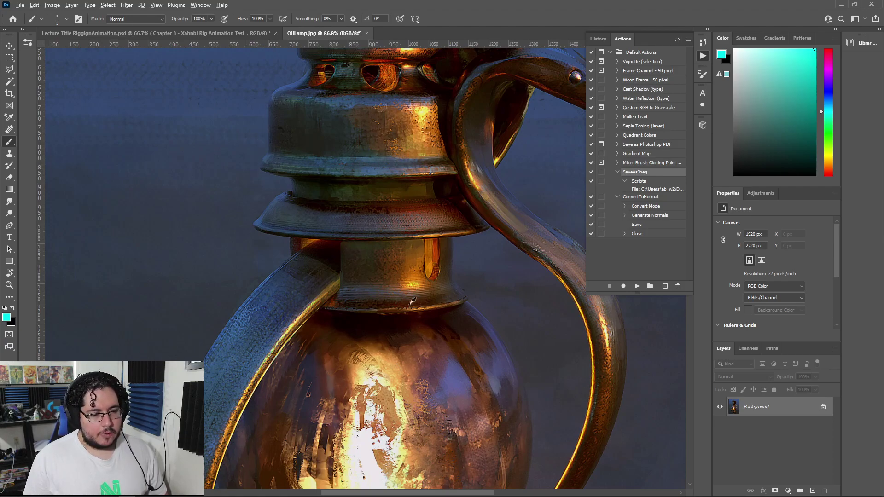
# Examine the oil lamp reference painting, from the snake head and metal collars to the glass and base.
pyautogui.keyDown('alt'); pyautogui.scroll(2, 403, 296); pyautogui.keyUp('alt')
pyautogui.scroll(-2, 459, 249)
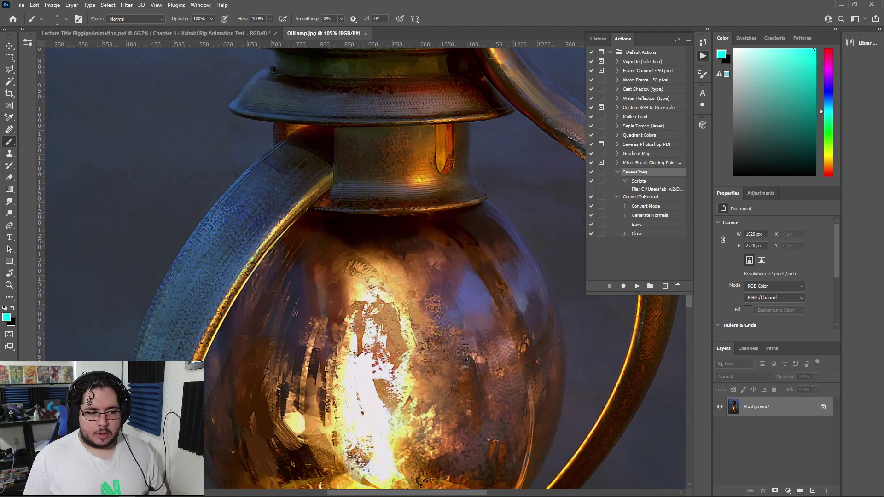
pyautogui.keyDown('alt'); pyautogui.scroll(-10, 440, 258); pyautogui.keyUp('alt')
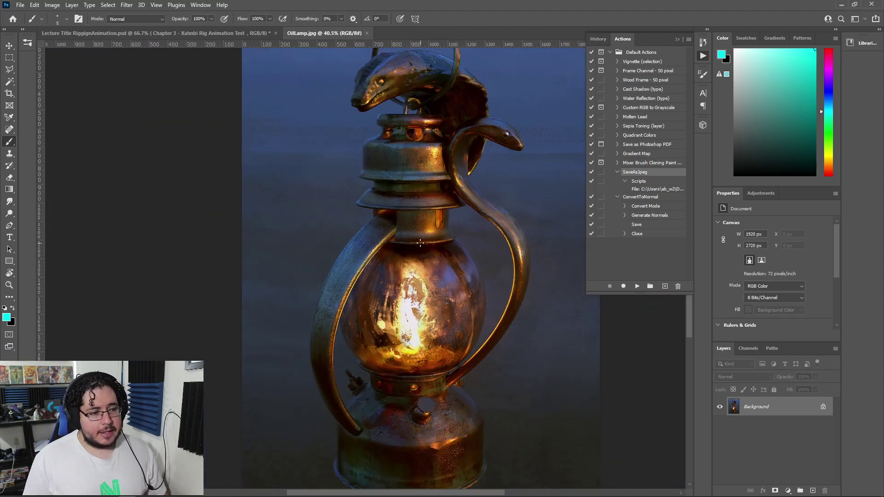
pyautogui.scroll(3, 420, 243)
pyautogui.keyDown('alt'); pyautogui.scroll(5, 401, 220); pyautogui.keyUp('alt')
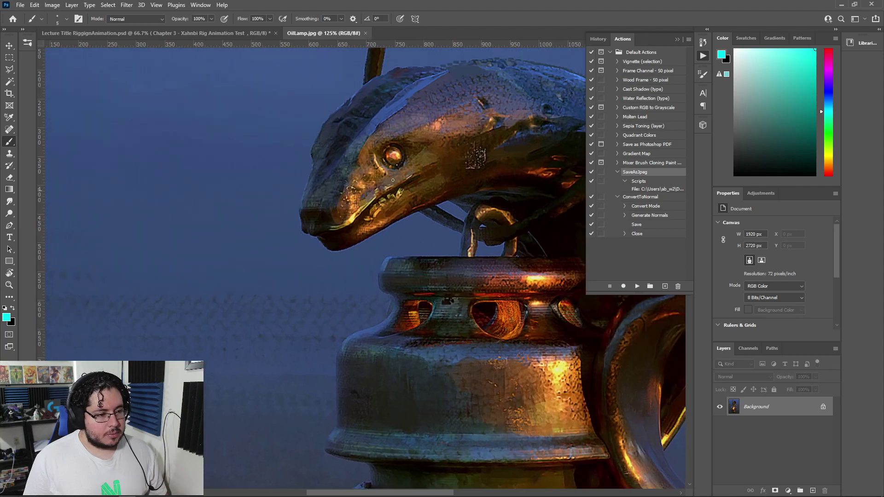
pyautogui.keyDown('alt'); pyautogui.scroll(-4, 412, 217); pyautogui.keyUp('alt')
pyautogui.moveTo(463, 297); pyautogui.dragTo(433, 186)
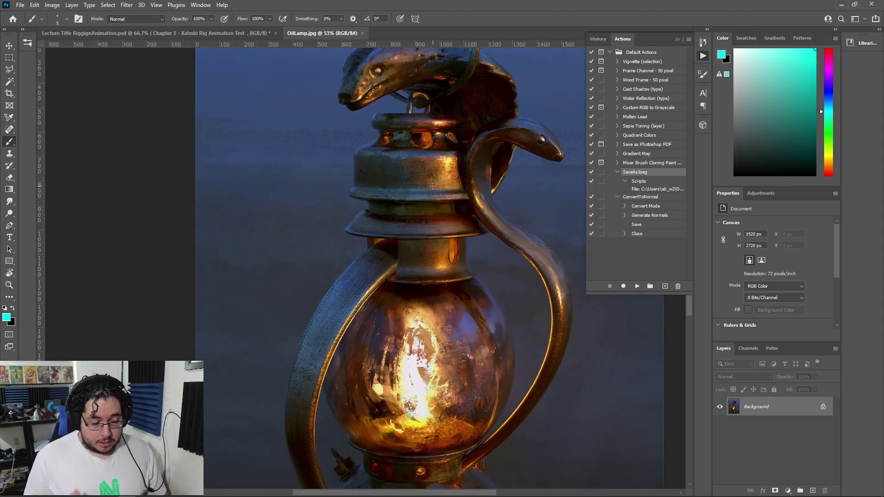
pyautogui.keyDown('alt'); pyautogui.scroll(-3, 408, 227); pyautogui.keyUp('alt')
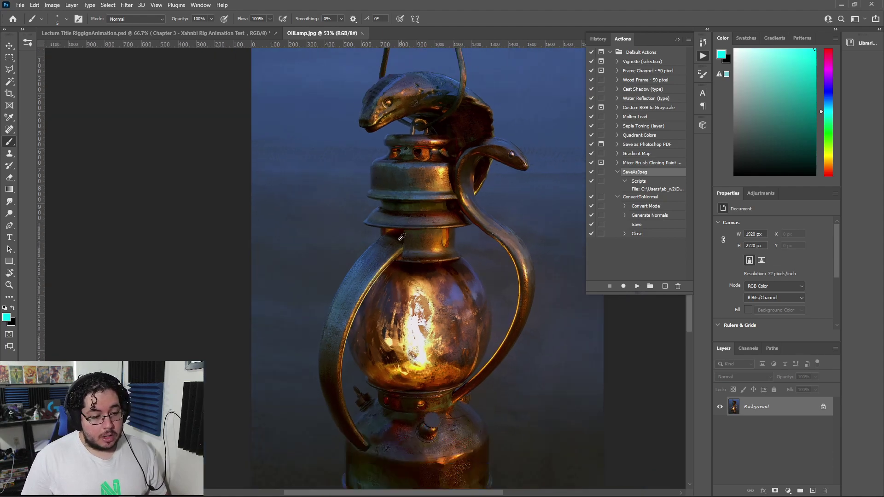
pyautogui.keyDown('alt'); pyautogui.scroll(2, 406, 229); pyautogui.keyUp('alt')
pyautogui.scroll(-3, 458, 323)
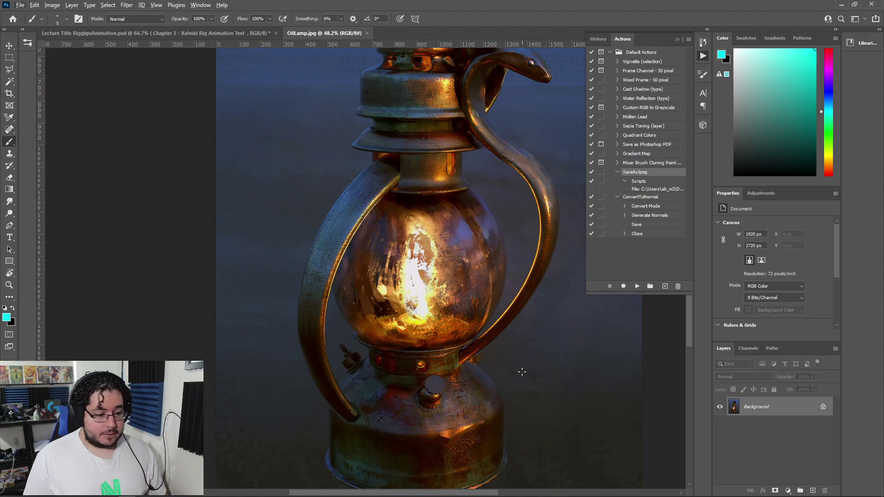
# Circle the filler cap on the lamp base and the small side knob beside the handle with cyan brush strokes.
pyautogui.keyDown('alt'); pyautogui.scroll(6, 432, 411); pyautogui.keyUp('alt')
pyautogui.moveTo(450, 288)
pyautogui.mouseDown()
pyautogui.moveTo(346, 385)
pyautogui.moveTo(431, 265)
pyautogui.mouseUp()
pyautogui.moveTo(195, 177); pyautogui.dragTo(227, 297)
pyautogui.moveTo(239, 232); pyautogui.dragTo(221, 205)
pyautogui.moveTo(419, 279); pyautogui.dragTo(278, 268)
pyautogui.moveTo(450, 263); pyautogui.dragTo(486, 247)
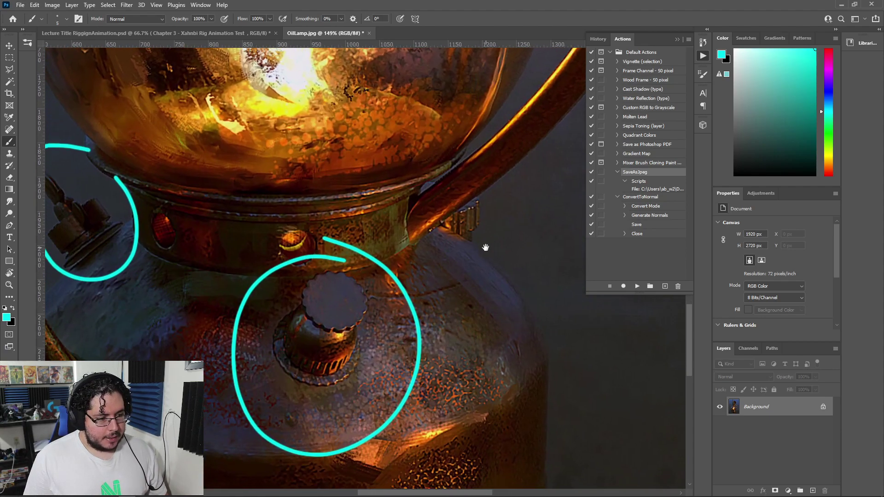
pyautogui.moveTo(478, 196)
pyautogui.mouseDown()
pyautogui.moveTo(462, 202)
pyautogui.moveTo(476, 242)
pyautogui.mouseUp()
pyautogui.moveTo(494, 190)
pyautogui.mouseDown()
pyautogui.moveTo(501, 248)
pyautogui.moveTo(535, 218)
pyautogui.moveTo(519, 211)
pyautogui.moveTo(480, 222)
pyautogui.mouseUp()
pyautogui.hotkey('ctrl', 'z')
pyautogui.hotkey('ctrl', 'z')
pyautogui.hotkey('ctrl', 'z')
pyautogui.hotkey('ctrl', 'z')
pyautogui.hotkey('ctrl', 'z')
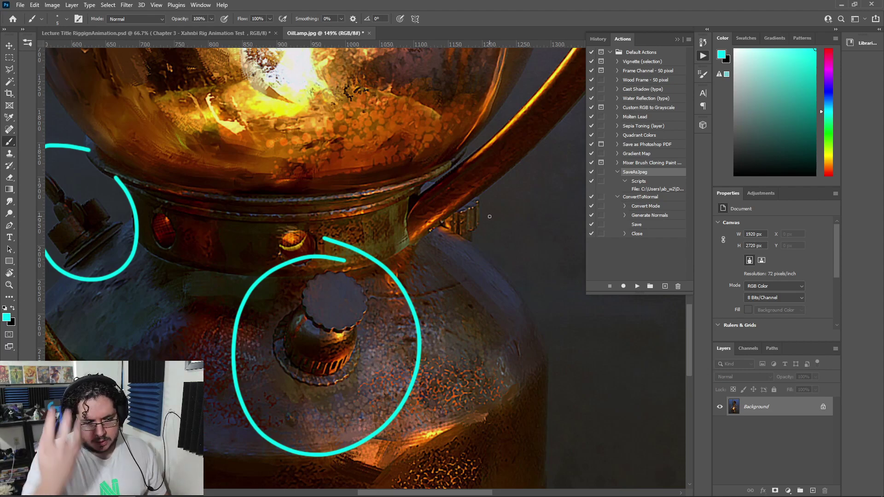
# Switch to Maya, frame the cap cylinder on the lamp base and display the scene in wireframe.
pyautogui.moveTo(322, 349); pyautogui.dragTo(455, 312)
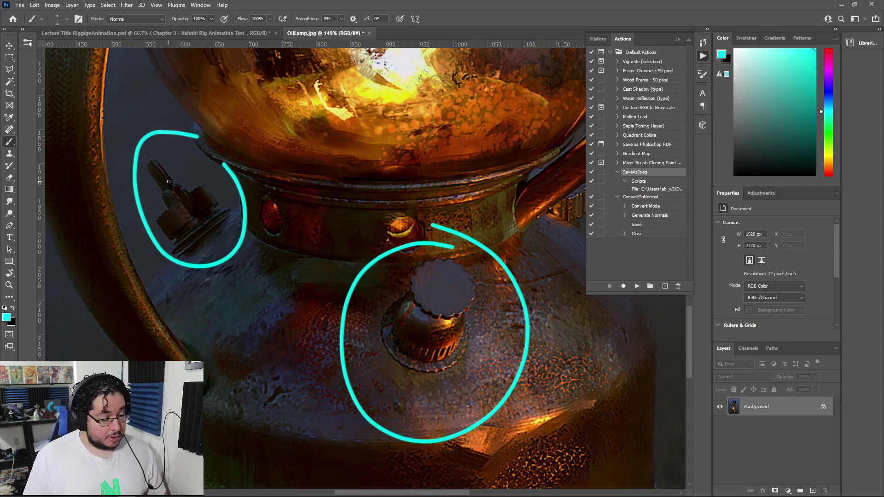
pyautogui.hotkey('alt', 'Tab')
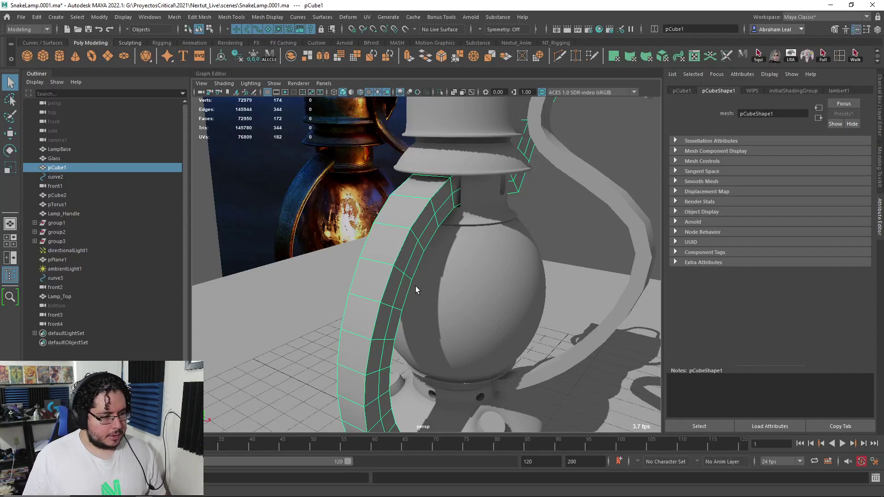
pyautogui.scroll(5, 406, 148)
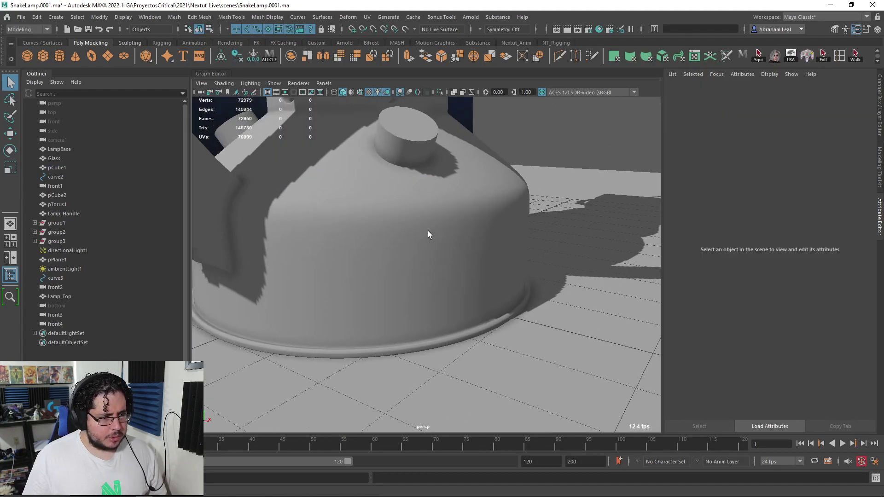
pyautogui.click(408, 153)
pyautogui.press('f')
pyautogui.keyDown('alt'); pyautogui.moveTo(408, 152); pyautogui.dragTo(438, 219); pyautogui.keyUp('alt')
pyautogui.scroll(-5, 452, 215)
pyautogui.keyDown('alt'); pyautogui.moveTo(438, 219); pyautogui.dragTo(553, 223, button='middle'); pyautogui.keyUp('alt')
pyautogui.keyDown('alt'); pyautogui.moveTo(461, 230); pyautogui.dragTo(501, 258); pyautogui.keyUp('alt')
pyautogui.scroll(-4, 413, 198)
pyautogui.press('4')
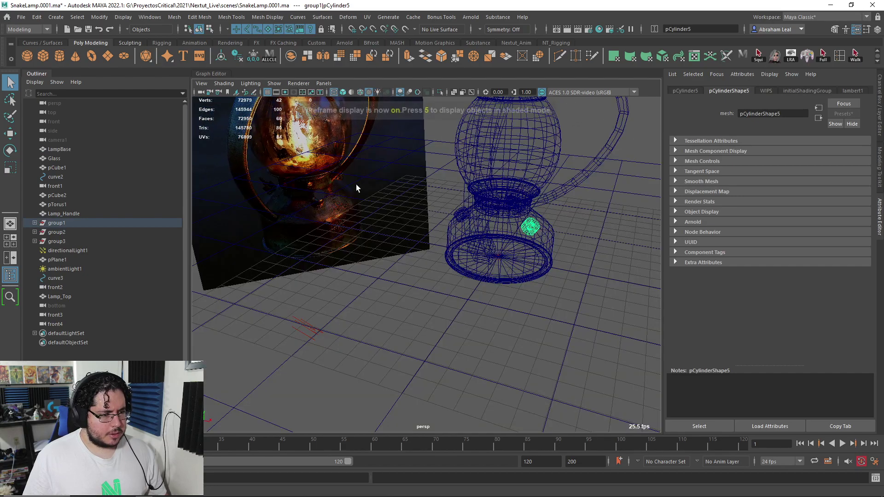
# Delete the ground plane from the scene.
pyautogui.click(355, 184)
pyautogui.click(365, 175)
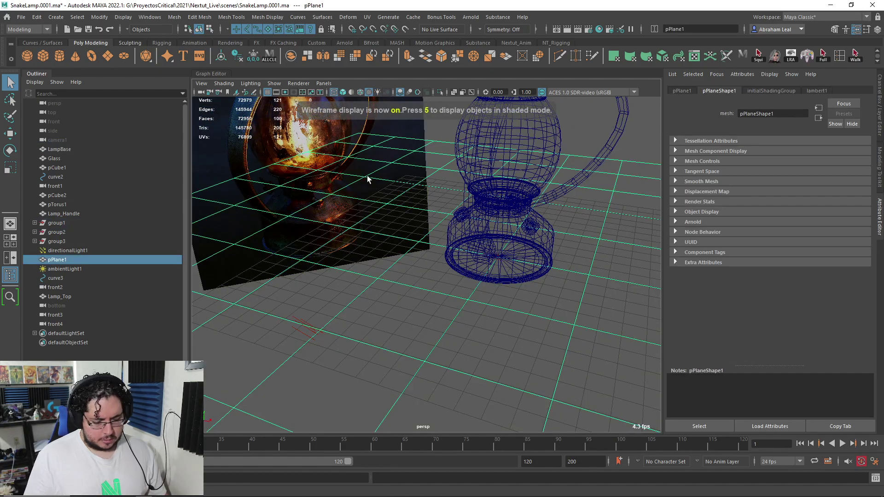
pyautogui.press('Delete')
pyautogui.scroll(2, 364, 195)
pyautogui.scroll(3, 358, 205)
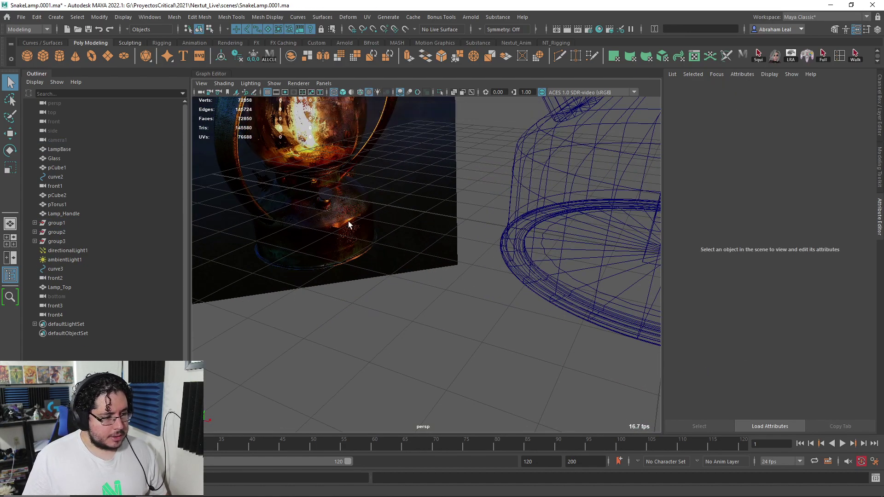
pyautogui.keyDown('alt'); pyautogui.moveTo(335, 212); pyautogui.dragTo(345, 221); pyautogui.keyUp('alt')
# Switch to Photoshop and trace the filler cap's rounded side and lower rim with short cyan strokes.
pyautogui.hotkey('alt', 'Tab')
pyautogui.keyDown('alt'); pyautogui.scroll(5, 440, 329); pyautogui.keyUp('alt')
pyautogui.moveTo(396, 285)
pyautogui.mouseDown()
pyautogui.moveTo(367, 318)
pyautogui.moveTo(434, 321)
pyautogui.mouseUp()
pyautogui.hotkey('ctrl', 'z')
pyautogui.moveTo(414, 366); pyautogui.dragTo(434, 369)
pyautogui.hotkey('ctrl', 'z')
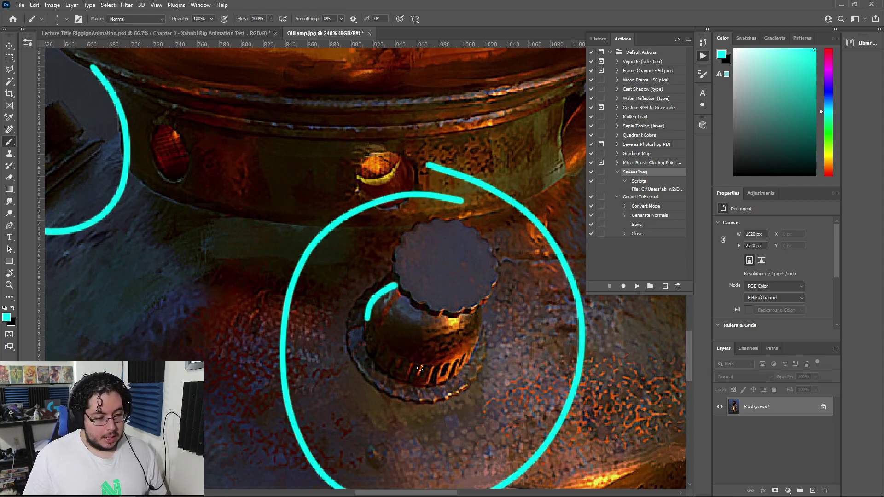
pyautogui.moveTo(417, 364); pyautogui.dragTo(430, 366)
pyautogui.click(384, 353)
pyautogui.moveTo(383, 341); pyautogui.dragTo(377, 327)
pyautogui.click(372, 315)
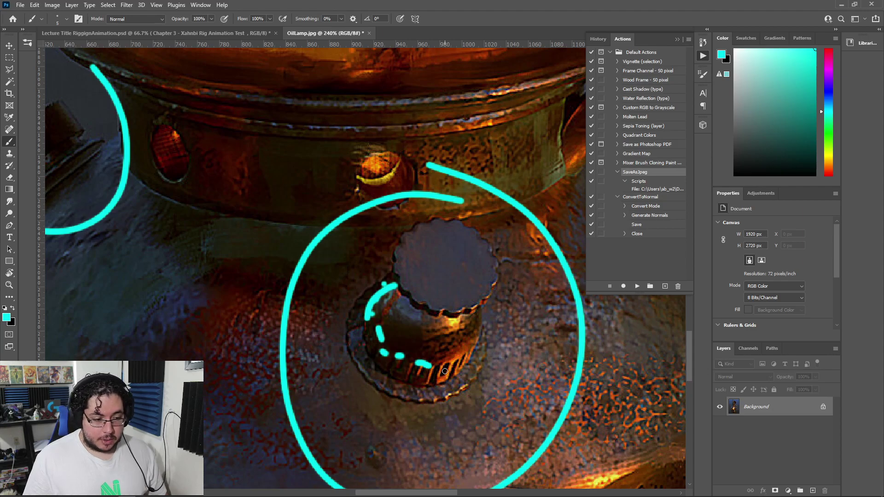
# Switch to Maya, create a polygon sphere at the origin and show its channel attributes.
pyautogui.hotkey('alt', 'Tab')
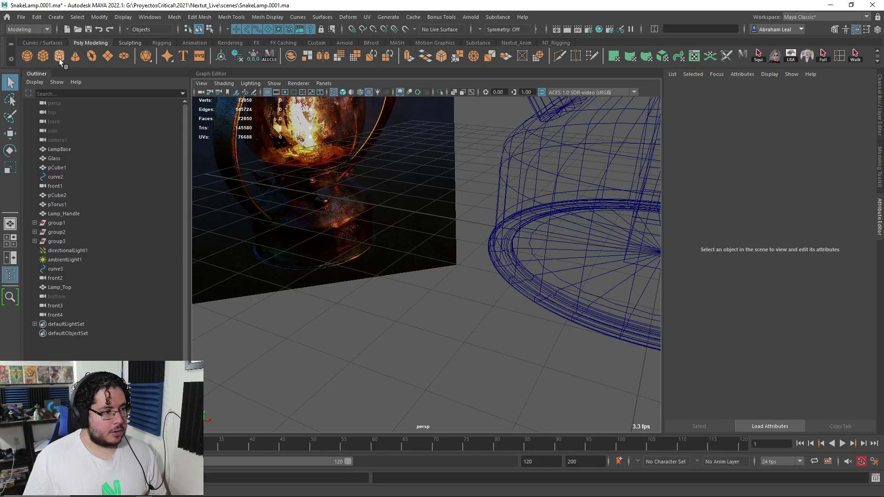
pyautogui.click(28, 58)
pyautogui.hotkey('ctrl', 'a')
pyautogui.keyDown('alt'); pyautogui.moveTo(629, 253); pyautogui.dragTo(692, 255); pyautogui.keyUp('alt')
pyautogui.keyDown('alt'); pyautogui.moveTo(635, 271); pyautogui.dragTo(610, 292, button='middle'); pyautogui.keyUp('alt')
pyautogui.keyDown('alt'); pyautogui.moveTo(610, 291); pyautogui.dragTo(536, 265, button='right'); pyautogui.keyUp('alt')
pyautogui.press('w')
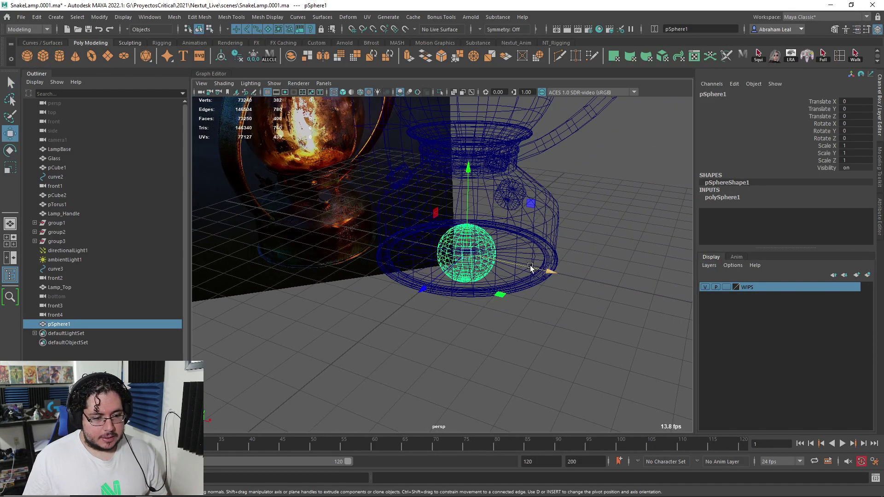
# Move the new sphere along X to about 4.815, clear of the lamp base.
pyautogui.moveTo(536, 268); pyautogui.dragTo(674, 286)
pyautogui.keyDown('alt'); pyautogui.moveTo(672, 284); pyautogui.dragTo(553, 288, button='middle'); pyautogui.keyUp('alt')
pyautogui.keyDown('alt'); pyautogui.moveTo(553, 288); pyautogui.dragTo(561, 293, button='right'); pyautogui.keyUp('alt')
pyautogui.moveTo(561, 293); pyautogui.dragTo(631, 309)
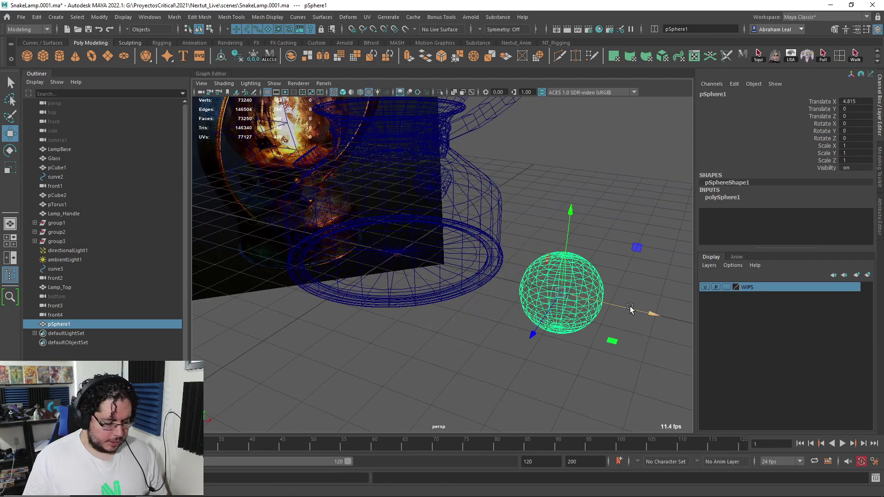
# Return to shaded display and set the sphere's axis and height subdivisions to 54.
pyautogui.press('5')
pyautogui.keyDown('alt'); pyautogui.moveTo(637, 311); pyautogui.dragTo(645, 330, button='right'); pyautogui.keyUp('alt')
pyautogui.keyDown('alt'); pyautogui.moveTo(644, 330); pyautogui.dragTo(523, 310, button='middle'); pyautogui.keyUp('alt')
pyautogui.keyDown('alt'); pyautogui.moveTo(523, 310); pyautogui.dragTo(525, 288); pyautogui.keyUp('alt')
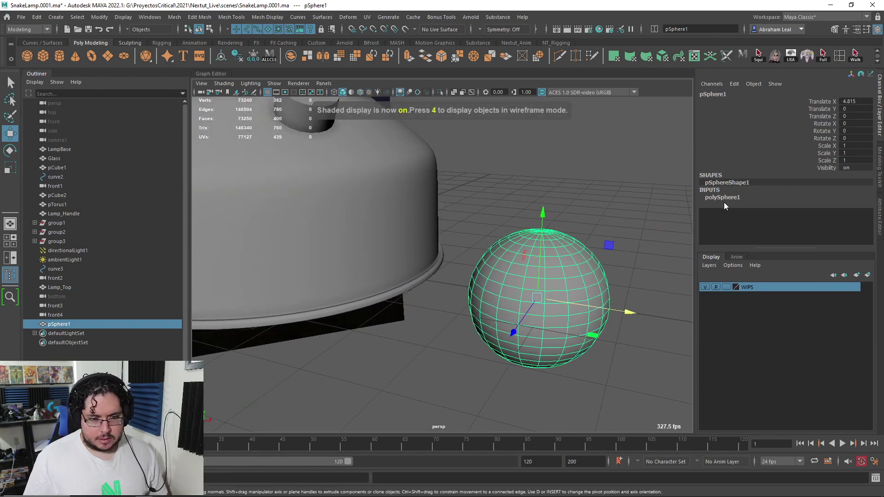
pyautogui.click(724, 199)
pyautogui.moveTo(847, 212); pyautogui.dragTo(854, 218)
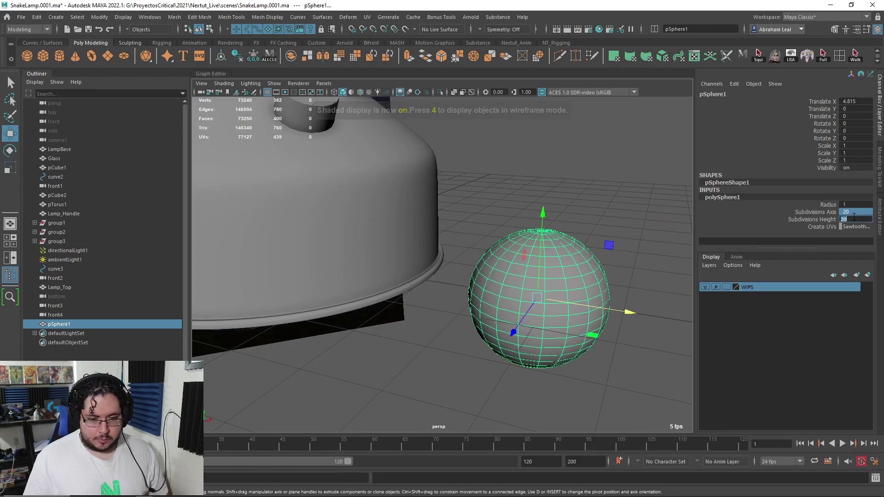
pyautogui.write('54')
pyautogui.press('Return')
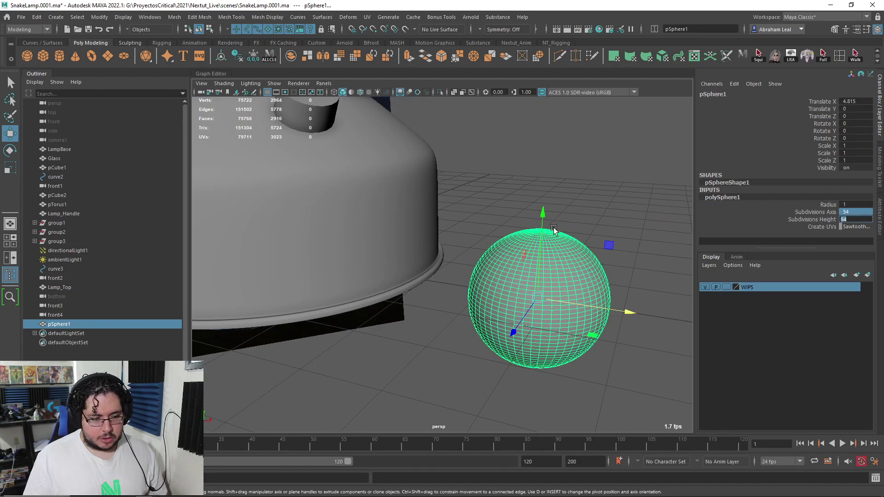
# Set the sphere's height subdivisions to 20.
pyautogui.keyDown('alt'); pyautogui.moveTo(562, 217); pyautogui.dragTo(569, 178); pyautogui.keyUp('alt')
pyautogui.keyDown('alt'); pyautogui.moveTo(568, 178); pyautogui.dragTo(615, 181, button='right'); pyautogui.keyUp('alt')
pyautogui.click(614, 181)
pyautogui.click(585, 275)
pyautogui.keyDown('alt'); pyautogui.moveTo(586, 235); pyautogui.dragTo(575, 256); pyautogui.keyUp('alt')
pyautogui.click(722, 197)
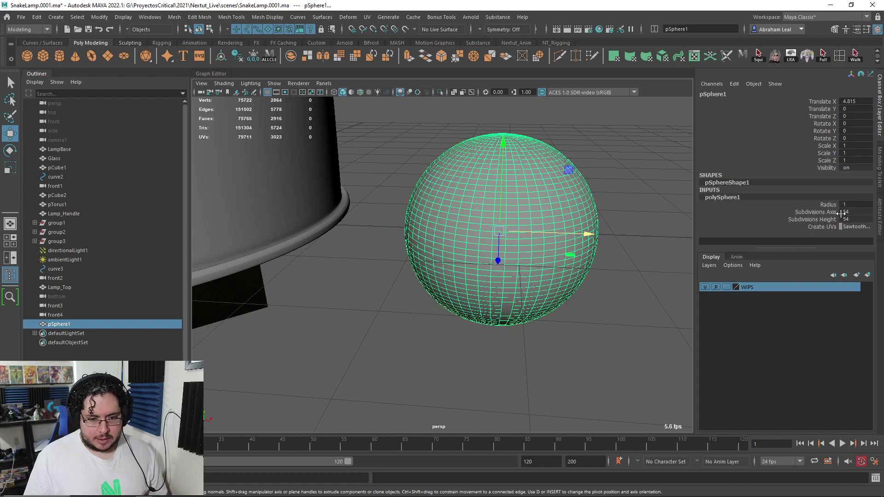
pyautogui.write('20')
pyautogui.press('Return')
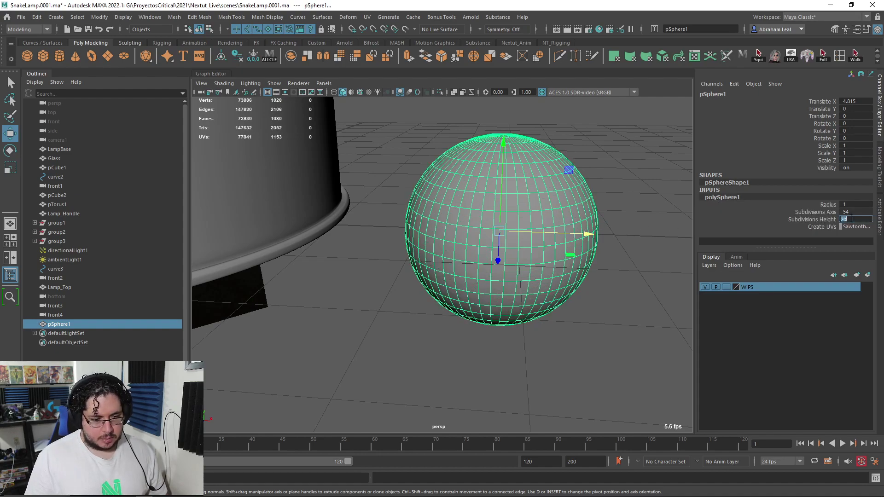
# Select the faces of the sphere's lower half and delete them.
pyautogui.click(620, 290)
pyautogui.click(555, 255)
pyautogui.keyDown('alt'); pyautogui.moveTo(554, 256); pyautogui.dragTo(537, 223); pyautogui.keyUp('alt')
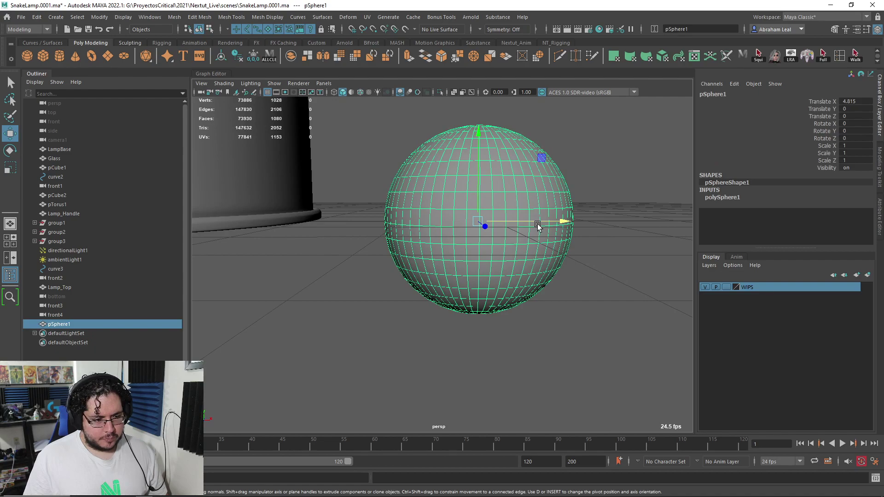
pyautogui.click(619, 241)
pyautogui.rightClick(554, 231)
pyautogui.click(554, 256)
pyautogui.moveTo(618, 236); pyautogui.dragTo(204, 421)
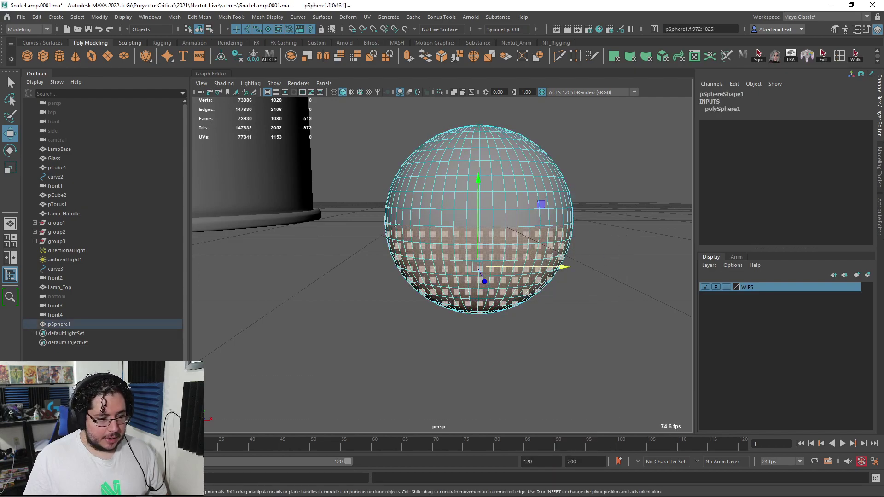
pyautogui.press('Delete')
# Delete the leftover ring of faces along the dome's bottom and return to object mode.
pyautogui.keyDown('alt'); pyautogui.moveTo(434, 291); pyautogui.dragTo(428, 281); pyautogui.keyUp('alt')
pyautogui.click(402, 244)
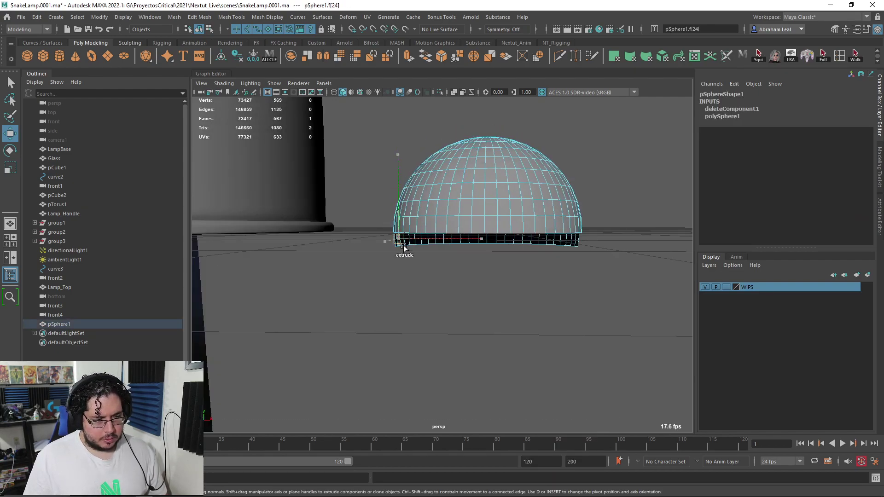
pyautogui.press('q')
pyautogui.hotkey('ctrl', 'shift', 'i')
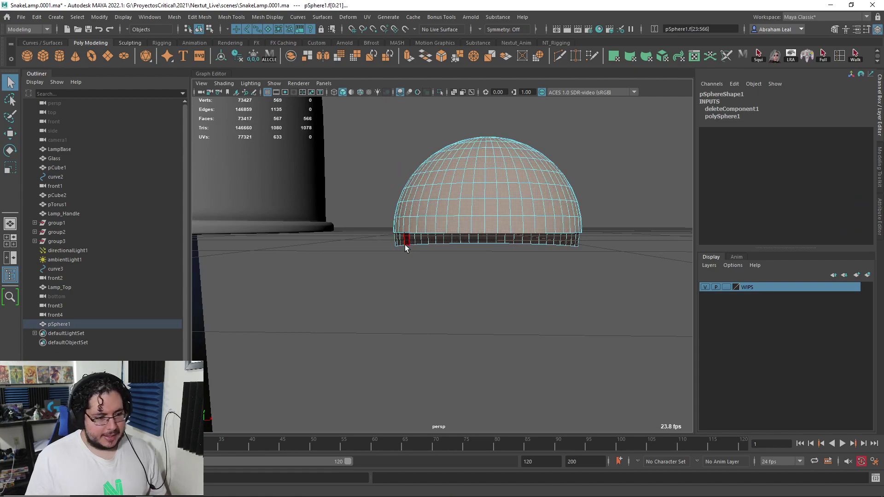
pyautogui.click(404, 245)
pyautogui.doubleClick(402, 245)
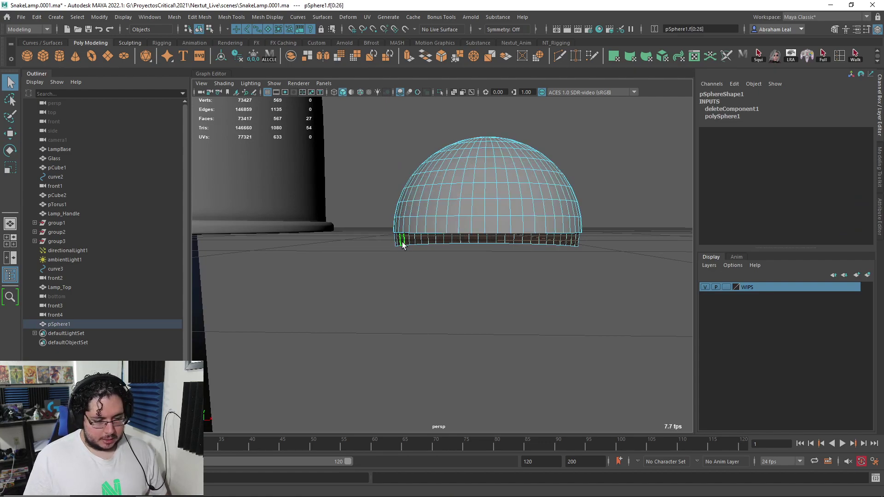
pyautogui.press('Delete')
pyautogui.press('F8')
# Check the cap reference in Photoshop, return to Maya and extrude the dome's bottom edge loop straight down.
pyautogui.hotkey('alt', 'Tab')
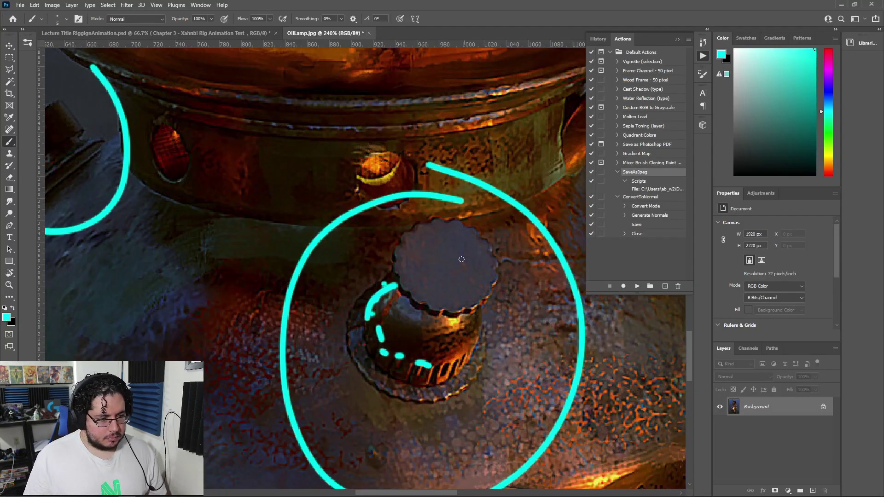
pyautogui.hotkey('alt', 'Tab')
pyautogui.keyDown('alt'); pyautogui.moveTo(464, 354); pyautogui.dragTo(437, 383, button='middle'); pyautogui.keyUp('alt')
pyautogui.keyDown('alt'); pyautogui.moveTo(454, 322); pyautogui.dragTo(488, 316, button='right'); pyautogui.keyUp('alt')
pyautogui.press('w')
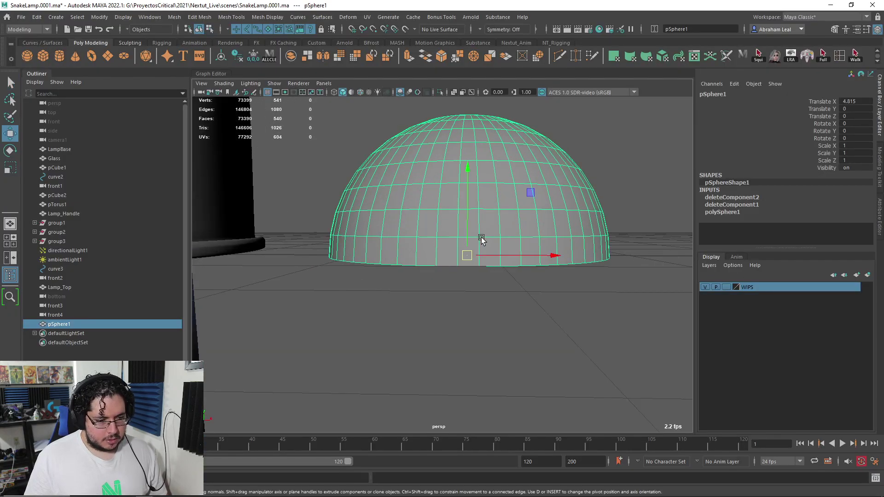
pyautogui.moveTo(482, 239); pyautogui.dragTo(482, 211, button='right')
pyautogui.doubleClick(459, 266)
pyautogui.hotkey('ctrl', 'e')
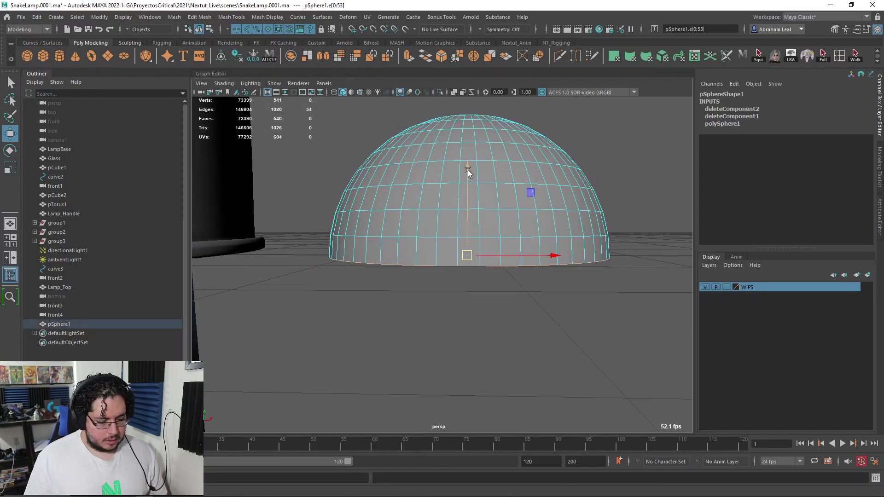
pyautogui.moveTo(468, 173); pyautogui.dragTo(463, 238)
# Adjust the height of the dome's extruded wall by comparing it with the filler cap reference in Photoshop.
pyautogui.hotkey('alt', 'Tab')
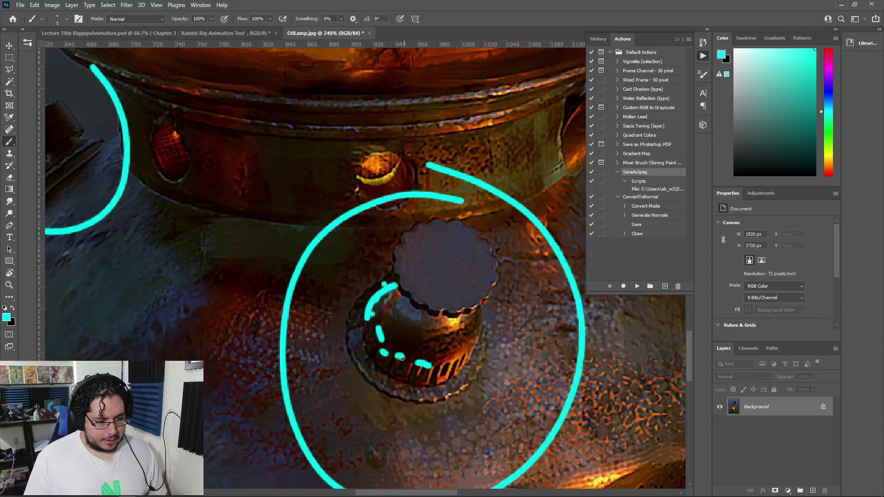
pyautogui.hotkey('alt', 'Tab')
pyautogui.moveTo(469, 242); pyautogui.dragTo(469, 222)
pyautogui.scroll(-3, 471, 245)
pyautogui.hotkey('alt', 'Tab')
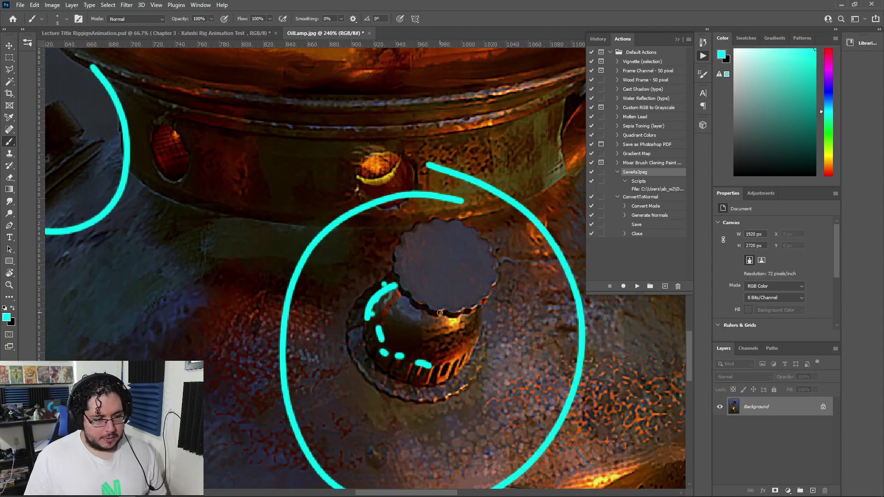
pyautogui.hotkey('alt', 'Tab')
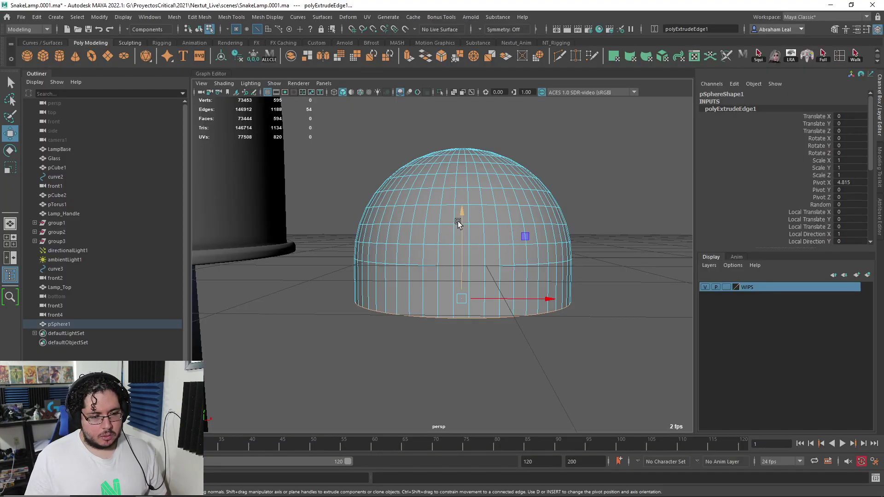
# Delete two vertical strips of faces on the dome to separate a three-column wedge, and return to object mode.
pyautogui.click(447, 234)
pyautogui.keyDown('shift'); pyautogui.doubleClick(446, 234); pyautogui.keyUp('shift')
pyautogui.keyDown('alt'); pyautogui.moveTo(468, 263); pyautogui.dragTo(459, 284); pyautogui.keyUp('alt')
pyautogui.keyDown('shift'); pyautogui.doubleClick(490, 217); pyautogui.keyUp('shift')
pyautogui.press('Delete')
pyautogui.keyDown('alt'); pyautogui.moveTo(490, 218); pyautogui.dragTo(492, 318); pyautogui.keyUp('alt')
pyautogui.scroll(-5, 512, 212)
pyautogui.scroll(5, 476, 310)
pyautogui.moveTo(463, 195); pyautogui.dragTo(494, 182, button='right')
pyautogui.press('w')
pyautogui.moveTo(469, 213)
pyautogui.mouseDown()
pyautogui.moveTo(487, 216)
pyautogui.moveTo(473, 216)
pyautogui.mouseUp()
pyautogui.keyDown('alt'); pyautogui.moveTo(518, 235); pyautogui.dragTo(537, 202); pyautogui.keyUp('alt')
pyautogui.click(538, 203)
pyautogui.click(514, 217)
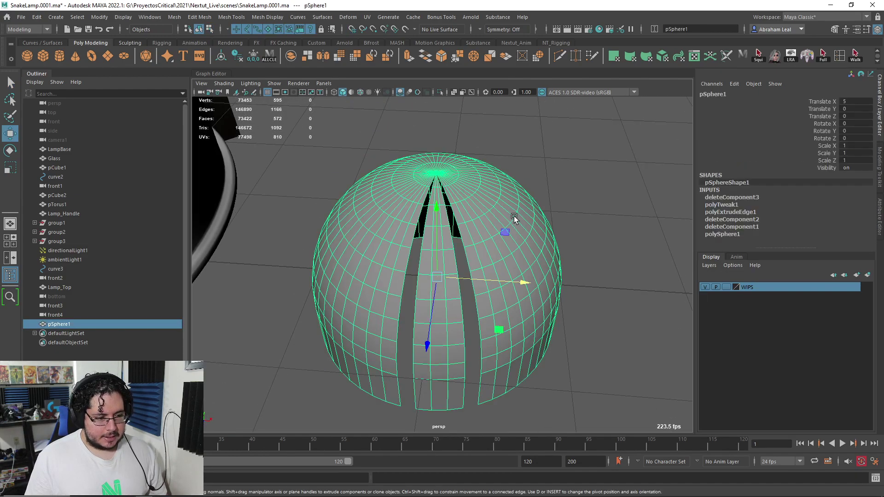
# Delete the ring of faces around the dome's top pole, keeping the tip of the three-column wedge.
pyautogui.moveTo(513, 221); pyautogui.dragTo(508, 253, button='right')
pyautogui.keyDown('alt'); pyautogui.moveTo(456, 171); pyautogui.dragTo(470, 258); pyautogui.keyUp('alt')
pyautogui.scroll(5, 471, 260)
pyautogui.keyDown('alt'); pyautogui.moveTo(444, 323); pyautogui.dragTo(495, 217); pyautogui.keyUp('alt')
pyautogui.keyDown('alt'); pyautogui.moveTo(546, 185); pyautogui.dragTo(517, 217); pyautogui.keyUp('alt')
pyautogui.scroll(-5, 517, 217)
pyautogui.moveTo(489, 166); pyautogui.dragTo(420, 233)
pyautogui.scroll(-3, 448, 179)
pyautogui.press('Delete')
pyautogui.scroll(1, 446, 179)
pyautogui.press('Delete')
pyautogui.moveTo(506, 190); pyautogui.dragTo(468, 239)
pyautogui.press('Delete')
# Delete all remaining dome faces outside the three-column wedge and return to object mode.
pyautogui.click(579, 284)
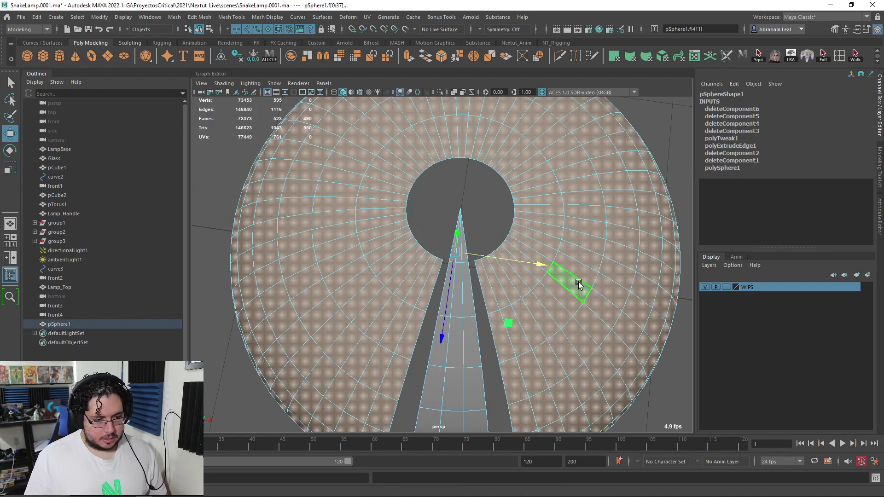
pyautogui.press('Delete')
pyautogui.keyDown('alt'); pyautogui.moveTo(549, 318); pyautogui.dragTo(450, 311); pyautogui.keyUp('alt')
pyautogui.press('F8')
# Compute 360 divided by 54 in Calculator and minimize it.
pyautogui.press('super')
pyautogui.write('calñc')
pyautogui.press('BackSpace')
pyautogui.press('BackSpace')
pyautogui.press('Return')
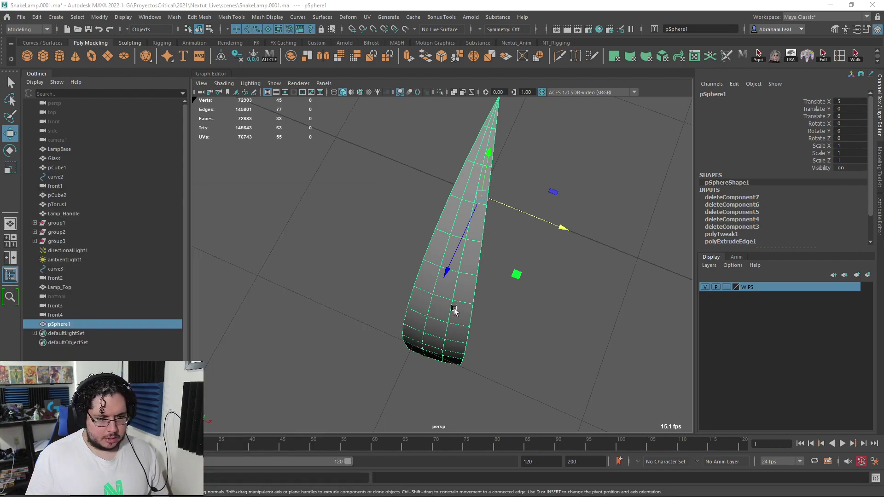
pyautogui.write('6')
pyautogui.press('BackSpace')
pyautogui.write('360')
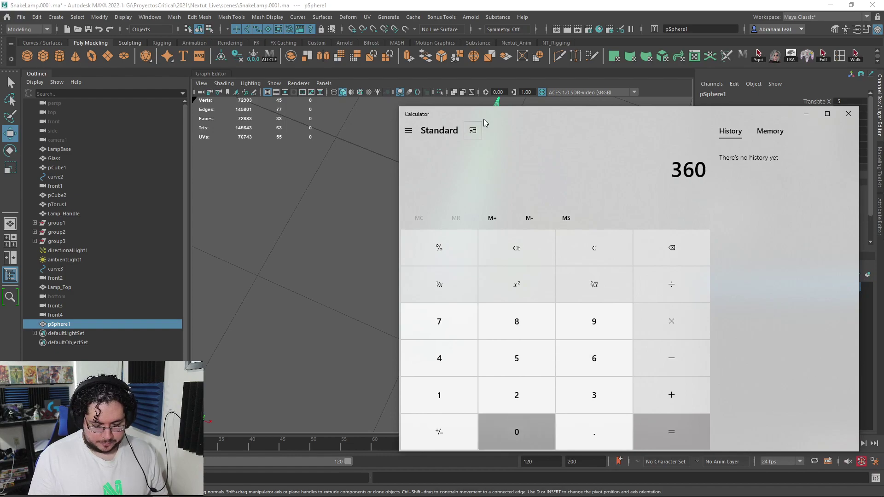
pyautogui.write('/54')
pyautogui.press('Return')
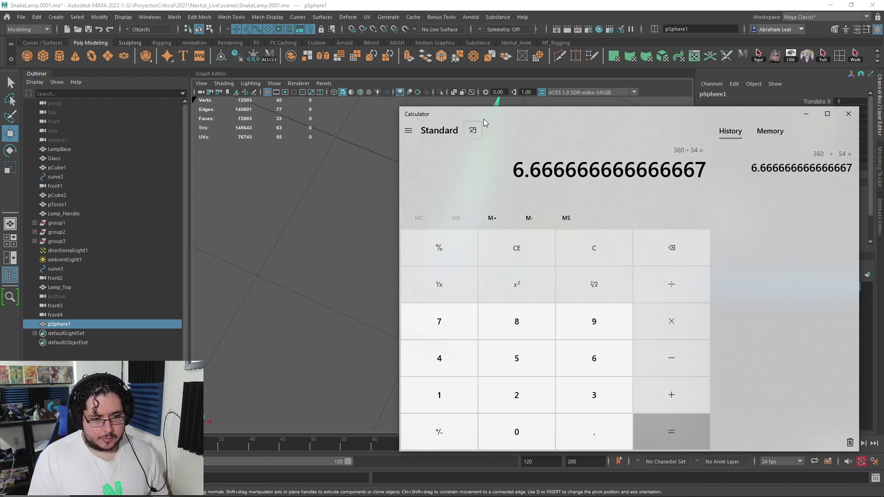
pyautogui.click(807, 114)
# Inspect the wedge's lower wall against the filler cap's ribbed base in the Photoshop reference and return to Maya.
pyautogui.click(591, 201)
pyautogui.keyDown('alt'); pyautogui.moveTo(592, 201); pyautogui.dragTo(553, 202); pyautogui.keyUp('alt')
pyautogui.keyDown('alt'); pyautogui.moveTo(553, 202); pyautogui.dragTo(478, 207, button='right'); pyautogui.keyUp('alt')
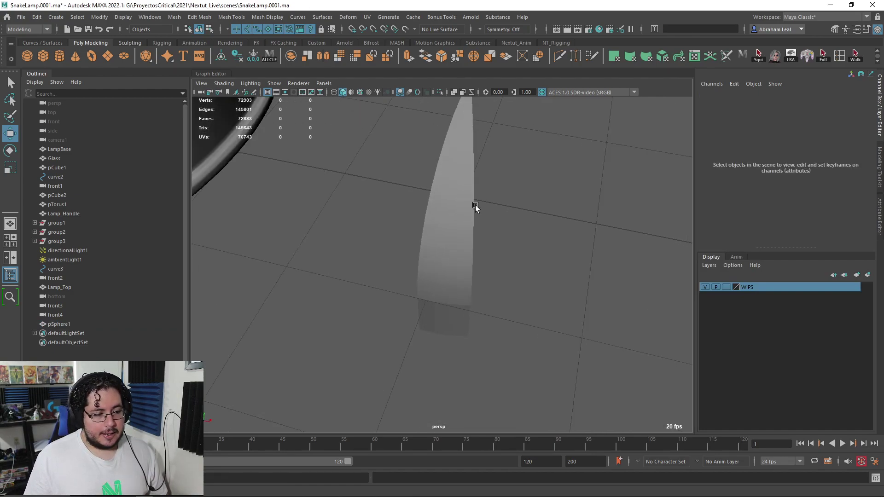
pyautogui.click(466, 214)
pyautogui.keyDown('alt'); pyautogui.moveTo(506, 249); pyautogui.dragTo(481, 251, button='right'); pyautogui.keyUp('alt')
pyautogui.keyDown('alt'); pyautogui.moveTo(481, 251); pyautogui.dragTo(444, 267); pyautogui.keyUp('alt')
pyautogui.keyDown('alt'); pyautogui.moveTo(445, 267); pyautogui.dragTo(465, 272, button='right'); pyautogui.keyUp('alt')
pyautogui.hotkey('alt', 'Tab')
pyautogui.hotkey('alt', 'Tab')
pyautogui.press('Tab')
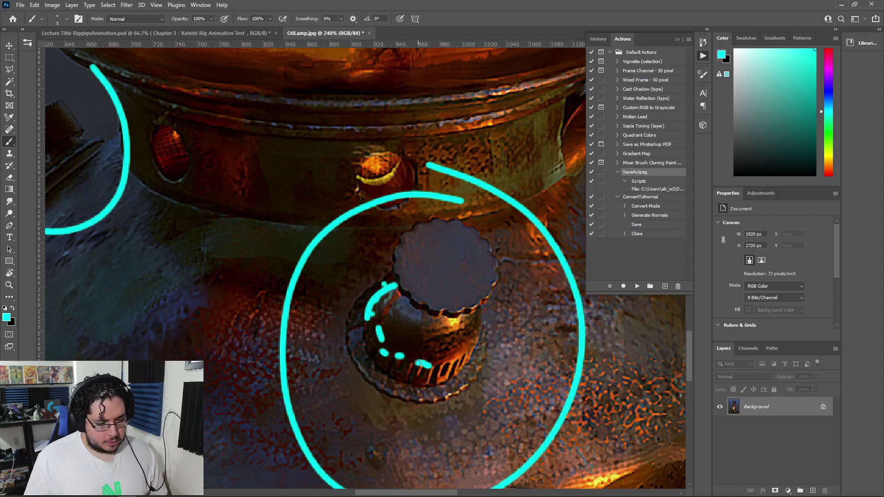
pyautogui.hotkey('alt', 'Tab')
pyautogui.hotkey('alt', 'Tab')
pyautogui.press('Tab')
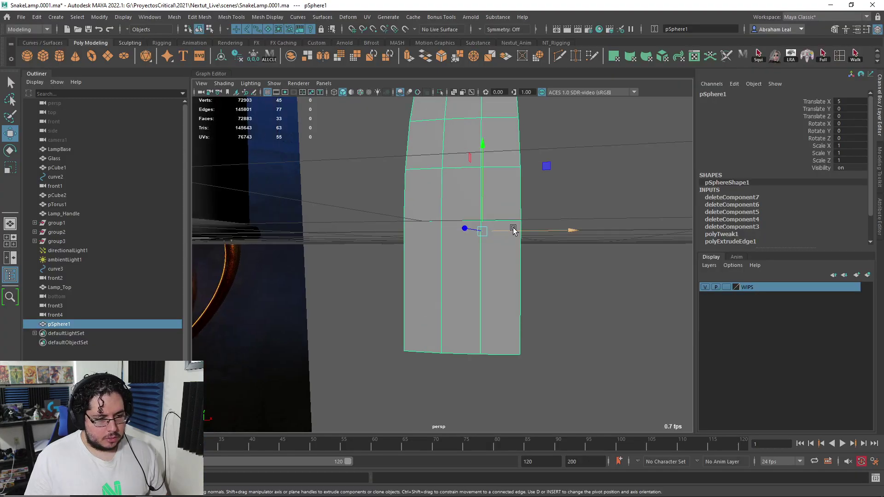
# Insert a horizontal edge loop across the wedge's tall bottom row of faces with Multi-Cut.
pyautogui.keyDown('alt'); pyautogui.moveTo(509, 229); pyautogui.dragTo(551, 242); pyautogui.keyUp('alt')
pyautogui.click(557, 211)
pyautogui.click(479, 219)
pyautogui.moveTo(477, 221); pyautogui.dragTo(474, 253, button='right')
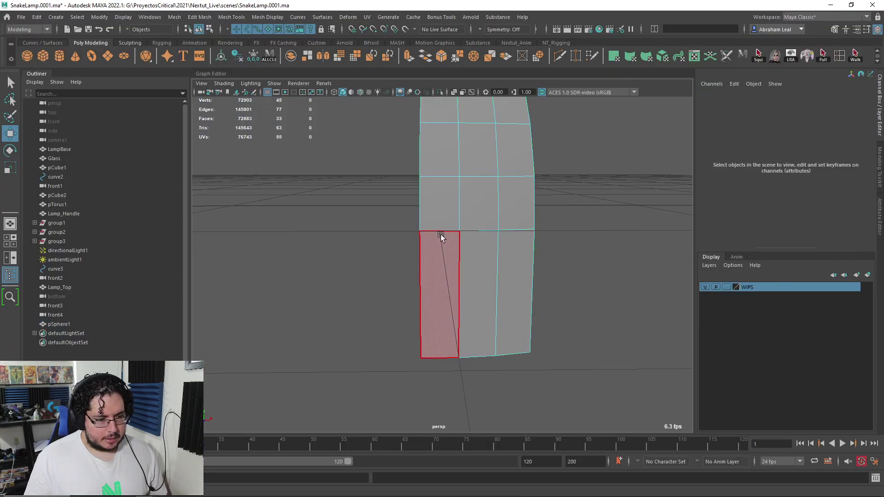
pyautogui.click(477, 195)
pyautogui.click(560, 56)
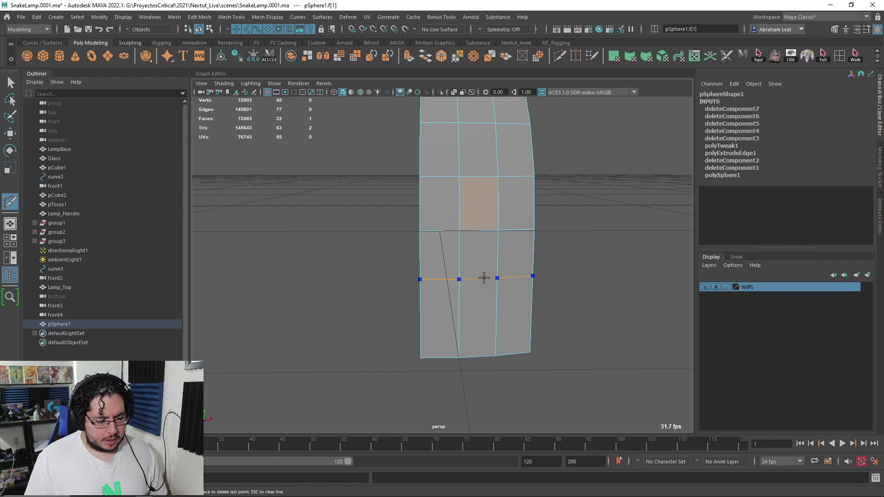
pyautogui.keyDown('ctrl'); pyautogui.click(484, 277); pyautogui.keyUp('ctrl')
pyautogui.press('q')
# Extrude the two stacked faces in the wedge's middle column inward to form a recess, checking the Photoshop reference.
pyautogui.click(491, 260)
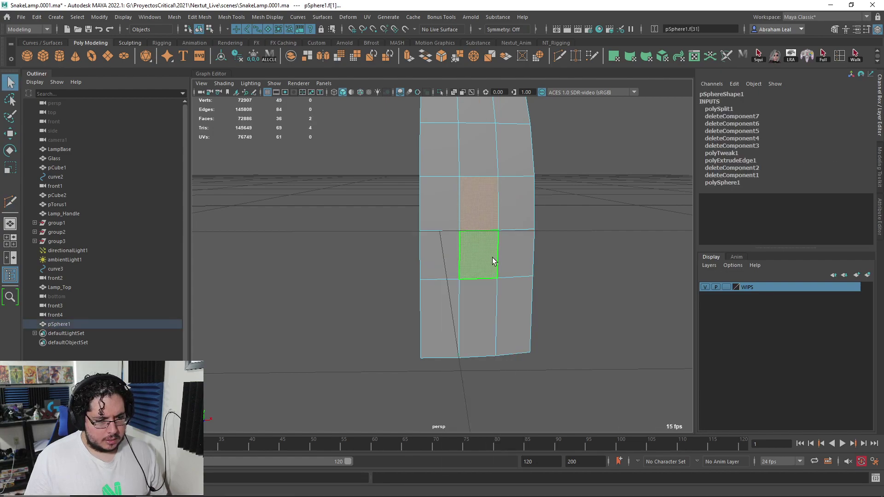
pyautogui.hotkey('ctrl', 'e')
pyautogui.hotkey('alt', 'Tab')
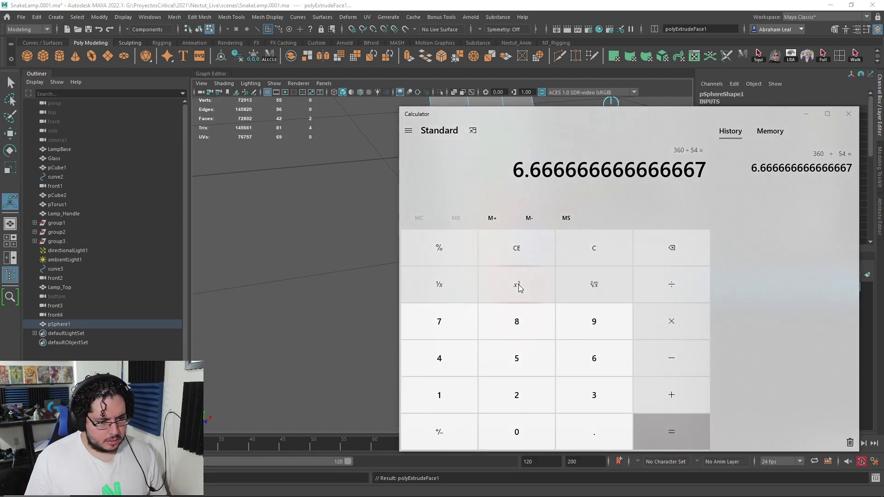
pyautogui.hotkey('alt', 'Tab')
pyautogui.hotkey('alt', 'Tab')
pyautogui.hotkey('alt', 'Tab')
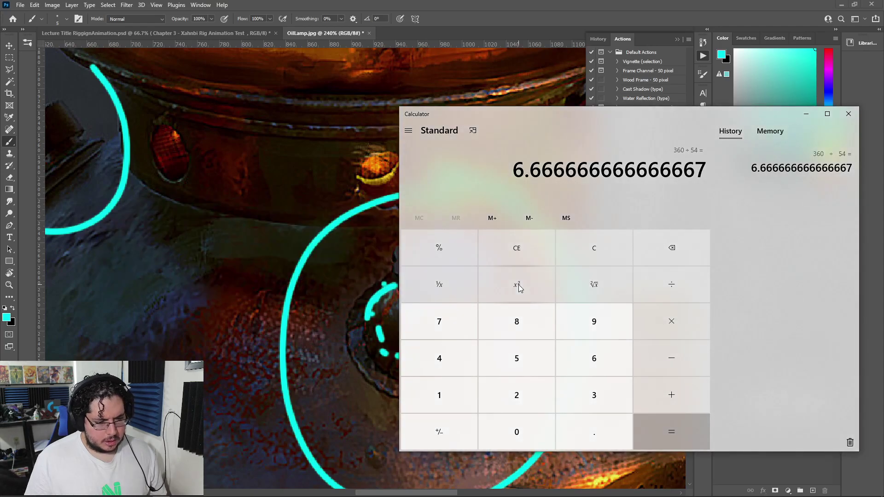
pyautogui.hotkey('alt', 'Tab')
pyautogui.keyDown('alt'); pyautogui.moveTo(519, 284); pyautogui.dragTo(552, 280); pyautogui.keyUp('alt')
pyautogui.moveTo(548, 242); pyautogui.dragTo(419, 342)
pyautogui.scroll(4, 479, 261)
# Select the edges around the recess's opening and its back face in edge mode.
pyautogui.press('q')
pyautogui.press('F10')
pyautogui.doubleClick(499, 201)
pyautogui.keyDown('shift'); pyautogui.click(458, 173); pyautogui.keyUp('shift')
pyautogui.keyDown('shift'); pyautogui.doubleClick(391, 195); pyautogui.keyUp('shift')
pyautogui.keyDown('shift'); pyautogui.click(418, 345); pyautogui.keyUp('shift')
pyautogui.keyDown('shift'); pyautogui.click(403, 265); pyautogui.keyUp('shift')
pyautogui.keyDown('shift'); pyautogui.doubleClick(402, 264); pyautogui.keyUp('shift')
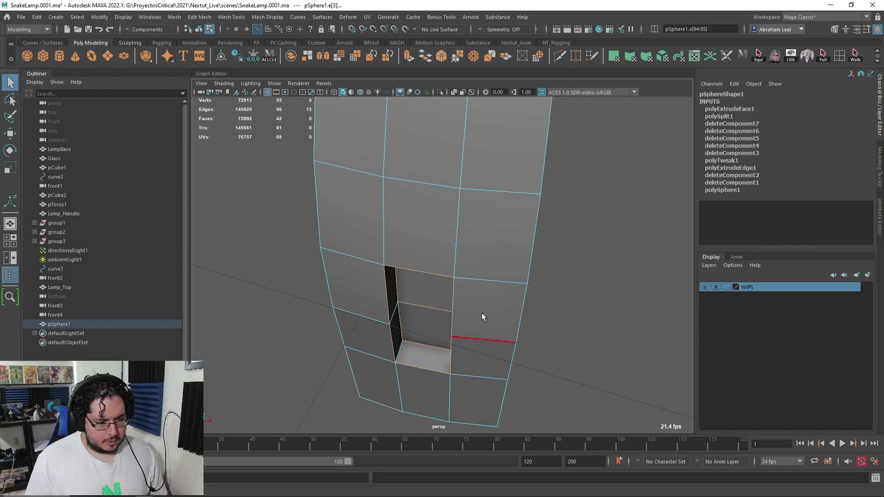
pyautogui.keyDown('alt'); pyautogui.moveTo(481, 317); pyautogui.dragTo(531, 299); pyautogui.keyUp('alt')
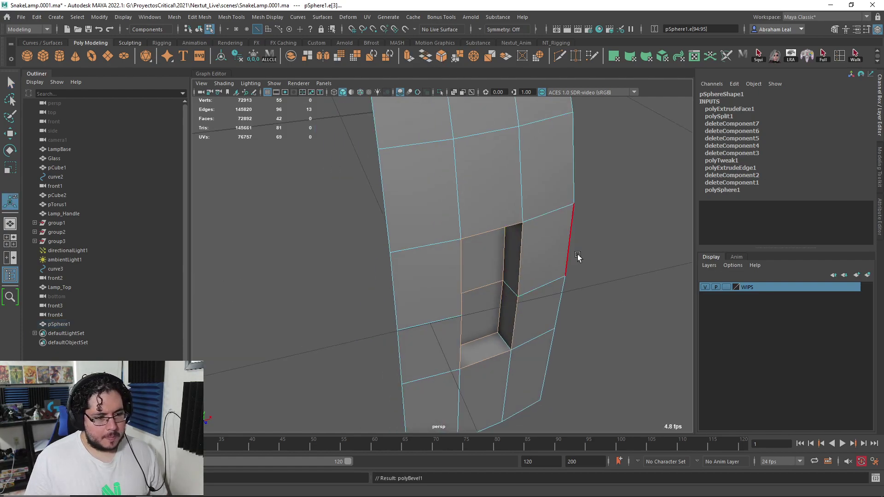
# Bevel the recess's edges with fraction 0.35 and 2 segments, preview the result smoothed, and undo the bevel.
pyautogui.hotkey('ctrl', 'b')
pyautogui.moveTo(596, 180); pyautogui.dragTo(594, 189)
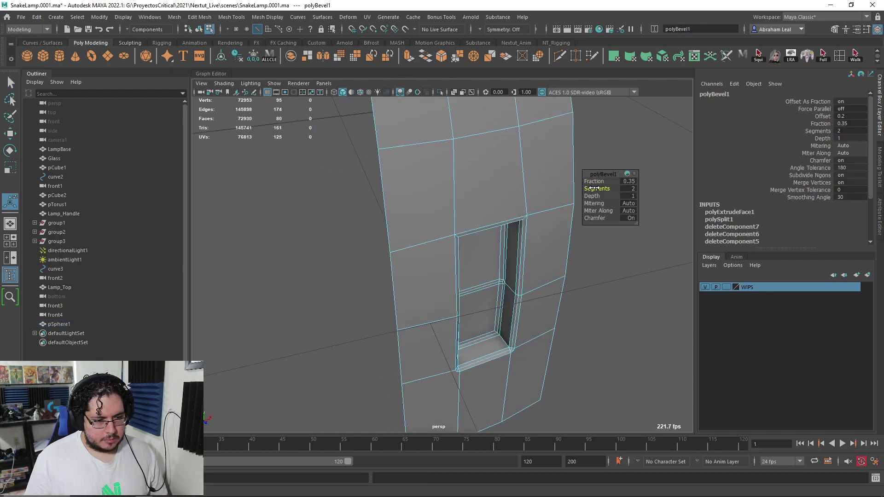
pyautogui.press('3')
pyautogui.keyDown('alt'); pyautogui.moveTo(553, 242); pyautogui.dragTo(495, 239); pyautogui.keyUp('alt')
pyautogui.press('q')
pyautogui.click(494, 277)
pyautogui.press('1')
pyautogui.hotkey('ctrl', 'z')
pyautogui.hotkey('ctrl', 'z')
pyautogui.hotkey('ctrl', 'z')
pyautogui.hotkey('ctrl', 'z')
pyautogui.hotkey('ctrl', 'z')
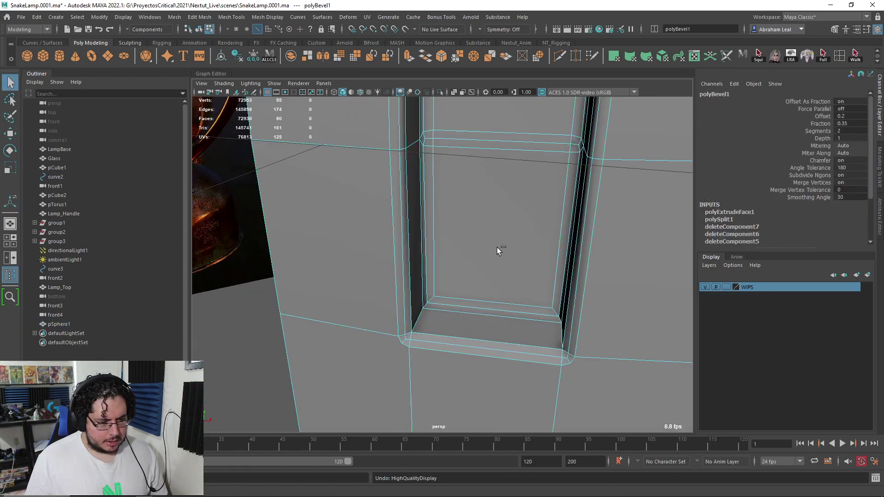
# Deselect the horizontal edge across the recess's back and bevel the remaining edges with fraction 0.5 and 1 segment.
pyautogui.keyDown('alt'); pyautogui.moveTo(460, 320); pyautogui.dragTo(469, 250); pyautogui.keyUp('alt')
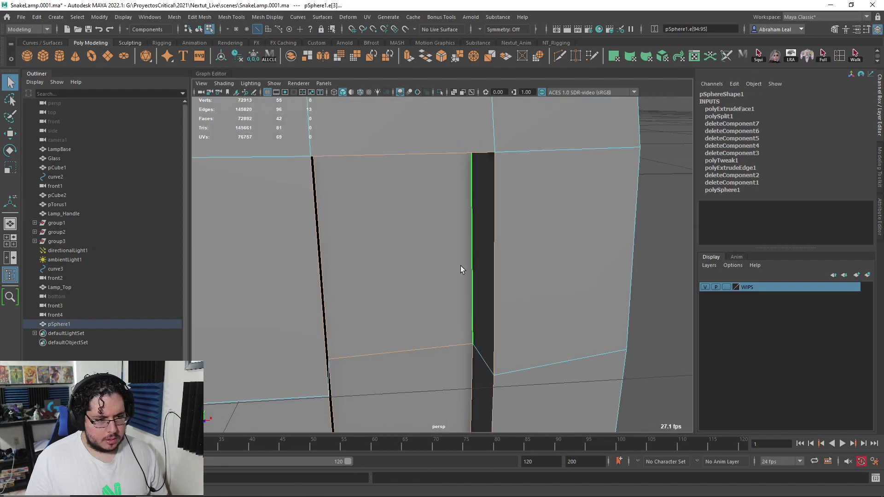
pyautogui.keyDown('ctrl'); pyautogui.click(429, 355); pyautogui.keyUp('ctrl')
pyautogui.keyDown('alt'); pyautogui.moveTo(429, 355); pyautogui.dragTo(505, 294); pyautogui.keyUp('alt')
pyautogui.keyDown('alt'); pyautogui.moveTo(505, 294); pyautogui.dragTo(494, 348, button='middle'); pyautogui.keyUp('alt')
pyautogui.keyDown('alt'); pyautogui.moveTo(494, 349); pyautogui.dragTo(471, 268, button='right'); pyautogui.keyUp('alt')
pyautogui.keyDown('alt'); pyautogui.moveTo(471, 268); pyautogui.dragTo(462, 231); pyautogui.keyUp('alt')
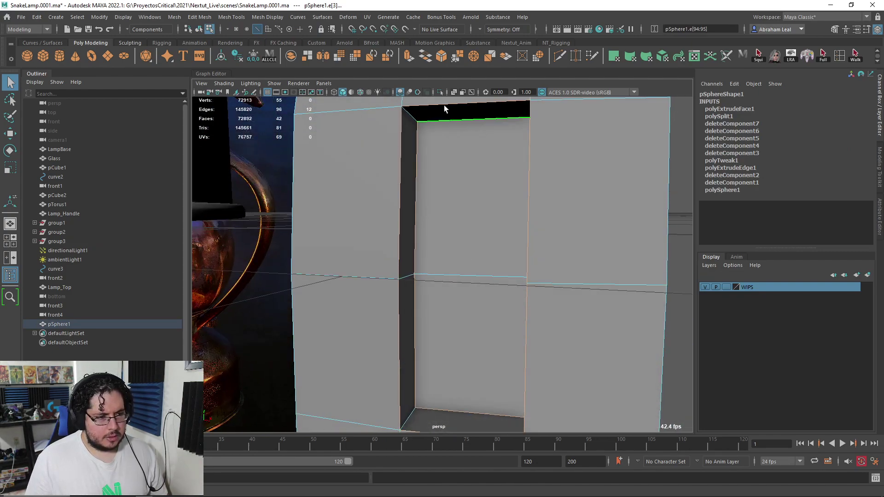
pyautogui.click(442, 56)
pyautogui.scroll(-3, 459, 201)
pyautogui.scroll(8, 484, 221)
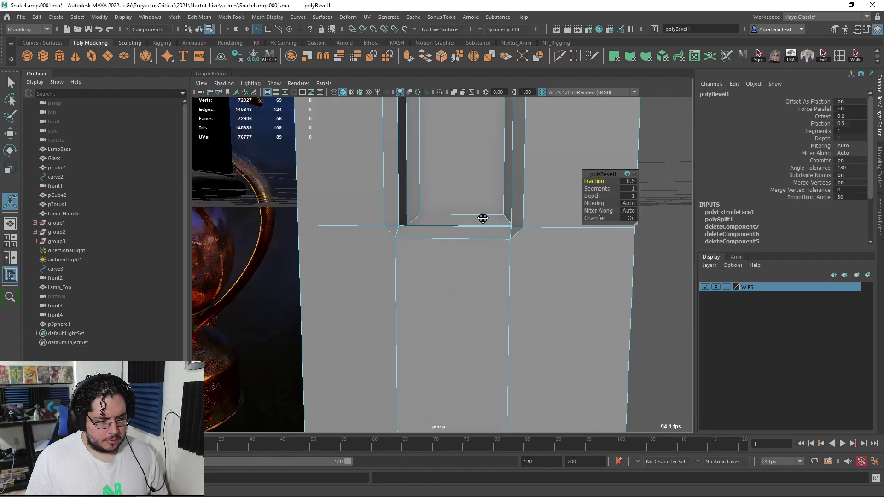
pyautogui.hotkey('ctrl', 'z')
pyautogui.keyDown('alt'); pyautogui.moveTo(482, 217); pyautogui.dragTo(369, 259); pyautogui.keyUp('alt')
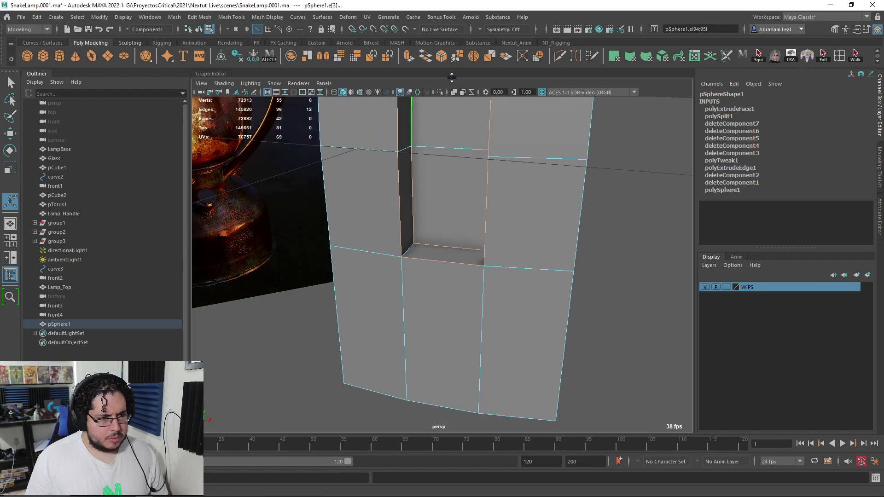
pyautogui.click(442, 56)
# Merge the split bevel vertices at both lower outer corners of the recess into single corner points.
pyautogui.scroll(5, 421, 269)
pyautogui.moveTo(357, 237); pyautogui.dragTo(355, 251, button='right')
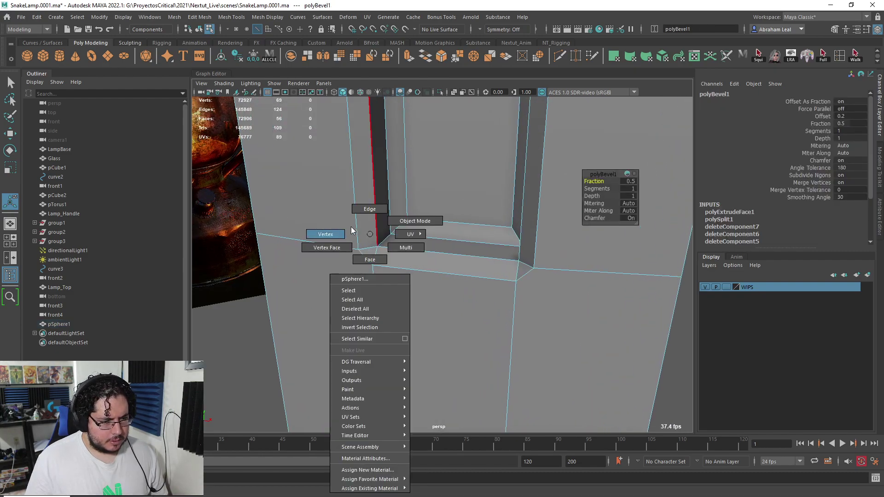
pyautogui.moveTo(356, 251); pyautogui.dragTo(386, 262)
pyautogui.click(428, 60)
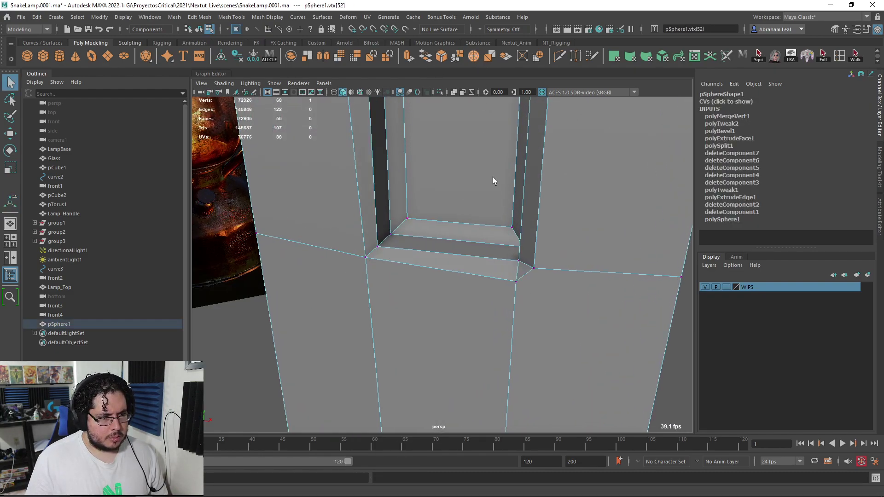
pyautogui.keyDown('shift'); pyautogui.moveTo(543, 274); pyautogui.dragTo(545, 261, button='right'); pyautogui.keyUp('shift')
pyautogui.scroll(-5, 545, 261)
pyautogui.moveTo(543, 255)
pyautogui.keyDown('alt'); pyautogui.mouseDown()
pyautogui.moveTo(523, 281)
pyautogui.moveTo(530, 258)
pyautogui.mouseUp(); pyautogui.keyUp('alt')
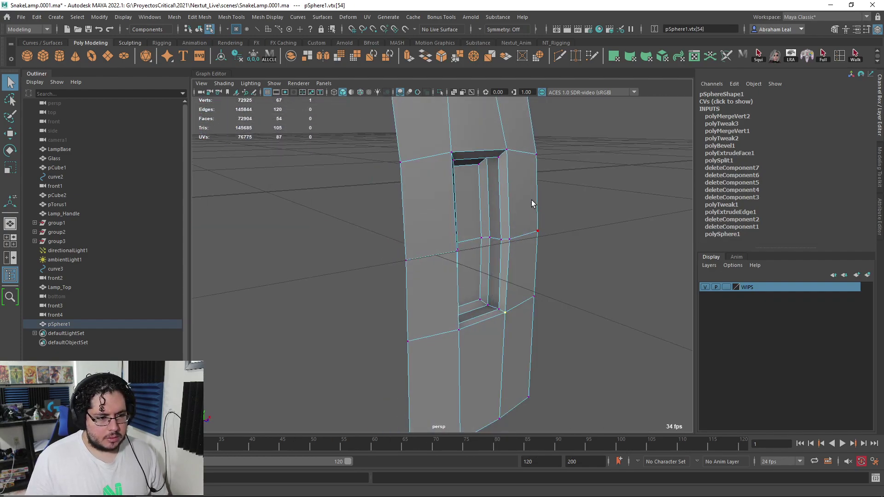
# Insert two supporting edge loops near the recess's upper end, preview the wedge smoothed, and return to unsmoothed object mode.
pyautogui.keyDown('alt'); pyautogui.moveTo(532, 203); pyautogui.dragTo(479, 223); pyautogui.keyUp('alt')
pyautogui.keyDown('ctrl'); pyautogui.click(487, 148); pyautogui.keyUp('ctrl')
pyautogui.keyDown('ctrl'); pyautogui.click(474, 159); pyautogui.keyUp('ctrl')
pyautogui.press('3')
pyautogui.keyDown('alt'); pyautogui.moveTo(570, 289); pyautogui.dragTo(499, 208); pyautogui.keyUp('alt')
pyautogui.press('q')
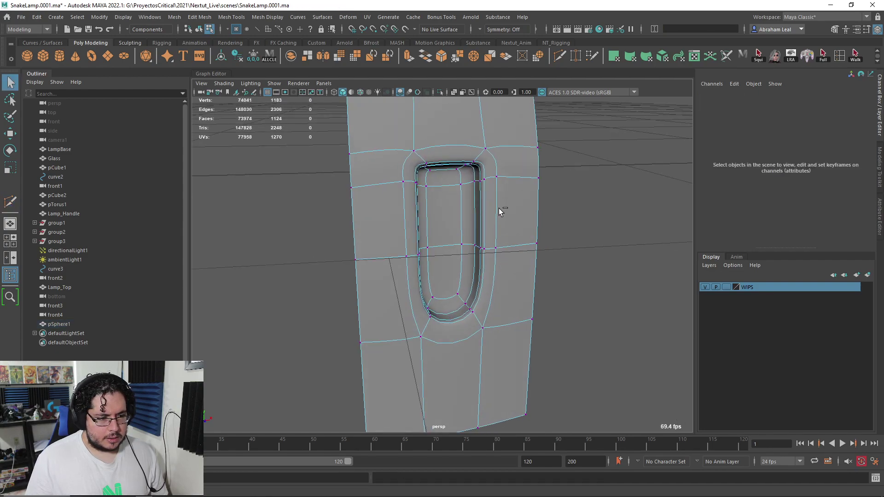
pyautogui.press('F8')
pyautogui.click(505, 318)
pyautogui.press('1')
pyautogui.keyDown('alt'); pyautogui.moveTo(504, 315); pyautogui.dragTo(496, 256); pyautogui.keyUp('alt')
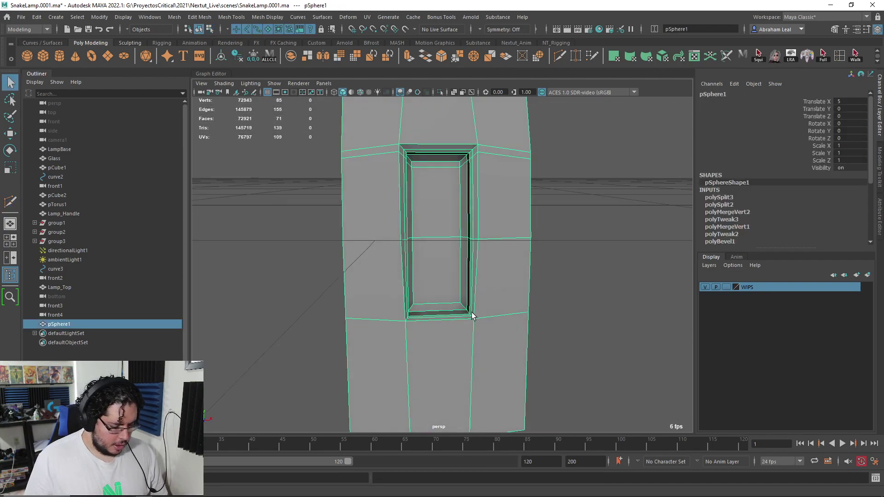
# Examine the grooves at the filler cap's base in the Photoshop reference and return to Maya.
pyautogui.press('g')
pyautogui.press('q')
pyautogui.press('F8')
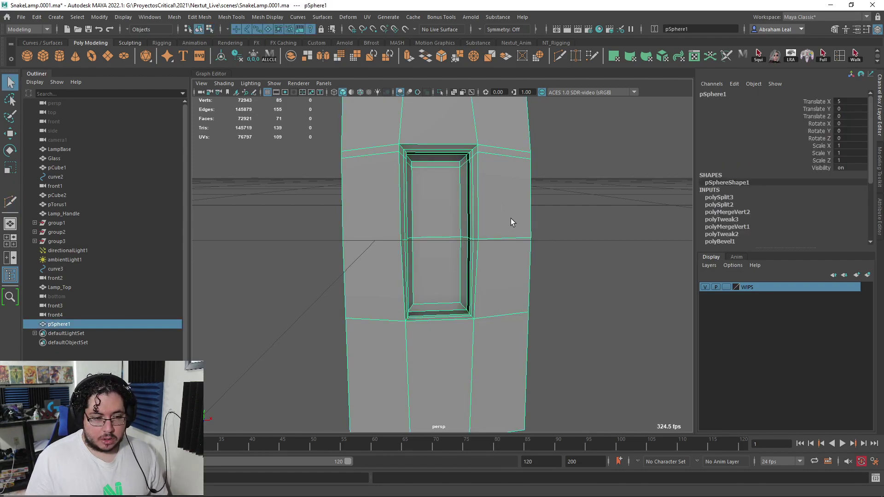
pyautogui.hotkey('alt', 'Tab')
pyautogui.hotkey('alt', 'Tab')
pyautogui.hotkey('alt', 'Tab')
pyautogui.hotkey('alt', 'Tab')
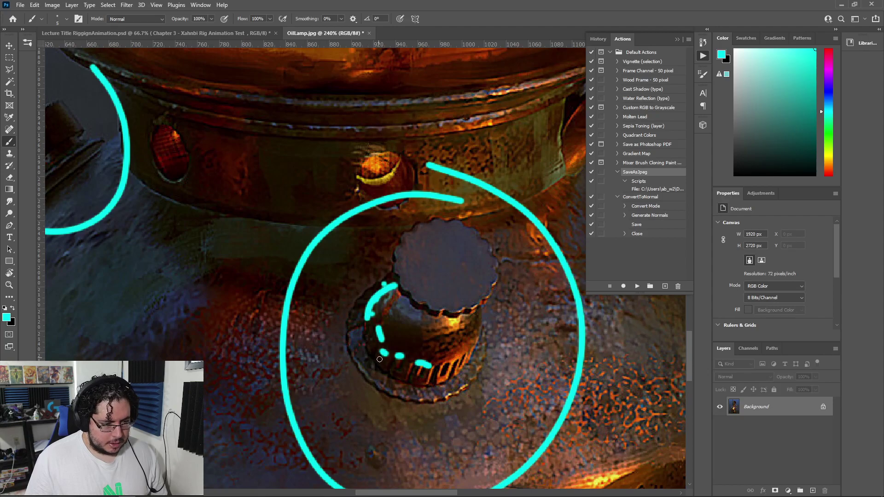
pyautogui.hotkey('alt', 'Tab')
# Extrude the wall faces beside and below the recess outward with a local Z translation of about 0.024.
pyautogui.moveTo(437, 256)
pyautogui.keyDown('alt'); pyautogui.mouseDown()
pyautogui.moveTo(423, 230)
pyautogui.moveTo(377, 293)
pyautogui.moveTo(436, 369)
pyautogui.moveTo(494, 291)
pyautogui.moveTo(479, 256)
pyautogui.moveTo(511, 267)
pyautogui.moveTo(525, 375)
pyautogui.moveTo(532, 358)
pyautogui.mouseUp(); pyautogui.keyUp('alt')
pyautogui.scroll(4, 410, 230)
pyautogui.press('F11')
pyautogui.hotkey('ctrl', 'e')
pyautogui.hotkey('alt', 'Tab')
pyautogui.hotkey('alt', 'Tab')
pyautogui.keyDown('alt'); pyautogui.moveTo(501, 221); pyautogui.dragTo(403, 233); pyautogui.keyUp('alt')
pyautogui.keyDown('alt'); pyautogui.moveTo(403, 233); pyautogui.dragTo(381, 236, button='right'); pyautogui.keyUp('alt')
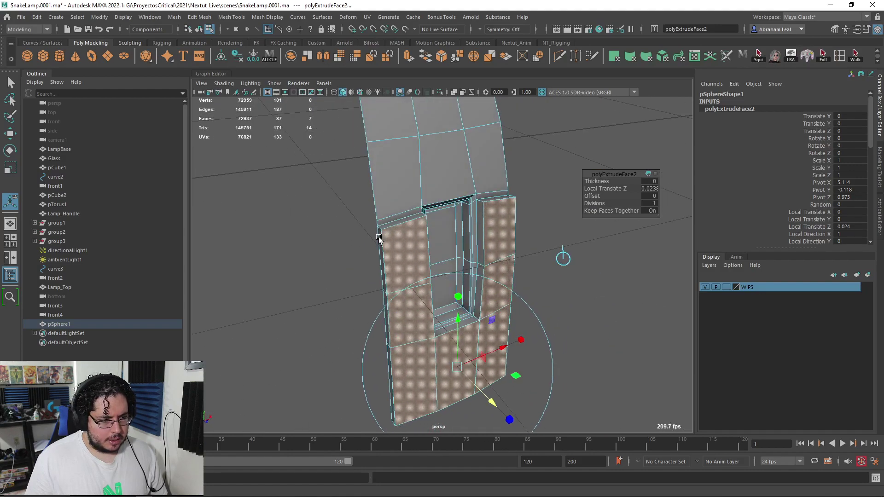
pyautogui.keyDown('alt'); pyautogui.moveTo(381, 237); pyautogui.dragTo(397, 242); pyautogui.keyUp('alt')
pyautogui.moveTo(588, 196); pyautogui.dragTo(589, 196)
# Merge the stray vertices where the extruded wall's upper ends meet the recess's top corners.
pyautogui.keyDown('alt'); pyautogui.moveTo(543, 240); pyautogui.dragTo(476, 262); pyautogui.keyUp('alt')
pyautogui.keyDown('alt'); pyautogui.moveTo(476, 262); pyautogui.dragTo(492, 234, button='right'); pyautogui.keyUp('alt')
pyautogui.keyDown('alt'); pyautogui.moveTo(492, 234); pyautogui.dragTo(515, 272, button='middle'); pyautogui.keyUp('alt')
pyautogui.keyDown('alt'); pyautogui.moveTo(515, 272); pyautogui.dragTo(506, 254, button='right'); pyautogui.keyUp('alt')
pyautogui.keyDown('alt'); pyautogui.moveTo(507, 253); pyautogui.dragTo(543, 263); pyautogui.keyUp('alt')
pyautogui.keyDown('alt'); pyautogui.moveTo(543, 264); pyautogui.dragTo(535, 216, button='right'); pyautogui.keyUp('alt')
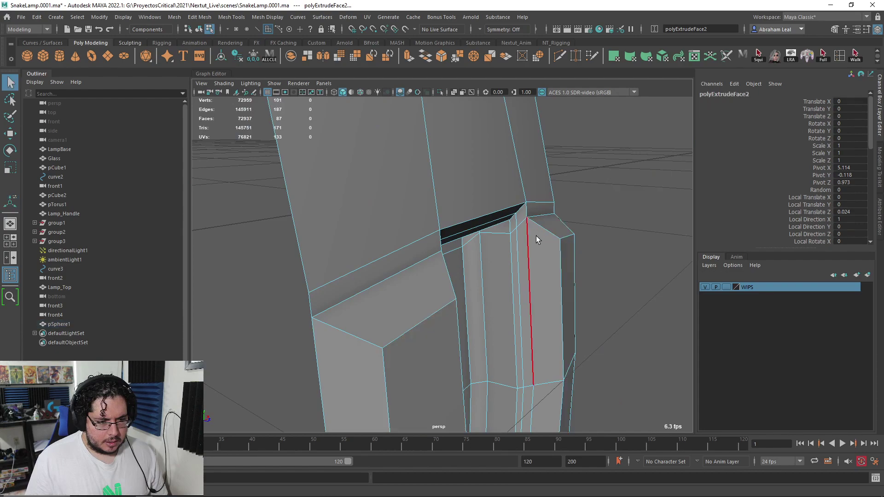
pyautogui.keyDown('alt'); pyautogui.moveTo(540, 236); pyautogui.dragTo(522, 232); pyautogui.keyUp('alt')
pyautogui.moveTo(522, 232); pyautogui.dragTo(519, 234, button='right')
pyautogui.click(518, 233)
pyautogui.click(469, 56)
pyautogui.keyDown('alt'); pyautogui.moveTo(543, 229); pyautogui.dragTo(488, 237); pyautogui.keyUp('alt')
pyautogui.moveTo(488, 237); pyautogui.dragTo(501, 232, button='right')
pyautogui.click(501, 232)
# Nudge the edge where the extruded wall's upper end meets the dome slightly along Z.
pyautogui.keyDown('alt'); pyautogui.moveTo(500, 227); pyautogui.dragTo(480, 241); pyautogui.keyUp('alt')
pyautogui.moveTo(479, 241); pyautogui.dragTo(477, 227, button='right')
pyautogui.click(469, 242)
pyautogui.keyDown('alt'); pyautogui.moveTo(469, 241); pyautogui.dragTo(462, 221); pyautogui.keyUp('alt')
pyautogui.press('w')
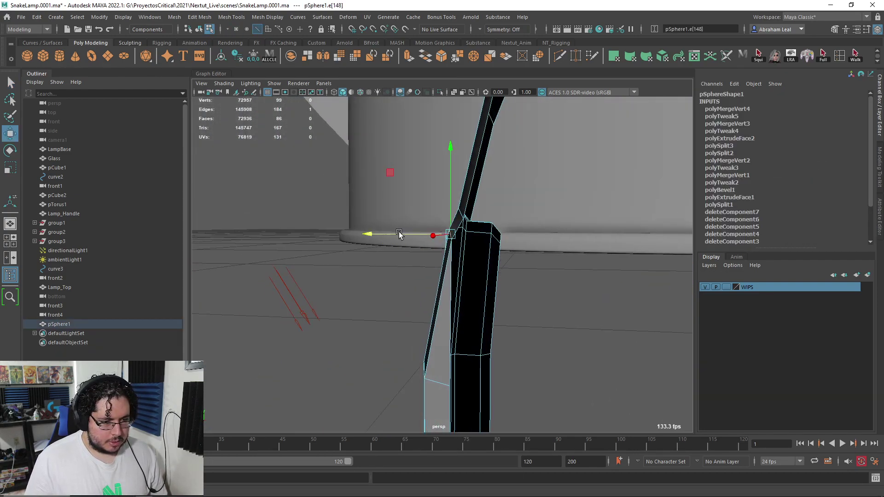
pyautogui.click(460, 213)
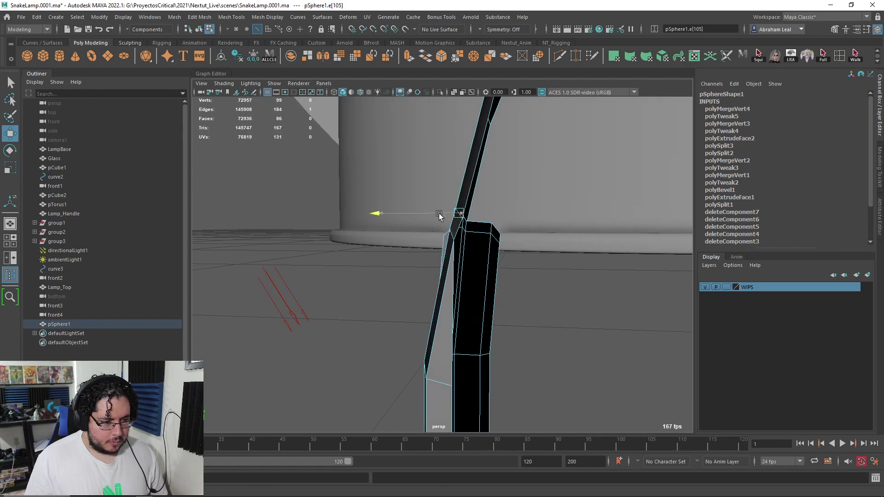
pyautogui.moveTo(438, 214); pyautogui.dragTo(434, 214)
# Try to collapse the short edge at the wall's outer upper corner.
pyautogui.keyDown('alt'); pyautogui.moveTo(434, 215); pyautogui.dragTo(474, 231); pyautogui.keyUp('alt')
pyautogui.click(277, 290)
pyautogui.click(483, 223)
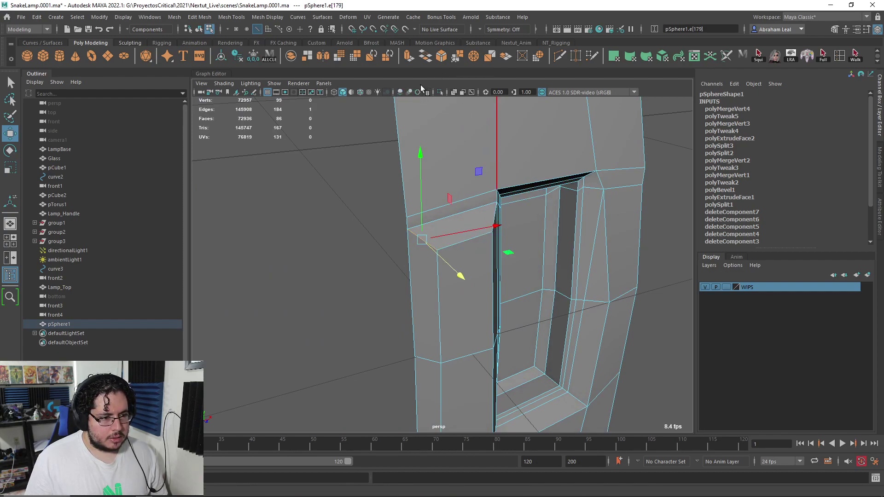
pyautogui.click(466, 57)
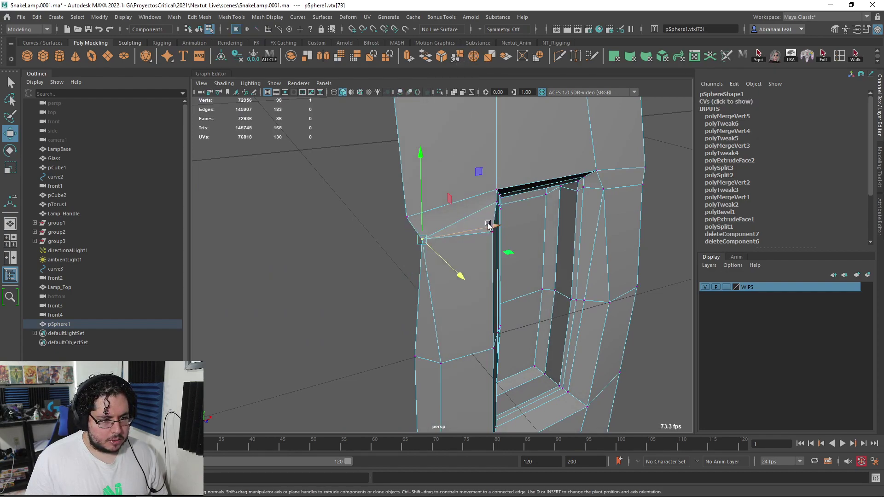
pyautogui.hotkey('ctrl', 'z')
# Shift the wall's upper corner vertex along Z, snapping it in line with the neighbouring vertex.
pyautogui.keyDown('alt'); pyautogui.moveTo(451, 245); pyautogui.dragTo(421, 256); pyautogui.keyUp('alt')
pyautogui.click(413, 245)
pyautogui.moveTo(357, 247); pyautogui.dragTo(368, 246)
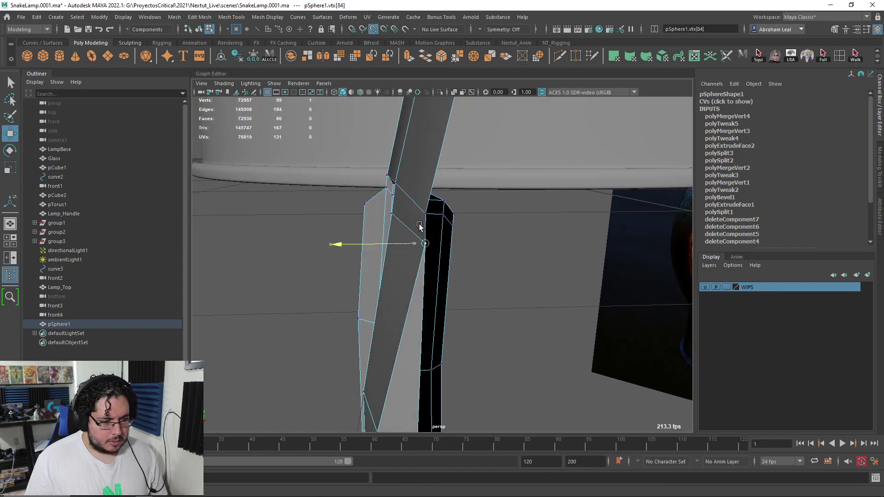
# Collapse the two short edges at the wall's upper corners beside the recess into single vertices.
pyautogui.keyDown('alt'); pyautogui.moveTo(421, 219); pyautogui.dragTo(463, 234); pyautogui.keyUp('alt')
pyautogui.moveTo(455, 230); pyautogui.dragTo(455, 205, button='right')
pyautogui.click(455, 233)
pyautogui.click(477, 60)
pyautogui.keyDown('alt'); pyautogui.moveTo(479, 208); pyautogui.dragTo(431, 212); pyautogui.keyUp('alt')
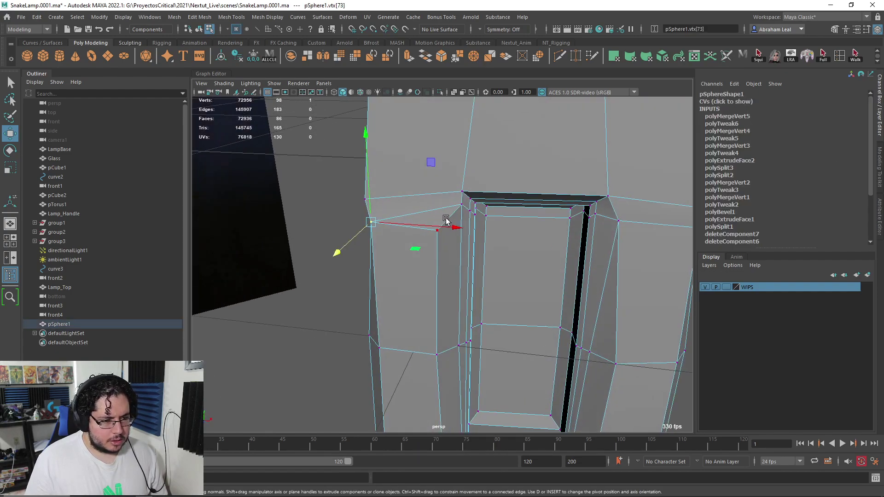
pyautogui.moveTo(455, 172); pyautogui.dragTo(455, 167, button='right')
pyautogui.click(454, 216)
pyautogui.press('g')
# Return to object mode and preview the wedge smoothed from several angles, ending in unsmoothed display.
pyautogui.keyDown('alt'); pyautogui.moveTo(454, 218); pyautogui.dragTo(476, 230); pyautogui.keyUp('alt')
pyautogui.press('f')
pyautogui.scroll(-4, 451, 233)
pyautogui.moveTo(477, 227); pyautogui.dragTo(520, 198, button='right')
pyautogui.click(545, 183)
pyautogui.keyDown('alt'); pyautogui.moveTo(525, 212); pyautogui.dragTo(449, 290); pyautogui.keyUp('alt')
pyautogui.click(492, 262)
pyautogui.press('3')
pyautogui.scroll(-5, 535, 308)
pyautogui.click(535, 308)
pyautogui.keyDown('alt'); pyautogui.moveTo(480, 316); pyautogui.dragTo(520, 222); pyautogui.keyUp('alt')
pyautogui.scroll(5, 483, 297)
pyautogui.click(475, 296)
pyautogui.press('1')
pyautogui.keyDown('alt'); pyautogui.moveTo(546, 96); pyautogui.dragTo(490, 284); pyautogui.keyUp('alt')
pyautogui.hotkey('alt', 'Tab')
pyautogui.hotkey('alt', 'Tab')
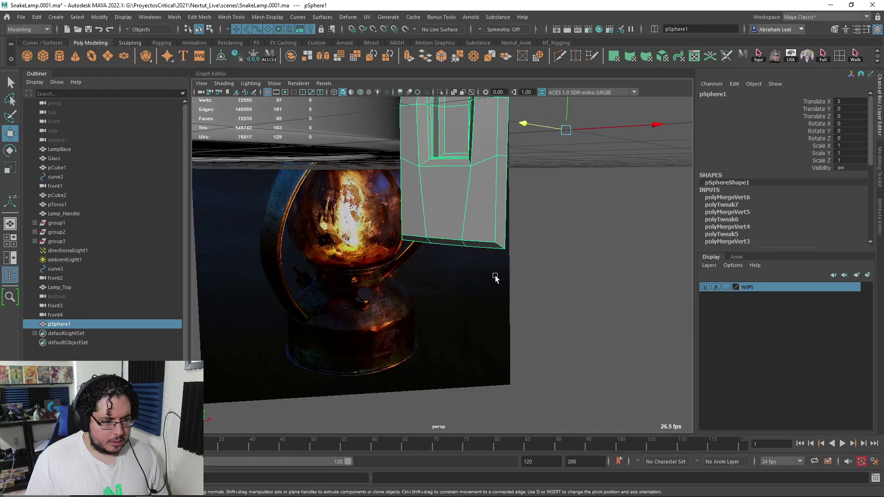
# Insert supporting edge loops near the wedge's lower rim and just below the recess with Multi-Cut, checking them smoothed.
pyautogui.keyDown('alt'); pyautogui.moveTo(490, 284); pyautogui.dragTo(474, 355, button='middle'); pyautogui.keyUp('alt')
pyautogui.keyDown('alt'); pyautogui.moveTo(475, 355); pyautogui.dragTo(502, 318, button='right'); pyautogui.keyUp('alt')
pyautogui.click(559, 56)
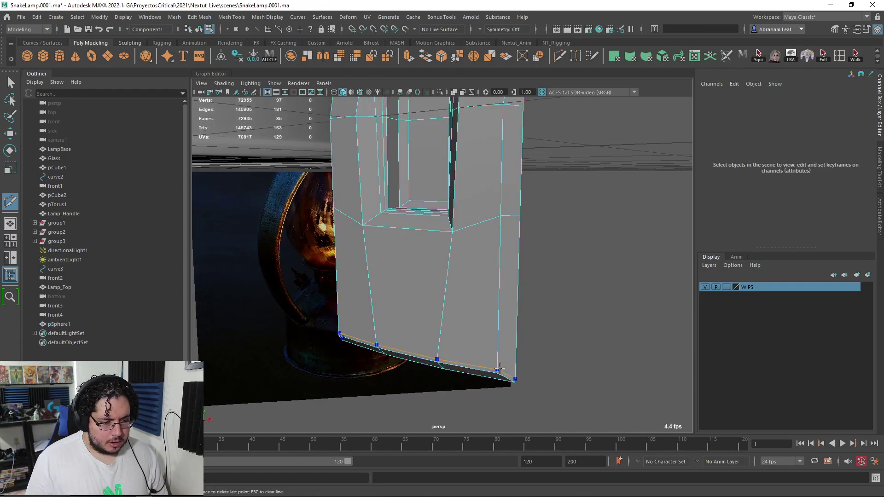
pyautogui.keyDown('ctrl'); pyautogui.click(494, 210); pyautogui.keyUp('ctrl')
pyautogui.press('3')
pyautogui.keyDown('alt'); pyautogui.moveTo(482, 264); pyautogui.dragTo(533, 253); pyautogui.keyUp('alt')
pyautogui.keyDown('alt'); pyautogui.moveTo(533, 253); pyautogui.dragTo(493, 322, button='middle'); pyautogui.keyUp('alt')
pyautogui.keyDown('alt'); pyautogui.moveTo(442, 323); pyautogui.dragTo(464, 310, button='right'); pyautogui.keyUp('alt')
pyautogui.press('1')
# Insert a supporting edge loop around the recess's outer border, preview it smoothed and return to object mode.
pyautogui.keyDown('alt'); pyautogui.moveTo(463, 310); pyautogui.dragTo(417, 299); pyautogui.keyUp('alt')
pyautogui.keyDown('alt'); pyautogui.moveTo(417, 298); pyautogui.dragTo(397, 272, button='right'); pyautogui.keyUp('alt')
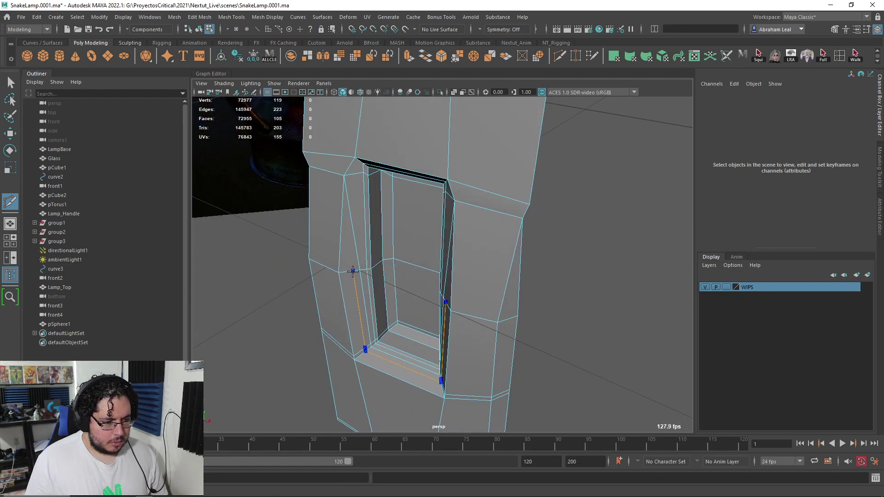
pyautogui.keyDown('ctrl'); pyautogui.click(357, 272); pyautogui.keyUp('ctrl')
pyautogui.press('3')
pyautogui.keyDown('alt'); pyautogui.moveTo(442, 323); pyautogui.dragTo(434, 265); pyautogui.keyUp('alt')
pyautogui.press('q')
pyautogui.moveTo(434, 265); pyautogui.dragTo(489, 226, button='right')
# Select the wedge, switch to the top view and isolate it.
pyautogui.keyDown('alt'); pyautogui.moveTo(604, 212); pyautogui.dragTo(546, 265, button='right'); pyautogui.keyUp('alt')
pyautogui.click(569, 261)
pyautogui.moveTo(546, 265)
pyautogui.keyDown('alt'); pyautogui.mouseDown()
pyautogui.moveTo(593, 273)
pyautogui.moveTo(523, 270)
pyautogui.moveTo(538, 255)
pyautogui.moveTo(555, 273)
pyautogui.mouseUp(); pyautogui.keyUp('alt')
pyautogui.click(462, 210)
pyautogui.press('space')
pyautogui.moveTo(486, 220); pyautogui.dragTo(455, 216)
pyautogui.keyDown('alt'); pyautogui.moveTo(455, 217); pyautogui.dragTo(590, 282, button='right'); pyautogui.keyUp('alt')
pyautogui.keyDown('alt'); pyautogui.moveTo(589, 282); pyautogui.dragTo(501, 261, button='middle'); pyautogui.keyUp('alt')
pyautogui.keyDown('alt'); pyautogui.moveTo(501, 262); pyautogui.dragTo(496, 250, button='right'); pyautogui.keyUp('alt')
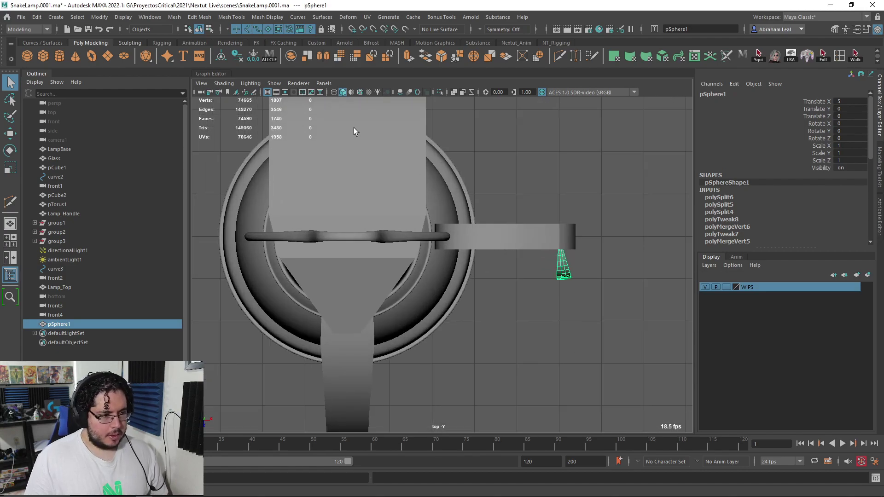
pyautogui.click(440, 92)
# Grid-snap the wedge along X to the world origin and show it unsmoothed.
pyautogui.press('w')
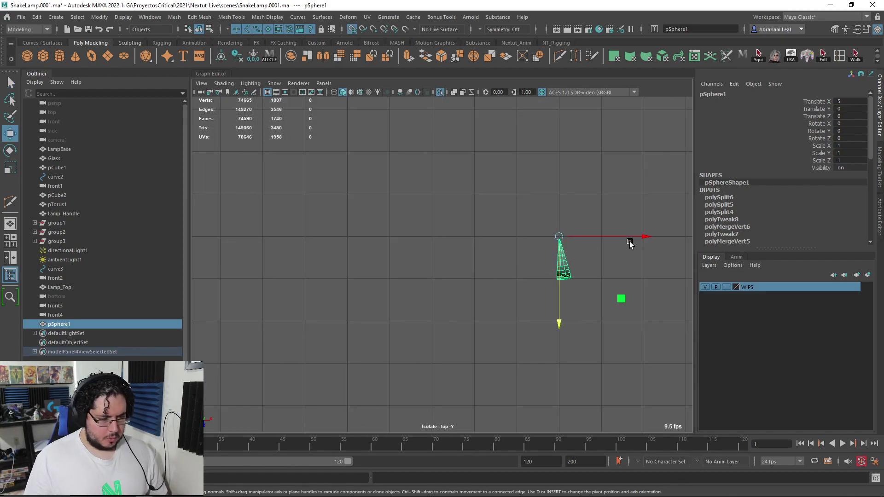
pyautogui.moveTo(629, 244); pyautogui.dragTo(369, 254)
pyautogui.keyDown('alt'); pyautogui.moveTo(359, 251); pyautogui.dragTo(419, 276, button='middle'); pyautogui.keyUp('alt')
pyautogui.keyDown('alt'); pyautogui.moveTo(419, 276); pyautogui.dragTo(519, 316, button='right'); pyautogui.keyUp('alt')
pyautogui.keyDown('alt'); pyautogui.moveTo(392, 272); pyautogui.dragTo(468, 278, button='right'); pyautogui.keyUp('alt')
pyautogui.keyDown('alt'); pyautogui.moveTo(406, 251); pyautogui.dragTo(500, 310, button='right'); pyautogui.keyUp('alt')
pyautogui.press('1')
pyautogui.press('a')
pyautogui.scroll(8, 499, 255)
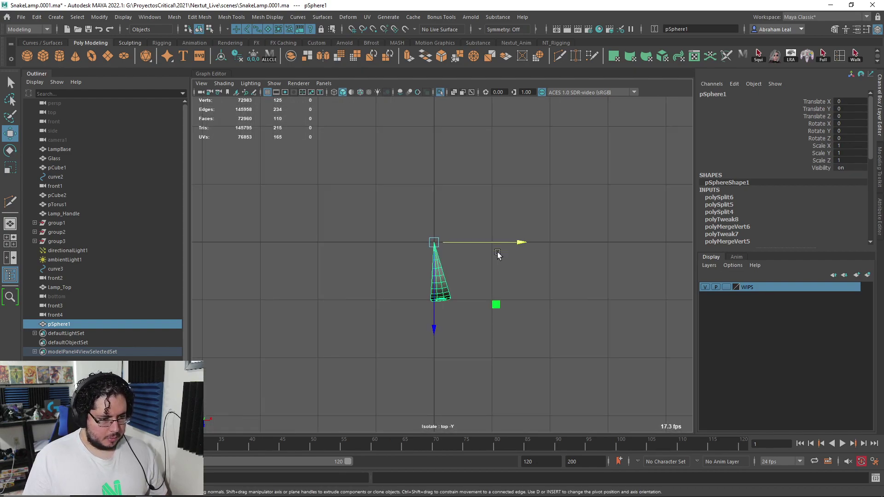
# Duplicate the wedge, check the segment angle in Calculator and try a Rotate Y of 6.66 on the copy.
pyautogui.hotkey('ctrl', 'd')
pyautogui.press('e')
pyautogui.moveTo(452, 292); pyautogui.dragTo(479, 286)
pyautogui.hotkey('alt', 'Tab')
pyautogui.hotkey('alt', 'Tab')
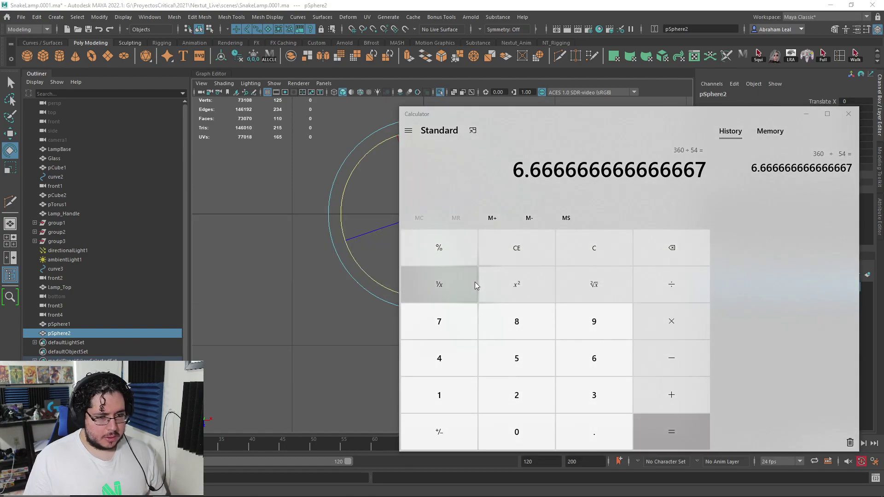
pyautogui.hotkey('alt', 'Tab')
pyautogui.click(860, 130)
pyautogui.write('6.')
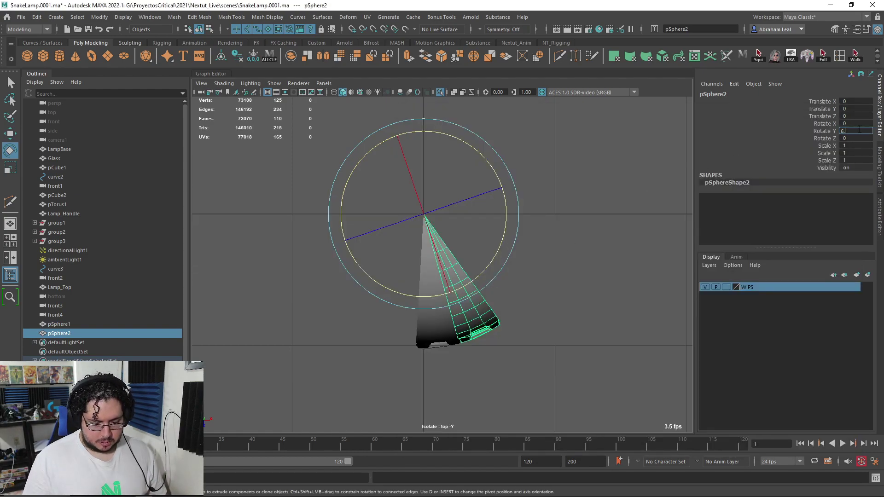
pyautogui.write('66')
pyautogui.press('Return')
# Rotate the copied wedge around Y to about 20 degrees, directly beside the original.
pyautogui.click(602, 249)
pyautogui.click(447, 281)
pyautogui.moveTo(484, 270); pyautogui.dragTo(496, 255)
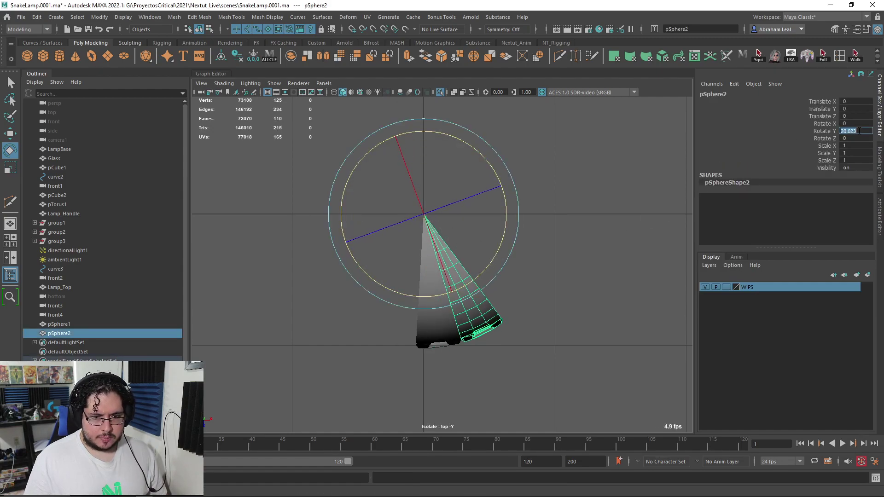
pyautogui.press('Return')
pyautogui.click(536, 291)
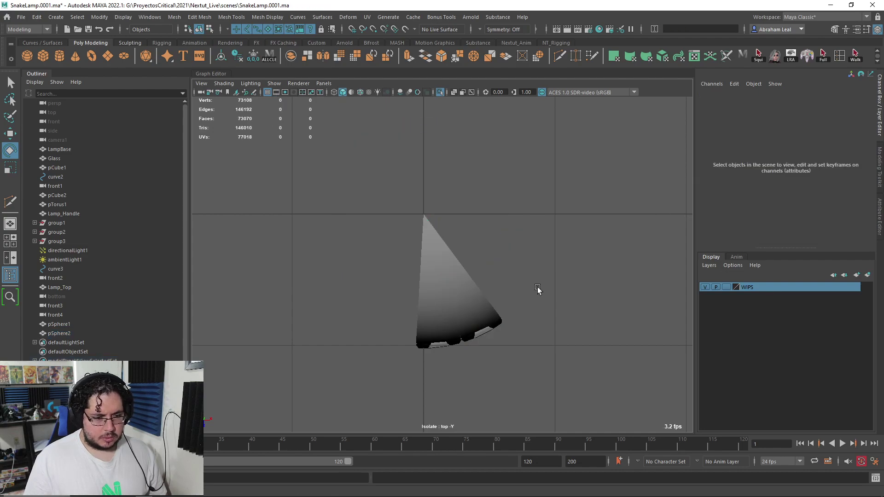
# Duplicate the rotated wedge and set the new copy's Rotate Y to 40.
pyautogui.scroll(3, 479, 302)
pyautogui.click(479, 302)
pyautogui.hotkey('ctrl', 'd')
pyautogui.moveTo(484, 261); pyautogui.dragTo(509, 217)
pyautogui.write('40')
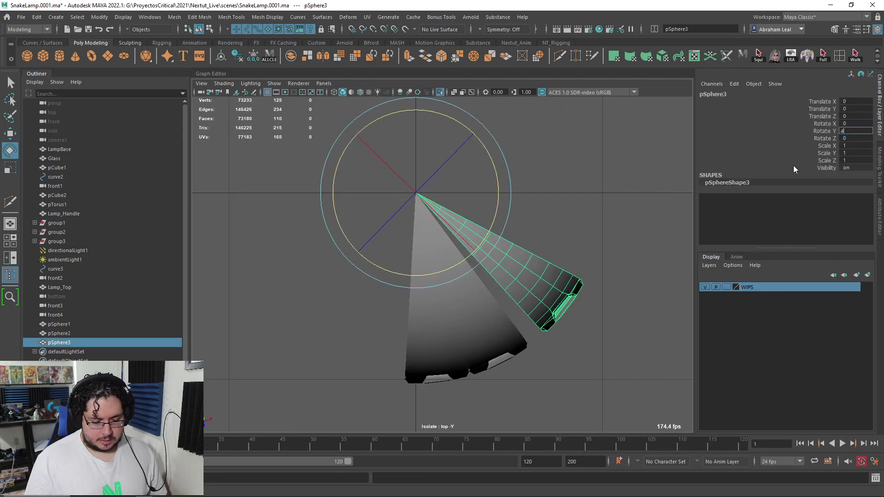
pyautogui.press('Return')
pyautogui.click(556, 219)
# Delete the two test copies, leaving only the original wedge.
pyautogui.click(499, 259)
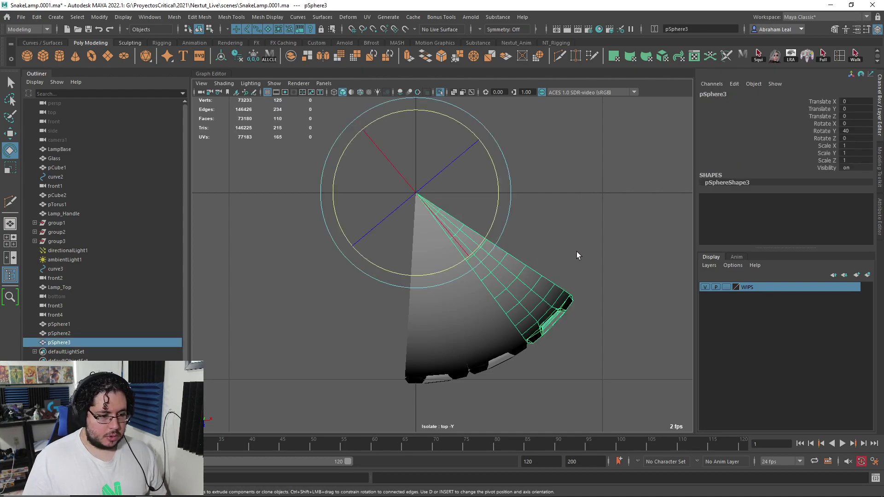
pyautogui.moveTo(504, 360); pyautogui.dragTo(502, 324)
pyautogui.press('Delete')
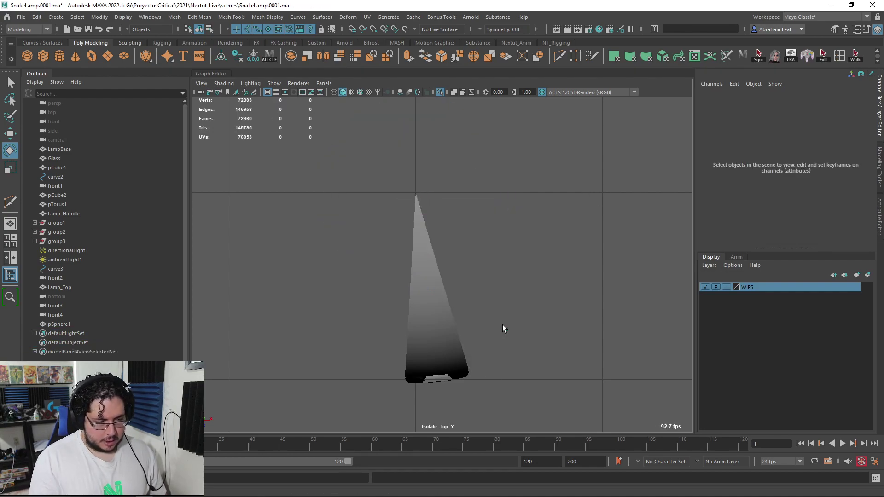
# Calculate 360 ÷ 20 in Calculator and return to Maya.
pyautogui.press('super')
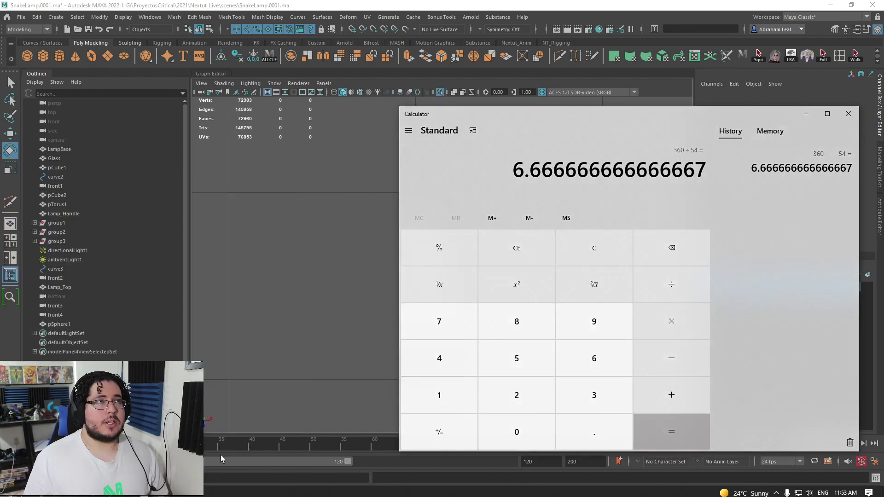
pyautogui.click(604, 253)
pyautogui.click(567, 395)
pyautogui.click(570, 364)
pyautogui.click(537, 429)
pyautogui.click(672, 284)
pyautogui.click(546, 405)
pyautogui.click(546, 431)
pyautogui.click(666, 431)
pyautogui.click(361, 219)
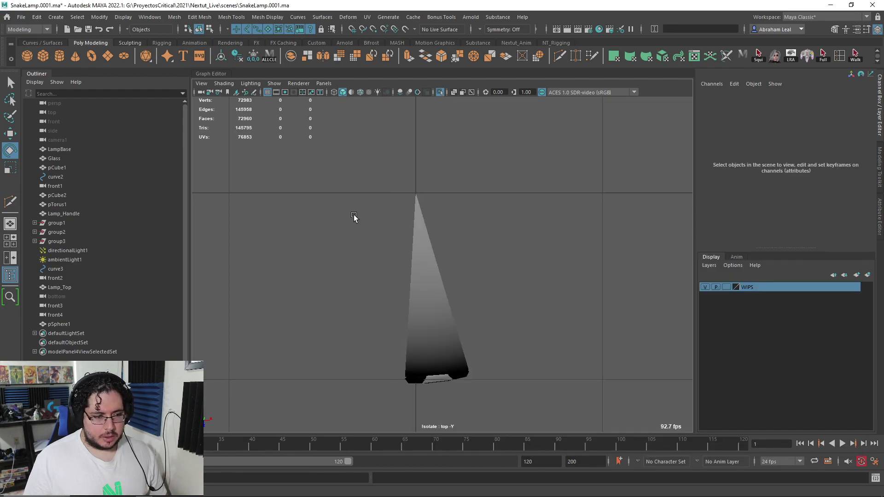
# Reset the Duplicate Special options and create 17 copies of the wedge with a Y rotation of 20.
pyautogui.click(414, 273)
pyautogui.click(36, 18)
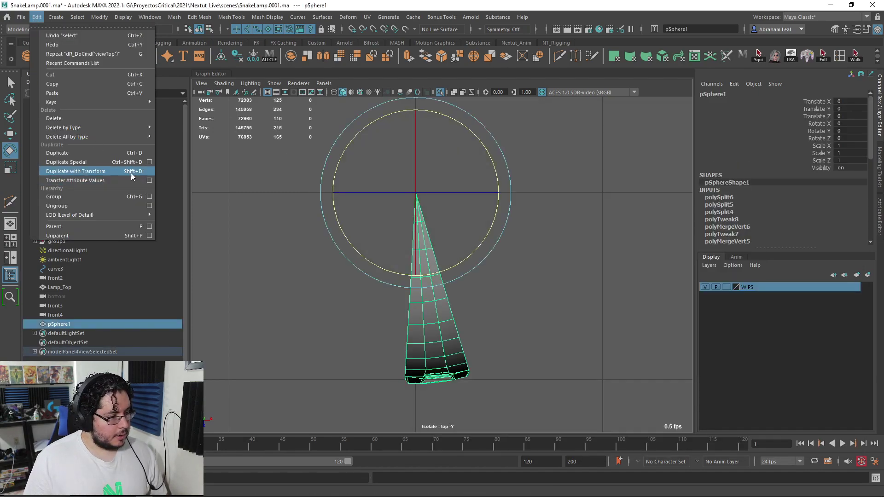
pyautogui.click(149, 162)
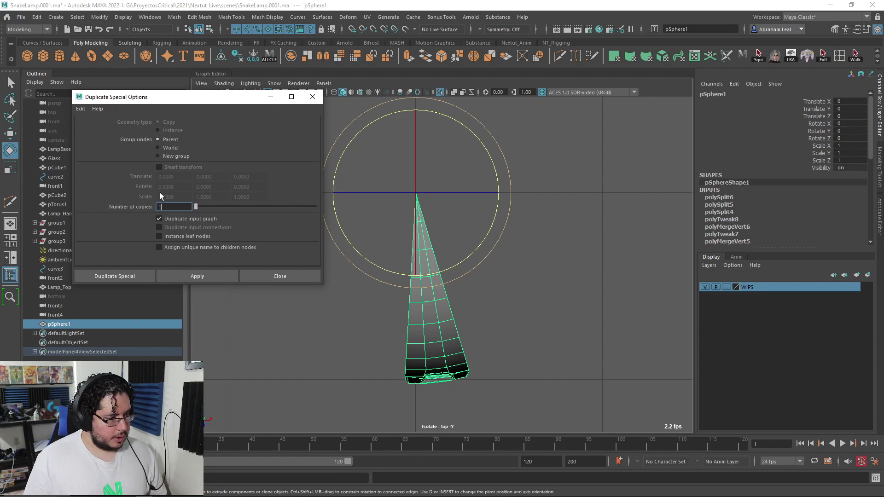
pyautogui.click(79, 109)
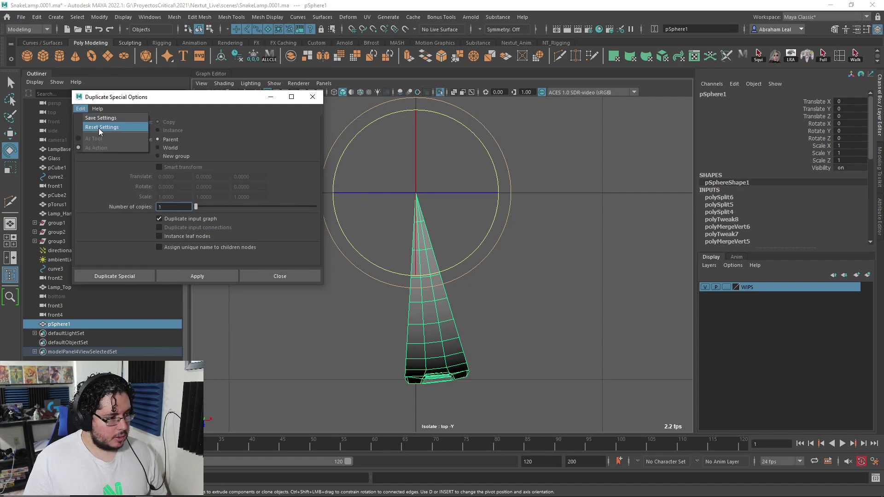
pyautogui.click(98, 128)
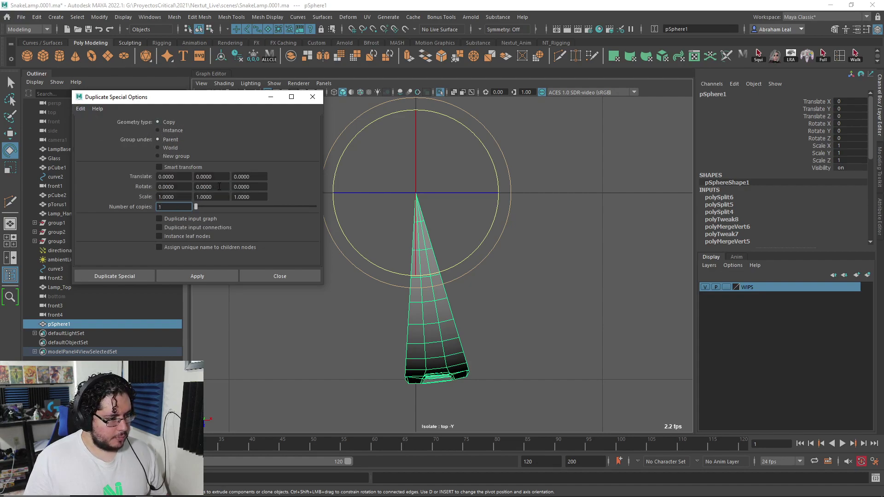
pyautogui.click(178, 207)
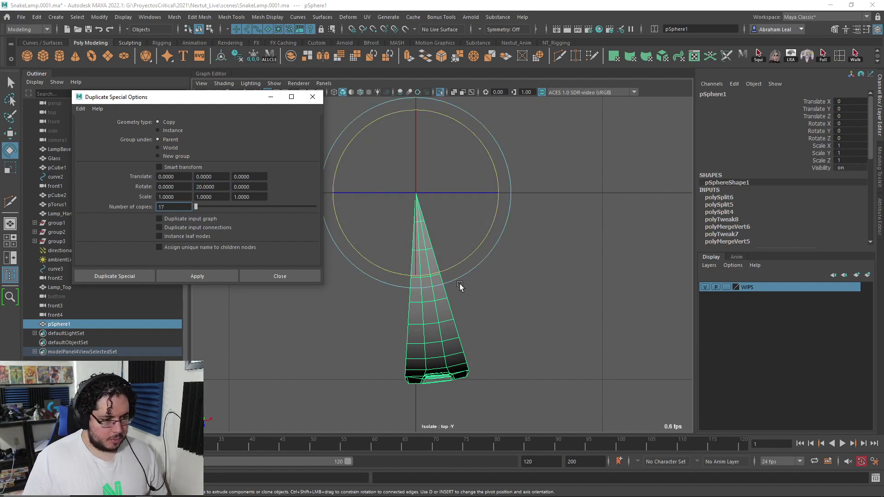
pyautogui.click(217, 280)
pyautogui.click(631, 314)
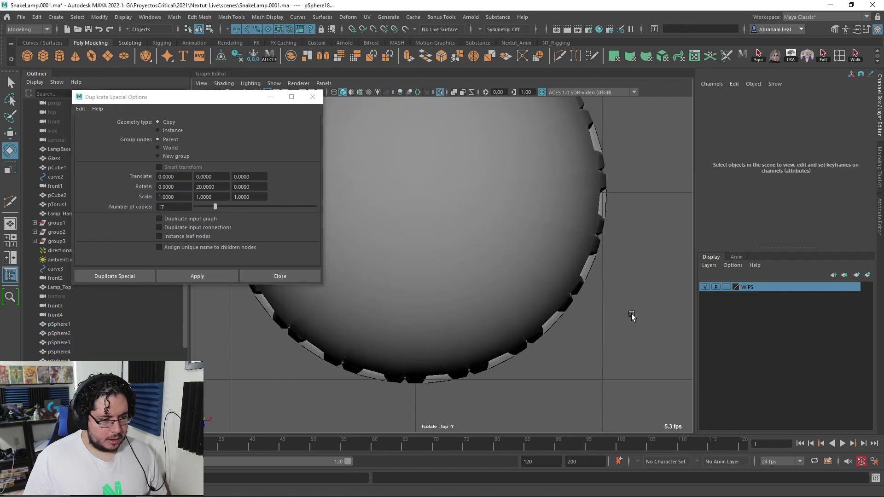
# Select all the wedges in the perspective view and combine them into one mesh.
pyautogui.keyDown('alt'); pyautogui.moveTo(632, 314); pyautogui.dragTo(547, 286, button='right'); pyautogui.keyUp('alt')
pyautogui.scroll(6, 547, 287)
pyautogui.press('space')
pyautogui.moveTo(521, 297); pyautogui.dragTo(500, 285)
pyautogui.keyDown('alt'); pyautogui.moveTo(499, 284); pyautogui.dragTo(557, 319, button='middle'); pyautogui.keyUp('alt')
pyautogui.keyDown('alt'); pyautogui.moveTo(507, 302); pyautogui.dragTo(575, 270, button='right'); pyautogui.keyUp('alt')
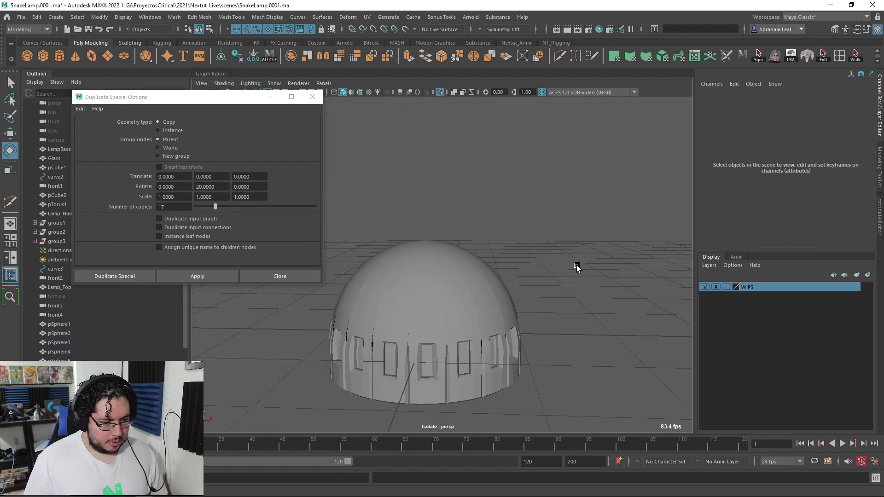
pyautogui.moveTo(301, 426); pyautogui.dragTo(301, 427)
pyautogui.keyDown('alt'); pyautogui.moveTo(429, 329); pyautogui.dragTo(479, 352); pyautogui.keyUp('alt')
pyautogui.scroll(5, 461, 350)
pyautogui.moveTo(409, 347)
pyautogui.keyDown('alt'); pyautogui.mouseDown(button='middle')
pyautogui.moveTo(510, 273)
pyautogui.moveTo(494, 296)
pyautogui.mouseUp(button='middle'); pyautogui.keyUp('alt')
pyautogui.moveTo(493, 297)
pyautogui.keyDown('alt'); pyautogui.mouseDown(button='right')
pyautogui.moveTo(514, 325)
pyautogui.moveTo(468, 302)
pyautogui.mouseUp(button='right'); pyautogui.keyUp('alt')
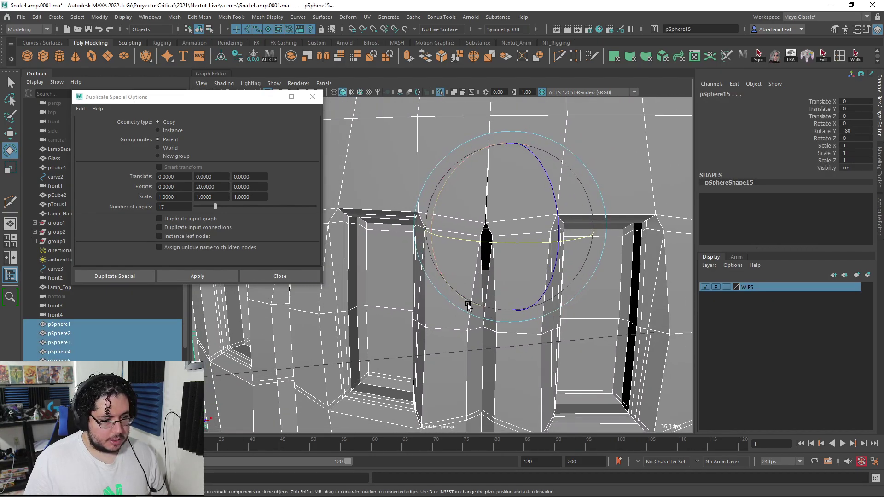
pyautogui.click(175, 17)
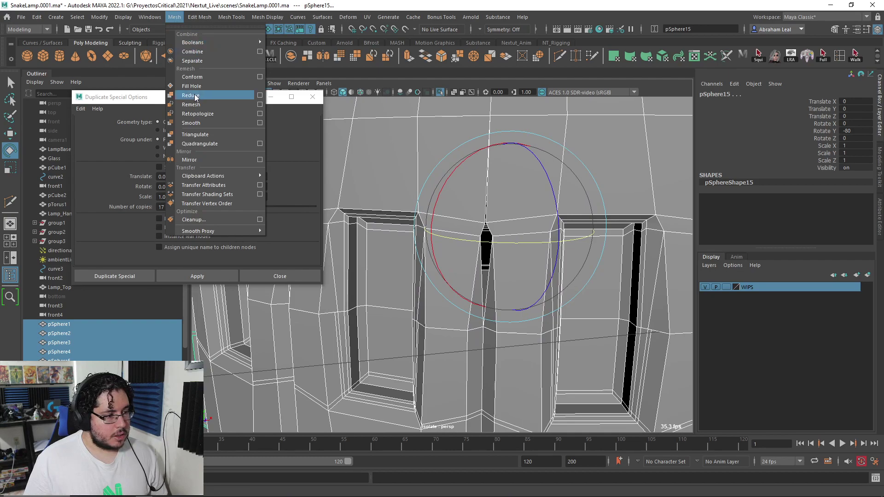
pyautogui.click(196, 51)
# Merge the combined dome's vertices and try a distance threshold of 0.1.
pyautogui.keyDown('alt'); pyautogui.moveTo(496, 192); pyautogui.dragTo(461, 207, button='right'); pyautogui.keyUp('alt')
pyautogui.click(199, 18)
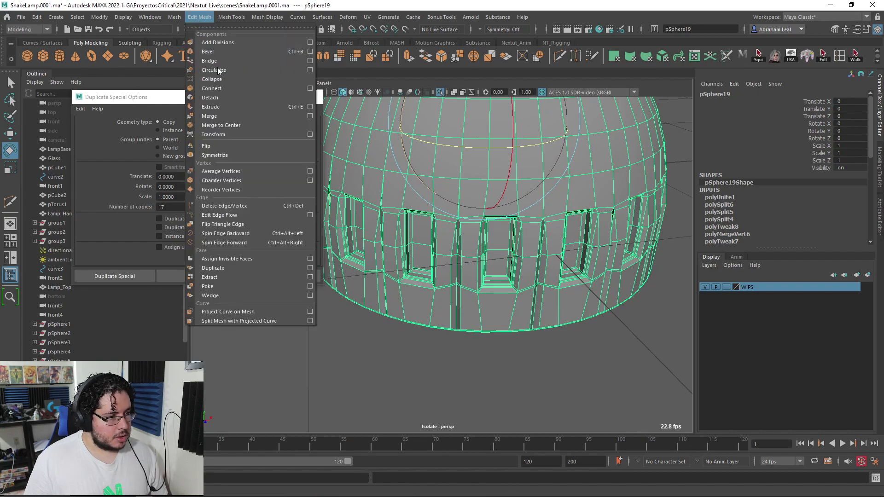
pyautogui.click(216, 117)
pyautogui.keyDown('alt'); pyautogui.moveTo(507, 214); pyautogui.dragTo(547, 255, button='right'); pyautogui.keyUp('alt')
pyautogui.keyDown('alt'); pyautogui.moveTo(547, 254); pyautogui.dragTo(534, 251); pyautogui.keyUp('alt')
pyautogui.keyDown('alt'); pyautogui.moveTo(533, 252); pyautogui.dragTo(534, 256, button='right'); pyautogui.keyUp('alt')
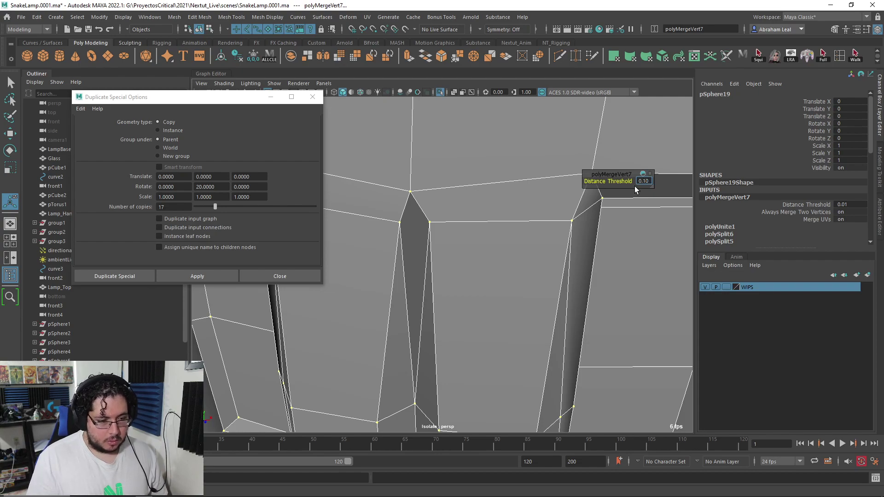
pyautogui.press('Return')
pyautogui.keyDown('alt'); pyautogui.moveTo(608, 183); pyautogui.dragTo(627, 198, button='right'); pyautogui.keyUp('alt')
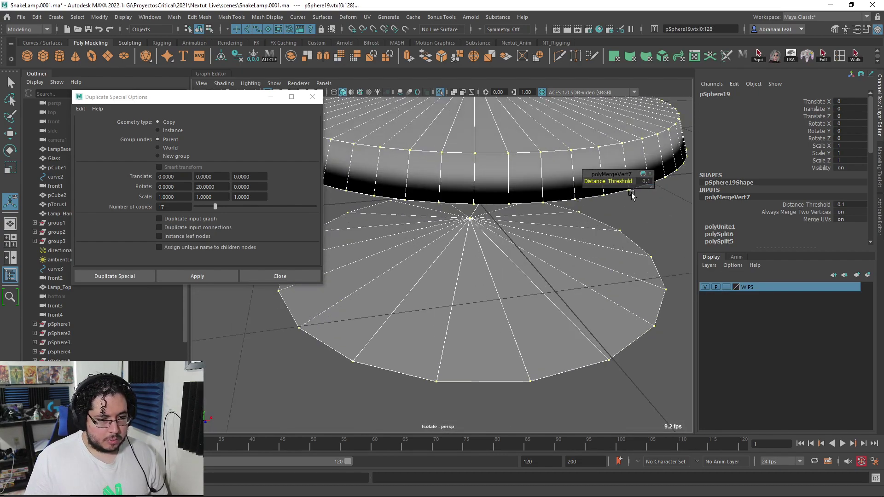
# Set the vertex merge's distance threshold to 0.05.
pyautogui.write('5')
pyautogui.press('Return')
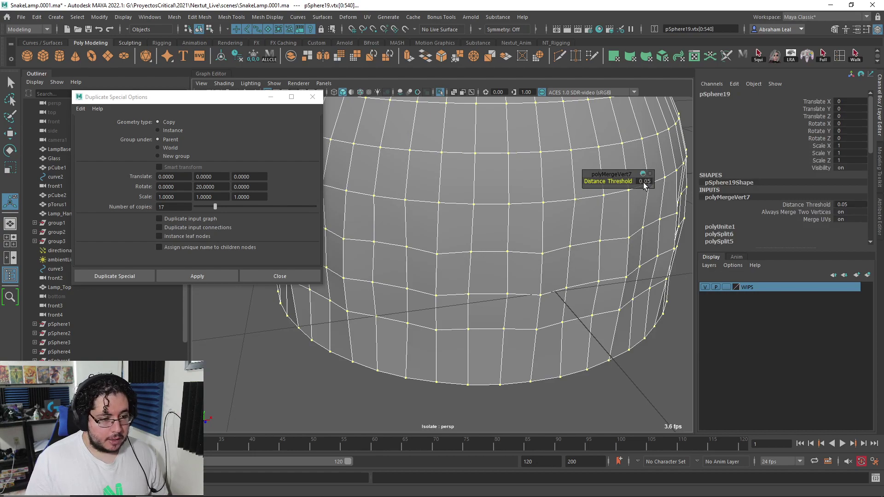
pyautogui.press('1')
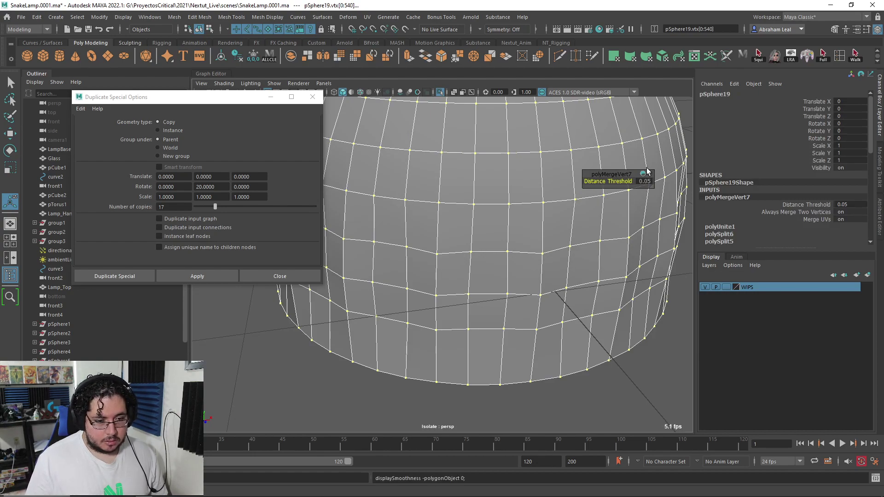
# Try a distance threshold of 0.015 for the dome's vertex merge.
pyautogui.click(647, 183)
pyautogui.write('.015')
pyautogui.press('Return')
pyautogui.scroll(5, 492, 201)
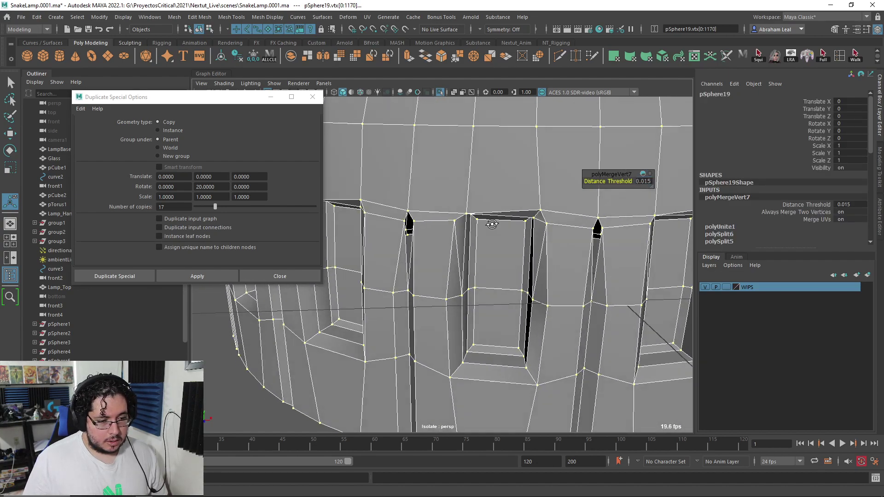
pyautogui.keyDown('alt'); pyautogui.moveTo(492, 202); pyautogui.dragTo(479, 226, button='middle'); pyautogui.keyUp('alt')
pyautogui.keyDown('alt'); pyautogui.moveTo(479, 226); pyautogui.dragTo(495, 237, button='right'); pyautogui.keyUp('alt')
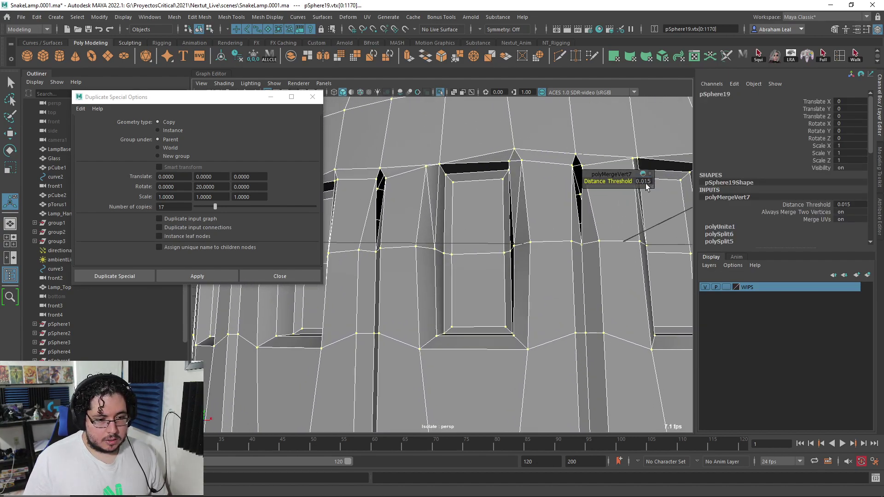
# Set the vertex merge's distance threshold to 0.01.
pyautogui.write('.01')
pyautogui.press('Return')
pyautogui.keyDown('alt'); pyautogui.moveTo(636, 193); pyautogui.dragTo(504, 220); pyautogui.keyUp('alt')
# Examine the open gaps at the tops of the grooves between the windows, up close and across the whole dome.
pyautogui.moveTo(552, 212); pyautogui.dragTo(571, 196, button='right')
pyautogui.scroll(-5, 551, 235)
pyautogui.click(617, 344)
pyautogui.scroll(5, 599, 332)
pyautogui.keyDown('alt'); pyautogui.moveTo(582, 322); pyautogui.dragTo(527, 294); pyautogui.keyUp('alt')
pyautogui.scroll(3, 528, 285)
pyautogui.click(529, 277)
pyautogui.keyDown('alt'); pyautogui.moveTo(538, 246); pyautogui.dragTo(539, 225, button='middle'); pyautogui.keyUp('alt')
pyautogui.scroll(3, 534, 235)
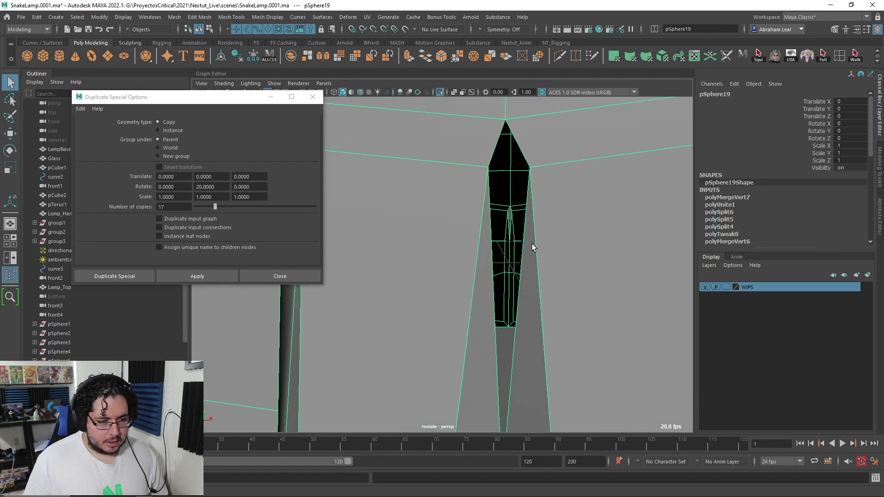
pyautogui.scroll(-3, 525, 242)
pyautogui.rightClick(519, 234)
pyautogui.click(475, 234)
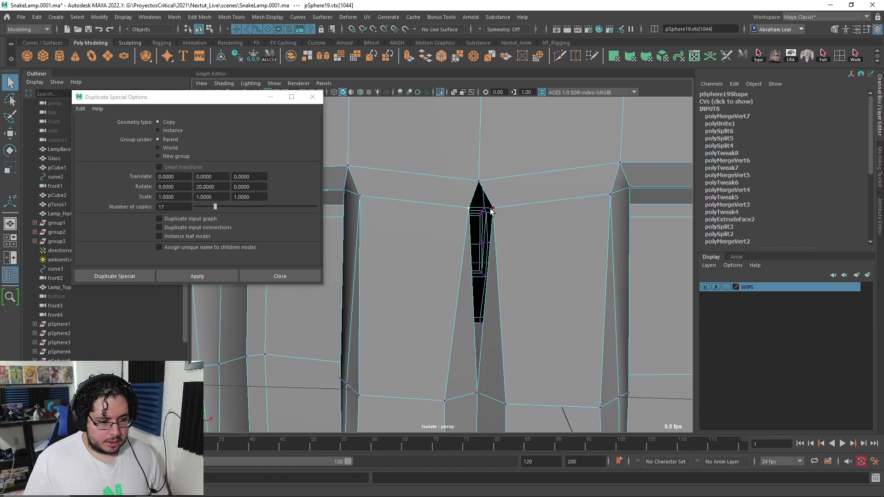
pyautogui.keyDown('alt'); pyautogui.moveTo(491, 213); pyautogui.dragTo(507, 232); pyautogui.keyUp('alt')
pyautogui.scroll(-3, 497, 233)
pyautogui.scroll(-10, 496, 233)
pyautogui.click(628, 170)
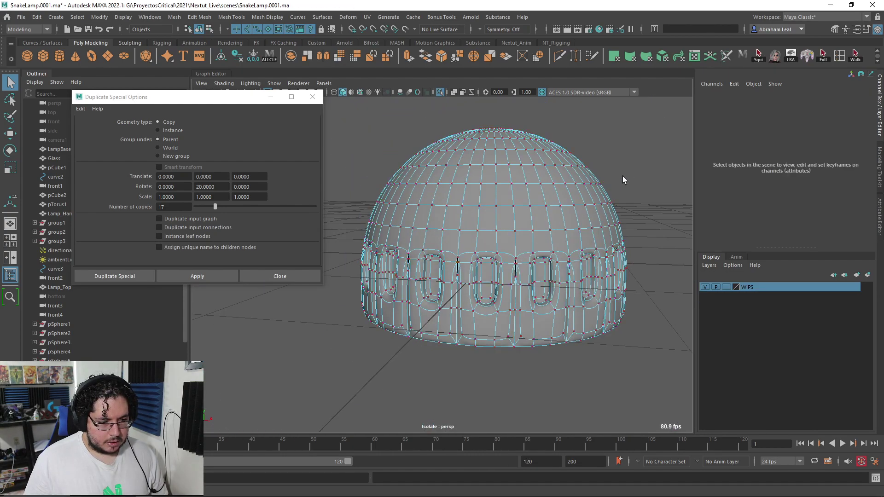
pyautogui.press('F8')
pyautogui.moveTo(624, 212)
pyautogui.keyDown('alt'); pyautogui.mouseDown()
pyautogui.moveTo(572, 269)
pyautogui.moveTo(586, 280)
pyautogui.mouseUp(); pyautogui.keyUp('alt')
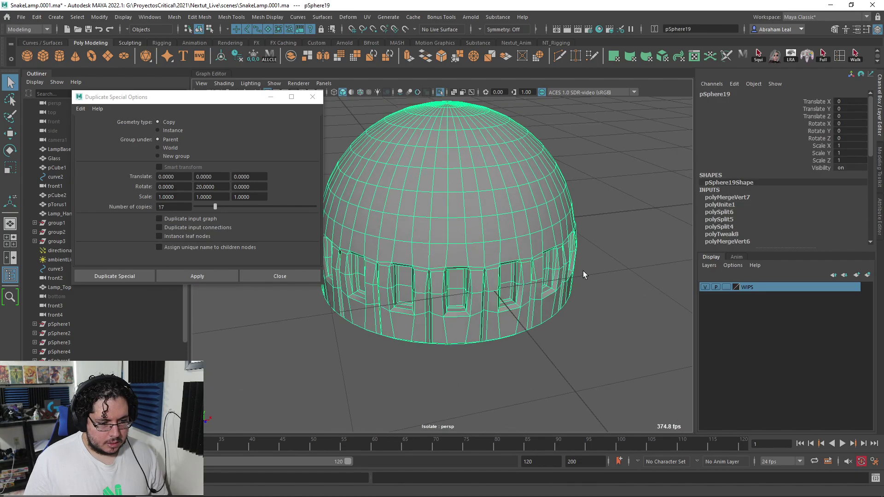
pyautogui.click(632, 268)
pyautogui.scroll(8, 524, 244)
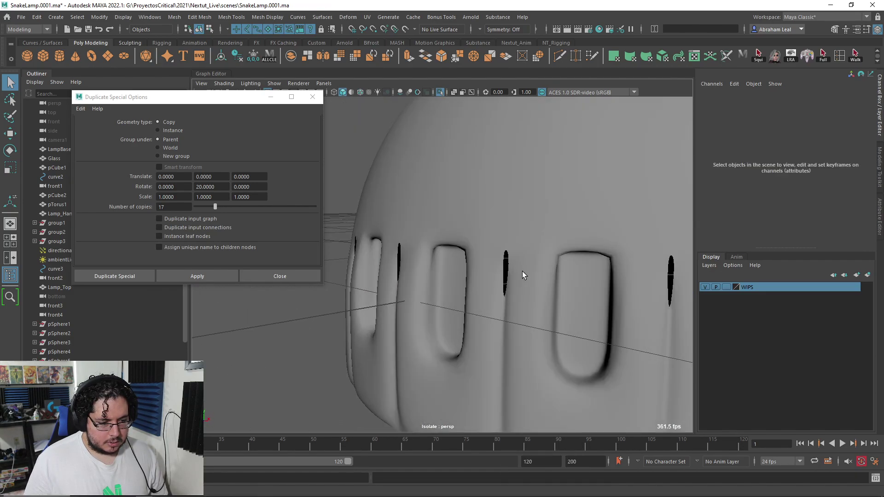
# Close the Duplicate Special options and merge the split vertex pairs at the tops of the first two groove gaps.
pyautogui.click(529, 262)
pyautogui.press('F9')
pyautogui.scroll(6, 529, 261)
pyautogui.click(482, 218)
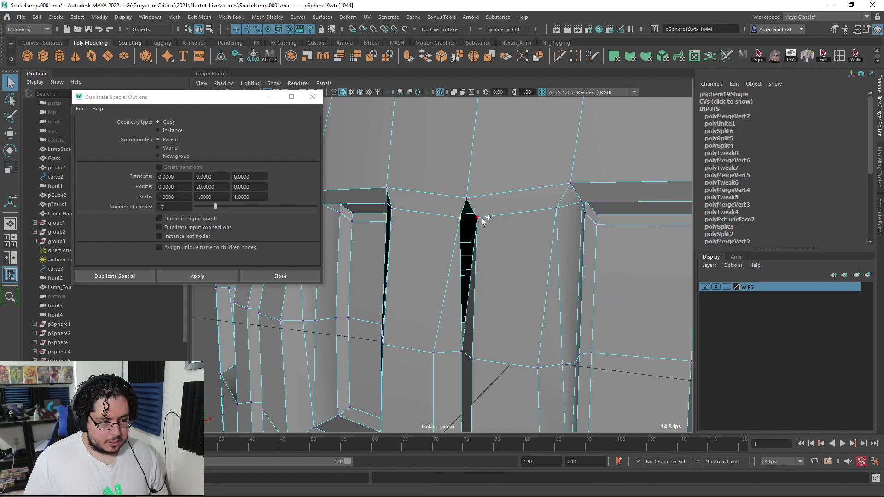
pyautogui.click(313, 97)
pyautogui.click(457, 57)
pyautogui.keyDown('alt'); pyautogui.moveTo(471, 188); pyautogui.dragTo(429, 195); pyautogui.keyUp('alt')
pyautogui.scroll(-3, 429, 195)
pyautogui.keyDown('shift'); pyautogui.click(410, 191); pyautogui.keyUp('shift')
pyautogui.press('g')
pyautogui.keyDown('alt'); pyautogui.moveTo(479, 217); pyautogui.dragTo(466, 212); pyautogui.keyUp('alt')
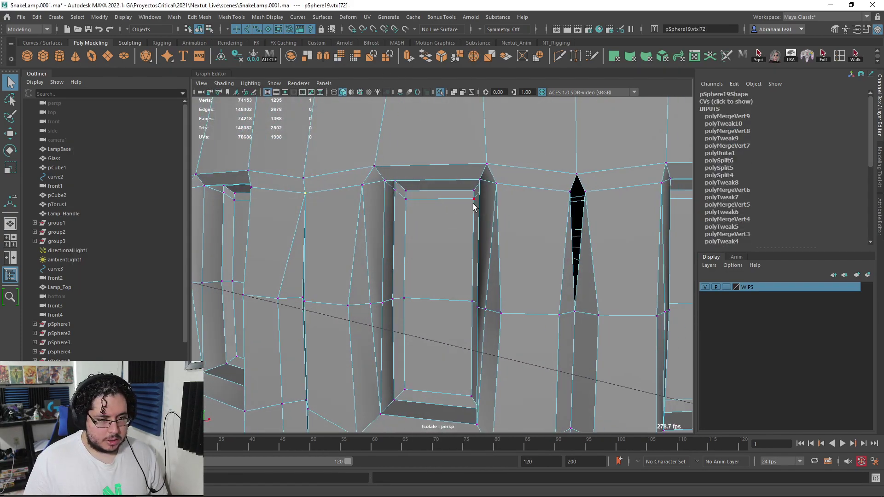
# Merge the split vertex pair at the top of every remaining groove gap around the dome.
pyautogui.press('g')
pyautogui.scroll(-4, 591, 196)
pyautogui.keyDown('alt'); pyautogui.moveTo(579, 199); pyautogui.dragTo(427, 244); pyautogui.keyUp('alt')
pyautogui.scroll(3, 458, 234)
pyautogui.press('g')
pyautogui.scroll(2, 491, 258)
pyautogui.press('g')
pyautogui.scroll(-4, 515, 230)
pyautogui.scroll(3, 427, 244)
pyautogui.press('g')
pyautogui.scroll(-4, 440, 244)
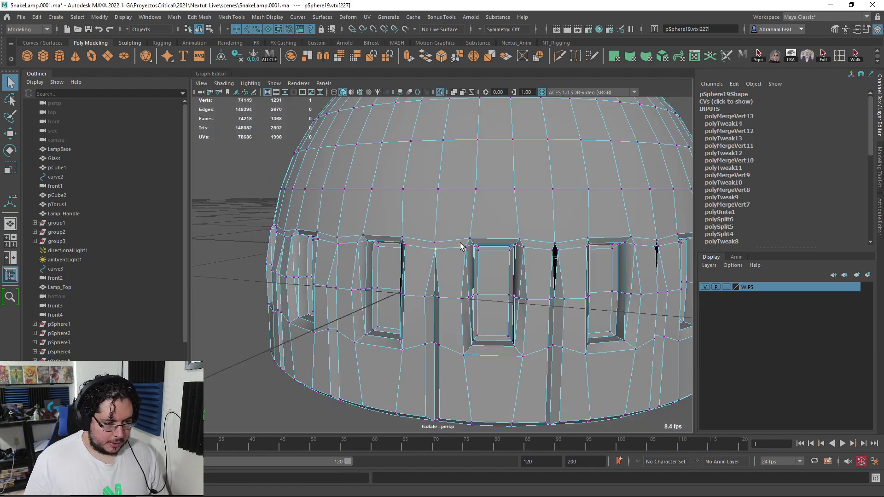
pyautogui.scroll(4, 454, 245)
pyautogui.press('g')
pyautogui.keyDown('alt'); pyautogui.moveTo(474, 244); pyautogui.dragTo(504, 268); pyautogui.keyUp('alt')
pyautogui.press('g')
pyautogui.press('g')
pyautogui.keyDown('alt'); pyautogui.moveTo(525, 231); pyautogui.dragTo(478, 261); pyautogui.keyUp('alt')
pyautogui.press('g')
pyautogui.press('g')
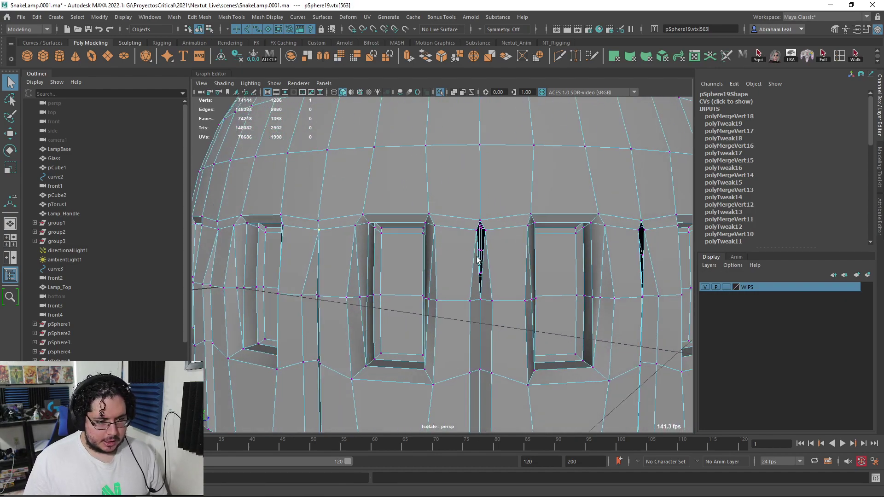
pyautogui.press('g')
pyautogui.keyDown('alt'); pyautogui.moveTo(485, 231); pyautogui.dragTo(445, 270); pyautogui.keyUp('alt')
pyautogui.press('g')
pyautogui.press('g')
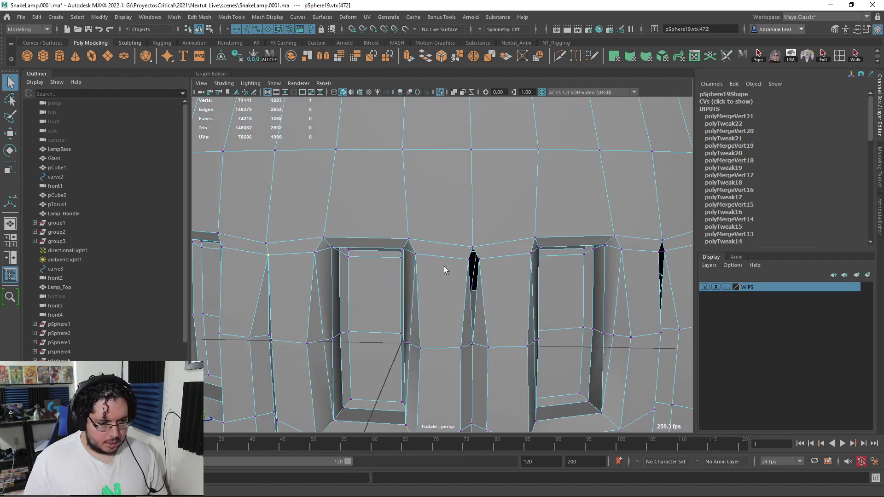
pyautogui.press('g')
pyautogui.scroll(-5, 520, 265)
pyautogui.keyDown('alt'); pyautogui.moveTo(529, 266); pyautogui.dragTo(434, 253); pyautogui.keyUp('alt')
pyautogui.press('g')
pyautogui.scroll(3, 434, 253)
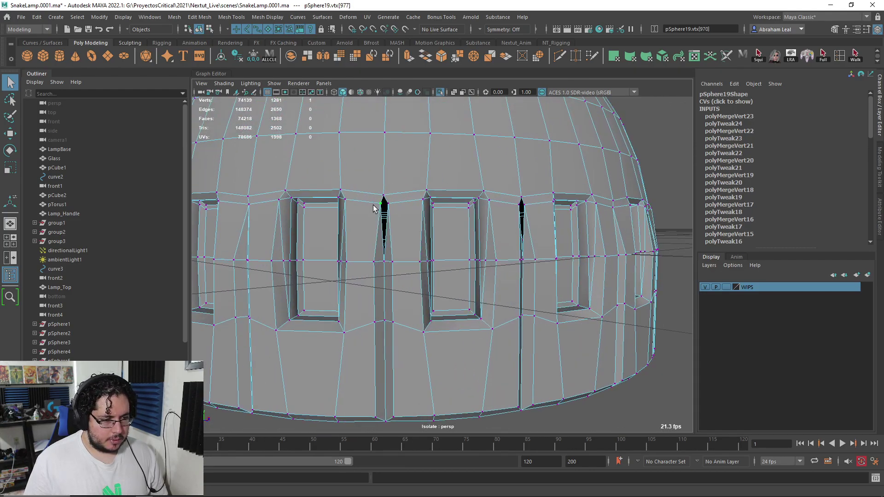
pyautogui.press('g')
# Inspect the closed grooves and window recesses around the dome, switching between smooth preview and the unsmoothed mesh.
pyautogui.press('3')
pyautogui.scroll(-5, 557, 296)
pyautogui.keyDown('alt'); pyautogui.moveTo(557, 296); pyautogui.dragTo(489, 279); pyautogui.keyUp('alt')
pyautogui.moveTo(490, 278); pyautogui.dragTo(566, 202, button='right')
pyautogui.click(565, 202)
pyautogui.keyDown('alt'); pyautogui.moveTo(537, 221); pyautogui.dragTo(490, 184); pyautogui.keyUp('alt')
pyautogui.scroll(4, 463, 189)
pyautogui.click(464, 189)
pyautogui.press('1')
pyautogui.keyDown('alt'); pyautogui.moveTo(489, 184); pyautogui.dragTo(512, 257, button='middle'); pyautogui.keyUp('alt')
pyautogui.scroll(8, 512, 257)
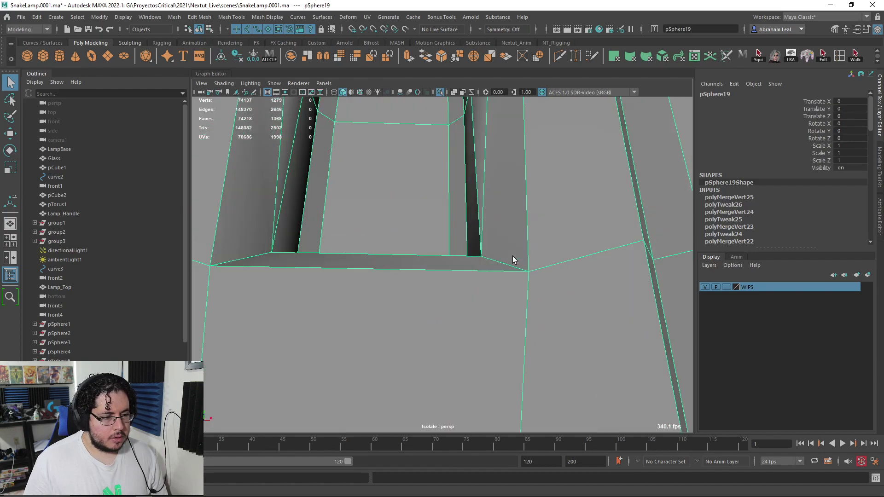
pyautogui.scroll(-10, 514, 260)
pyautogui.click(617, 225)
pyautogui.keyDown('alt'); pyautogui.moveTo(617, 226); pyautogui.dragTo(550, 322); pyautogui.keyUp('alt')
pyautogui.keyDown('alt'); pyautogui.moveTo(550, 322); pyautogui.dragTo(576, 298, button='middle'); pyautogui.keyUp('alt')
pyautogui.scroll(4, 576, 298)
pyautogui.keyDown('alt'); pyautogui.moveTo(553, 294); pyautogui.dragTo(506, 266); pyautogui.keyUp('alt')
pyautogui.click(495, 295)
pyautogui.press('1')
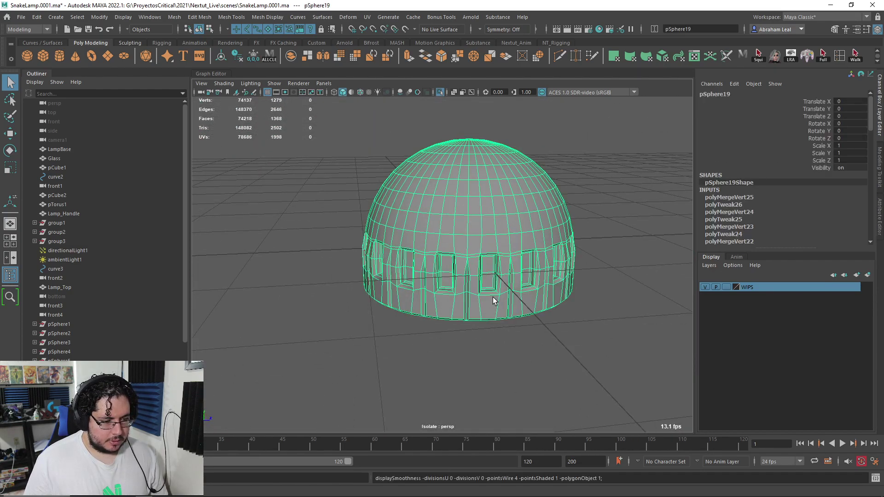
pyautogui.scroll(3, 495, 297)
pyautogui.rightClick(496, 291)
pyautogui.scroll(5, 465, 297)
pyautogui.keyDown('alt'); pyautogui.moveTo(465, 296); pyautogui.dragTo(486, 261); pyautogui.keyUp('alt')
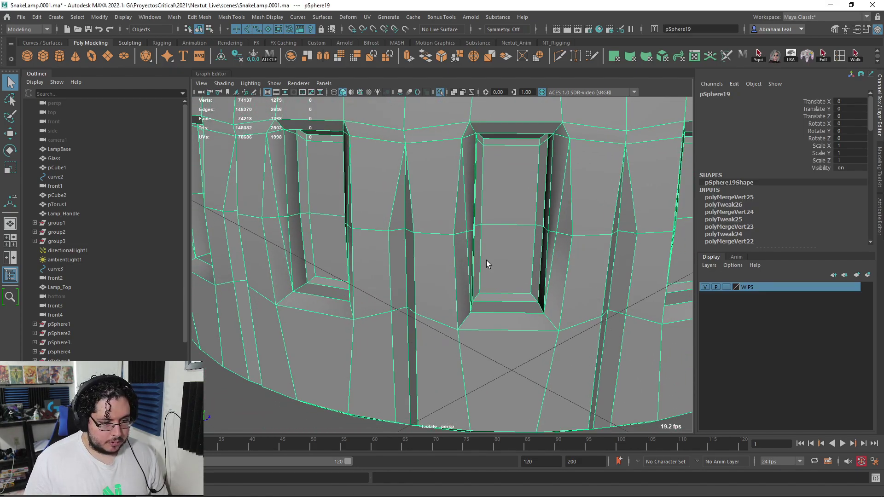
# In the front view, cut a horizontal slice across the whole dome near the bottom edge of the windows with Multi-Cut.
pyautogui.scroll(-4, 502, 276)
pyautogui.press('space')
pyautogui.moveTo(520, 289); pyautogui.dragTo(521, 302)
pyautogui.scroll(-4, 511, 291)
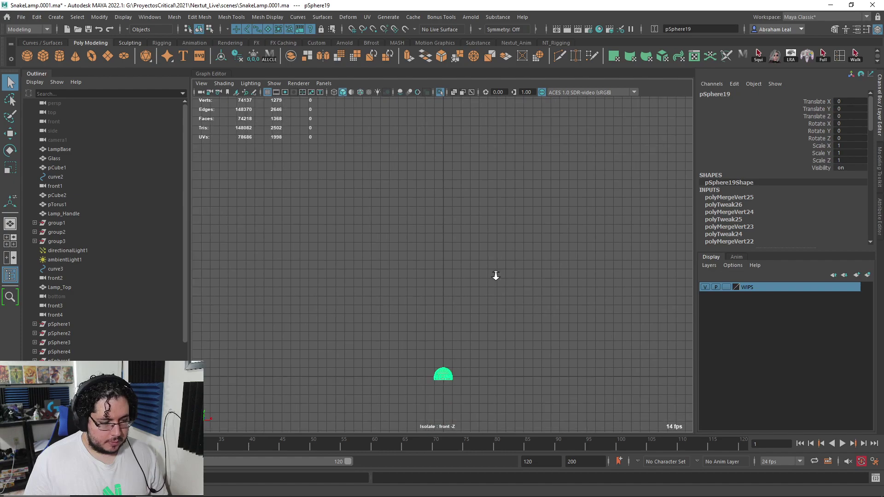
pyautogui.press('f')
pyautogui.scroll(3, 493, 238)
pyautogui.scroll(-8, 418, 209)
pyautogui.scroll(6, 418, 208)
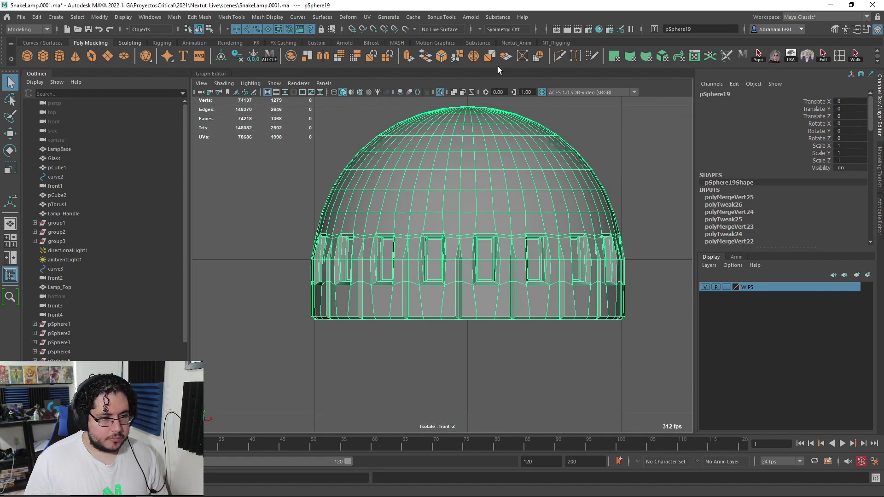
pyautogui.click(560, 56)
pyautogui.scroll(1, 481, 306)
pyautogui.keyDown('ctrl'); pyautogui.click(644, 283); pyautogui.keyUp('ctrl')
pyautogui.moveTo(220, 309); pyautogui.dragTo(221, 310)
# Show the dome in smooth preview and examine it in the perspective view.
pyautogui.press('3')
pyautogui.press('q')
pyautogui.press('space')
pyautogui.moveTo(644, 199); pyautogui.dragTo(618, 227)
pyautogui.press('space')
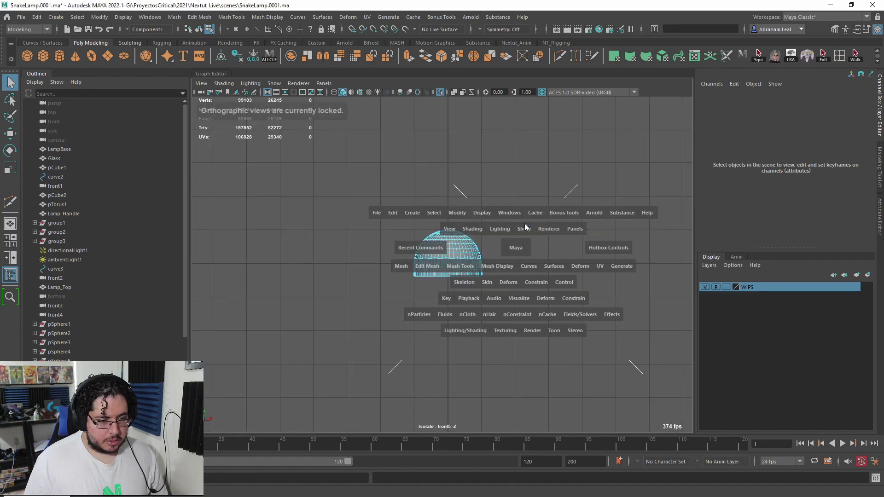
pyautogui.moveTo(483, 230); pyautogui.dragTo(486, 245)
pyautogui.click(406, 303)
pyautogui.keyDown('alt'); pyautogui.moveTo(407, 303); pyautogui.dragTo(456, 292); pyautogui.keyUp('alt')
pyautogui.scroll(5, 456, 291)
# Switch to Photoshop to examine the filler cap's top disc in the oil lamp reference, and return to Maya.
pyautogui.hotkey('alt', 'Tab')
pyautogui.hotkey('alt', 'Tab')
pyautogui.press('Tab')
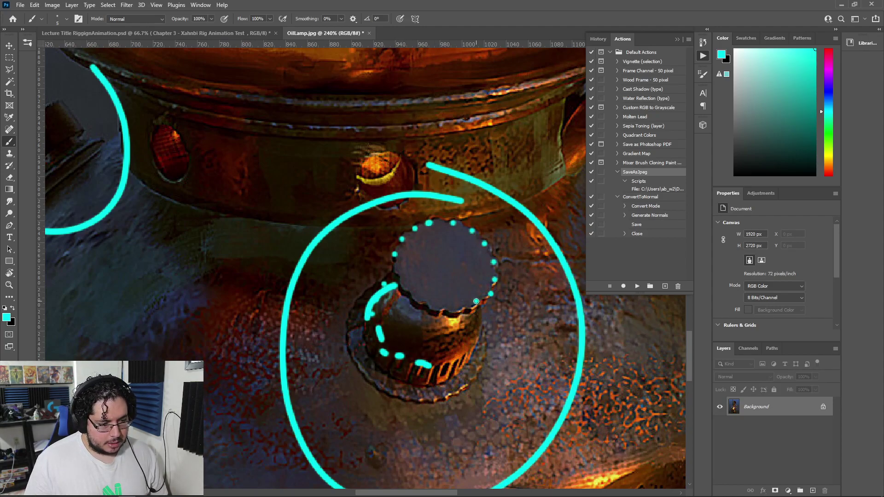
pyautogui.hotkey('alt', 'Tab')
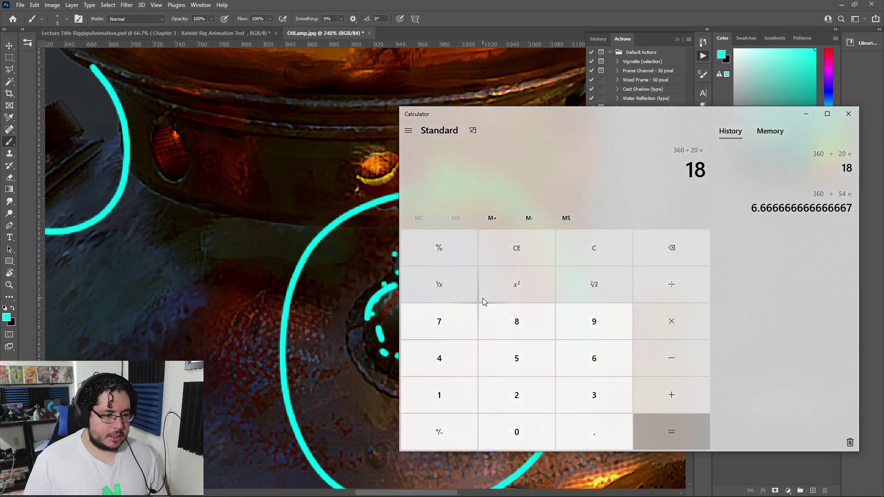
pyautogui.hotkey('alt', 'Tab')
pyautogui.press('Tab')
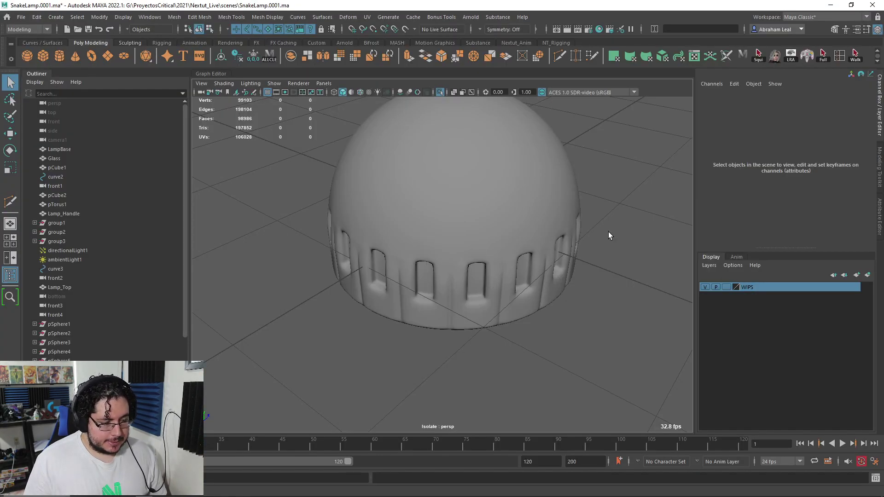
# Create a polygon cylinder at the dome's centre.
pyautogui.keyDown('alt'); pyautogui.moveTo(452, 186); pyautogui.dragTo(448, 260, button='middle'); pyautogui.keyUp('alt')
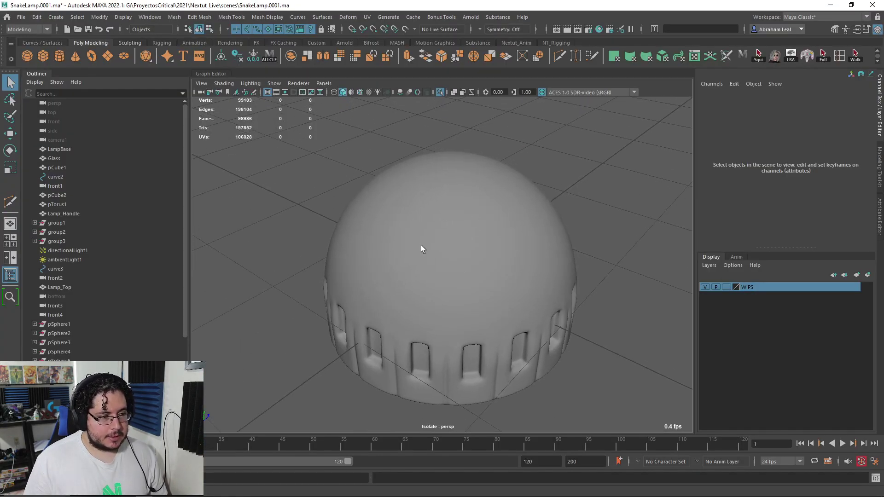
pyautogui.click(63, 56)
pyautogui.scroll(-5, 468, 203)
# Try raising the cylinder above the dome with 16 axis subdivisions, and undo these changes.
pyautogui.press('w')
pyautogui.moveTo(446, 198); pyautogui.dragTo(442, 175)
pyautogui.press('r')
pyautogui.click(727, 198)
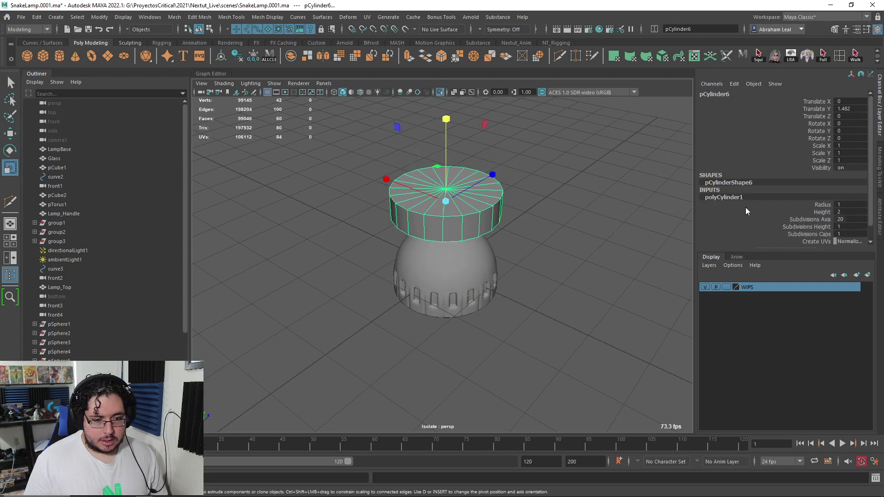
pyautogui.click(846, 222)
pyautogui.write('16')
pyautogui.press('Return')
pyautogui.hotkey('ctrl', 'z')
pyautogui.hotkey('ctrl', 'z')
pyautogui.hotkey('ctrl', 'z')
pyautogui.hotkey('ctrl', 'z')
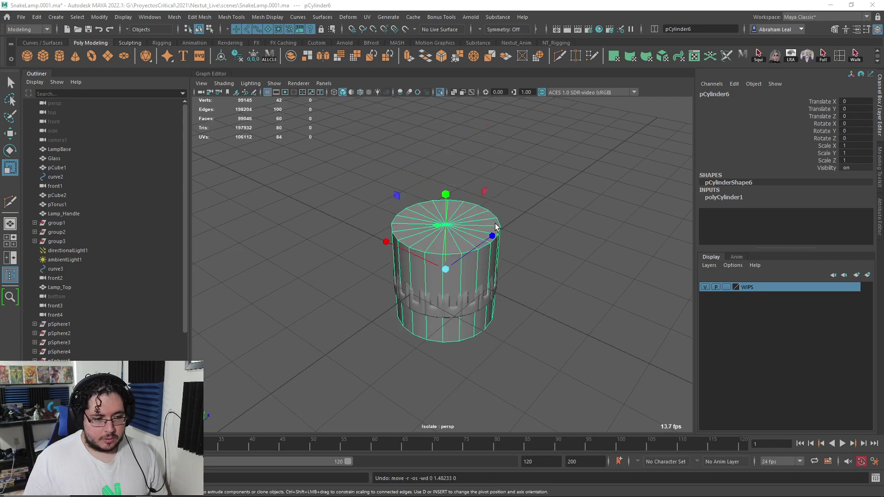
# Set the cylinder's Subdivisions Axis to 16.
pyautogui.click(717, 199)
pyautogui.click(851, 222)
pyautogui.write('16')
pyautogui.press('Return')
pyautogui.click(540, 217)
# Flatten the cylinder into a thin disc and place it on top of the dome.
pyautogui.click(453, 243)
pyautogui.moveTo(446, 194); pyautogui.dragTo(449, 138)
pyautogui.press('w')
pyautogui.keyDown('alt'); pyautogui.moveTo(449, 139); pyautogui.dragTo(472, 177, button='right'); pyautogui.keyUp('alt')
pyautogui.keyDown('alt'); pyautogui.moveTo(472, 177); pyautogui.dragTo(443, 159); pyautogui.keyUp('alt')
# Extrude the disc's side faces individually outward by about 0.068, with Keep Faces Together off, and narrow the tips into teeth.
pyautogui.press('q')
pyautogui.moveTo(448, 230); pyautogui.dragTo(448, 258, button='right')
pyautogui.click(445, 239)
pyautogui.keyDown('shift'); pyautogui.doubleClick(422, 240); pyautogui.keyUp('shift')
pyautogui.keyDown('alt'); pyautogui.moveTo(441, 245); pyautogui.dragTo(451, 282); pyautogui.keyUp('alt')
pyautogui.hotkey('ctrl', 'e')
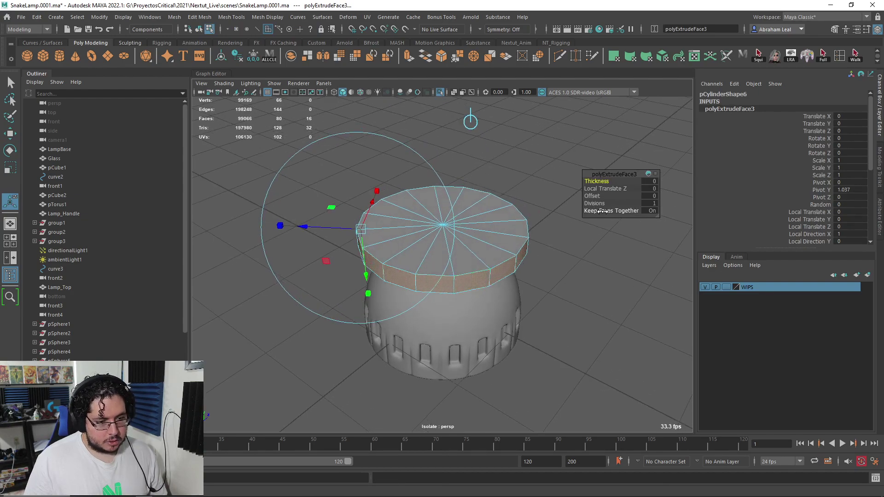
pyautogui.click(608, 211)
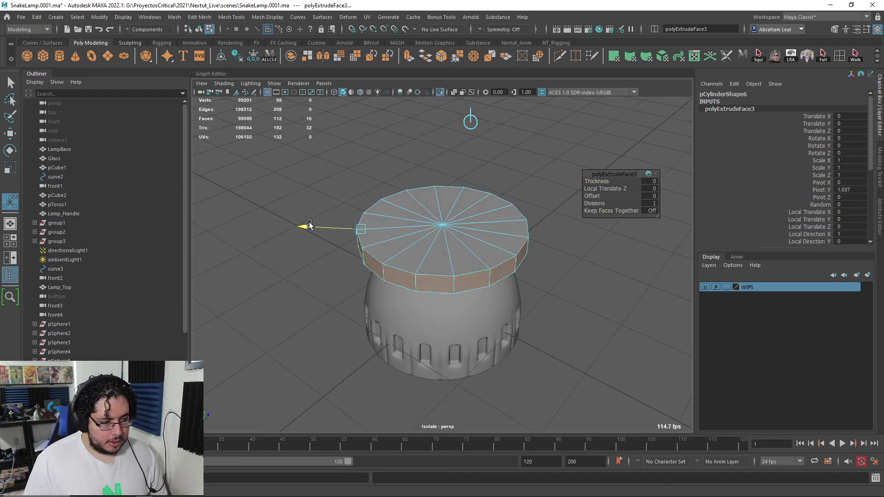
pyautogui.moveTo(309, 225); pyautogui.dragTo(300, 224)
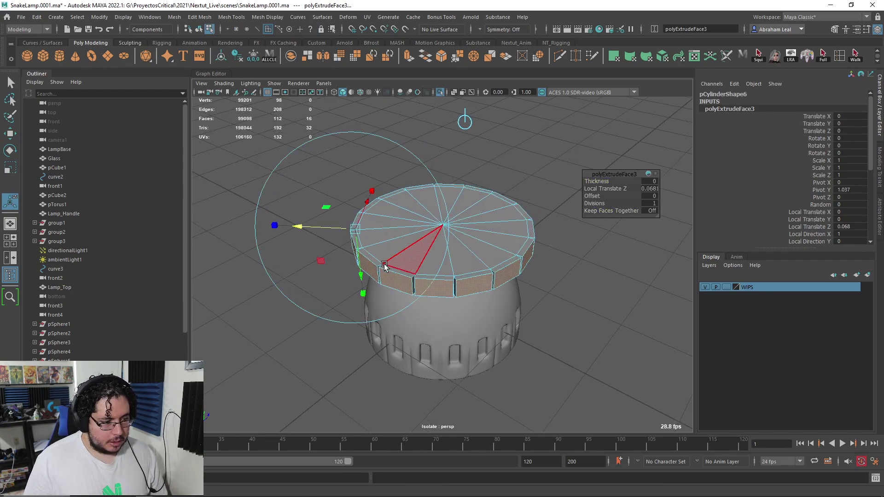
pyautogui.keyDown('alt'); pyautogui.moveTo(388, 263); pyautogui.dragTo(366, 280); pyautogui.keyUp('alt')
pyautogui.moveTo(403, 166); pyautogui.dragTo(395, 176)
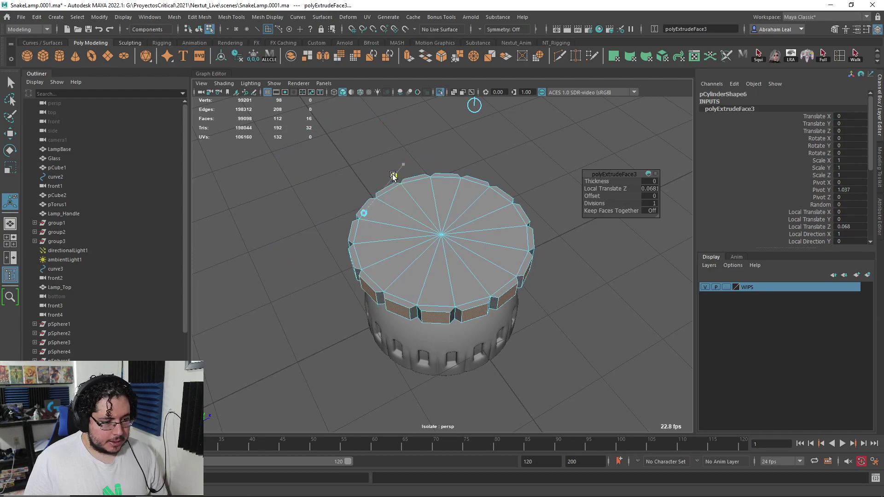
# Examine the toothed disc in smooth preview from several angles and return it to its unsmoothed display.
pyautogui.press('3')
pyautogui.keyDown('alt'); pyautogui.moveTo(495, 245); pyautogui.dragTo(511, 299); pyautogui.keyUp('alt')
pyautogui.keyDown('alt'); pyautogui.moveTo(512, 300); pyautogui.dragTo(540, 300, button='right'); pyautogui.keyUp('alt')
pyautogui.keyDown('alt'); pyautogui.moveTo(539, 300); pyautogui.dragTo(523, 236); pyautogui.keyUp('alt')
pyautogui.moveTo(519, 233); pyautogui.dragTo(547, 199, button='right')
pyautogui.click(565, 159)
pyautogui.keyDown('alt'); pyautogui.moveTo(511, 210); pyautogui.dragTo(506, 199); pyautogui.keyUp('alt')
pyautogui.click(523, 241)
pyautogui.press('1')
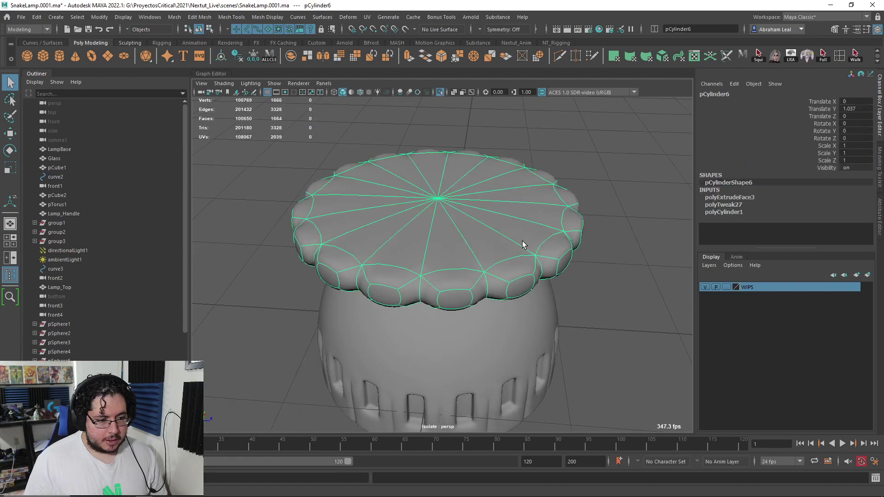
# Try inserting two edge loops around the toothed disc with Multi-Cut, preview it smoothed, and undo the loops.
pyautogui.hotkey('ctrl', 'shift', 'x')
pyautogui.keyDown('ctrl'); pyautogui.click(477, 296); pyautogui.keyUp('ctrl')
pyautogui.keyDown('ctrl'); pyautogui.click(478, 319); pyautogui.keyUp('ctrl')
pyautogui.press('3')
pyautogui.press('q')
pyautogui.moveTo(540, 246); pyautogui.dragTo(614, 186, button='right')
pyautogui.click(619, 184)
pyautogui.keyDown('alt'); pyautogui.moveTo(581, 239); pyautogui.dragTo(559, 227); pyautogui.keyUp('alt')
pyautogui.click(542, 310)
pyautogui.press('1')
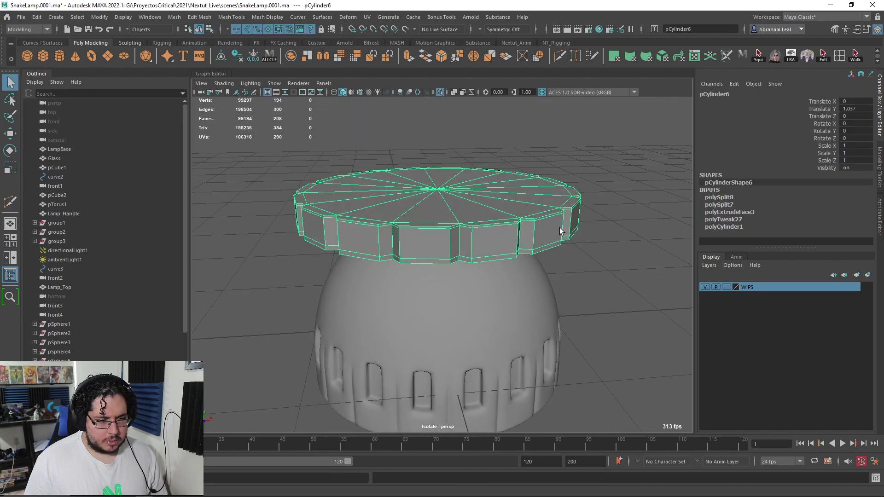
pyautogui.hotkey('ctrl', 'z')
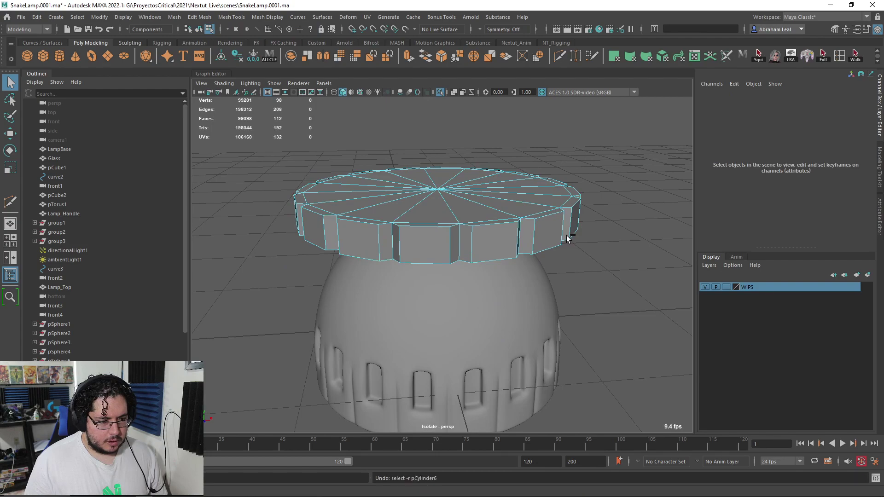
# Extend the disc's tooth extrusion to a Local Translate Z of about 0.133 and adjust the scale of the tooth tips.
pyautogui.hotkey('ctrl', 'e')
pyautogui.keyDown('alt'); pyautogui.moveTo(567, 239); pyautogui.dragTo(580, 266); pyautogui.keyUp('alt')
pyautogui.press('t')
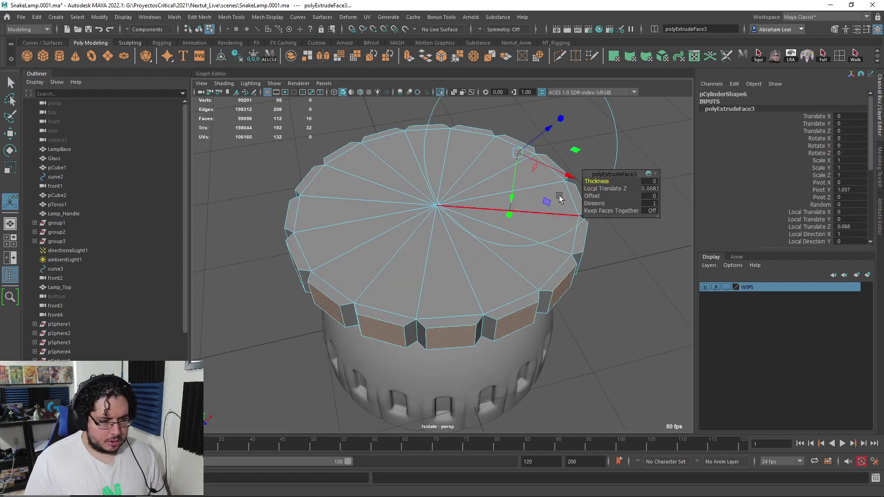
pyautogui.keyDown('alt'); pyautogui.moveTo(560, 203); pyautogui.dragTo(550, 216, button='middle'); pyautogui.keyUp('alt')
pyautogui.moveTo(537, 142); pyautogui.dragTo(545, 137)
pyautogui.keyDown('alt'); pyautogui.moveTo(571, 174); pyautogui.dragTo(542, 172); pyautogui.keyUp('alt')
pyautogui.moveTo(605, 241); pyautogui.dragTo(599, 237)
# Try a second extrusion of the tooth tips by about 0.011 with smooth preview, and undo it.
pyautogui.hotkey('ctrl', 'e')
pyautogui.keyDown('alt'); pyautogui.moveTo(549, 243); pyautogui.dragTo(470, 252, button='middle'); pyautogui.keyUp('alt')
pyautogui.moveTo(547, 218); pyautogui.dragTo(548, 221)
pyautogui.scroll(3, 530, 267)
pyautogui.press('3')
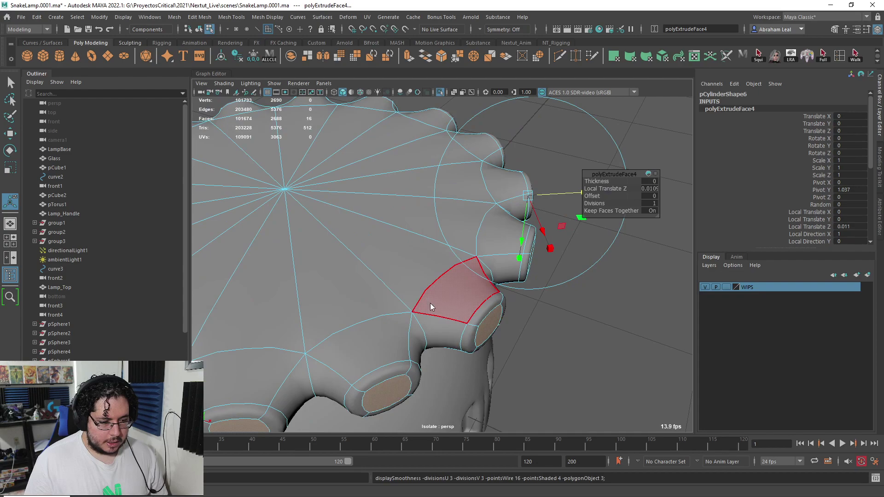
pyautogui.hotkey('ctrl', 'z')
pyautogui.hotkey('ctrl', 'z')
pyautogui.hotkey('ctrl', 'z')
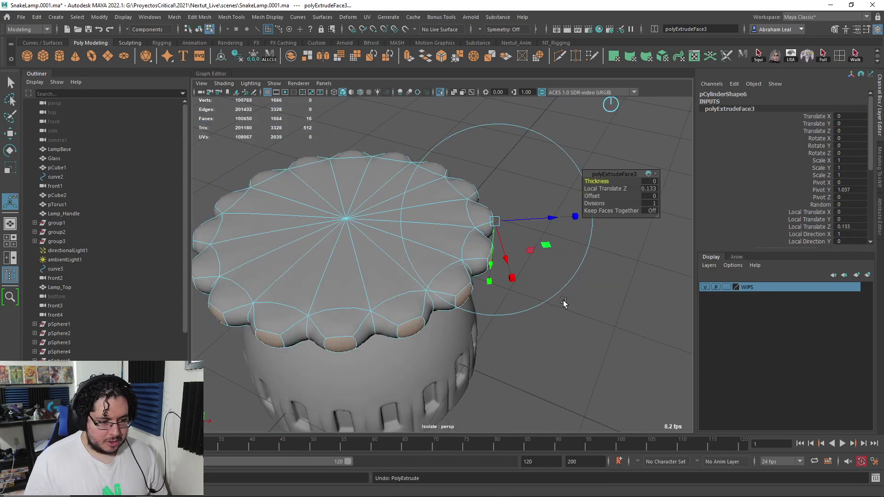
pyautogui.press('1')
# Insert supporting edge loops near the toothed disc's upper and lower edges with Multi-Cut and display it smoothed.
pyautogui.keyDown('alt'); pyautogui.moveTo(567, 320); pyautogui.dragTo(560, 248); pyautogui.keyUp('alt')
pyautogui.click(516, 291)
pyautogui.click(568, 337)
pyautogui.keyDown('alt'); pyautogui.moveTo(568, 338); pyautogui.dragTo(542, 289); pyautogui.keyUp('alt')
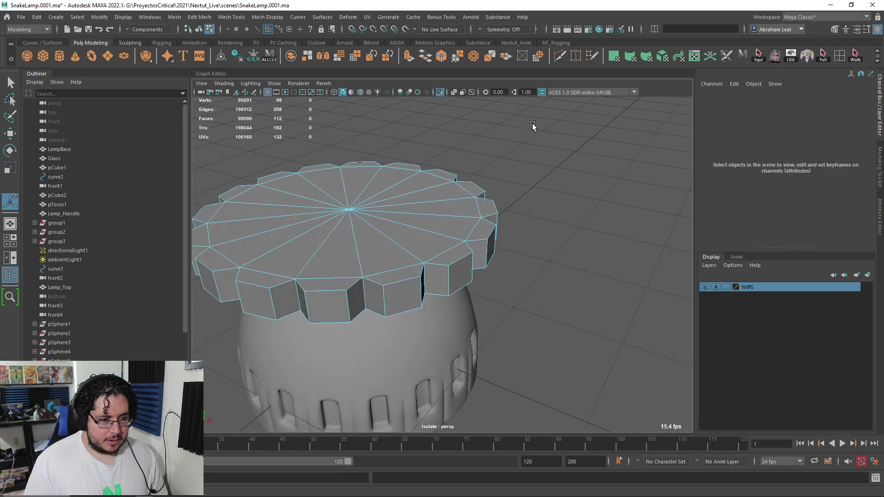
pyautogui.click(566, 56)
pyautogui.keyDown('alt'); pyautogui.moveTo(481, 179); pyautogui.dragTo(479, 179); pyautogui.keyUp('alt')
pyautogui.keyDown('ctrl'); pyautogui.click(448, 269); pyautogui.keyUp('ctrl')
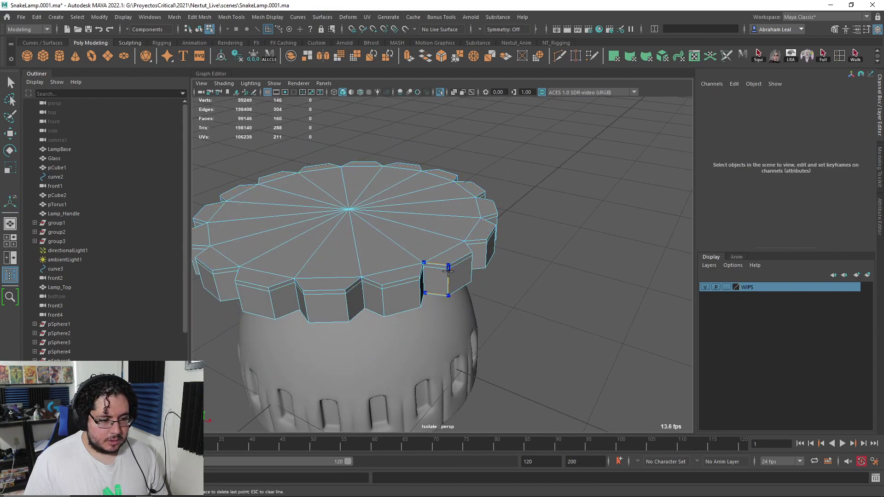
pyautogui.press('3')
pyautogui.press('q')
# Slightly adjust the thickness of the smoothed toothed disc on top of the dome.
pyautogui.press('F8')
pyautogui.click(539, 200)
pyautogui.keyDown('alt'); pyautogui.moveTo(539, 201); pyautogui.dragTo(507, 219, button='right'); pyautogui.keyUp('alt')
pyautogui.keyDown('alt'); pyautogui.moveTo(507, 218); pyautogui.dragTo(462, 244); pyautogui.keyUp('alt')
pyautogui.press('r')
pyautogui.click(430, 244)
pyautogui.moveTo(409, 165); pyautogui.dragTo(411, 165)
pyautogui.press('w')
pyautogui.keyDown('alt'); pyautogui.moveTo(451, 192); pyautogui.dragTo(471, 169); pyautogui.keyUp('alt')
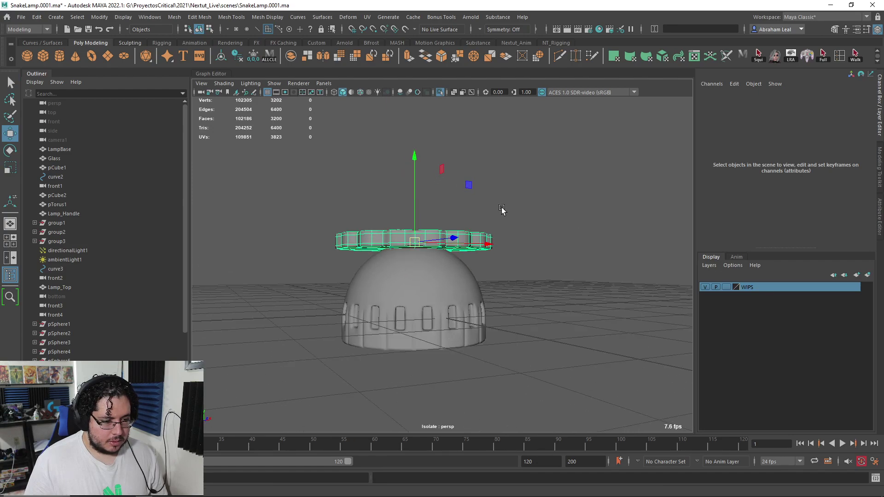
pyautogui.click(503, 208)
pyautogui.keyDown('alt'); pyautogui.moveTo(505, 208); pyautogui.dragTo(587, 243); pyautogui.keyUp('alt')
pyautogui.keyDown('alt'); pyautogui.moveTo(587, 241); pyautogui.dragTo(552, 255, button='right'); pyautogui.keyUp('alt')
# Check the filler cap in the OilLamp.jpg reference in Photoshop and return to Maya.
pyautogui.hotkey('alt', 'Tab')
pyautogui.hotkey('alt', 'Tab')
pyautogui.hotkey('alt', 'Tab')
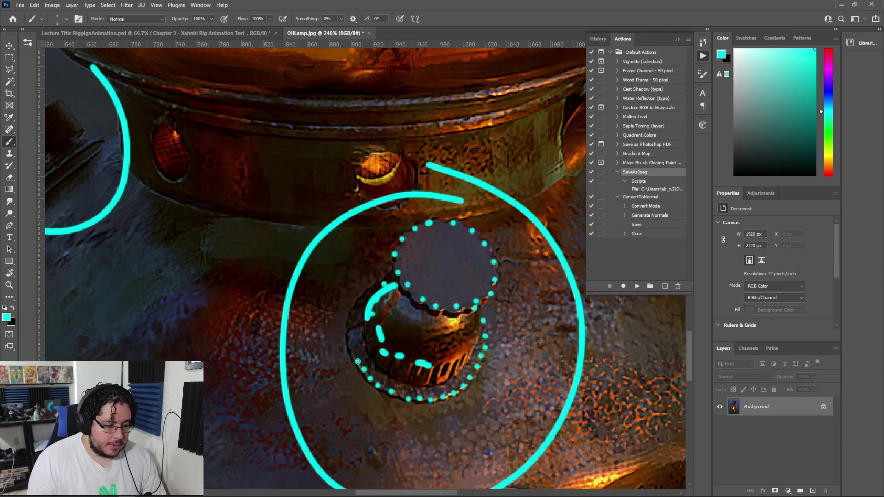
pyautogui.hotkey('alt', 'Tab')
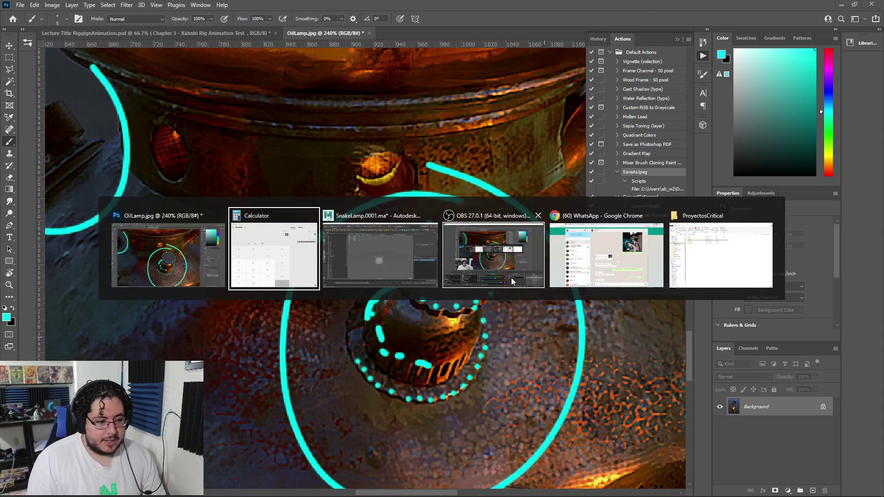
pyautogui.hotkey('alt', 'Tab')
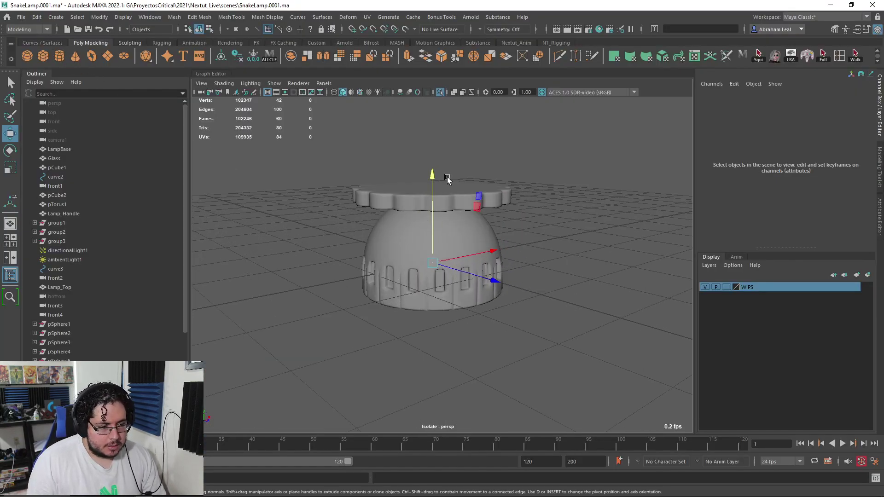
# Try lowering the new cylinder below the dome, show the whole lamp, and open the cylinder's attributes.
pyautogui.moveTo(437, 179); pyautogui.dragTo(440, 249)
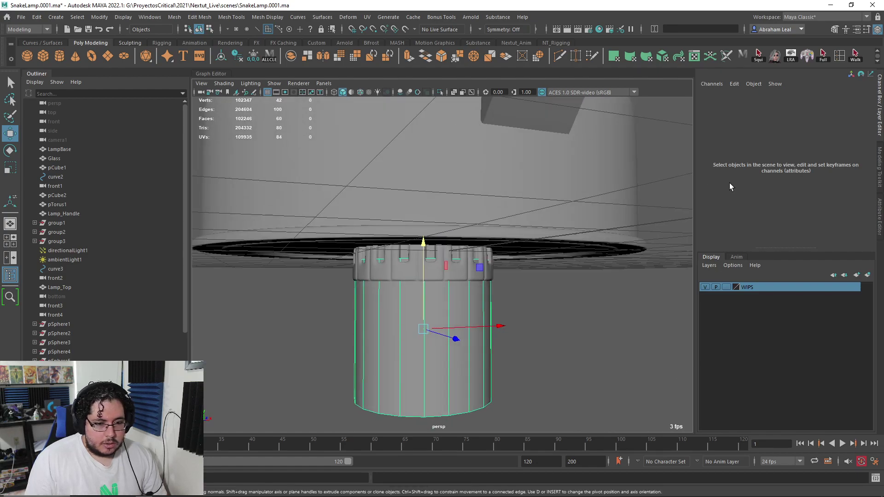
pyautogui.hotkey('ctrl', 'a')
pyautogui.hotkey('ctrl', 'a')
pyautogui.hotkey('ctrl', 'a')
pyautogui.hotkey('ctrl', 'a')
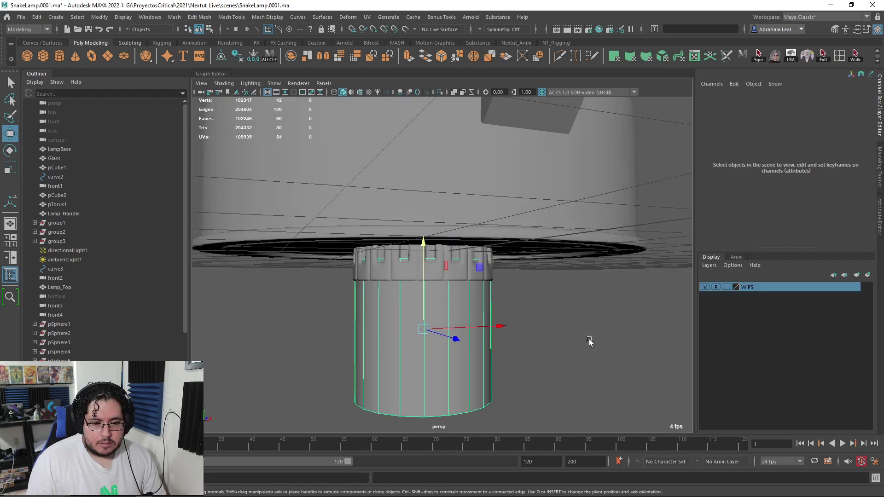
pyautogui.keyDown('alt'); pyautogui.moveTo(562, 345); pyautogui.dragTo(525, 310); pyautogui.keyUp('alt')
pyautogui.press('q')
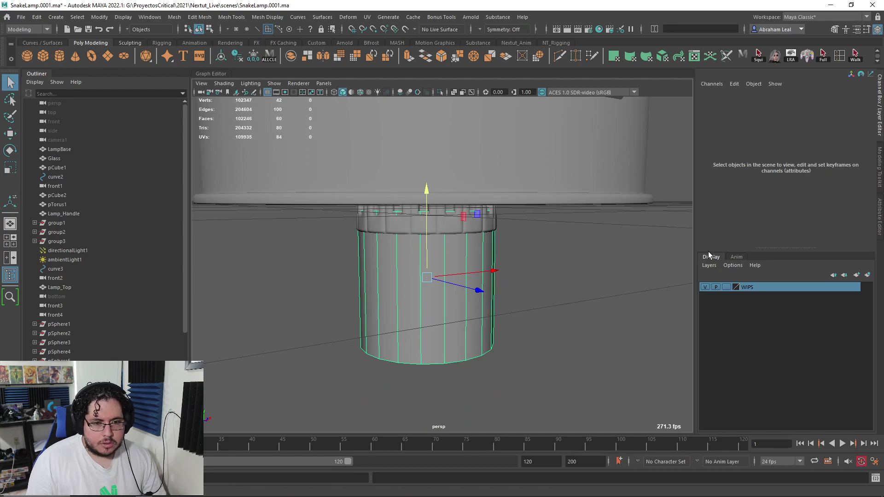
pyautogui.click(881, 221)
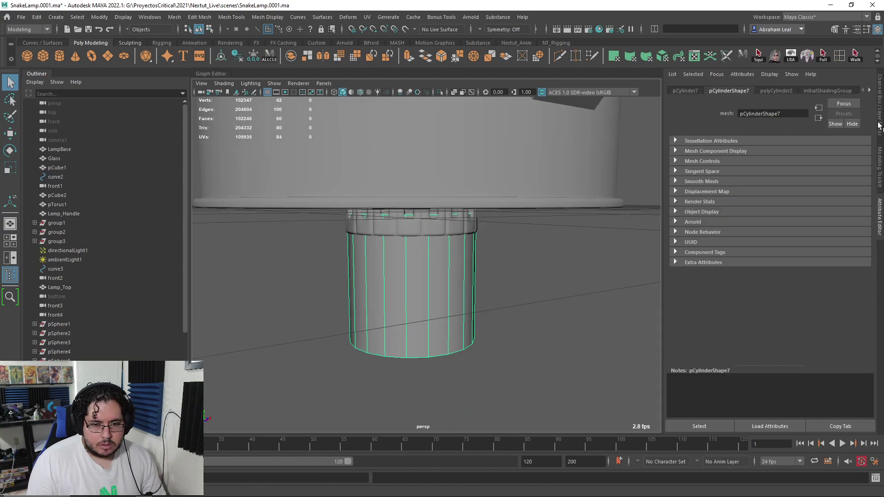
pyautogui.click(880, 126)
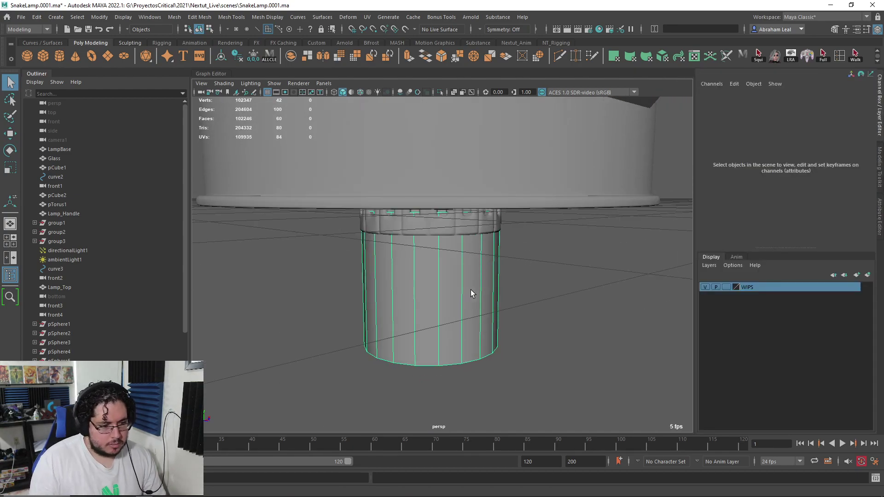
# Delete the cylinder below the lamp and save the scene.
pyautogui.press('Delete')
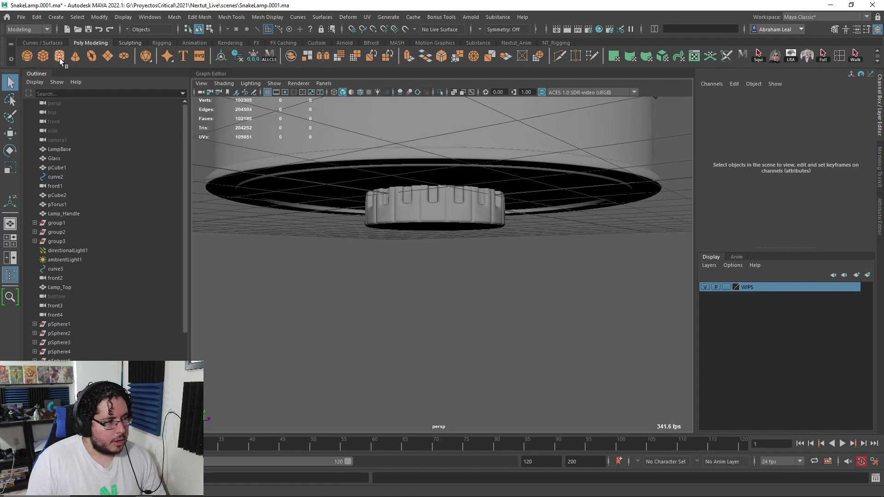
pyautogui.hotkey('ctrl', 'z')
pyautogui.keyDown('alt'); pyautogui.moveTo(428, 221); pyautogui.dragTo(399, 223); pyautogui.keyUp('alt')
pyautogui.press('w')
pyautogui.keyDown('alt'); pyautogui.moveTo(422, 181); pyautogui.dragTo(407, 147, button='right'); pyautogui.keyUp('alt')
pyautogui.keyDown('alt'); pyautogui.moveTo(407, 147); pyautogui.dragTo(497, 282); pyautogui.keyUp('alt')
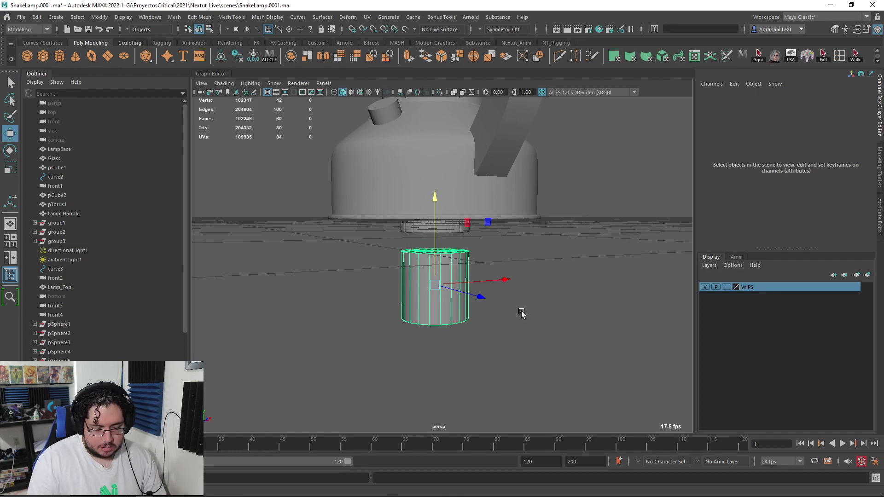
pyautogui.press('Delete')
pyautogui.hotkey('ctrl', 's')
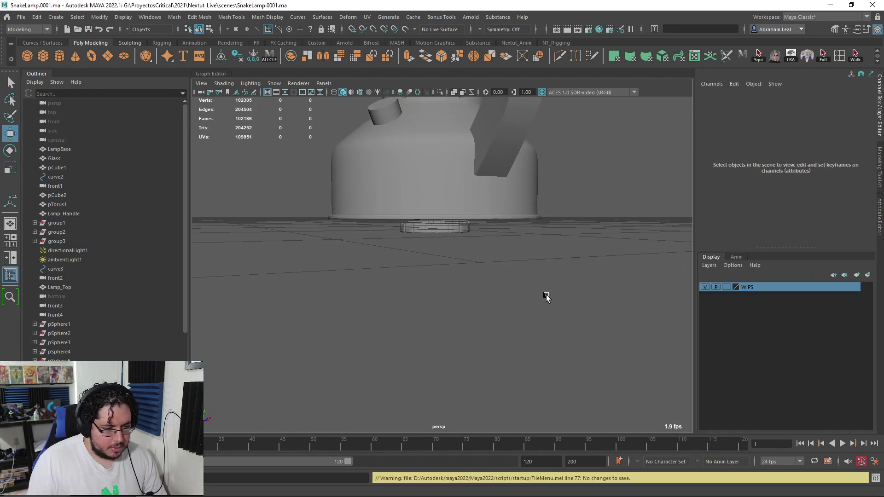
pyautogui.keyDown('alt'); pyautogui.moveTo(552, 302); pyautogui.dragTo(570, 322); pyautogui.keyUp('alt')
pyautogui.hotkey('ctrl', 's')
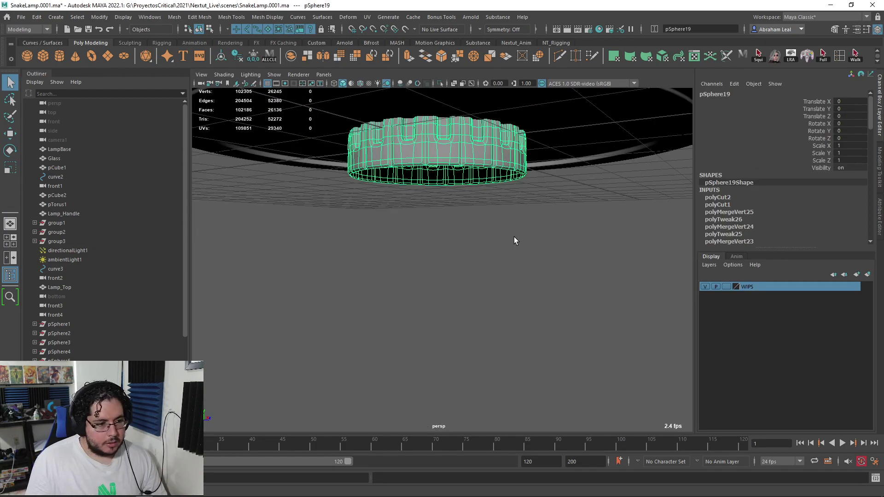
# Create a new polygon cylinder at the dome's centre and set its Subdivisions Axis to 40.
pyautogui.click(514, 237)
pyautogui.click(57, 56)
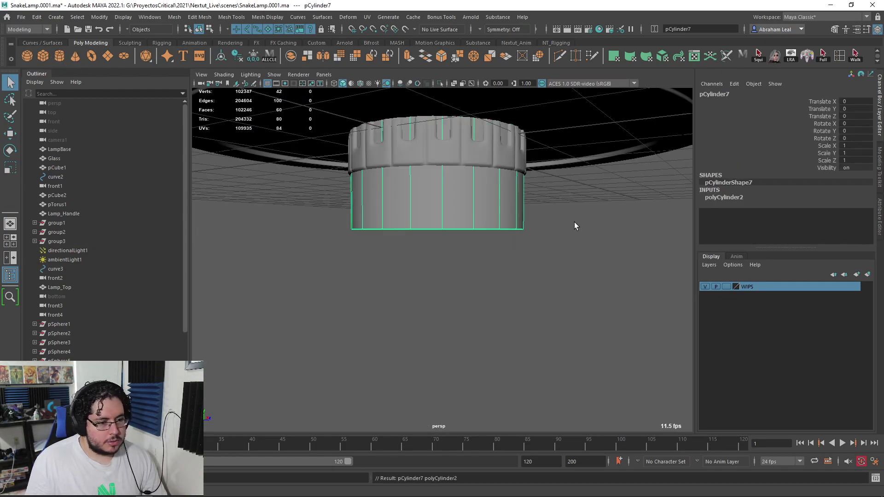
pyautogui.click(736, 197)
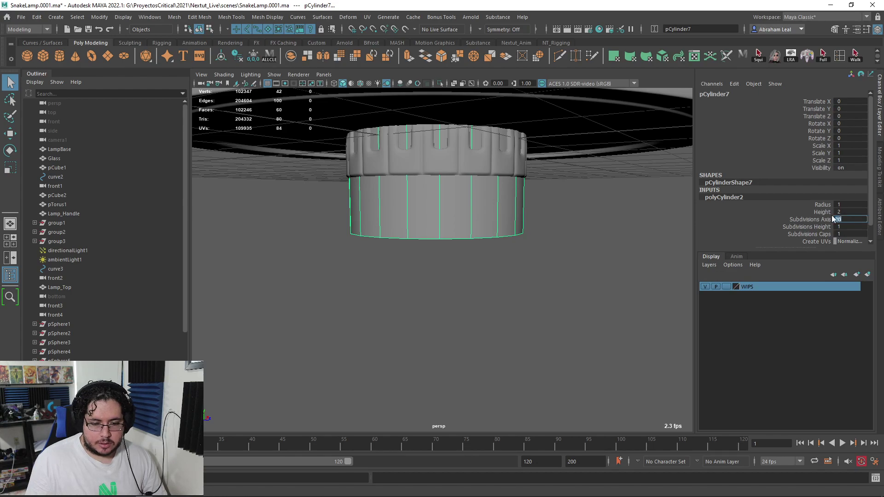
pyautogui.click(609, 246)
pyautogui.click(507, 216)
pyautogui.press('r')
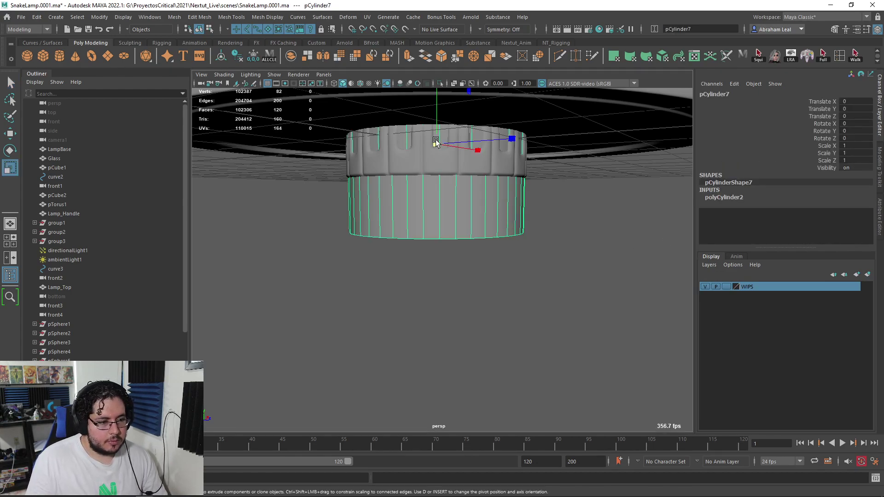
# Isolate the grooved dome and the new cylinder in the viewport.
pyautogui.scroll(-5, 442, 133)
pyautogui.press('q')
pyautogui.click(465, 218)
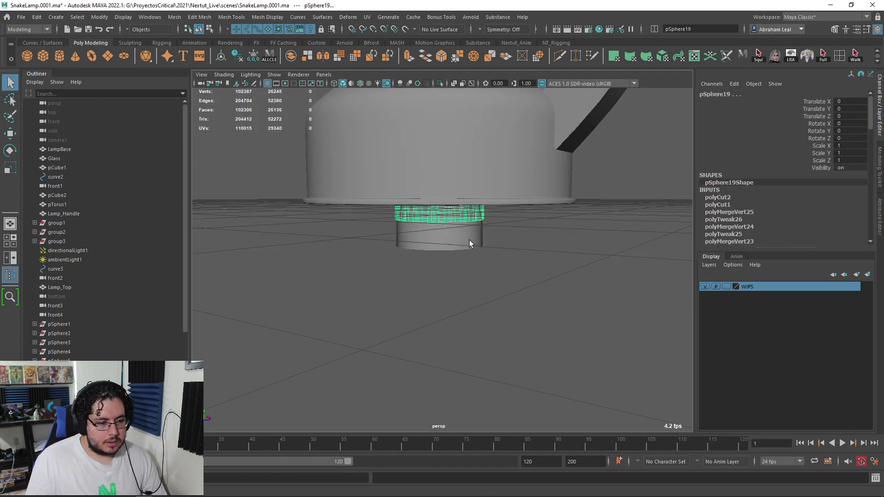
pyautogui.keyDown('shift'); pyautogui.click(426, 236); pyautogui.keyUp('shift')
pyautogui.click(441, 81)
pyautogui.scroll(5, 460, 195)
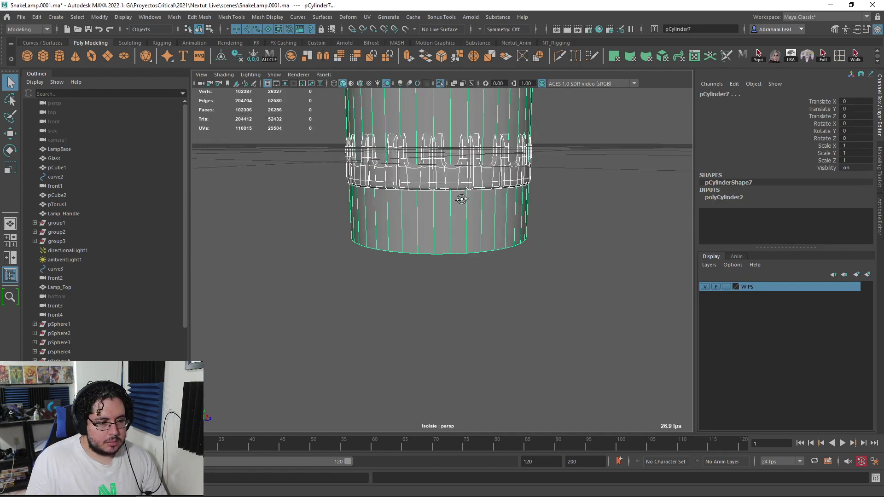
pyautogui.keyDown('alt'); pyautogui.moveTo(460, 195); pyautogui.dragTo(473, 220); pyautogui.keyUp('alt')
pyautogui.click(474, 219)
# Flatten and widen the cylinder into a thin disc and lower it to the dome's base, at about -0.412 in Y.
pyautogui.scroll(-5, 461, 207)
pyautogui.click(441, 190)
pyautogui.press('r')
pyautogui.moveTo(443, 142); pyautogui.dragTo(451, 186)
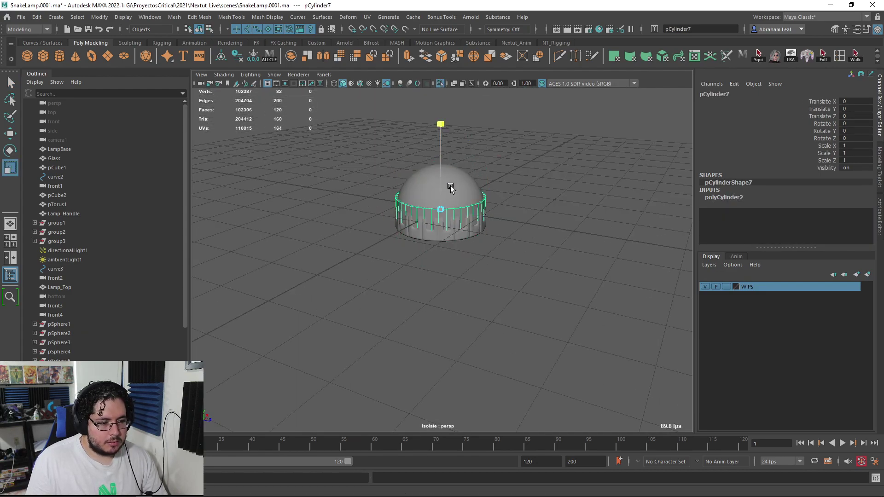
pyautogui.press('w')
pyautogui.moveTo(442, 132)
pyautogui.mouseDown()
pyautogui.moveTo(441, 154)
pyautogui.moveTo(423, 98)
pyautogui.moveTo(440, 160)
pyautogui.moveTo(441, 121)
pyautogui.mouseUp()
pyautogui.press('r')
pyautogui.scroll(3, 441, 182)
pyautogui.press('w')
pyautogui.scroll(5, 440, 122)
pyautogui.keyDown('alt'); pyautogui.moveTo(439, 121); pyautogui.dragTo(439, 179, button='middle'); pyautogui.keyUp('alt')
pyautogui.moveTo(446, 140); pyautogui.dragTo(446, 146)
# Extrude the base disc's side faces individually outward, with Keep Faces Together off, to form teeth, and preview the disc smoothed.
pyautogui.moveTo(397, 276); pyautogui.dragTo(397, 254, button='right')
pyautogui.click(400, 276)
pyautogui.doubleClick(438, 284)
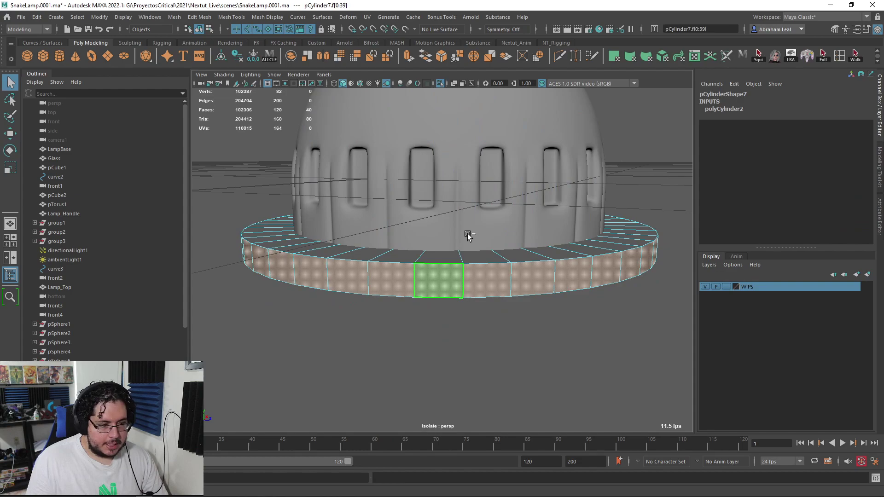
pyautogui.hotkey('ctrl', 'e')
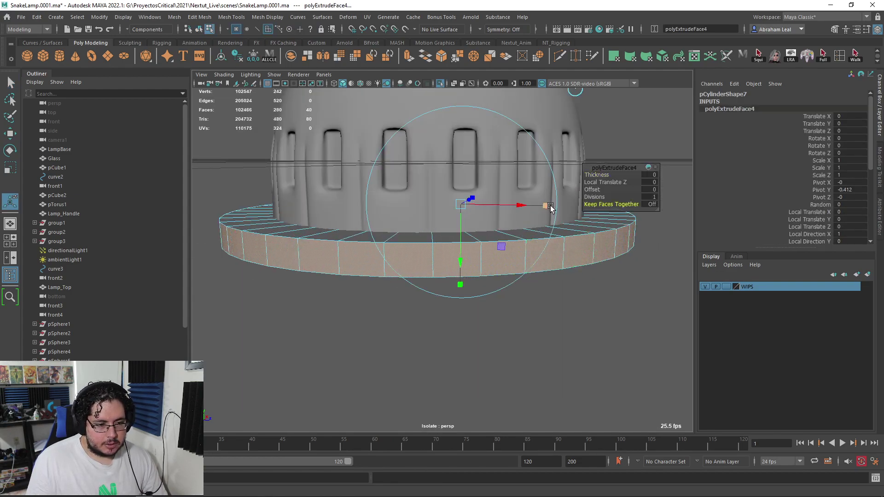
pyautogui.moveTo(589, 190); pyautogui.dragTo(601, 175)
pyautogui.moveTo(598, 281)
pyautogui.keyDown('alt'); pyautogui.mouseDown()
pyautogui.moveTo(615, 343)
pyautogui.moveTo(587, 274)
pyautogui.mouseUp(); pyautogui.keyUp('alt')
pyautogui.press('3')
pyautogui.moveTo(587, 274); pyautogui.dragTo(645, 226, button='right')
pyautogui.press('q')
pyautogui.click(656, 222)
pyautogui.scroll(-4, 631, 240)
pyautogui.keyDown('alt'); pyautogui.moveTo(594, 258); pyautogui.dragTo(555, 320); pyautogui.keyUp('alt')
# Insert edge loops around the base disc's teeth near their upper and lower edges with Multi-Cut.
pyautogui.click(520, 313)
pyautogui.keyDown('alt'); pyautogui.moveTo(520, 311); pyautogui.dragTo(561, 317, button='right'); pyautogui.keyUp('alt')
pyautogui.press('1')
pyautogui.keyDown('alt'); pyautogui.moveTo(560, 317); pyautogui.dragTo(488, 247); pyautogui.keyUp('alt')
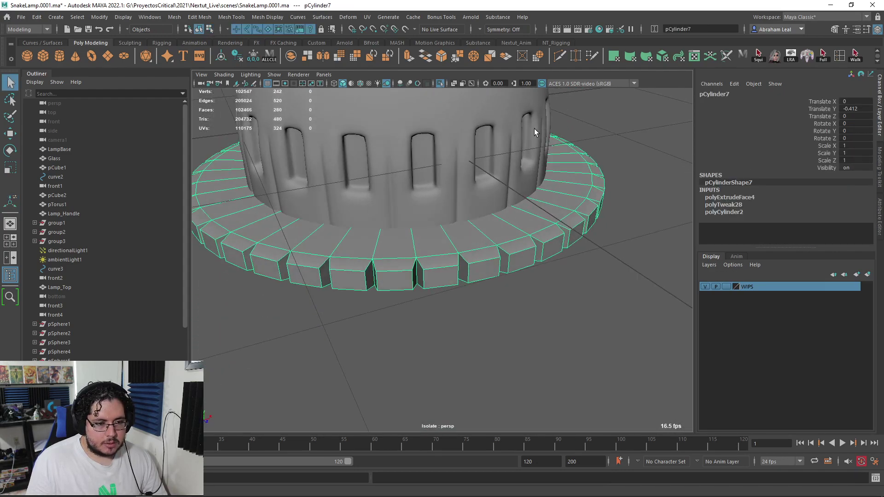
pyautogui.click(560, 57)
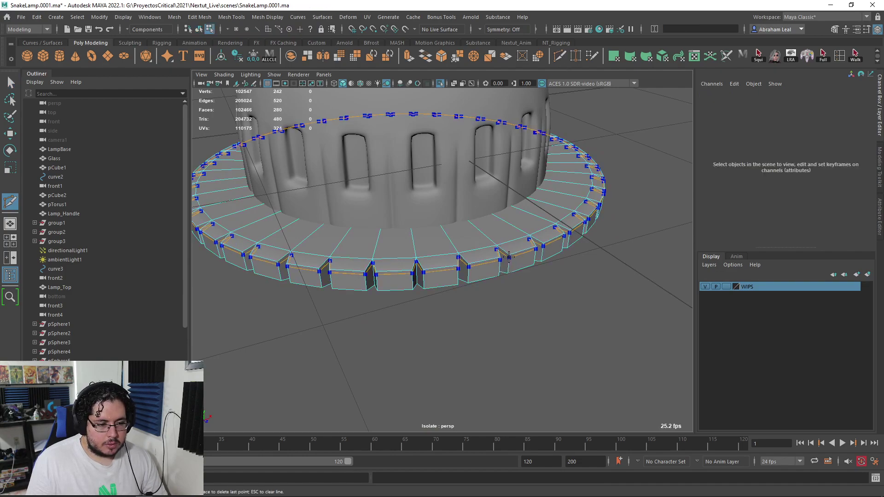
pyautogui.keyDown('ctrl'); pyautogui.click(509, 256); pyautogui.keyUp('ctrl')
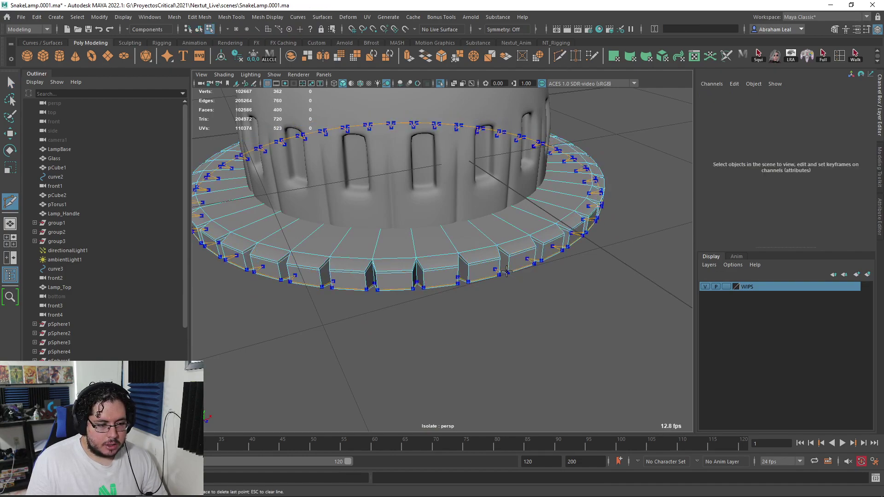
pyautogui.keyDown('ctrl'); pyautogui.click(507, 271); pyautogui.keyUp('ctrl')
# Preview the base disc smoothed, return to object mode and deselect everything.
pyautogui.press('3')
pyautogui.press('q')
pyautogui.moveTo(501, 237); pyautogui.dragTo(467, 235, button='right')
pyautogui.keyDown('alt'); pyautogui.moveTo(640, 212); pyautogui.dragTo(596, 206, button='right'); pyautogui.keyUp('alt')
pyautogui.keyDown('alt'); pyautogui.moveTo(596, 206); pyautogui.dragTo(560, 221); pyautogui.keyUp('alt')
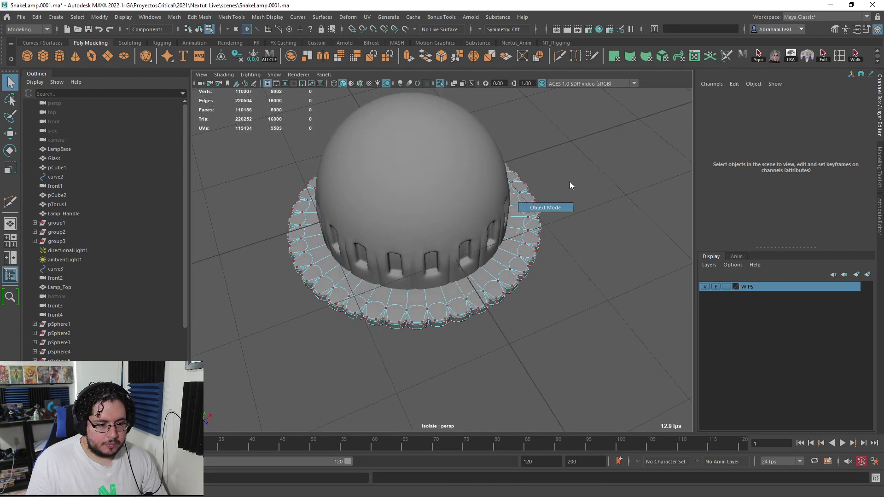
pyautogui.moveTo(565, 188); pyautogui.dragTo(581, 170, button='right')
pyautogui.click(532, 242)
pyautogui.keyDown('alt'); pyautogui.moveTo(532, 243); pyautogui.dragTo(510, 173); pyautogui.keyUp('alt')
pyautogui.click(510, 172)
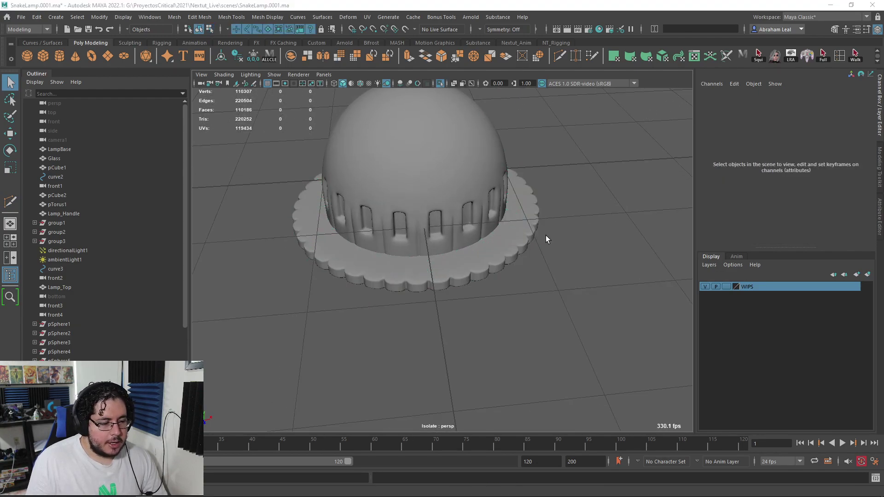
# Check the annotated reference in Photoshop, and in Maya raise the dome's vertices above the grooves to make the dome taller.
pyautogui.hotkey('alt', 'Tab')
pyautogui.click(687, 278)
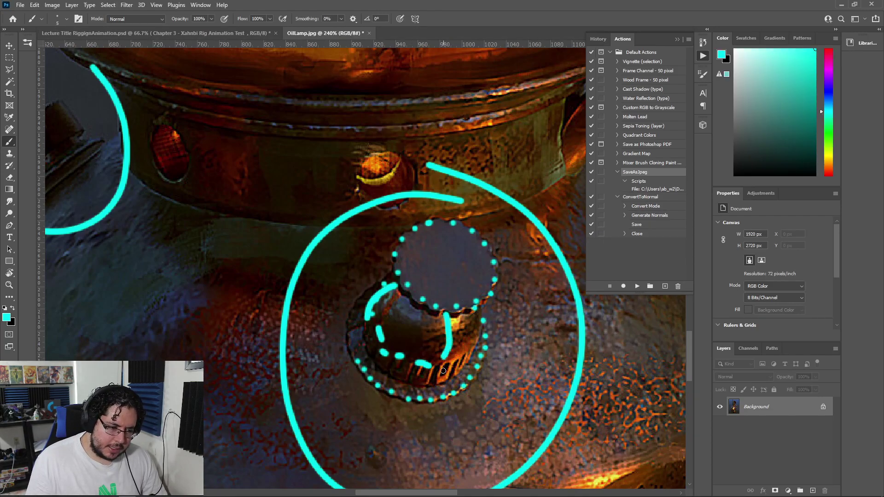
pyautogui.hotkey('alt', 'Tab')
pyautogui.click(519, 306)
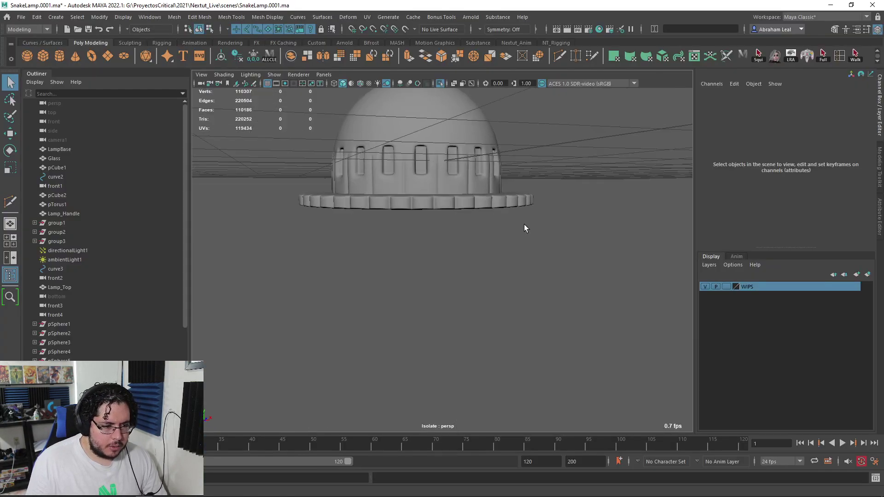
pyautogui.click(507, 243)
pyautogui.press('F10')
pyautogui.keyDown('alt'); pyautogui.moveTo(472, 244); pyautogui.dragTo(479, 227); pyautogui.keyUp('alt')
pyautogui.moveTo(515, 235); pyautogui.dragTo(598, 242, button='right')
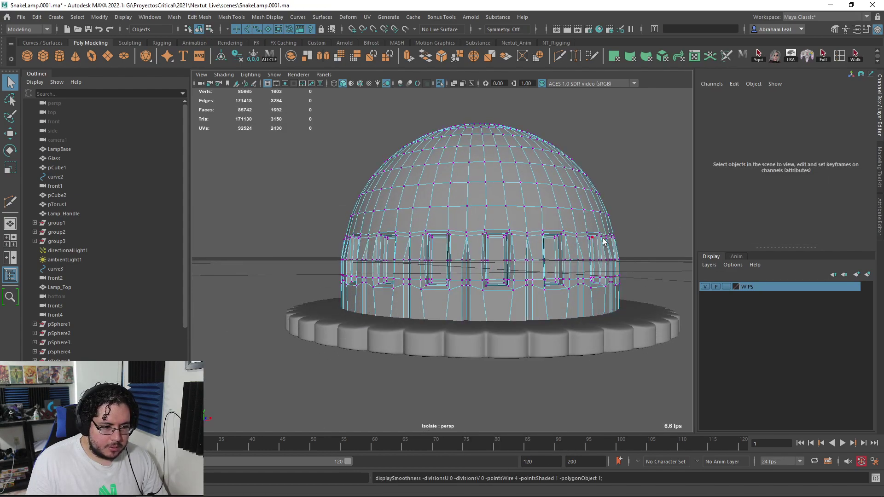
pyautogui.moveTo(466, 282); pyautogui.dragTo(343, 288)
pyautogui.press('w')
pyautogui.moveTo(477, 192); pyautogui.dragTo(479, 222)
pyautogui.moveTo(506, 205); pyautogui.dragTo(581, 153, button='right')
pyautogui.click(497, 186)
pyautogui.moveTo(477, 168); pyautogui.dragTo(463, 145)
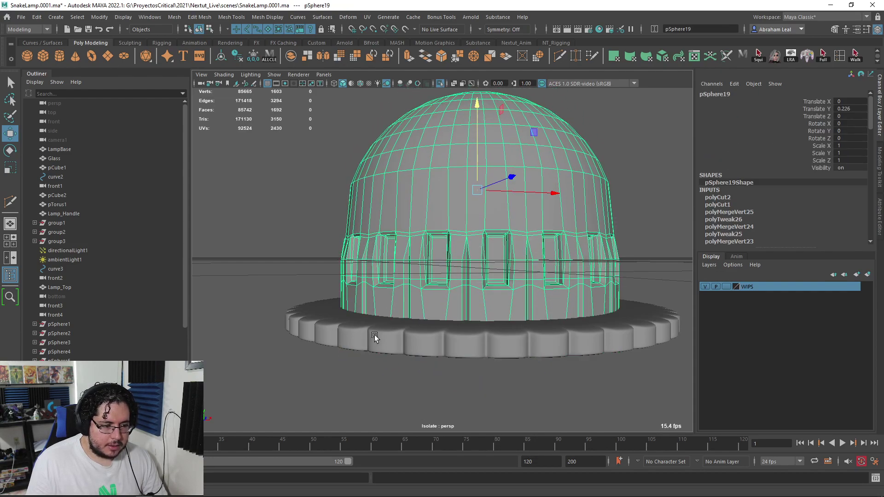
# Compare the dome with the Photoshop reference, and isolate the upper toothed disc, the dome and the base disc in wireframe.
pyautogui.hotkey('alt', 'Tab')
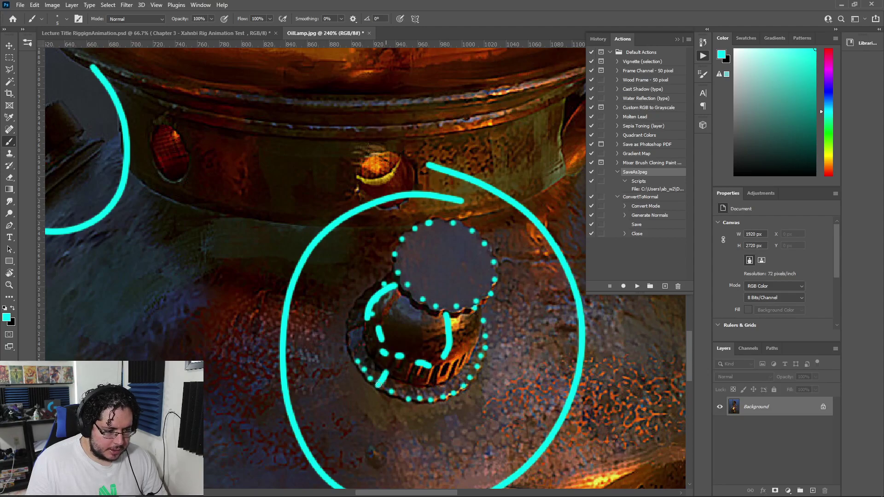
pyautogui.hotkey('alt', 'Tab')
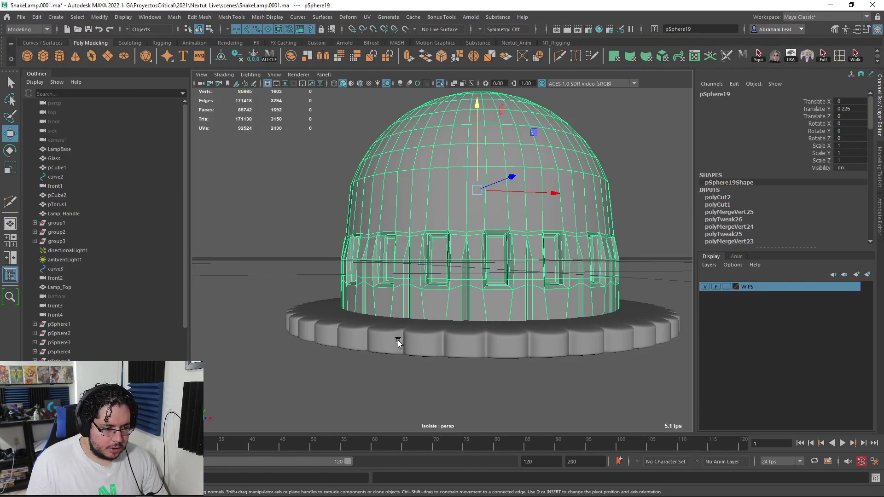
pyautogui.moveTo(476, 231)
pyautogui.keyDown('alt'); pyautogui.mouseDown()
pyautogui.moveTo(464, 283)
pyautogui.moveTo(469, 245)
pyautogui.mouseUp(); pyautogui.keyUp('alt')
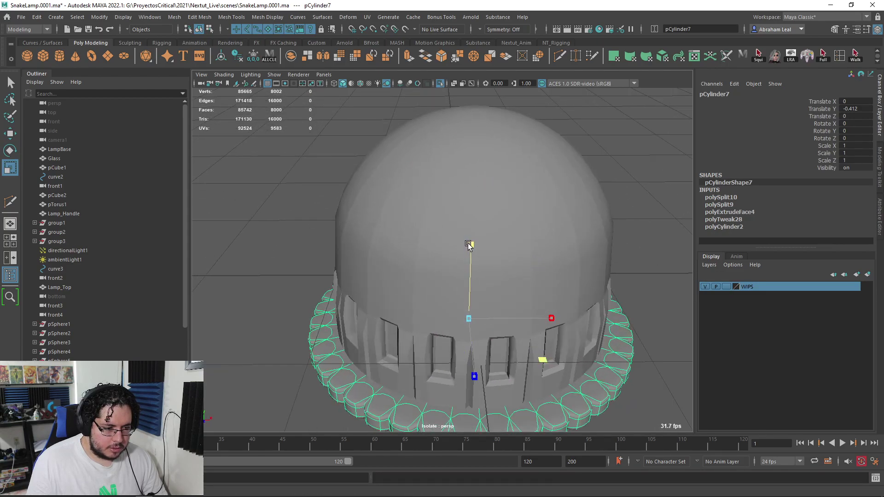
pyautogui.click(279, 233)
pyautogui.click(440, 89)
pyautogui.press('4')
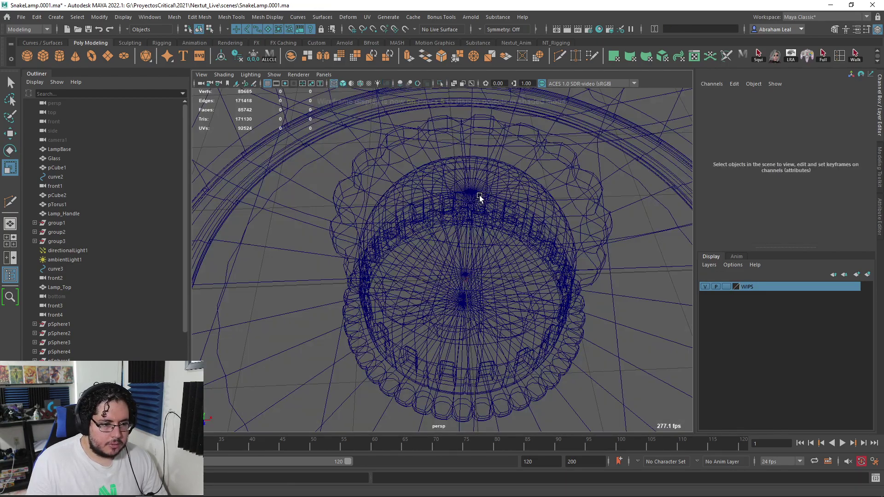
pyautogui.click(355, 187)
pyautogui.keyDown('alt'); pyautogui.moveTo(355, 187); pyautogui.dragTo(407, 233); pyautogui.keyUp('alt')
pyautogui.keyDown('shift'); pyautogui.click(407, 233); pyautogui.keyUp('shift')
pyautogui.keyDown('shift'); pyautogui.click(374, 336); pyautogui.keyUp('shift')
pyautogui.click(439, 84)
# Raise the upper toothed disc to about 1.518 in Y and check the cap in shaded view.
pyautogui.click(560, 157)
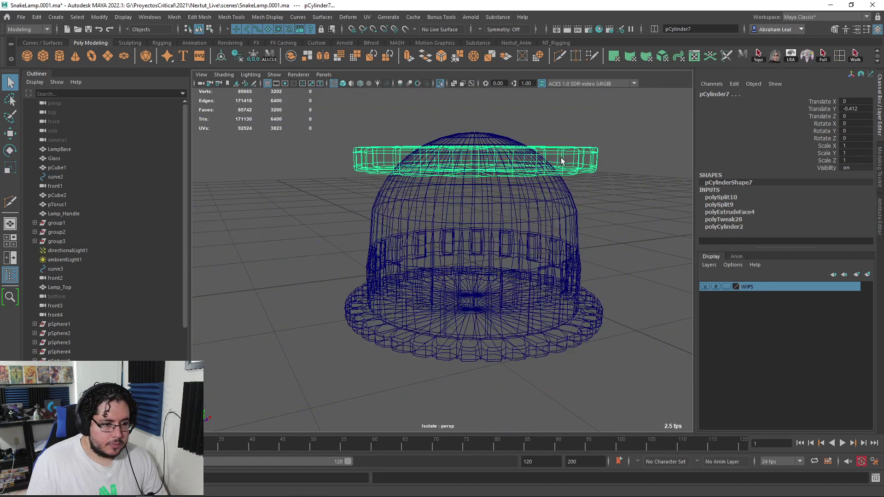
pyautogui.hotkey('alt', 'Tab')
pyautogui.hotkey('alt', 'Tab')
pyautogui.hotkey('alt', 'Tab')
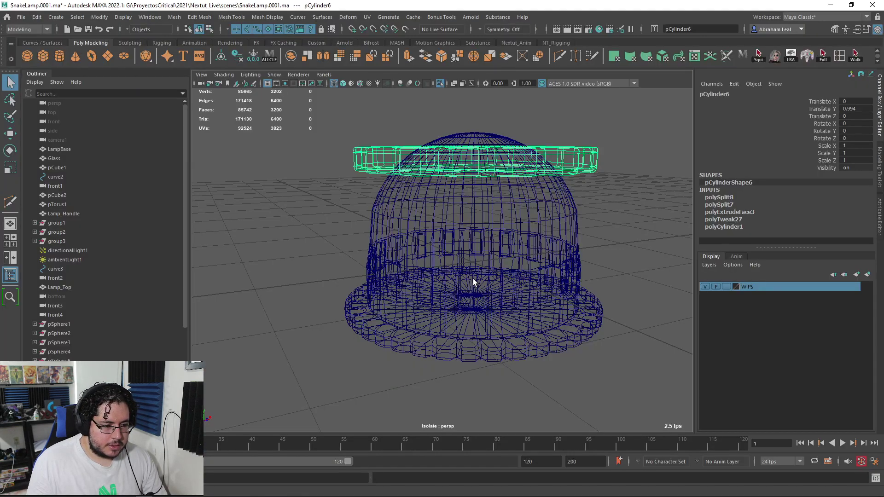
pyautogui.keyDown('alt'); pyautogui.moveTo(592, 167); pyautogui.dragTo(588, 188); pyautogui.keyUp('alt')
pyautogui.press('w')
pyautogui.moveTo(479, 152); pyautogui.dragTo(479, 95)
pyautogui.click(580, 210)
pyautogui.press('6')
pyautogui.moveTo(593, 246)
pyautogui.keyDown('alt'); pyautogui.mouseDown()
pyautogui.moveTo(542, 225)
pyautogui.moveTo(475, 273)
pyautogui.mouseUp(); pyautogui.keyUp('alt')
pyautogui.click(475, 274)
pyautogui.click(580, 311)
pyautogui.keyDown('alt'); pyautogui.moveTo(602, 305); pyautogui.dragTo(460, 276); pyautogui.keyUp('alt')
# Raise the upper toothed disc further above the dome, to about 1.765 in Y, comparing it with the Photoshop reference.
pyautogui.hotkey('alt', 'Tab')
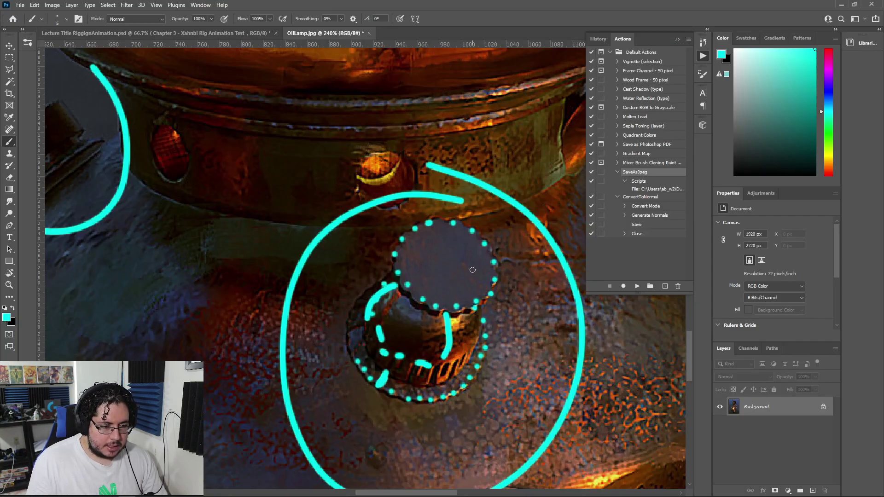
pyautogui.hotkey('alt', 'Tab')
pyautogui.click(474, 228)
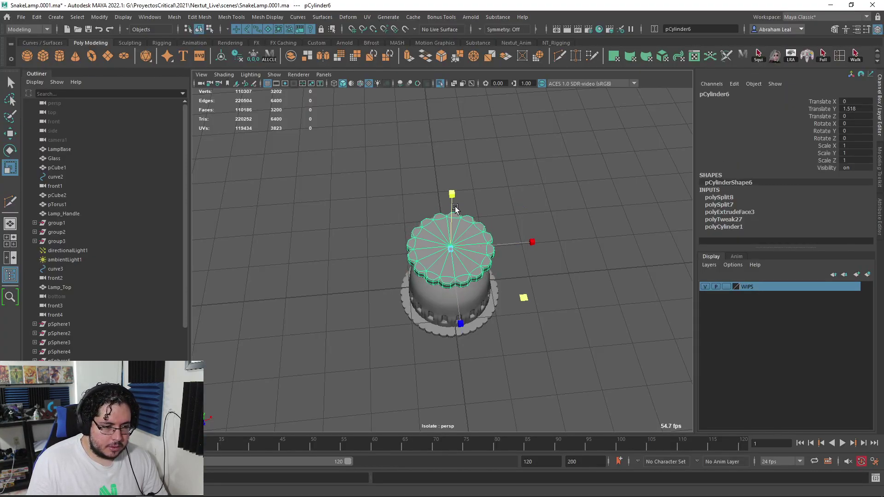
pyautogui.moveTo(455, 213); pyautogui.dragTo(456, 158)
pyautogui.hotkey('alt', 'Tab')
pyautogui.hotkey('alt', 'Tab')
pyautogui.click(551, 177)
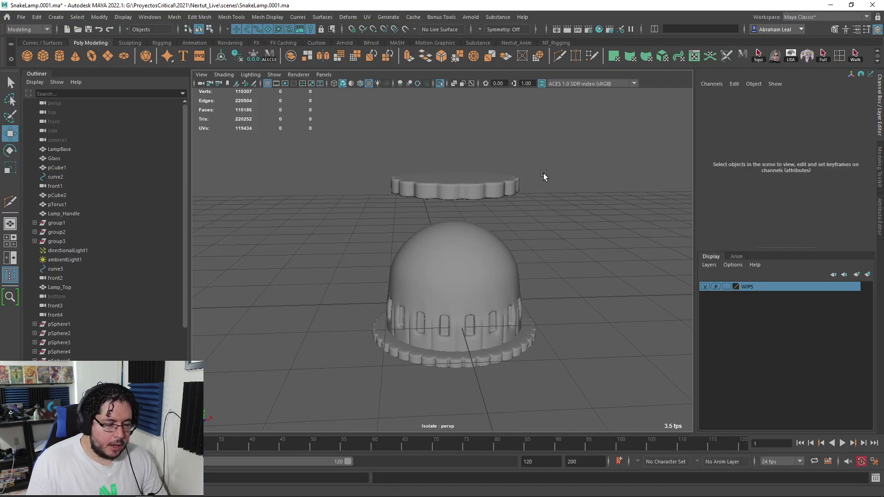
# Create a polygon cylinder, narrow it into a stem between the dome and the upper disc, and place it at about 0.784 in Y.
pyautogui.click(65, 56)
pyautogui.moveTo(456, 218)
pyautogui.mouseDown()
pyautogui.moveTo(455, 160)
pyautogui.moveTo(415, 158)
pyautogui.moveTo(461, 210)
pyautogui.mouseUp()
pyautogui.press('r')
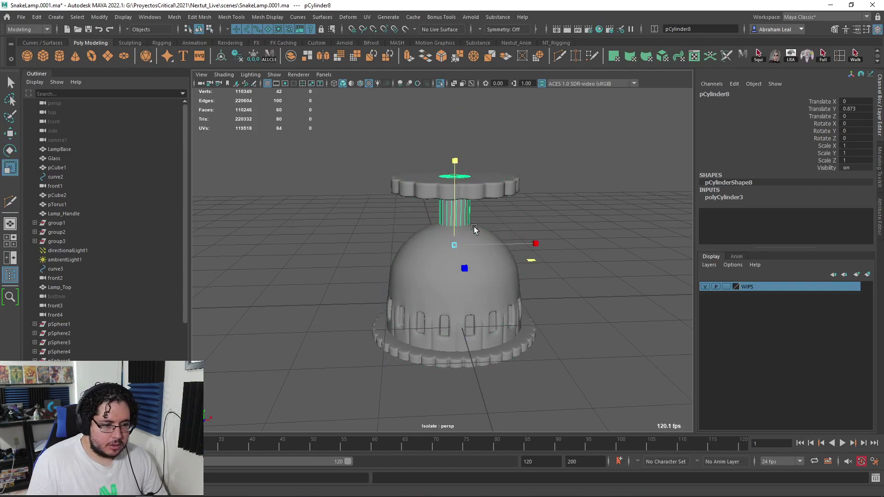
pyautogui.press('w')
pyautogui.moveTo(456, 161); pyautogui.dragTo(455, 167)
pyautogui.press('r')
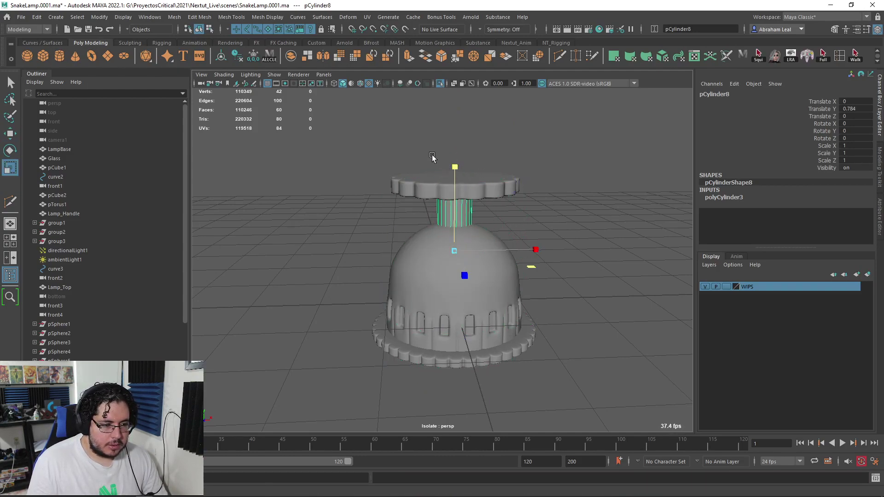
pyautogui.click(590, 235)
# Move the stem's upper and lower vertex rings so its ends reach just inside the toothed disc and the dome's crown.
pyautogui.keyDown('alt'); pyautogui.moveTo(590, 235); pyautogui.dragTo(559, 198); pyautogui.keyUp('alt')
pyautogui.scroll(4, 507, 184)
pyautogui.click(462, 173)
pyautogui.moveTo(463, 175)
pyautogui.keyDown('alt'); pyautogui.mouseDown()
pyautogui.moveTo(470, 226)
pyautogui.moveTo(475, 181)
pyautogui.mouseUp(); pyautogui.keyUp('alt')
pyautogui.press('4')
pyautogui.moveTo(474, 178); pyautogui.dragTo(438, 173, button='right')
pyautogui.moveTo(561, 113); pyautogui.dragTo(358, 159)
pyautogui.press('w')
pyautogui.moveTo(461, 116); pyautogui.dragTo(461, 120)
pyautogui.moveTo(555, 275); pyautogui.dragTo(380, 399)
pyautogui.moveTo(459, 267); pyautogui.dragTo(456, 147)
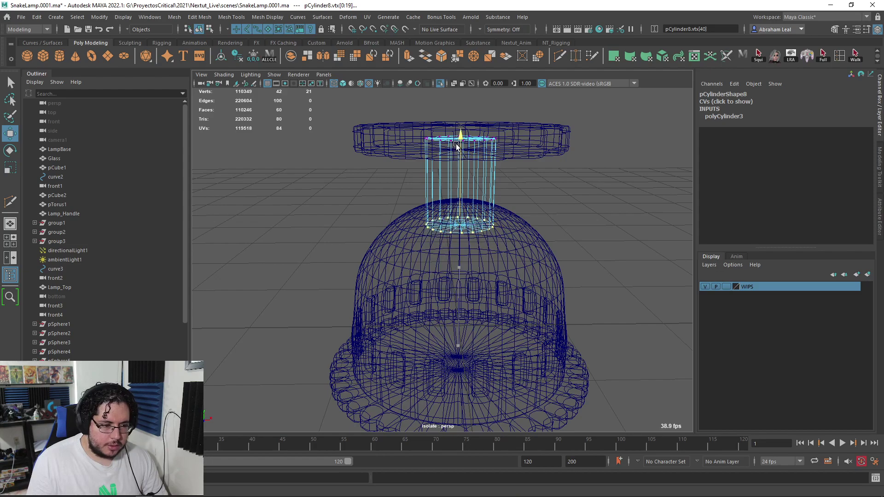
pyautogui.keyDown('alt'); pyautogui.moveTo(548, 191); pyautogui.dragTo(545, 183); pyautogui.keyUp('alt')
pyautogui.moveTo(458, 139); pyautogui.dragTo(460, 132)
# Delete the stem cylinder's hidden upper and lower cap faces.
pyautogui.moveTo(550, 134); pyautogui.dragTo(550, 153, button='right')
pyautogui.moveTo(565, 105); pyautogui.dragTo(366, 248)
pyautogui.press('F8')
pyautogui.click(470, 184)
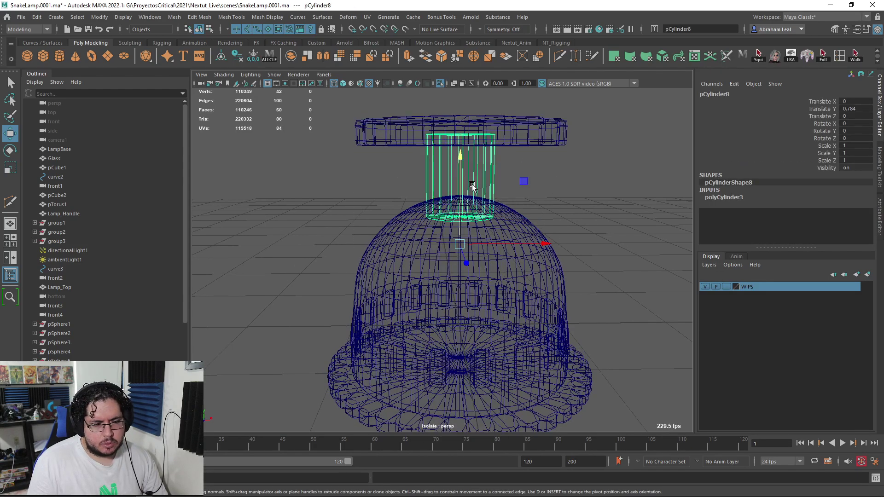
pyautogui.keyDown('alt'); pyautogui.moveTo(491, 184); pyautogui.dragTo(495, 179); pyautogui.keyUp('alt')
pyautogui.moveTo(484, 181)
pyautogui.mouseDown(button='right')
pyautogui.moveTo(465, 178)
pyautogui.moveTo(473, 193)
pyautogui.mouseUp(button='right')
pyautogui.hotkey('ctrl', 'z')
pyautogui.scroll(-5, 512, 175)
pyautogui.moveTo(508, 150); pyautogui.dragTo(421, 248)
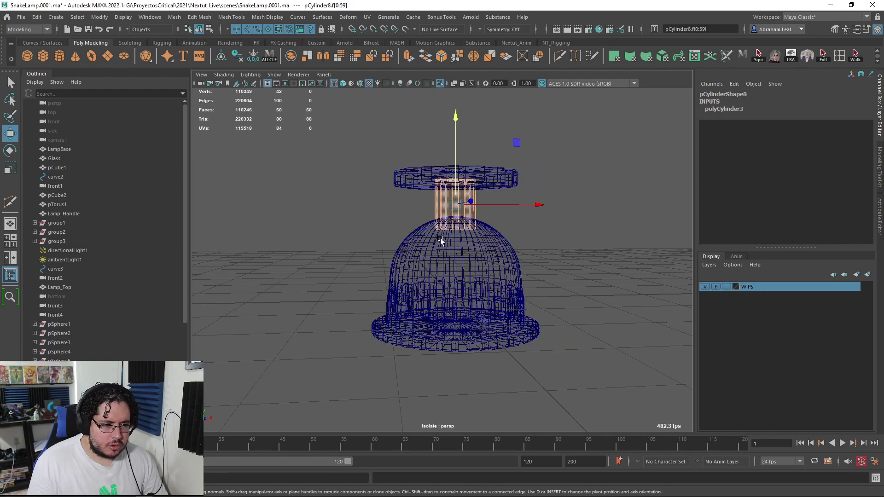
pyautogui.press('Delete')
pyautogui.keyDown('alt'); pyautogui.moveTo(409, 201); pyautogui.dragTo(440, 210); pyautogui.keyUp('alt')
# Isolate the grooved dome, inspect its mesh in wireframe and shaded display, and show the whole scene again.
pyautogui.moveTo(441, 209); pyautogui.dragTo(497, 184, button='right')
pyautogui.click(561, 157)
pyautogui.moveTo(563, 152); pyautogui.dragTo(521, 295)
pyautogui.scroll(5, 470, 292)
pyautogui.keyDown('alt'); pyautogui.moveTo(522, 295); pyautogui.dragTo(516, 212, button='middle'); pyautogui.keyUp('alt')
pyautogui.scroll(2, 492, 261)
pyautogui.keyDown('shift'); pyautogui.click(491, 263); pyautogui.keyUp('shift')
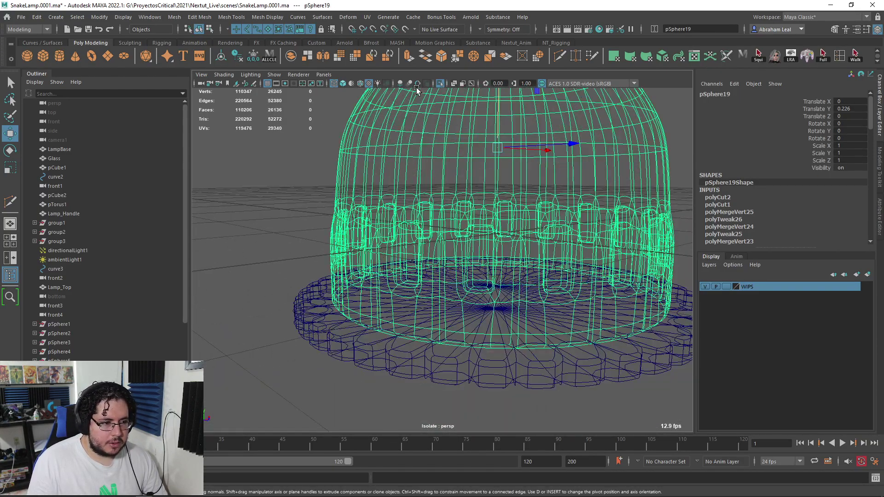
pyautogui.click(441, 83)
pyautogui.click(305, 236)
pyautogui.click(378, 186)
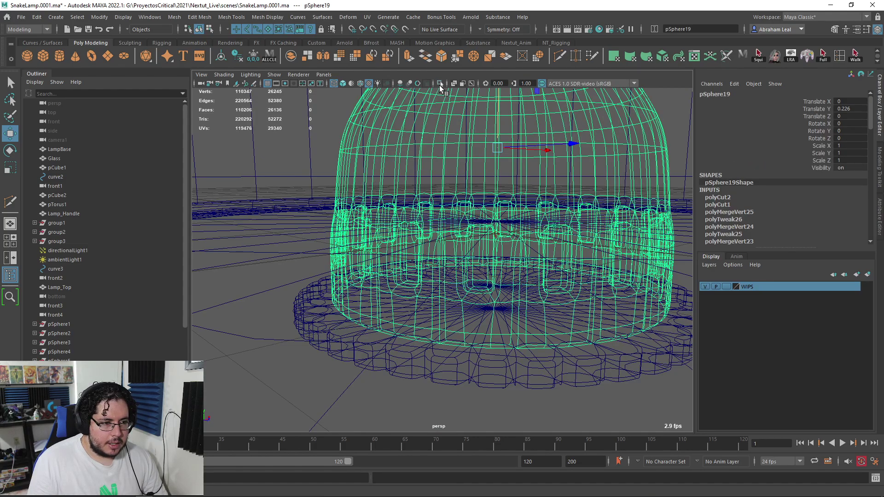
pyautogui.click(440, 85)
pyautogui.moveTo(436, 179)
pyautogui.keyDown('alt'); pyautogui.mouseDown()
pyautogui.moveTo(456, 258)
pyautogui.moveTo(460, 249)
pyautogui.mouseUp(); pyautogui.keyUp('alt')
pyautogui.press('6')
pyautogui.scroll(-2, 449, 226)
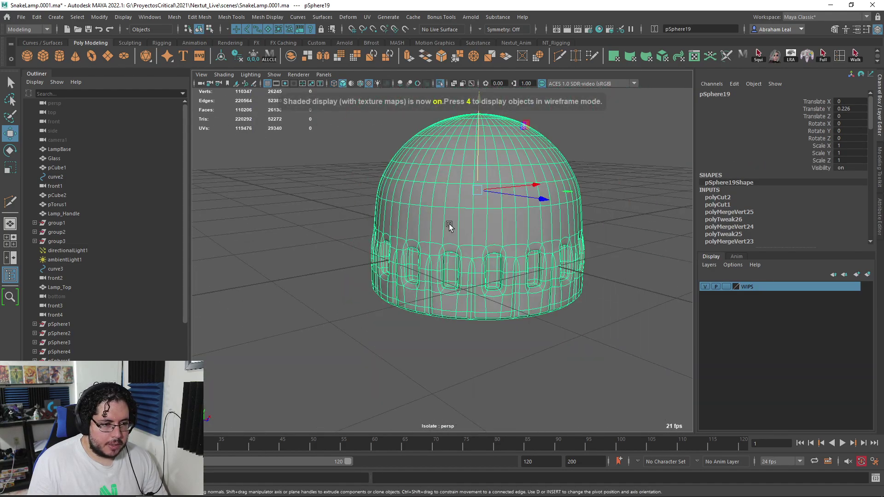
pyautogui.click(441, 83)
pyautogui.keyDown('alt'); pyautogui.moveTo(436, 178); pyautogui.dragTo(441, 136); pyautogui.keyUp('alt')
pyautogui.scroll(5, 456, 182)
pyautogui.scroll(-5, 456, 186)
pyautogui.keyDown('alt'); pyautogui.moveTo(461, 196); pyautogui.dragTo(453, 167); pyautogui.keyUp('alt')
# Isolate the toothed disc, stem, dome and base disc together and display the cap shaded.
pyautogui.press('4')
pyautogui.scroll(-4, 472, 186)
pyautogui.press('q')
pyautogui.click(450, 151)
pyautogui.keyDown('alt'); pyautogui.moveTo(448, 151); pyautogui.dragTo(453, 195, button='middle'); pyautogui.keyUp('alt')
pyautogui.keyDown('shift'); pyautogui.click(397, 130); pyautogui.keyUp('shift')
pyautogui.keyDown('shift'); pyautogui.click(401, 272); pyautogui.keyUp('shift')
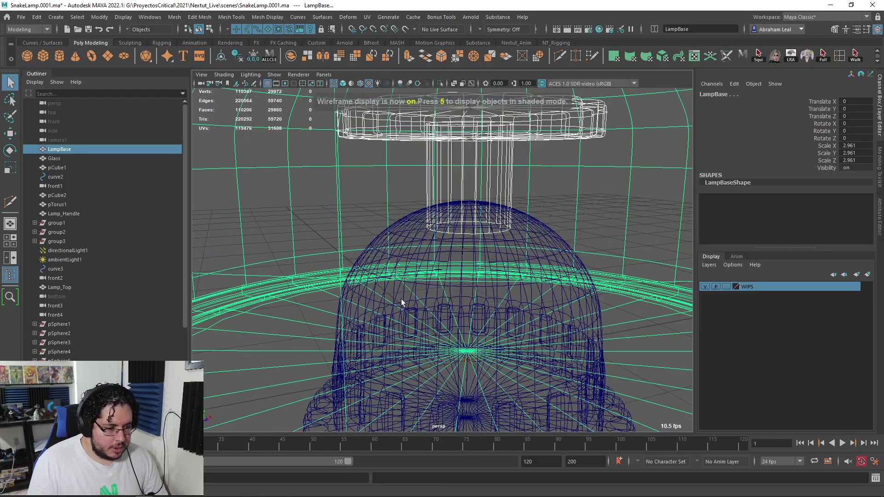
pyautogui.keyDown('alt'); pyautogui.moveTo(381, 360); pyautogui.dragTo(412, 282, button='middle'); pyautogui.keyUp('alt')
pyautogui.keyDown('shift'); pyautogui.click(412, 281); pyautogui.keyUp('shift')
pyautogui.keyDown('shift'); pyautogui.click(391, 211); pyautogui.keyUp('shift')
pyautogui.keyDown('shift'); pyautogui.click(349, 334); pyautogui.keyUp('shift')
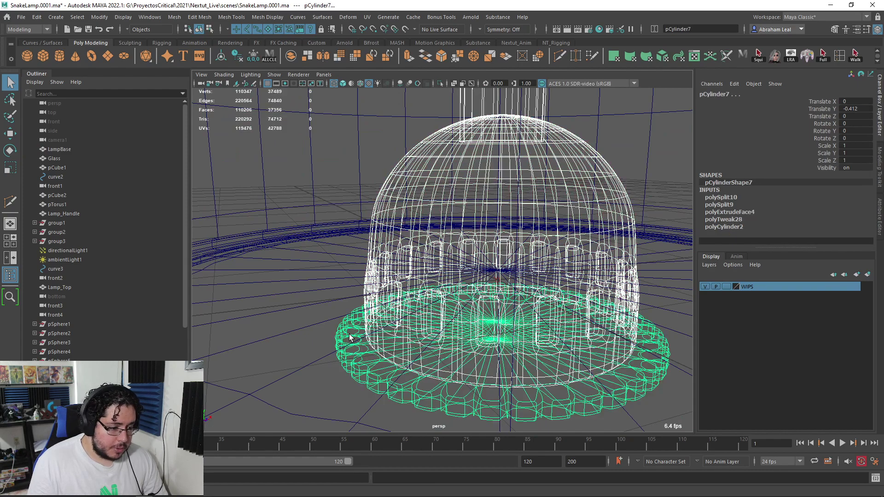
pyautogui.click(439, 82)
pyautogui.scroll(-4, 561, 154)
pyautogui.click(561, 154)
pyautogui.scroll(-4, 553, 166)
pyautogui.moveTo(553, 166)
pyautogui.keyDown('alt'); pyautogui.mouseDown()
pyautogui.moveTo(517, 245)
pyautogui.moveTo(512, 231)
pyautogui.moveTo(553, 191)
pyautogui.moveTo(469, 217)
pyautogui.mouseUp(); pyautogui.keyUp('alt')
pyautogui.press('6')
pyautogui.scroll(4, 511, 230)
pyautogui.scroll(-5, 557, 194)
pyautogui.scroll(4, 479, 194)
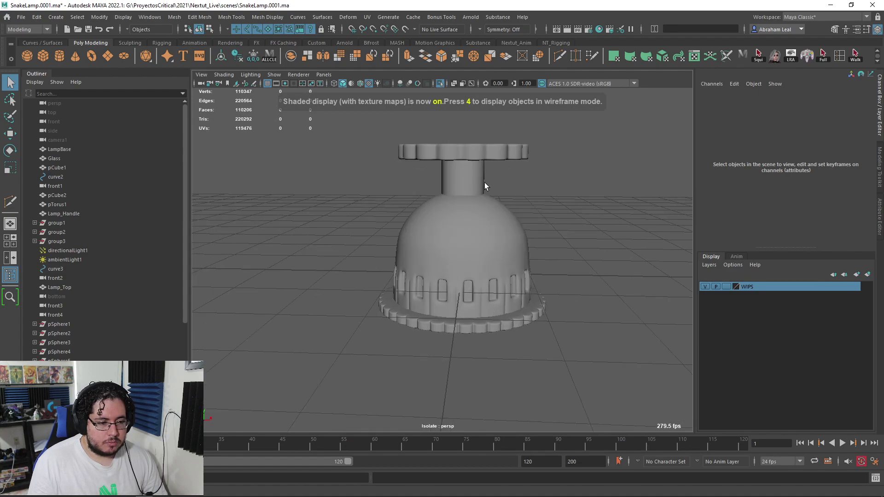
# Scale the upper toothed disc slightly wider.
pyautogui.click(474, 155)
pyautogui.press('r')
pyautogui.moveTo(460, 123)
pyautogui.keyDown('alt'); pyautogui.mouseDown()
pyautogui.moveTo(467, 142)
pyautogui.moveTo(467, 109)
pyautogui.mouseUp(); pyautogui.keyUp('alt')
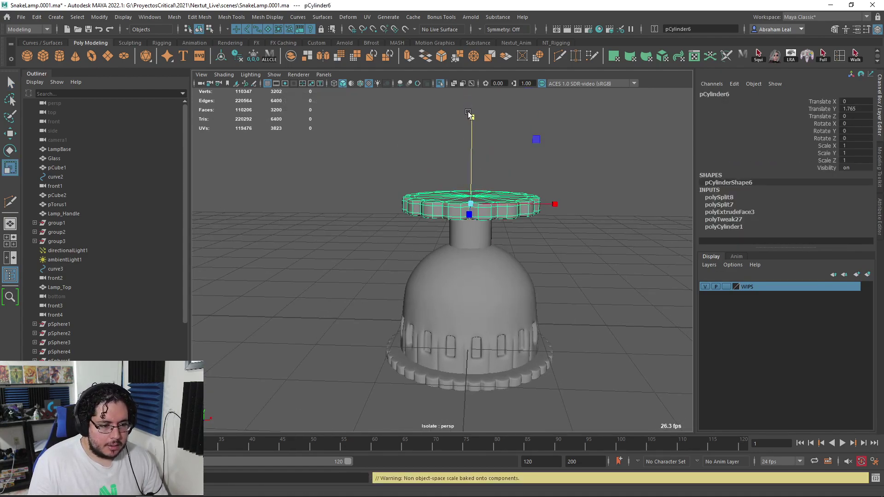
pyautogui.press('w')
pyautogui.click(506, 140)
# Combine all four cap parts into one mesh and bring the rest of the lamp back into view.
pyautogui.keyDown('alt'); pyautogui.moveTo(563, 174); pyautogui.dragTo(308, 119); pyautogui.keyUp('alt')
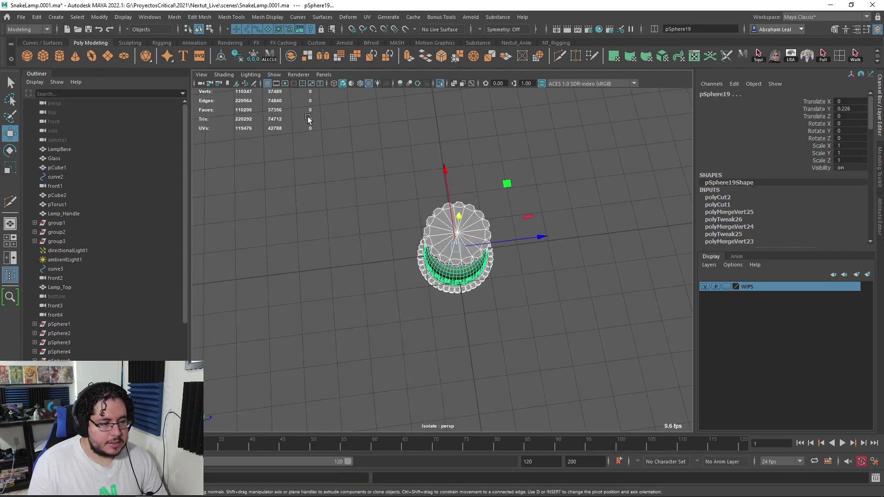
pyautogui.click(290, 56)
pyautogui.keyDown('alt'); pyautogui.moveTo(350, 138); pyautogui.dragTo(383, 133); pyautogui.keyUp('alt')
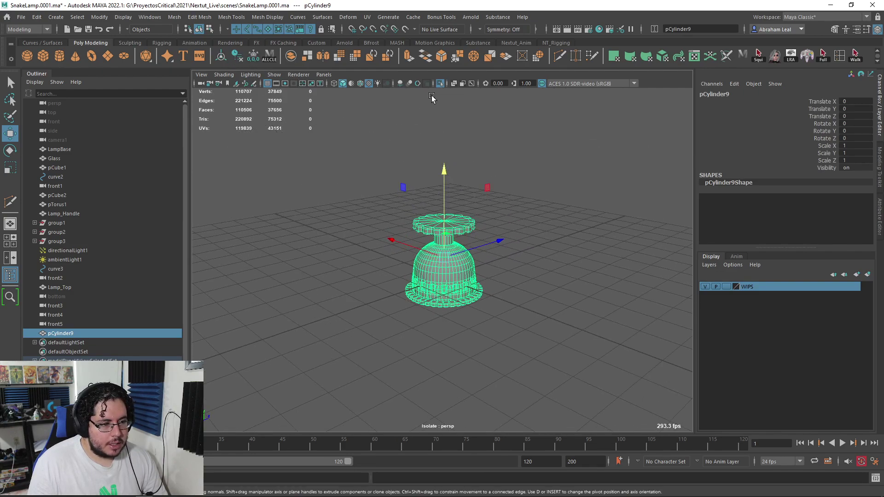
pyautogui.click(441, 84)
# Snap the combined cap to group1's placeholder cylinder on the lamp's shoulder with a Parent constraint.
pyautogui.keyDown('alt'); pyautogui.moveTo(446, 157); pyautogui.dragTo(485, 152); pyautogui.keyUp('alt')
pyautogui.scroll(-3, 485, 152)
pyautogui.scroll(3, 462, 233)
pyautogui.keyDown('alt'); pyautogui.moveTo(452, 241); pyautogui.dragTo(513, 193); pyautogui.keyUp('alt')
pyautogui.scroll(3, 513, 253)
pyautogui.click(498, 198)
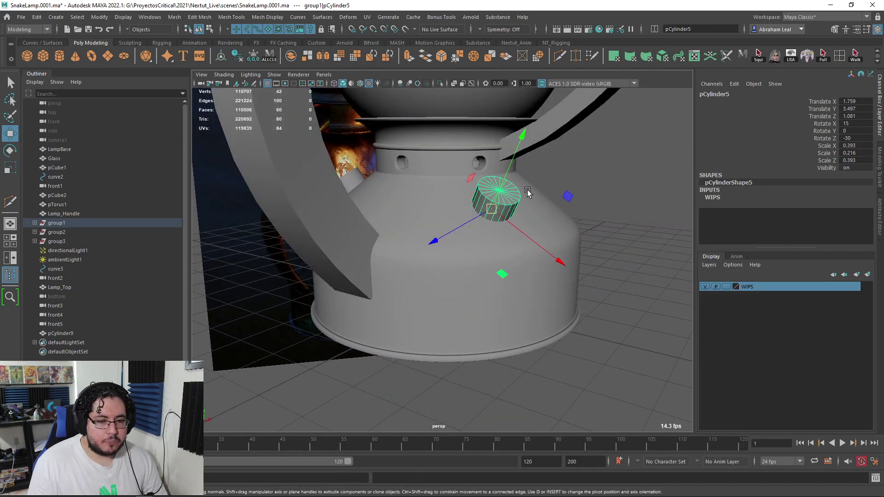
pyautogui.press('4')
pyautogui.keyDown('alt'); pyautogui.moveTo(508, 214); pyautogui.dragTo(503, 330); pyautogui.keyUp('alt')
pyautogui.click(474, 290)
pyautogui.click(488, 306)
pyautogui.press('q')
pyautogui.click(534, 180)
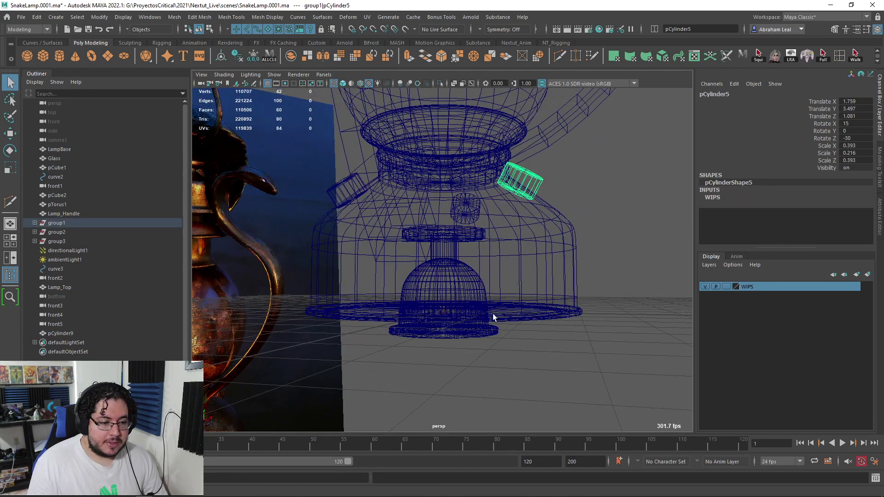
pyautogui.keyDown('shift'); pyautogui.click(474, 331); pyautogui.keyUp('shift')
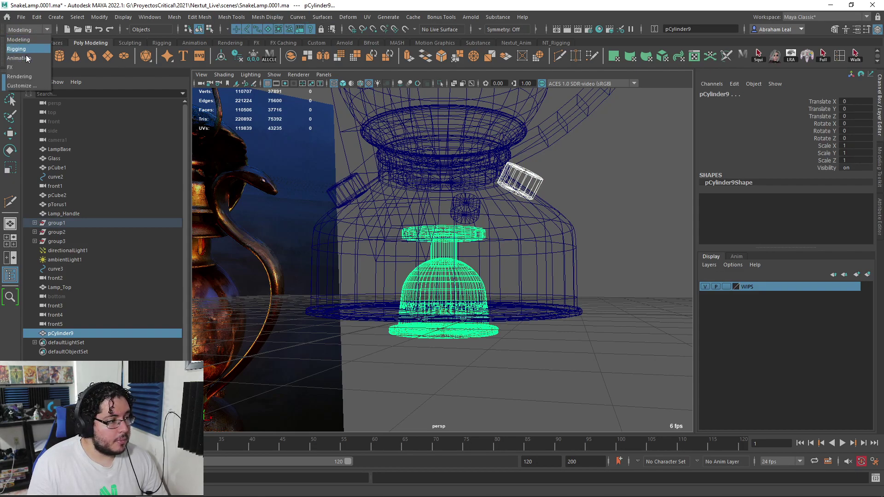
pyautogui.click(251, 17)
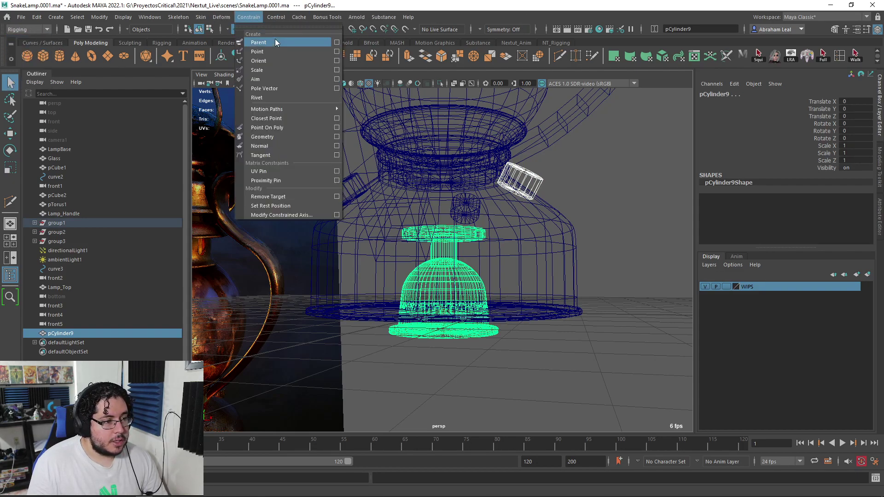
pyautogui.click(275, 40)
# Display the scene shaded and scale the constrained cap down uniformly to about 0.427.
pyautogui.moveTo(440, 151)
pyautogui.keyDown('alt'); pyautogui.mouseDown()
pyautogui.moveTo(461, 175)
pyautogui.moveTo(439, 188)
pyautogui.moveTo(511, 196)
pyautogui.mouseUp(); pyautogui.keyUp('alt')
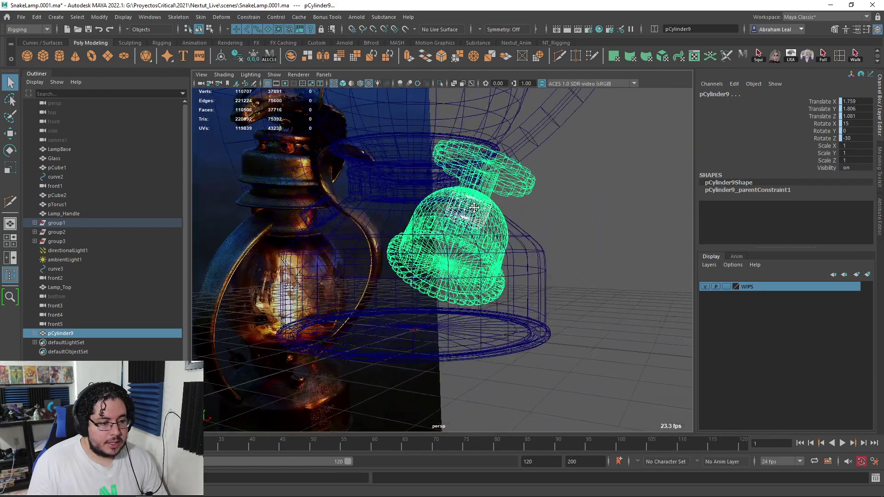
pyautogui.keyDown('alt'); pyautogui.moveTo(511, 196); pyautogui.dragTo(547, 207, button='right'); pyautogui.keyUp('alt')
pyautogui.press('6')
pyautogui.keyDown('alt'); pyautogui.moveTo(547, 208); pyautogui.dragTo(553, 183); pyautogui.keyUp('alt')
pyautogui.keyDown('alt'); pyautogui.moveTo(553, 184); pyautogui.dragTo(518, 203, button='middle'); pyautogui.keyUp('alt')
pyautogui.press('r')
pyautogui.moveTo(474, 221); pyautogui.dragTo(321, 207)
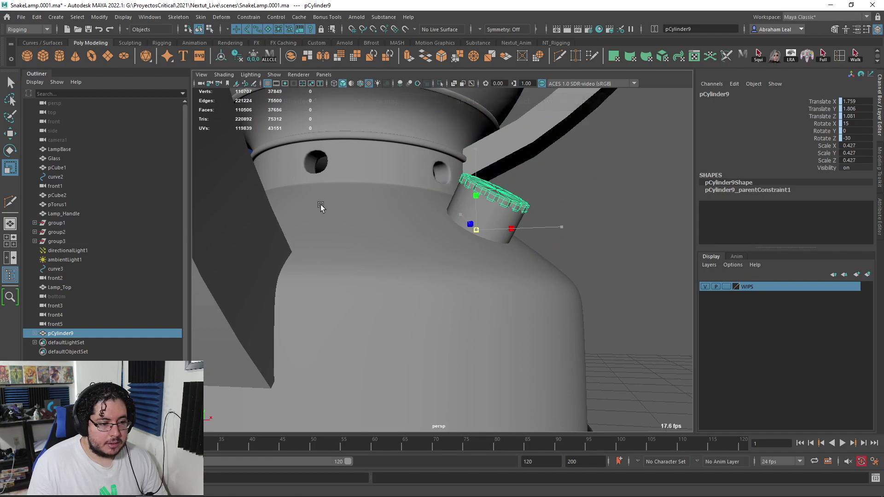
# Shrink the cap to about 0.314 and shift it outward to about 1.933, 2.109, 1.175 on the shoulder.
pyautogui.press('4')
pyautogui.moveTo(474, 159)
pyautogui.keyDown('alt'); pyautogui.mouseDown()
pyautogui.moveTo(482, 189)
pyautogui.moveTo(546, 199)
pyautogui.moveTo(581, 165)
pyautogui.moveTo(420, 187)
pyautogui.moveTo(470, 202)
pyautogui.mouseUp(); pyautogui.keyUp('alt')
pyautogui.keyDown('alt'); pyautogui.moveTo(470, 203); pyautogui.dragTo(516, 219, button='right'); pyautogui.keyUp('alt')
pyautogui.moveTo(516, 219)
pyautogui.keyDown('alt'); pyautogui.mouseDown()
pyautogui.moveTo(506, 227)
pyautogui.moveTo(529, 220)
pyautogui.moveTo(558, 239)
pyautogui.mouseUp(); pyautogui.keyUp('alt')
pyautogui.press('6')
pyautogui.press('r')
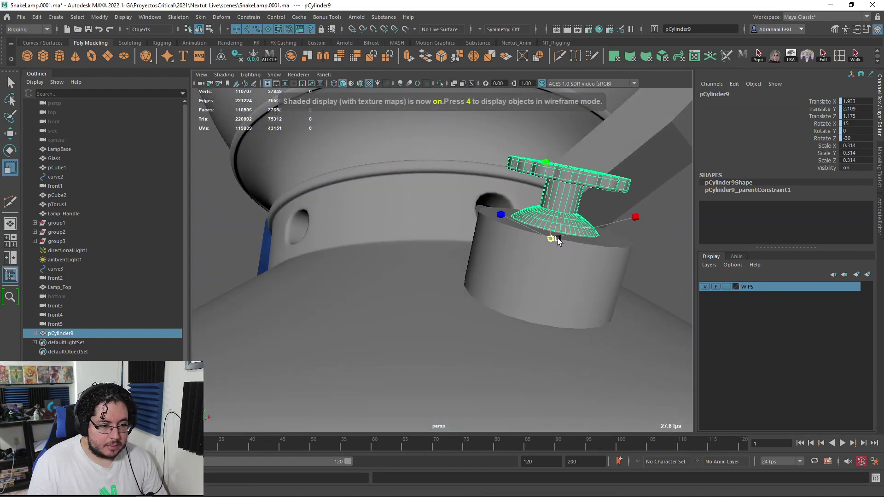
pyautogui.press('w')
# Delete the cap's parent constraint and the placeholder cylinder surrounding the cap.
pyautogui.click(476, 223)
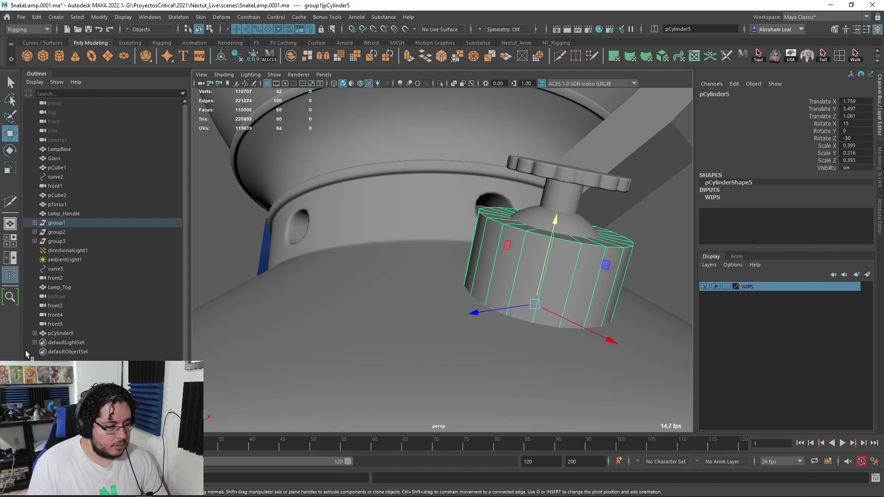
pyautogui.click(35, 333)
pyautogui.click(74, 344)
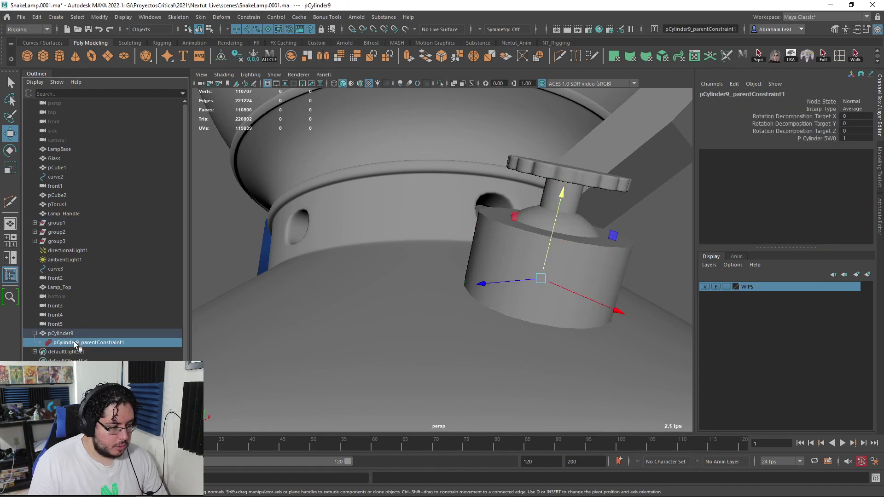
pyautogui.press('Delete')
pyautogui.click(529, 236)
pyautogui.press('Delete')
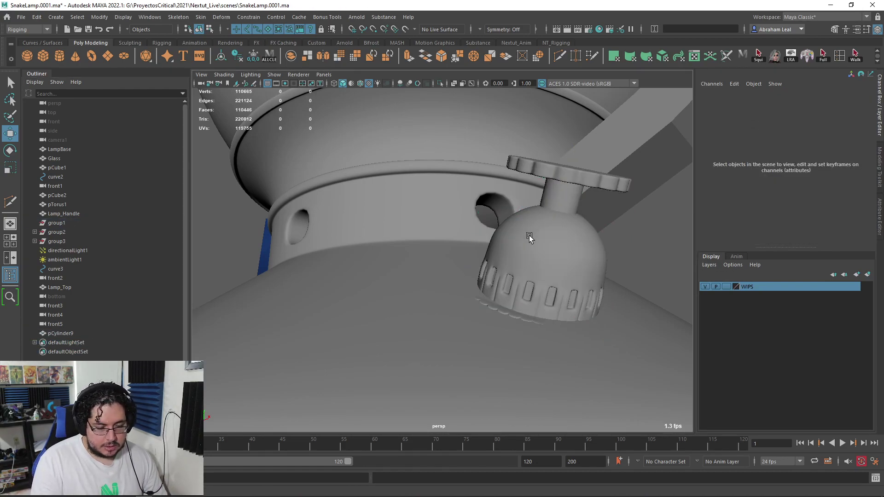
# Move the cap outward along its own axis to about 1.962, 2.159, 1.19 so its toothed base clears the shoulder.
pyautogui.scroll(-5, 580, 229)
pyautogui.keyDown('alt'); pyautogui.moveTo(580, 229); pyautogui.dragTo(505, 290); pyautogui.keyUp('alt')
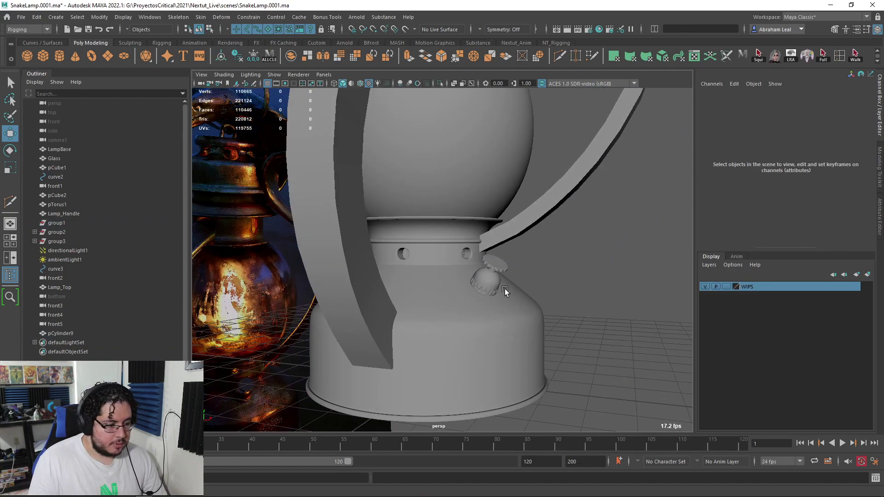
pyautogui.keyDown('alt'); pyautogui.moveTo(504, 290); pyautogui.dragTo(464, 257, button='middle'); pyautogui.keyUp('alt')
pyautogui.scroll(8, 474, 251)
pyautogui.click(477, 253)
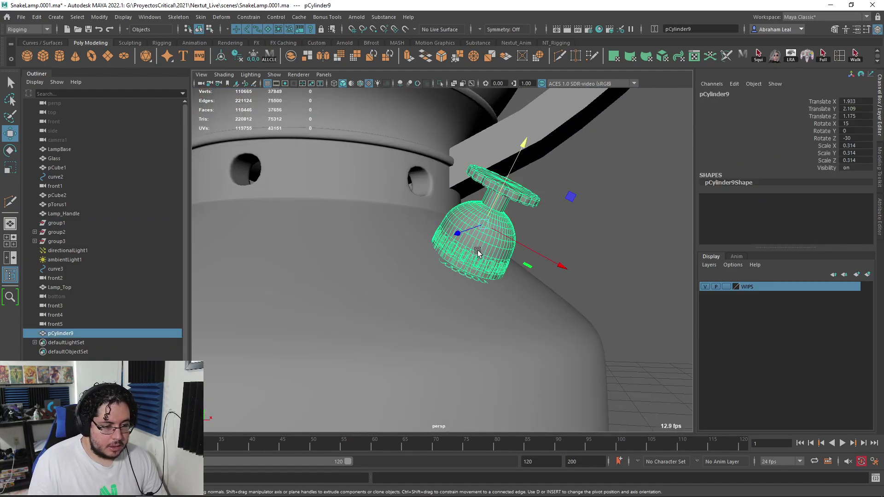
pyautogui.scroll(4, 478, 253)
pyautogui.keyDown('alt'); pyautogui.moveTo(478, 252); pyautogui.dragTo(509, 237); pyautogui.keyUp('alt')
pyautogui.moveTo(580, 146); pyautogui.dragTo(582, 144)
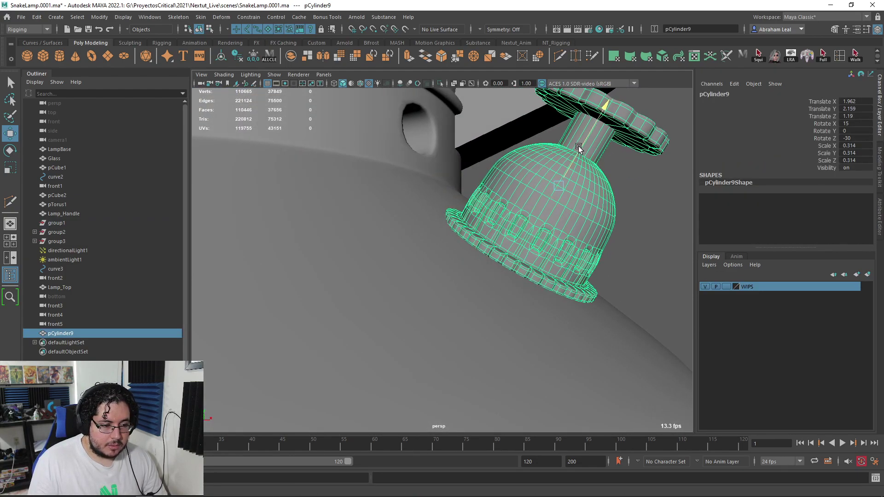
# Rotate the cap to about X 20.1, Y -2.15, Z -33.7 so its base follows the shoulder's slope, and deselect it.
pyautogui.press('e')
pyautogui.keyDown('alt'); pyautogui.moveTo(597, 219); pyautogui.dragTo(484, 171); pyautogui.keyUp('alt')
pyautogui.keyDown('alt'); pyautogui.moveTo(484, 171); pyautogui.dragTo(508, 243, button='middle'); pyautogui.keyUp('alt')
pyautogui.moveTo(459, 216); pyautogui.dragTo(478, 255)
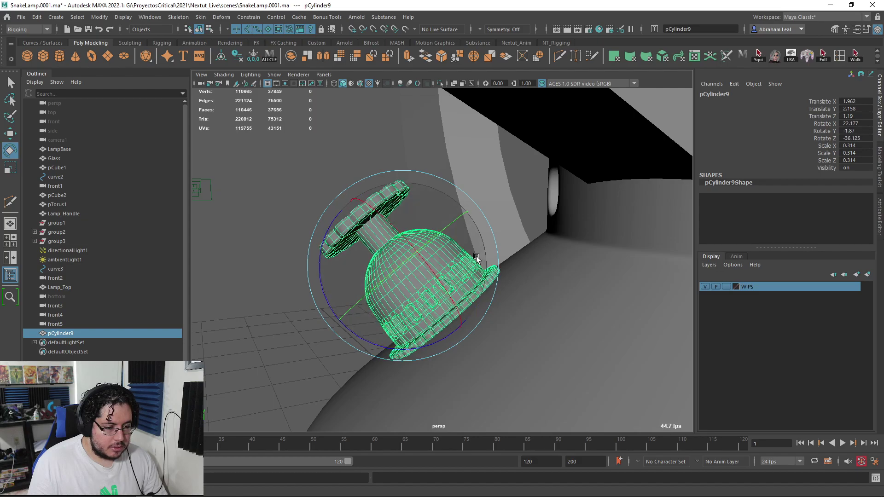
pyautogui.moveTo(459, 308); pyautogui.dragTo(457, 313)
pyautogui.keyDown('alt'); pyautogui.moveTo(430, 279); pyautogui.dragTo(425, 237); pyautogui.keyUp('alt')
pyautogui.moveTo(474, 210)
pyautogui.mouseDown()
pyautogui.moveTo(466, 214)
pyautogui.moveTo(506, 228)
pyautogui.moveTo(472, 203)
pyautogui.mouseUp()
pyautogui.hotkey('ctrl', 'z')
pyautogui.press('e')
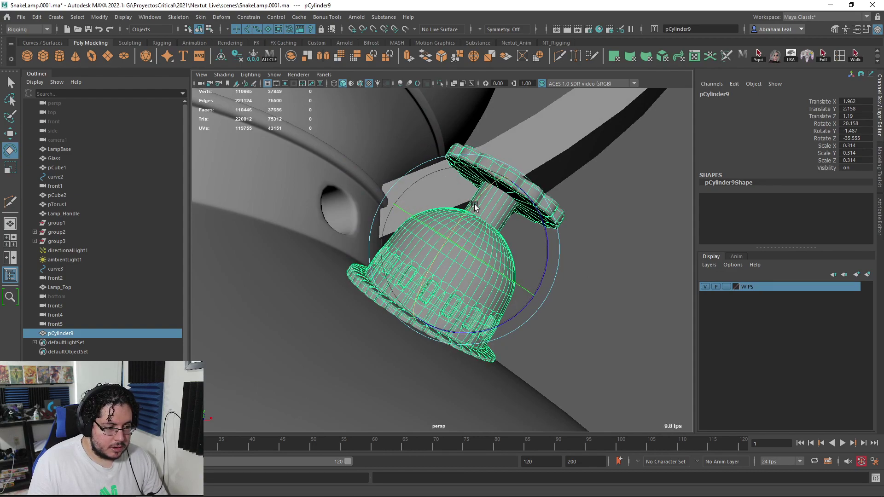
pyautogui.moveTo(551, 280); pyautogui.dragTo(491, 248)
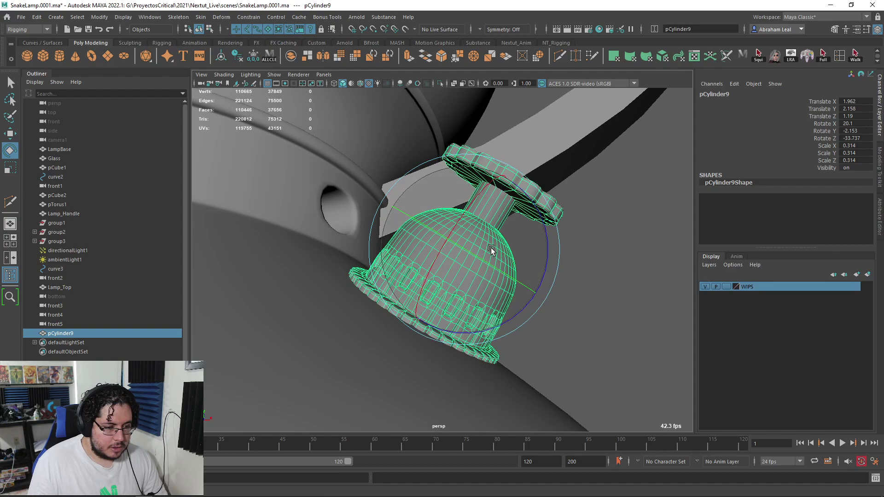
pyautogui.click(610, 306)
# Examine the cap's fit on the lamp's shoulder from several angles and distances.
pyautogui.keyDown('alt'); pyautogui.moveTo(610, 306); pyautogui.dragTo(408, 304); pyautogui.keyUp('alt')
pyautogui.click(402, 324)
pyautogui.click(303, 335)
pyautogui.scroll(-6, 501, 300)
pyautogui.moveTo(303, 335)
pyautogui.keyDown('alt'); pyautogui.mouseDown()
pyautogui.moveTo(501, 300)
pyautogui.moveTo(441, 344)
pyautogui.moveTo(459, 280)
pyautogui.moveTo(450, 265)
pyautogui.moveTo(448, 279)
pyautogui.moveTo(497, 276)
pyautogui.moveTo(534, 286)
pyautogui.moveTo(541, 264)
pyautogui.moveTo(312, 213)
pyautogui.moveTo(480, 253)
pyautogui.moveTo(488, 233)
pyautogui.moveTo(494, 242)
pyautogui.moveTo(447, 239)
pyautogui.mouseUp(); pyautogui.keyUp('alt')
pyautogui.scroll(4, 460, 281)
pyautogui.scroll(-4, 449, 279)
pyautogui.scroll(4, 448, 280)
pyautogui.scroll(2, 544, 287)
# Switch to Photoshop and examine the ribbed cap beside the lamp's handle in OilLamp.jpg.
pyautogui.hotkey('alt', 'Tab')
pyautogui.keyDown('alt'); pyautogui.scroll(-2, 494, 242); pyautogui.keyUp('alt')
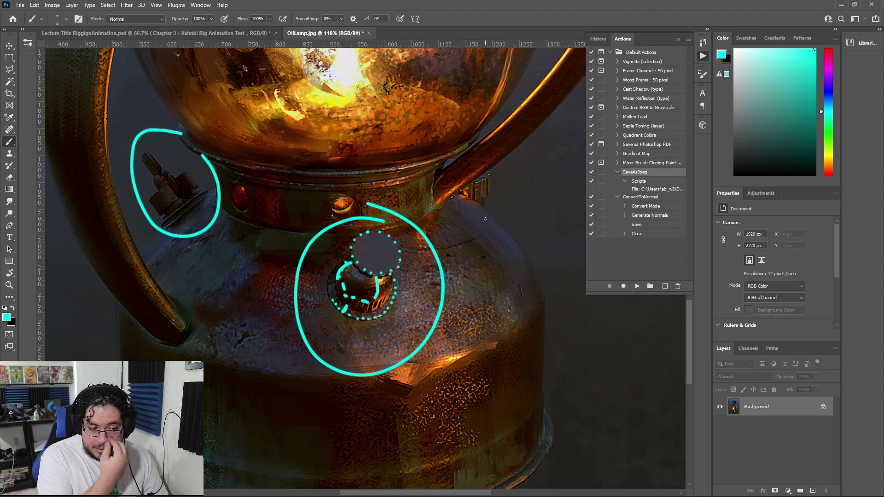
pyautogui.keyDown('alt'); pyautogui.scroll(3, 486, 191); pyautogui.keyUp('alt')
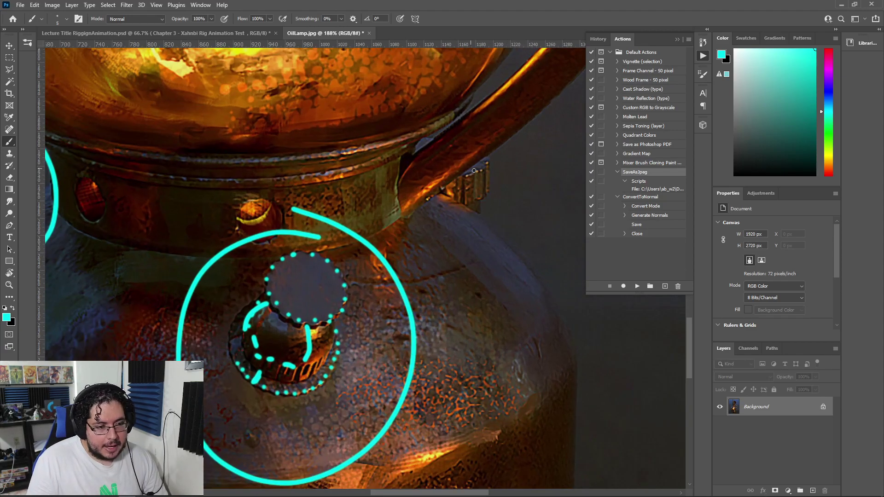
pyautogui.scroll(-2, 502, 179)
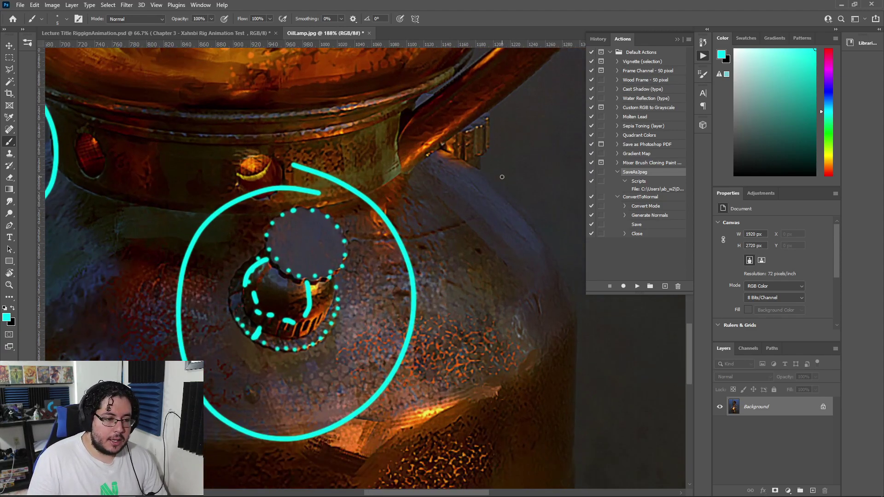
pyautogui.keyDown('alt'); pyautogui.scroll(-3, 502, 177); pyautogui.keyUp('alt')
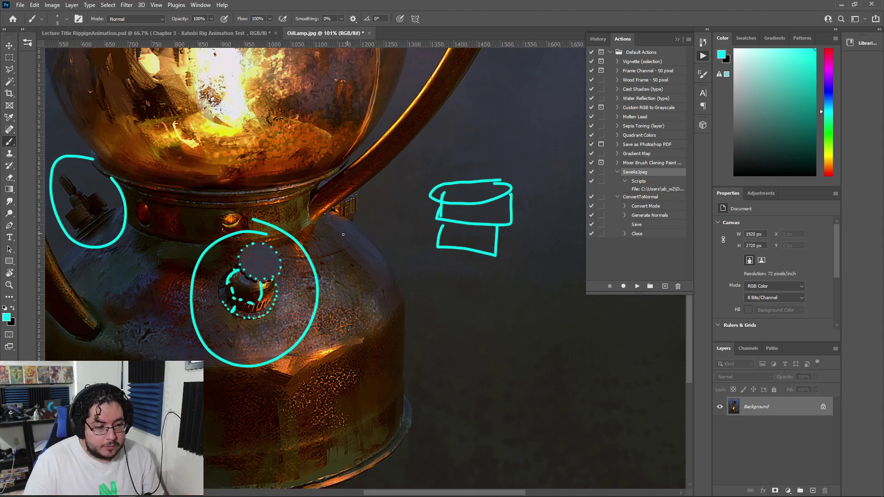
# Switch back to Maya, inspect group2's placeholder on the shoulder, and create a new polygon cylinder for the next cap.
pyautogui.hotkey('alt', 'Tab')
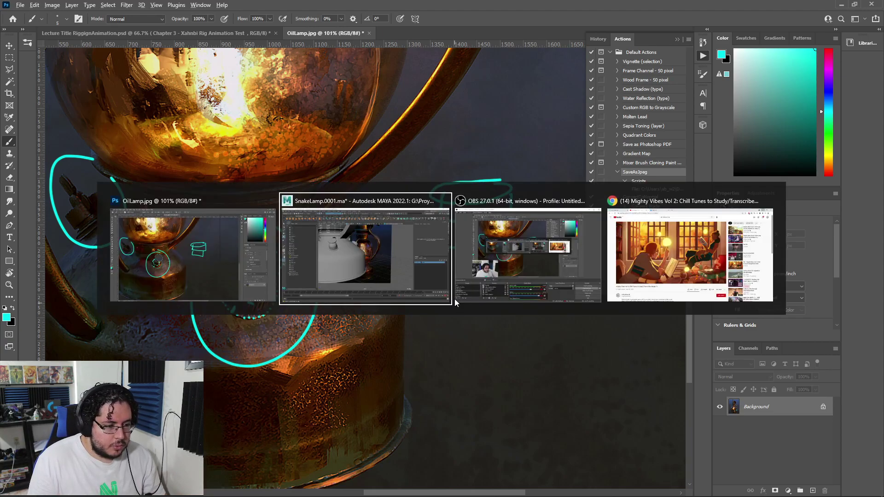
pyautogui.keyDown('alt'); pyautogui.moveTo(497, 297); pyautogui.dragTo(355, 300); pyautogui.keyUp('alt')
pyautogui.keyDown('alt'); pyautogui.moveTo(354, 300); pyautogui.dragTo(555, 250, button='right'); pyautogui.keyUp('alt')
pyautogui.keyDown('alt'); pyautogui.moveTo(555, 251); pyautogui.dragTo(482, 255); pyautogui.keyUp('alt')
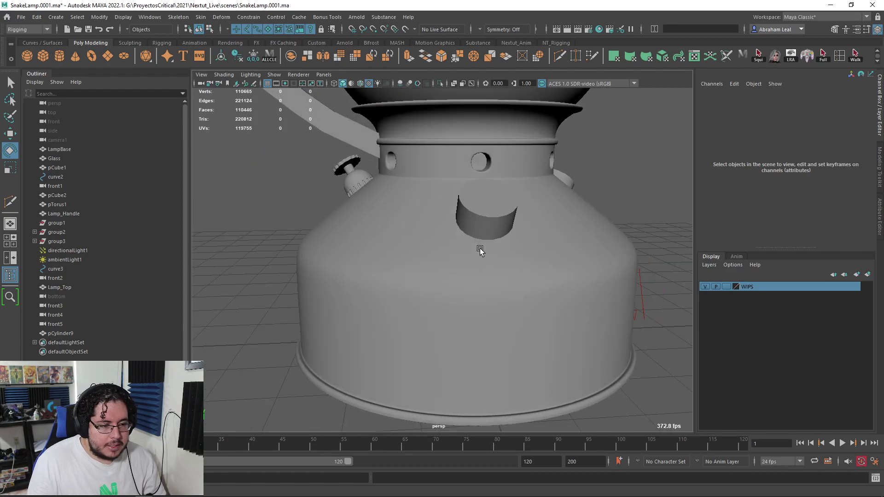
pyautogui.click(493, 219)
pyautogui.keyDown('alt'); pyautogui.moveTo(493, 219); pyautogui.dragTo(473, 291); pyautogui.keyUp('alt')
pyautogui.scroll(3, 469, 236)
pyautogui.scroll(-3, 474, 291)
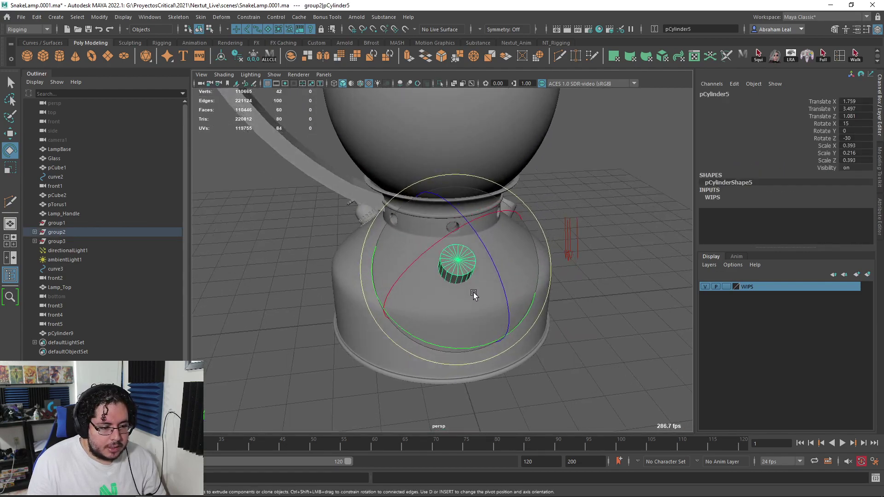
pyautogui.click(60, 57)
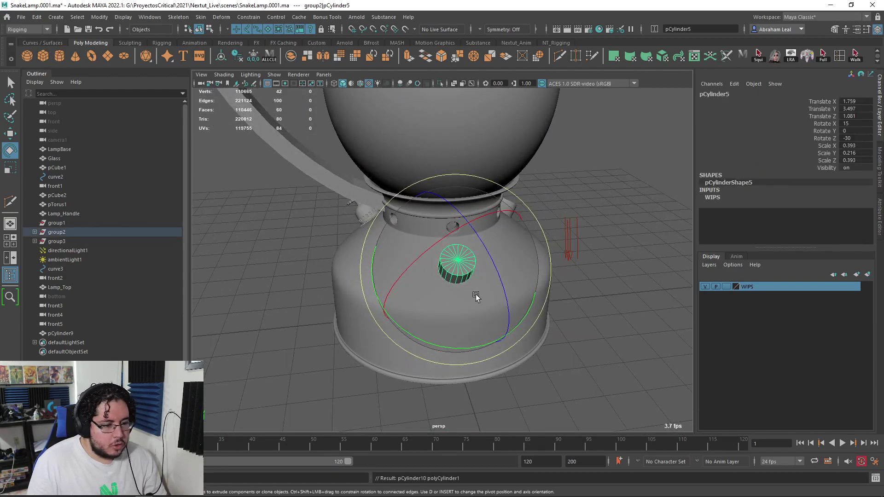
# Select the new cylinder under the lamp base and move it outward and up beside the rear shoulder placeholder.
pyautogui.click(540, 275)
pyautogui.press('w')
pyautogui.keyDown('alt'); pyautogui.moveTo(528, 347); pyautogui.dragTo(551, 318); pyautogui.keyUp('alt')
pyautogui.moveTo(416, 249); pyautogui.dragTo(423, 166)
pyautogui.hotkey('ctrl', 'z')
pyautogui.click(603, 400)
pyautogui.keyDown('alt'); pyautogui.moveTo(484, 399); pyautogui.dragTo(495, 357); pyautogui.keyUp('alt')
pyautogui.click(413, 399)
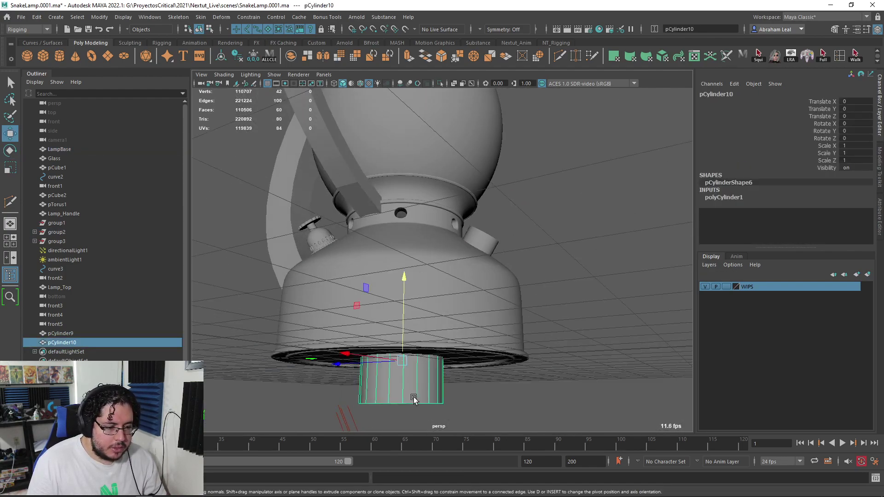
pyautogui.moveTo(345, 366); pyautogui.dragTo(441, 361)
pyautogui.moveTo(504, 284); pyautogui.dragTo(501, 193)
# Scale the new cylinder uniformly to about 0.366 and seat it on the rear shoulder at about Y 2.641, Z -2.148.
pyautogui.scroll(4, 513, 228)
pyautogui.keyDown('alt'); pyautogui.moveTo(515, 231); pyautogui.dragTo(443, 279); pyautogui.keyUp('alt')
pyautogui.moveTo(560, 308); pyautogui.dragTo(560, 293, button='middle')
pyautogui.press('r')
pyautogui.moveTo(539, 289); pyautogui.dragTo(463, 287)
pyautogui.press('w')
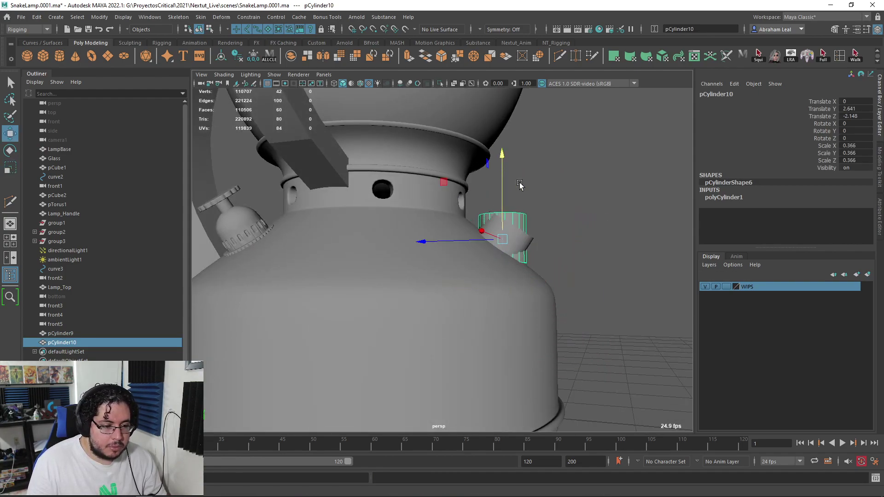
# Delete the old placeholder cylinder overlapping the new one on the rear shoulder.
pyautogui.click(555, 214)
pyautogui.scroll(3, 573, 240)
pyautogui.keyDown('alt'); pyautogui.moveTo(572, 241); pyautogui.dragTo(484, 274); pyautogui.keyUp('alt')
pyautogui.click(526, 247)
pyautogui.press('Delete')
# Duplicate the new cylinder, raise the copy to about Y 2.906 above it and scale it to about 0.441.
pyautogui.click(492, 243)
pyautogui.scroll(3, 459, 284)
pyautogui.hotkey('ctrl', 'd')
pyautogui.moveTo(431, 248); pyautogui.dragTo(431, 213)
pyautogui.press('r')
pyautogui.moveTo(425, 257); pyautogui.dragTo(437, 255)
pyautogui.press('w')
pyautogui.moveTo(424, 181); pyautogui.dragTo(424, 203)
pyautogui.keyDown('alt'); pyautogui.moveTo(428, 208); pyautogui.dragTo(509, 274); pyautogui.keyUp('alt')
pyautogui.scroll(-10, 509, 274)
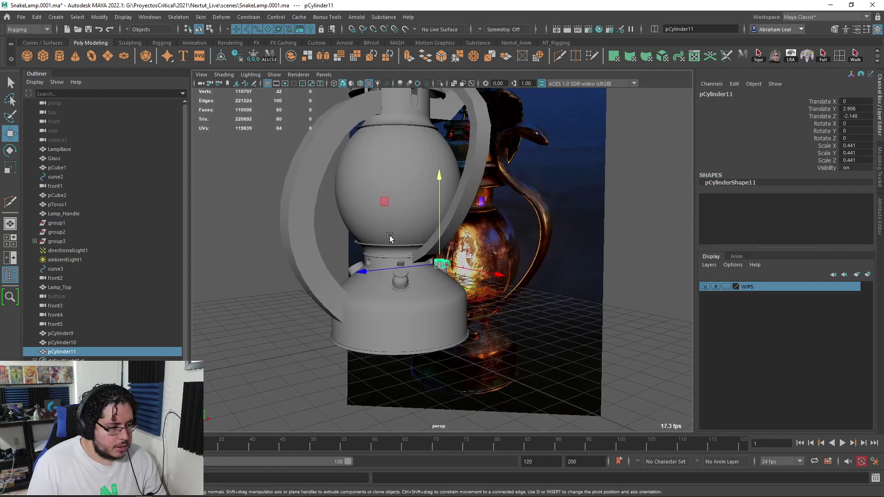
# Find camera1 in the scene and look through it to check the lamp against the reference image in shaded display.
pyautogui.click(374, 272)
pyautogui.scroll(3, 374, 272)
pyautogui.keyDown('alt'); pyautogui.moveTo(357, 231); pyautogui.dragTo(320, 278); pyautogui.keyUp('alt')
pyautogui.click(274, 75)
pyautogui.click(242, 166)
pyautogui.click(64, 186)
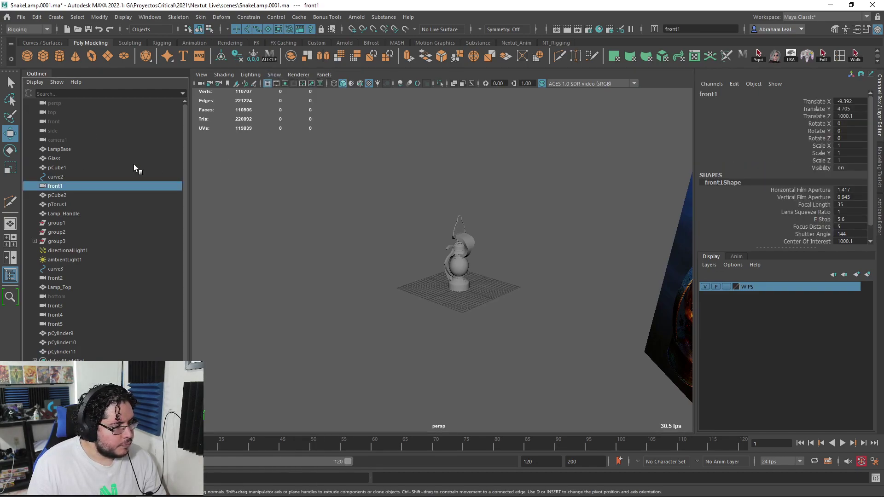
pyautogui.click(73, 287)
pyautogui.click(69, 278)
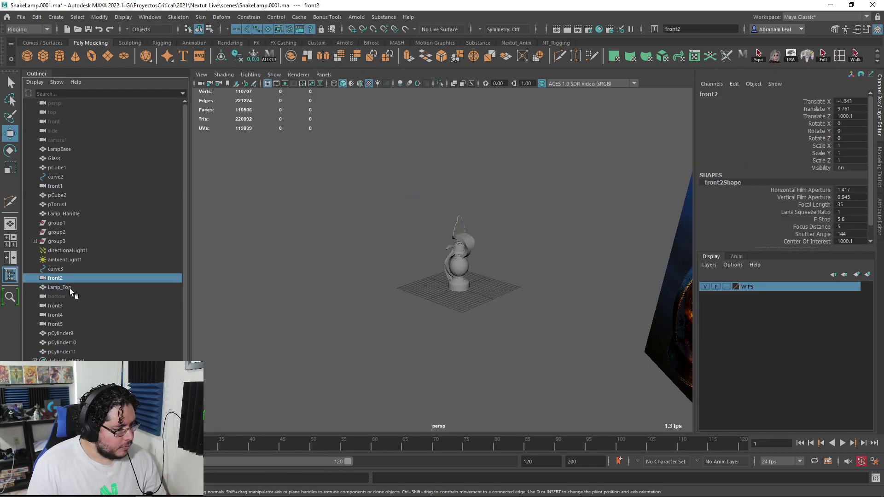
pyautogui.click(79, 141)
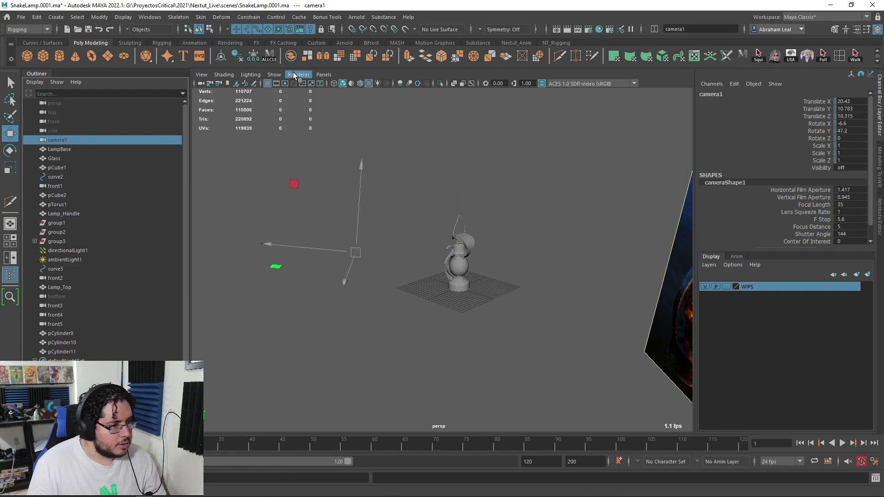
pyautogui.click(317, 75)
pyautogui.click(341, 112)
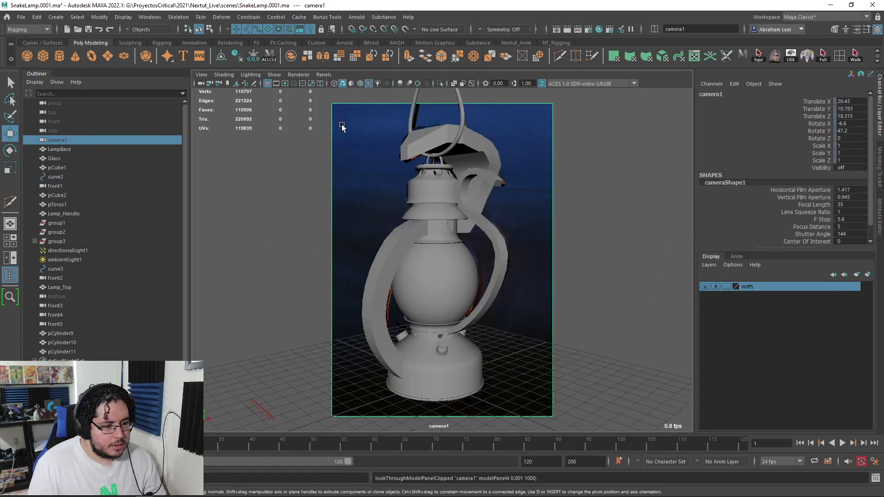
pyautogui.press('6')
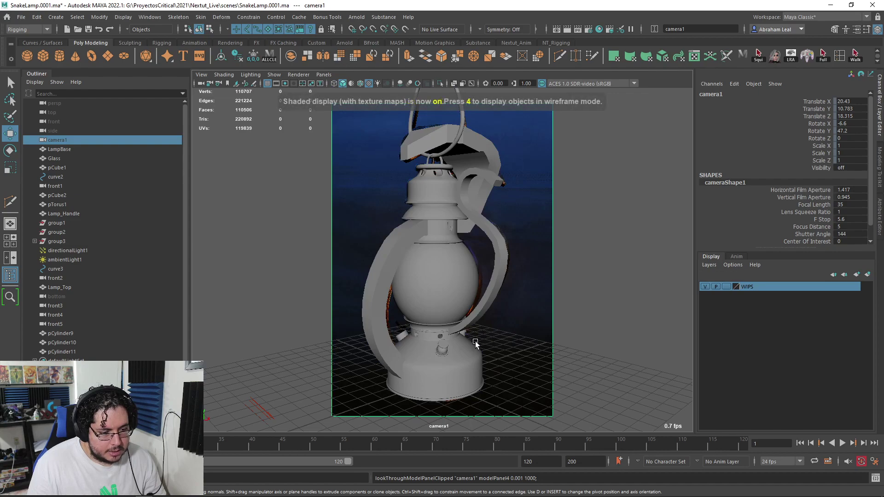
# Return to the perspective view and frame the upper of the two stacked cylinders on the rear shoulder.
pyautogui.press('space')
pyautogui.moveTo(475, 342); pyautogui.dragTo(481, 317)
pyautogui.keyDown('alt'); pyautogui.moveTo(482, 327); pyautogui.dragTo(631, 304, button='right'); pyautogui.keyUp('alt')
pyautogui.keyDown('alt'); pyautogui.moveTo(530, 341); pyautogui.dragTo(470, 277, button='middle'); pyautogui.keyUp('alt')
pyautogui.click(470, 277)
pyautogui.press('f')
# Switch to Photoshop to compare the upper cylinder with the annotated cap in the lamp reference, and return to Maya.
pyautogui.hotkey('alt', 'Tab')
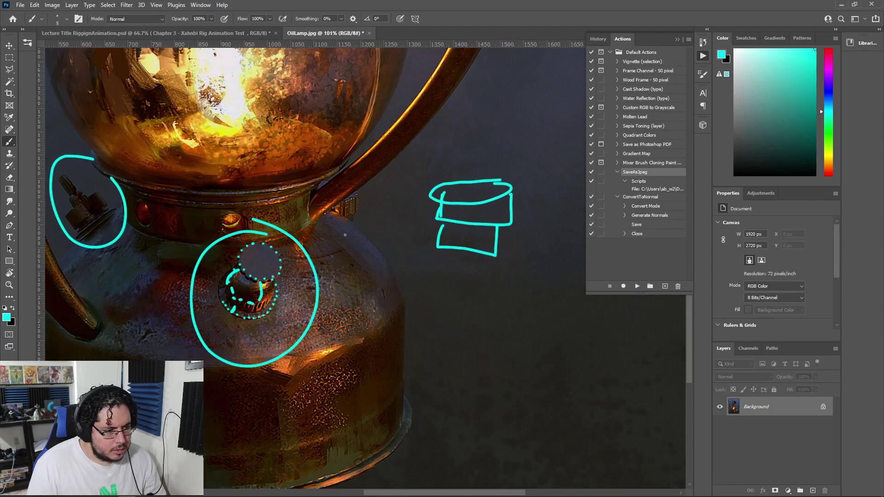
pyautogui.hotkey('alt', 'Tab')
pyautogui.keyDown('alt'); pyautogui.moveTo(405, 237); pyautogui.dragTo(512, 280, button='right'); pyautogui.keyUp('alt')
pyautogui.moveTo(483, 234); pyautogui.dragTo(493, 280, button='right')
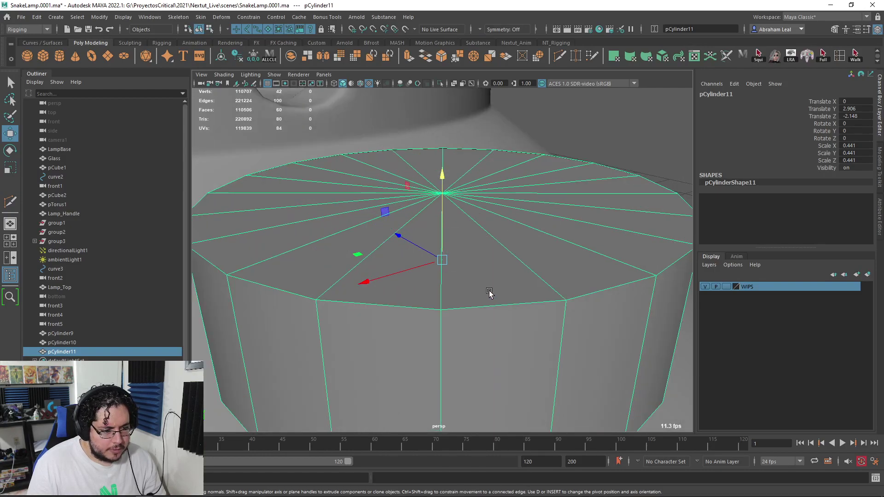
pyautogui.hotkey('alt', 'Tab')
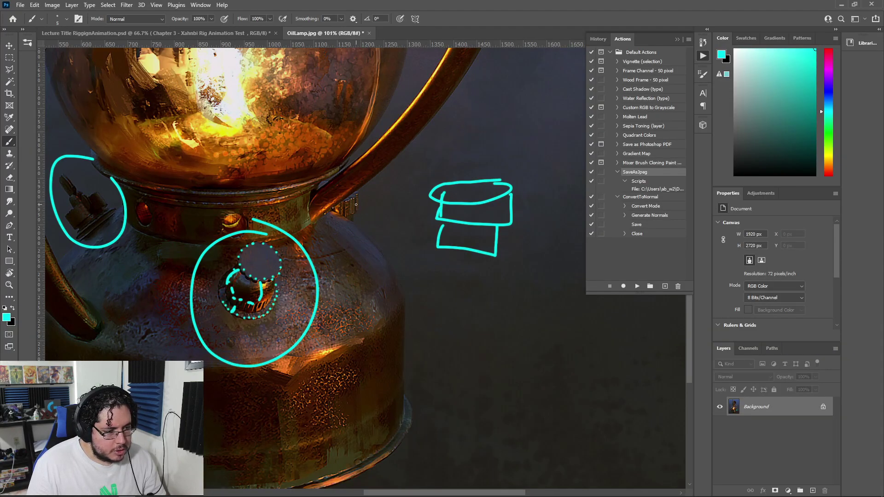
pyautogui.hotkey('alt', 'Tab')
# Select the full ring of side faces on the upper cylinder and extrude it outward by about 0.029.
pyautogui.moveTo(407, 235); pyautogui.dragTo(417, 259, button='right')
pyautogui.click(395, 332)
pyautogui.press('f')
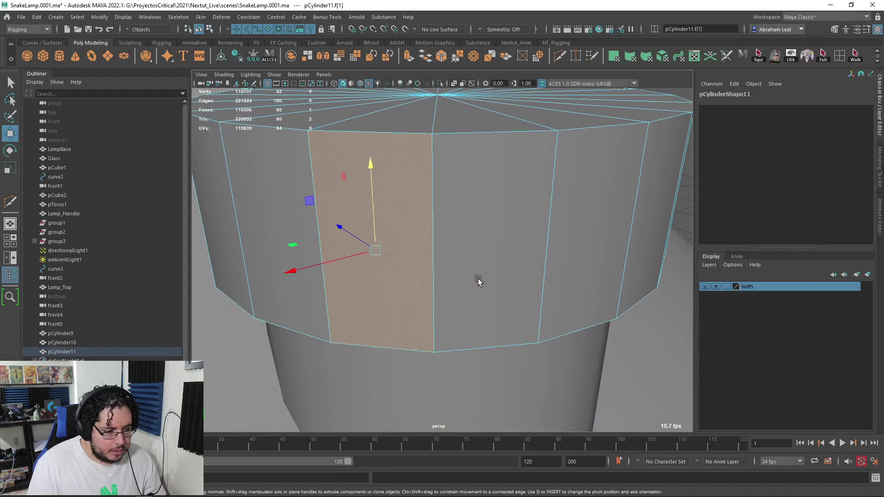
pyautogui.keyDown('shift'); pyautogui.doubleClick(478, 280); pyautogui.keyUp('shift')
pyautogui.scroll(-4, 481, 276)
pyautogui.keyDown('alt'); pyautogui.moveTo(485, 269); pyautogui.dragTo(490, 282); pyautogui.keyUp('alt')
pyautogui.hotkey('ctrl', 'e')
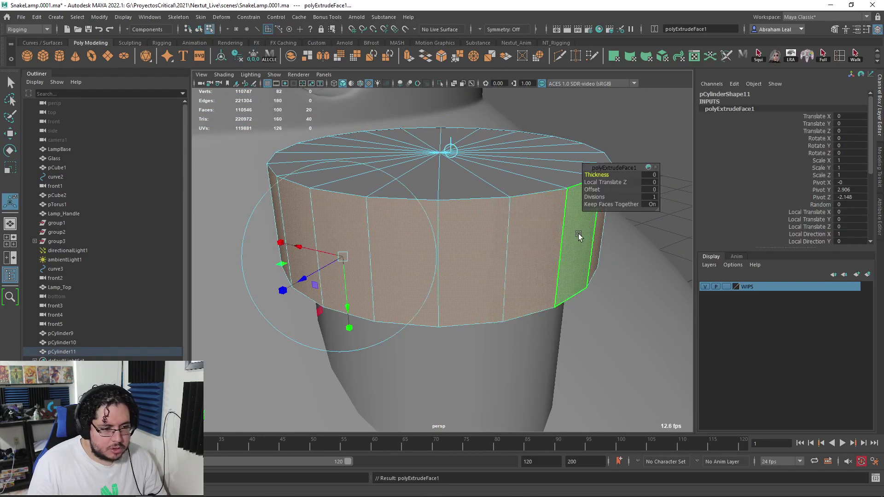
pyautogui.moveTo(292, 281)
pyautogui.mouseDown()
pyautogui.moveTo(300, 276)
pyautogui.moveTo(292, 280)
pyautogui.mouseUp()
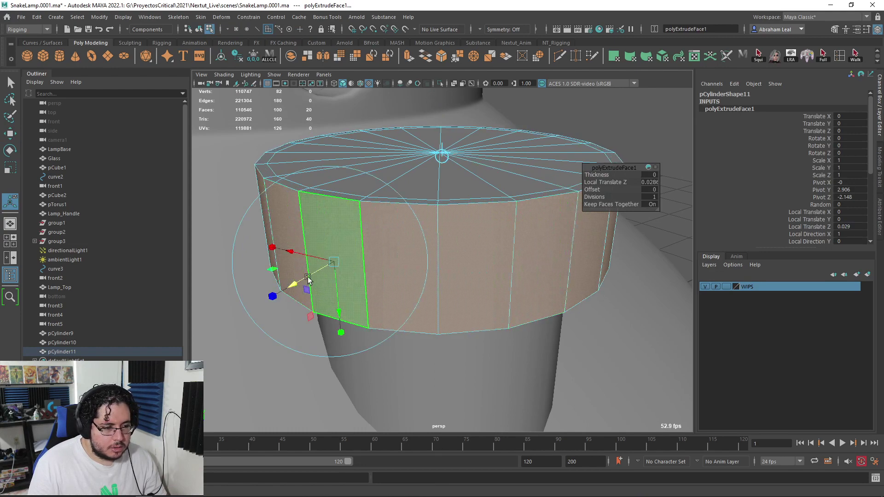
# Turn off Keep Faces Together to split the extrusion into ribs, and extrude the rib faces again by about 0.006.
pyautogui.click(621, 204)
pyautogui.keyDown('alt'); pyautogui.moveTo(315, 247); pyautogui.dragTo(328, 264); pyautogui.keyUp('alt')
pyautogui.moveTo(384, 302); pyautogui.dragTo(365, 343)
pyautogui.keyDown('alt'); pyautogui.moveTo(401, 263); pyautogui.dragTo(466, 279); pyautogui.keyUp('alt')
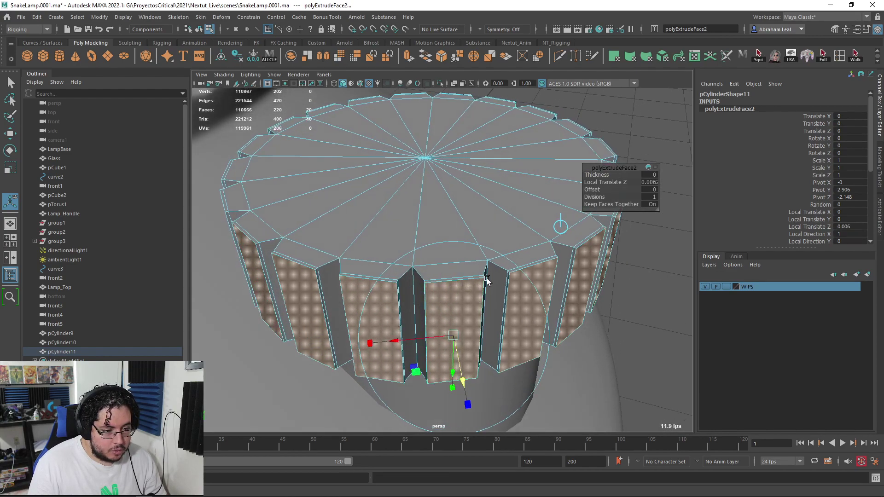
# Preview the ribbed cylinder smoothed and return it to unsmoothed display in object mode.
pyautogui.press('3')
pyautogui.keyDown('alt'); pyautogui.moveTo(505, 316); pyautogui.dragTo(555, 327); pyautogui.keyUp('alt')
pyautogui.press('q')
pyautogui.hotkey('shift', '.')
pyautogui.hotkey('shift', '.')
pyautogui.click(653, 252)
pyautogui.moveTo(564, 248); pyautogui.dragTo(612, 221, button='right')
pyautogui.press('1')
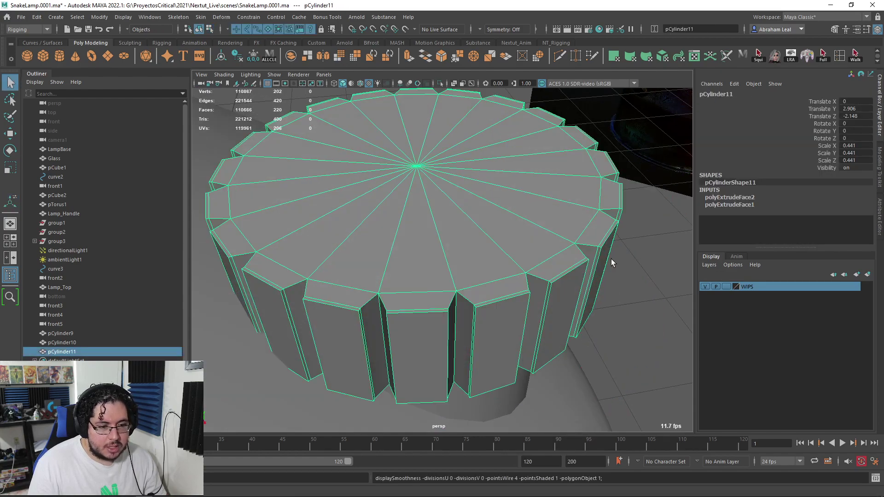
# Insert edge loops near the upper and lower rims of the ribbed cylinder with Multi-Cut, and turn on its smooth preview.
pyautogui.click(560, 56)
pyautogui.keyDown('alt'); pyautogui.moveTo(539, 223); pyautogui.dragTo(528, 214); pyautogui.keyUp('alt')
pyautogui.keyDown('alt'); pyautogui.moveTo(476, 234); pyautogui.dragTo(489, 217); pyautogui.keyUp('alt')
pyautogui.press('w')
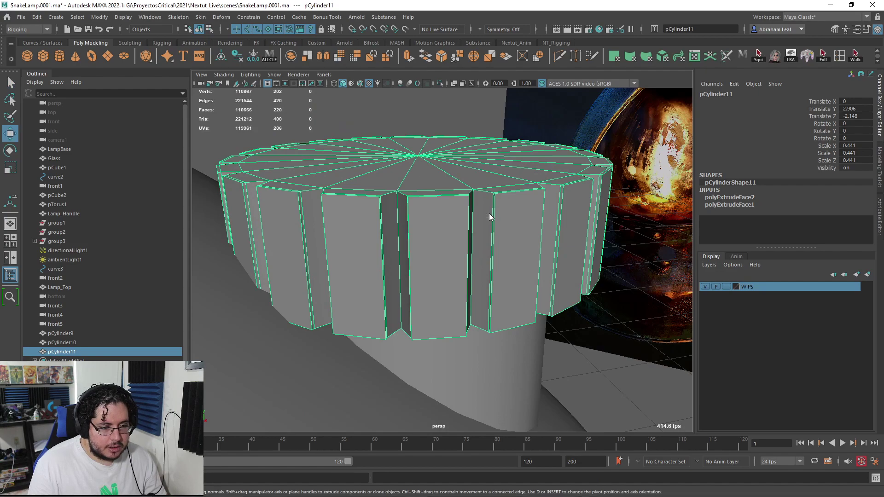
pyautogui.click(561, 57)
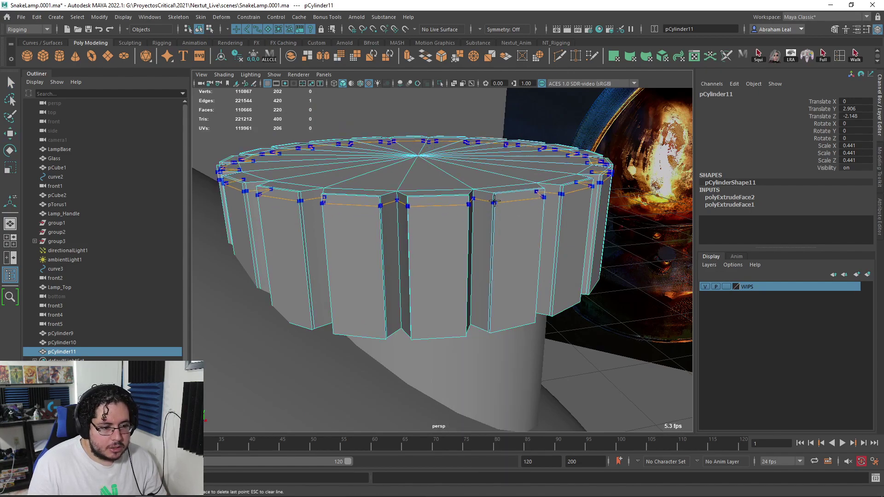
pyautogui.keyDown('ctrl'); pyautogui.click(486, 339); pyautogui.keyUp('ctrl')
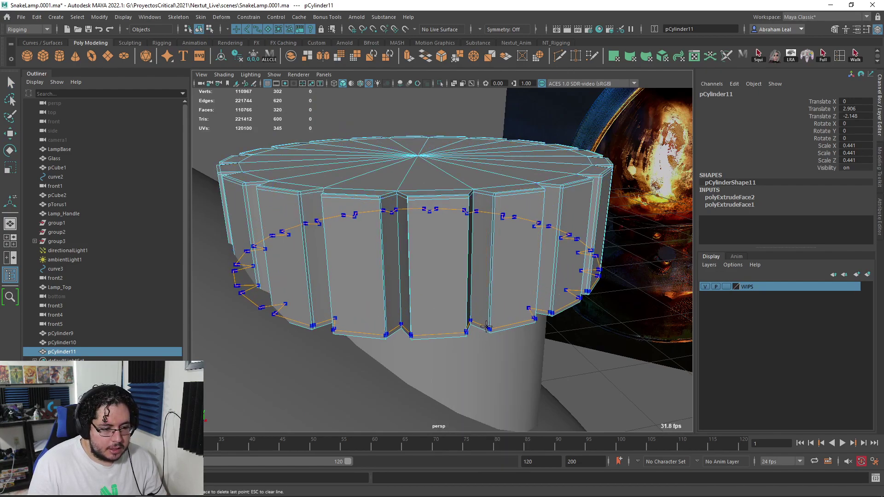
pyautogui.press('3')
pyautogui.press('q')
pyautogui.click(594, 385)
pyautogui.scroll(-5, 594, 385)
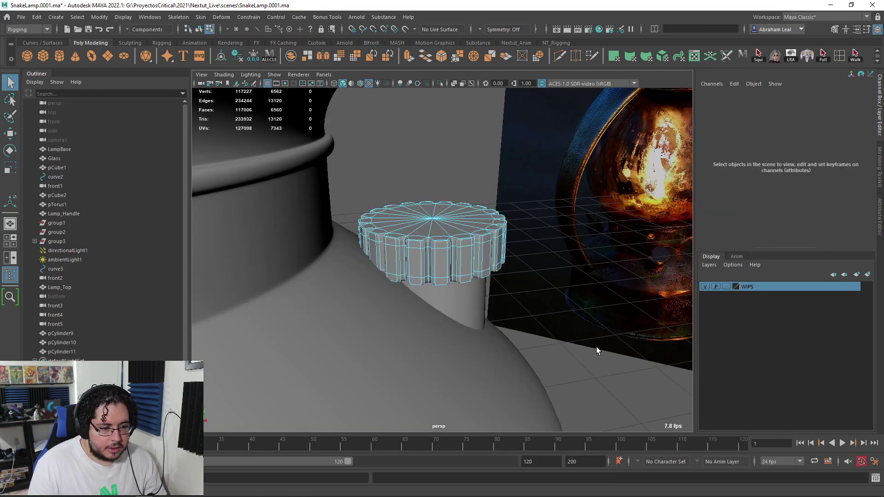
# Examine the ribbed cap from several angles, comparing its smoothed and unsmoothed display.
pyautogui.keyDown('alt'); pyautogui.moveTo(598, 349); pyautogui.dragTo(581, 400); pyautogui.keyUp('alt')
pyautogui.moveTo(474, 272); pyautogui.dragTo(548, 212, button='right')
pyautogui.keyDown('alt'); pyautogui.moveTo(545, 257); pyautogui.dragTo(503, 261); pyautogui.keyUp('alt')
pyautogui.click(504, 261)
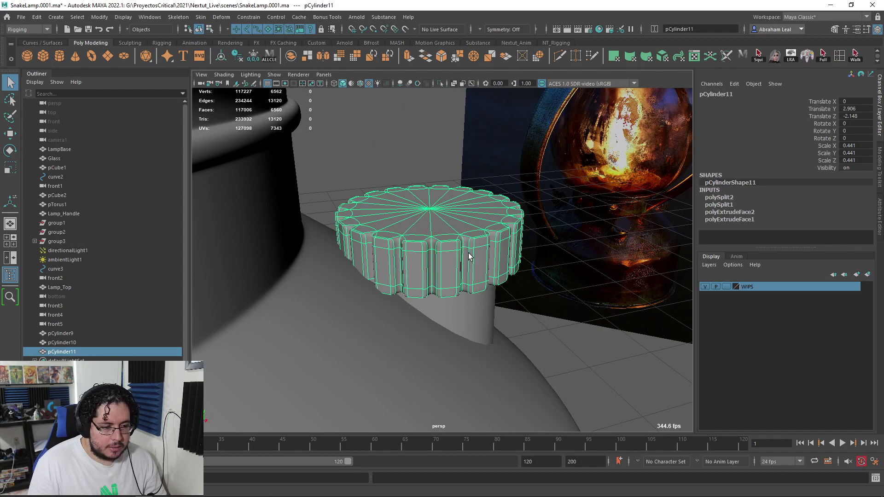
pyautogui.scroll(5, 428, 283)
pyautogui.press('1')
pyautogui.keyDown('alt'); pyautogui.moveTo(431, 284); pyautogui.dragTo(355, 264); pyautogui.keyUp('alt')
pyautogui.press('3')
pyautogui.scroll(-4, 472, 323)
pyautogui.keyDown('alt'); pyautogui.moveTo(472, 324); pyautogui.dragTo(533, 340); pyautogui.keyUp('alt')
# Preview the lower neck cylinder smoothed and return it to unsmoothed display.
pyautogui.click(533, 340)
pyautogui.scroll(-4, 533, 340)
pyautogui.keyDown('alt'); pyautogui.moveTo(533, 340); pyautogui.dragTo(540, 247, button='middle'); pyautogui.keyUp('alt')
pyautogui.keyDown('alt'); pyautogui.moveTo(540, 247); pyautogui.dragTo(528, 248); pyautogui.keyUp('alt')
pyautogui.click(548, 244)
pyautogui.hotkey('ctrl', 'z')
pyautogui.press('3')
pyautogui.keyDown('alt'); pyautogui.moveTo(599, 253); pyautogui.dragTo(516, 217); pyautogui.keyUp('alt')
pyautogui.press('1')
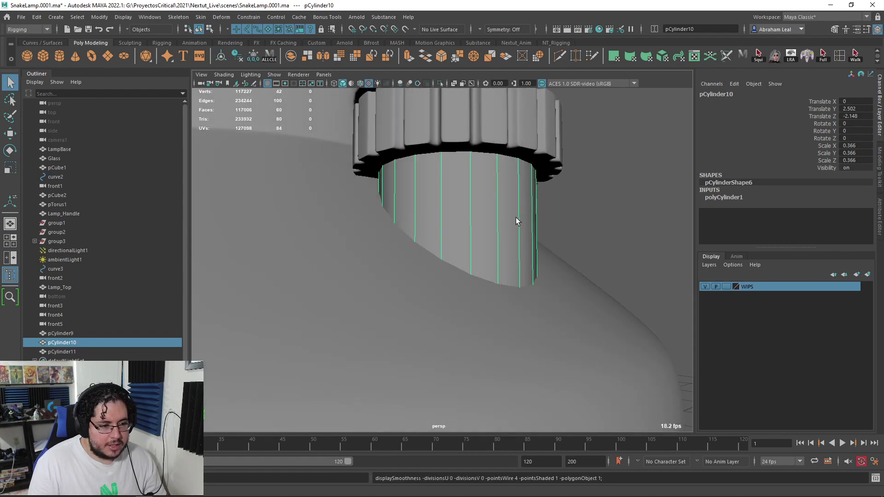
pyautogui.click(439, 83)
pyautogui.moveTo(494, 159); pyautogui.dragTo(546, 152, button='right')
pyautogui.click(553, 150)
pyautogui.click(439, 83)
pyautogui.scroll(-5, 458, 170)
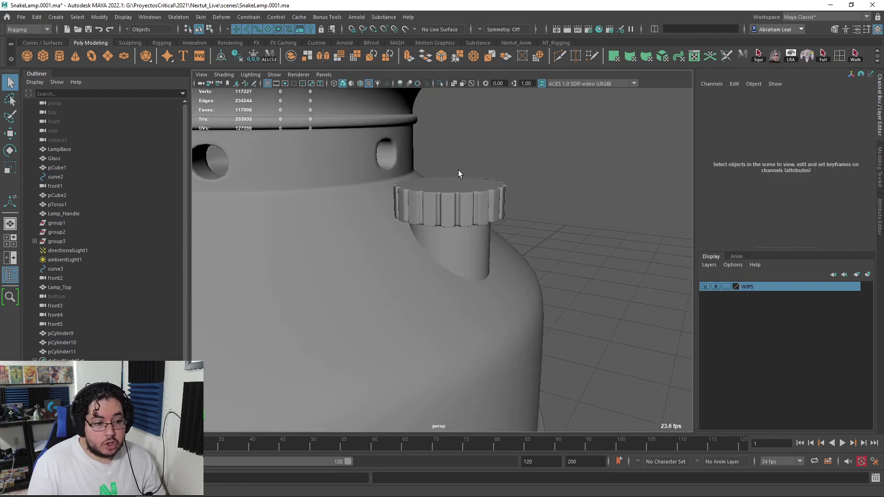
pyautogui.click(479, 254)
pyautogui.scroll(5, 479, 254)
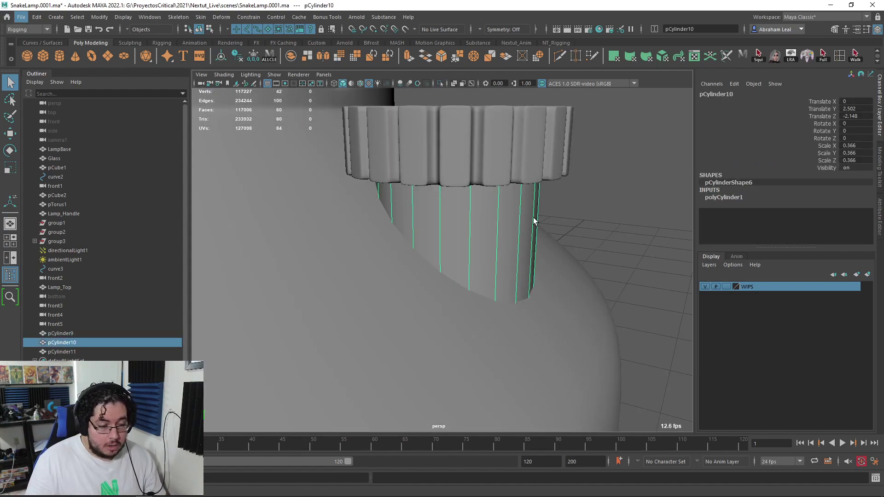
pyautogui.click(527, 126)
pyautogui.scroll(-2, 527, 126)
pyautogui.keyDown('alt'); pyautogui.moveTo(610, 225); pyautogui.dragTo(490, 226); pyautogui.keyUp('alt')
pyautogui.scroll(-4, 571, 187)
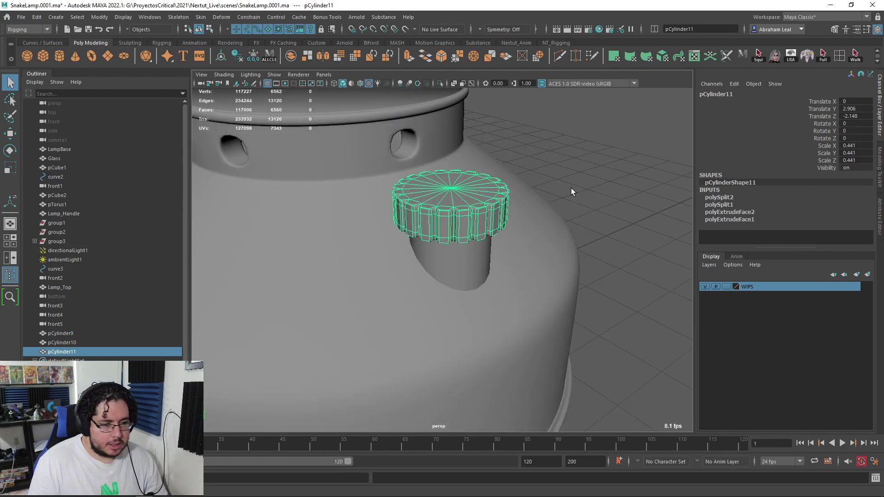
# Isolate the neck cylinder with the lamp base and delete the center vertex of the cylinder's top cap to open it.
pyautogui.click(481, 269)
pyautogui.keyDown('shift'); pyautogui.click(536, 273); pyautogui.keyUp('shift')
pyautogui.click(440, 85)
pyautogui.keyDown('alt'); pyautogui.moveTo(460, 152); pyautogui.dragTo(481, 201); pyautogui.keyUp('alt')
pyautogui.scroll(4, 479, 200)
pyautogui.moveTo(479, 199); pyautogui.dragTo(456, 198, button='right')
pyautogui.click(457, 195)
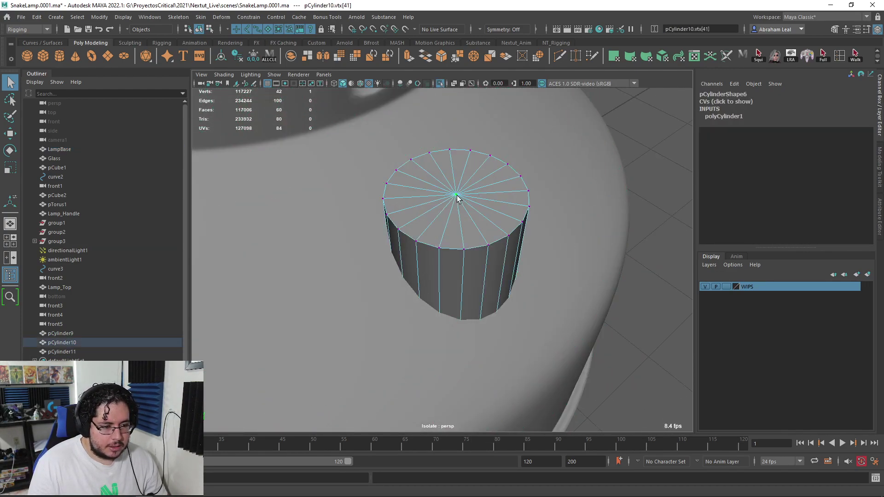
pyautogui.press('Delete')
pyautogui.hotkey('ctrl', 'z')
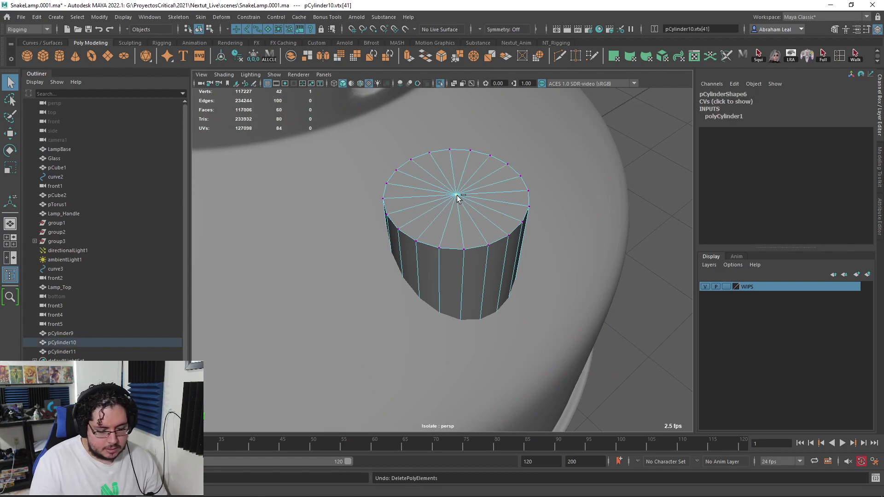
pyautogui.press('Delete')
# Delete the neck cylinder's bottom cap faces in wireframe display, and return to object mode with textured shading.
pyautogui.moveTo(470, 217); pyautogui.dragTo(549, 158, button='right')
pyautogui.press('4')
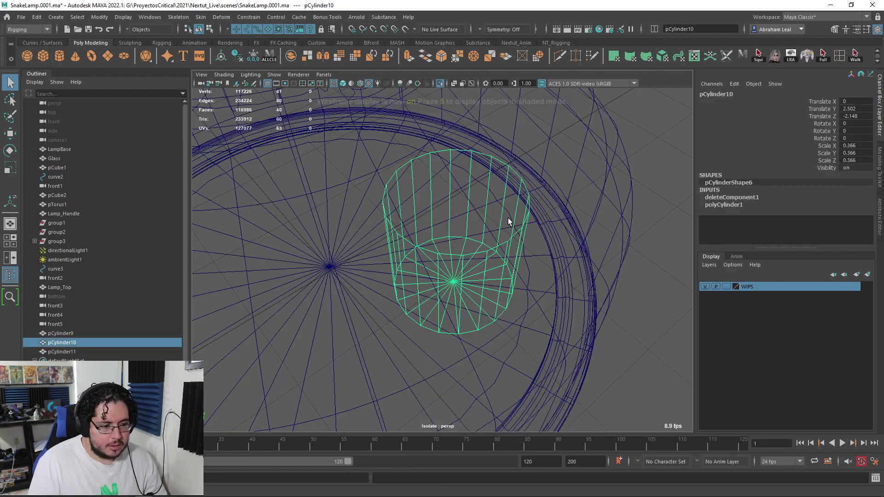
pyautogui.keyDown('alt'); pyautogui.moveTo(487, 273); pyautogui.dragTo(503, 242); pyautogui.keyUp('alt')
pyautogui.moveTo(504, 243); pyautogui.dragTo(505, 273, button='right')
pyautogui.moveTo(559, 257); pyautogui.dragTo(349, 365)
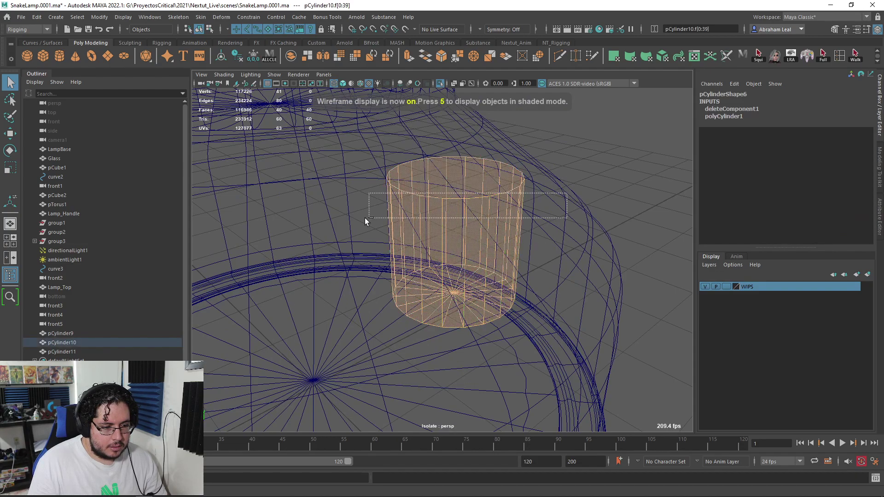
pyautogui.keyDown('ctrl'); pyautogui.moveTo(377, 215); pyautogui.dragTo(328, 228); pyautogui.keyUp('ctrl')
pyautogui.press('Delete')
pyautogui.keyDown('alt'); pyautogui.moveTo(399, 220); pyautogui.dragTo(483, 195); pyautogui.keyUp('alt')
pyautogui.moveTo(485, 195); pyautogui.dragTo(512, 185, button='right')
pyautogui.click(505, 202)
pyautogui.moveTo(503, 222)
pyautogui.keyDown('alt'); pyautogui.mouseDown()
pyautogui.moveTo(458, 236)
pyautogui.moveTo(465, 238)
pyautogui.moveTo(424, 227)
pyautogui.mouseUp(); pyautogui.keyUp('alt')
pyautogui.press('6')
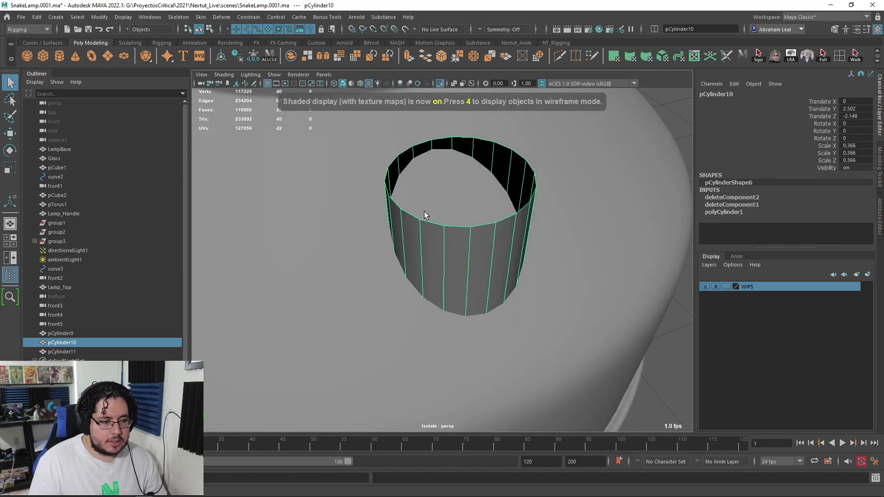
# Extrude the neck cylinder's faces with a local translate Z of about -0.039 to give it wall thickness.
pyautogui.click(436, 194)
pyautogui.keyDown('alt'); pyautogui.moveTo(438, 194); pyautogui.dragTo(371, 200); pyautogui.keyUp('alt')
pyautogui.keyDown('alt'); pyautogui.moveTo(371, 200); pyautogui.dragTo(406, 204, button='right'); pyautogui.keyUp('alt')
pyautogui.moveTo(406, 204)
pyautogui.keyDown('alt'); pyautogui.mouseDown()
pyautogui.moveTo(491, 204)
pyautogui.moveTo(381, 192)
pyautogui.moveTo(446, 220)
pyautogui.moveTo(506, 201)
pyautogui.mouseUp(); pyautogui.keyUp('alt')
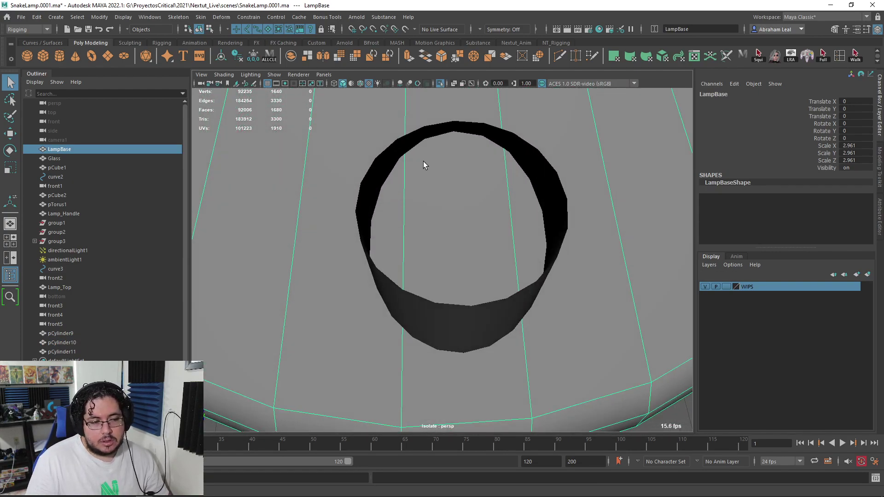
pyautogui.keyDown('alt'); pyautogui.moveTo(412, 148); pyautogui.dragTo(400, 164); pyautogui.keyUp('alt')
pyautogui.click(430, 119)
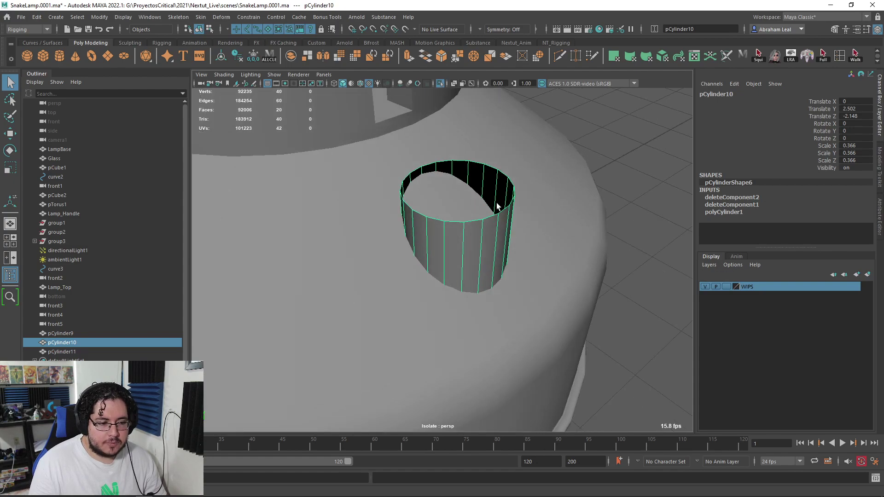
pyautogui.scroll(5, 496, 204)
pyautogui.keyDown('alt'); pyautogui.moveTo(536, 168); pyautogui.dragTo(523, 207, button='middle'); pyautogui.keyUp('alt')
pyautogui.hotkey('ctrl', 'e')
pyautogui.moveTo(375, 370); pyautogui.dragTo(395, 353)
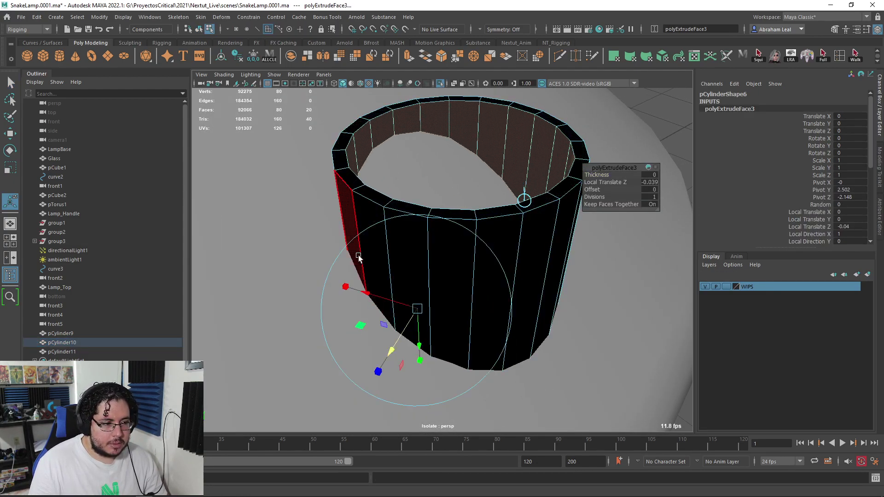
# Switch to the Modeling command set and reverse the neck cylinder's face normals.
pyautogui.press('F8')
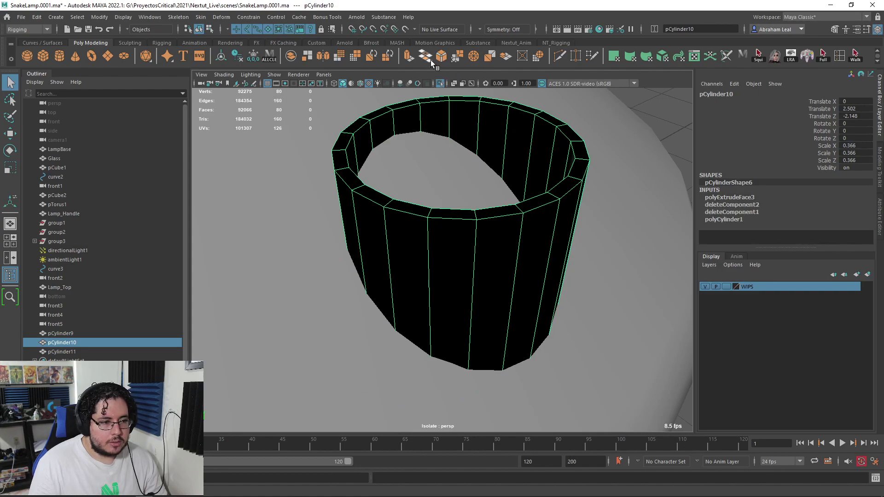
pyautogui.click(251, 18)
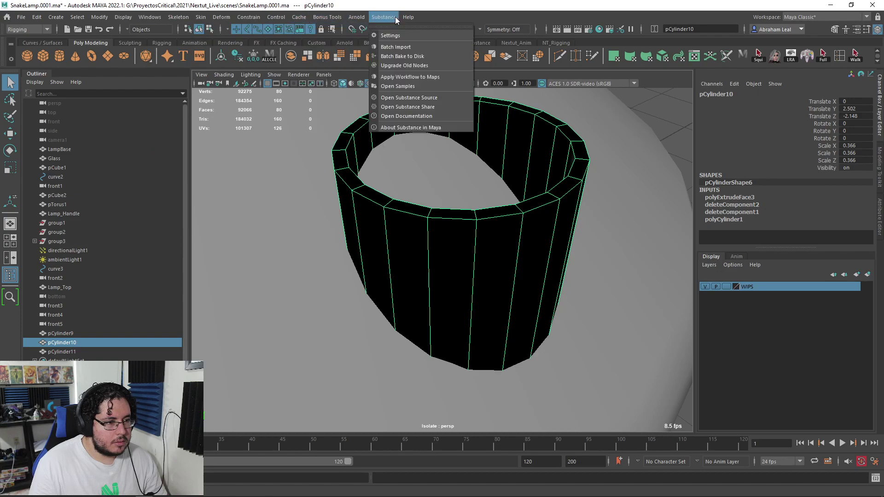
pyautogui.click(18, 39)
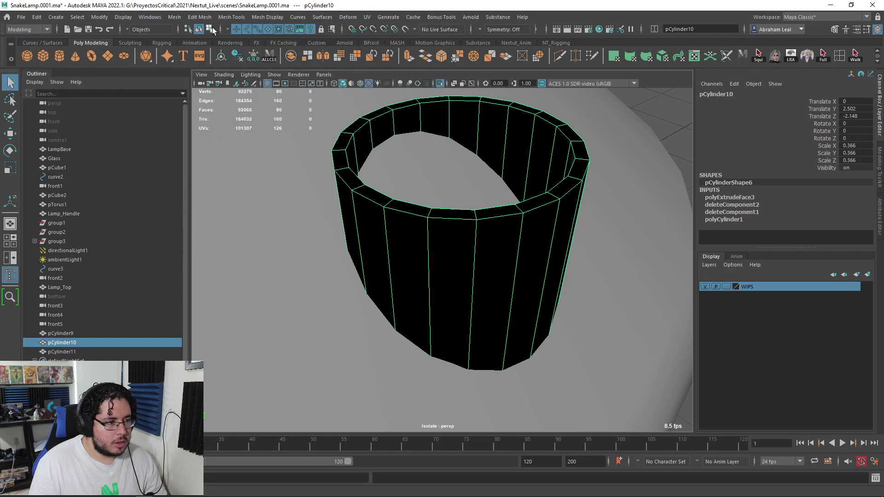
pyautogui.click(267, 17)
pyautogui.click(281, 59)
# Bevel the inner and outer edge loops of the neck's top rim with a fraction of about 0.24.
pyautogui.press('F10')
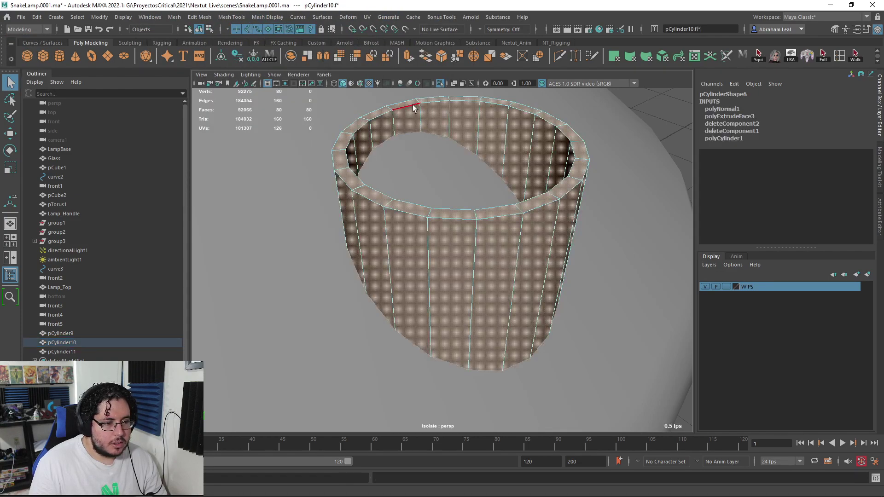
pyautogui.doubleClick(399, 102)
pyautogui.hotkey('ctrl', 'b')
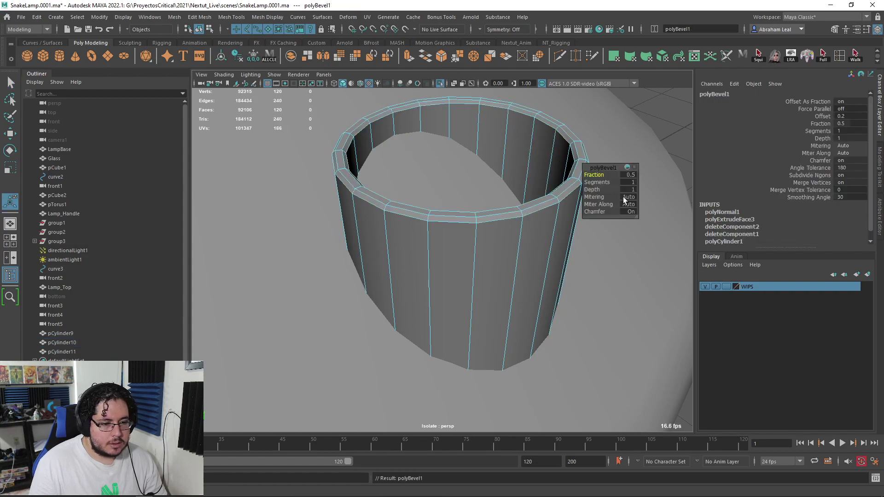
pyautogui.moveTo(596, 173); pyautogui.dragTo(599, 173)
pyautogui.keyDown('alt'); pyautogui.moveTo(569, 192); pyautogui.dragTo(578, 166); pyautogui.keyUp('alt')
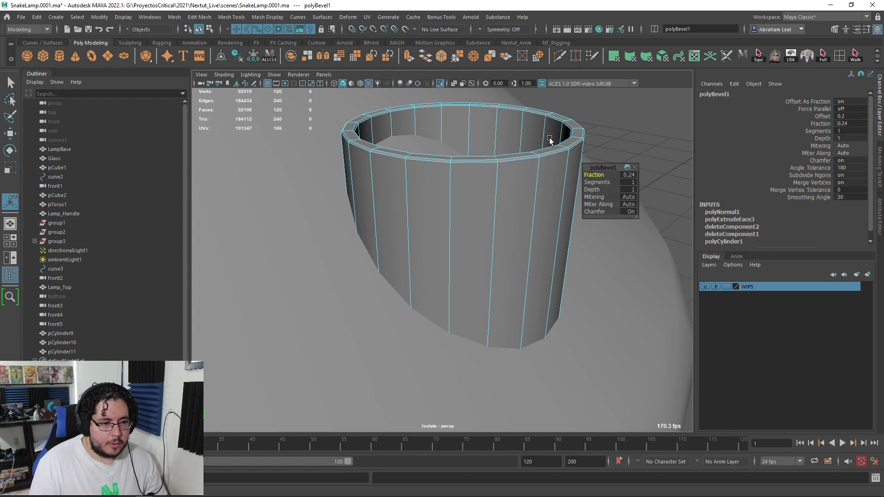
# Insert four closely spaced horizontal edge loops around the neck just below the rim with Multi-Cut.
pyautogui.keyDown('alt'); pyautogui.moveTo(545, 116); pyautogui.dragTo(525, 119); pyautogui.keyUp('alt')
pyautogui.hotkey('ctrl', 'shift', 'x')
pyautogui.keyDown('ctrl'); pyautogui.click(520, 112); pyautogui.keyUp('ctrl')
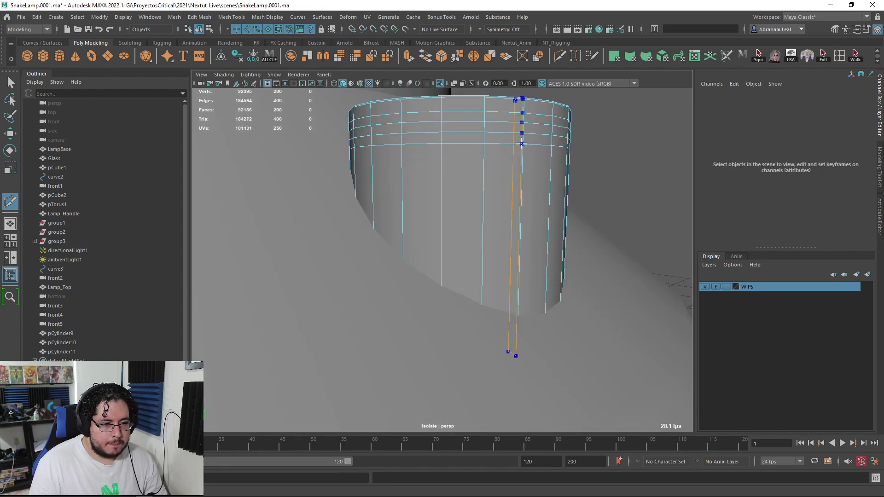
pyautogui.keyDown('alt'); pyautogui.moveTo(523, 154); pyautogui.dragTo(529, 162); pyautogui.keyUp('alt')
pyautogui.press('q')
# Extrude the second and fourth face bands below the rim with offset 0.01 and local translate Z about -0.011 to form grooves.
pyautogui.moveTo(475, 148); pyautogui.dragTo(441, 157, button='right')
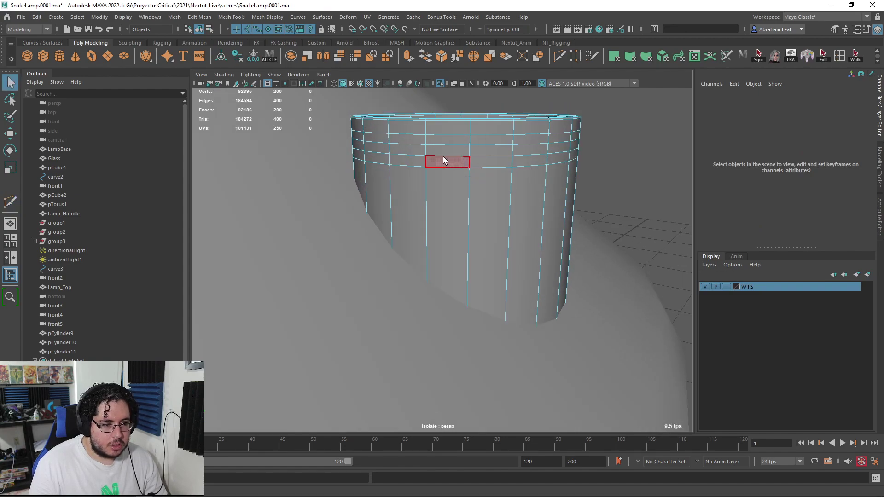
pyautogui.click(453, 161)
pyautogui.keyDown('shift'); pyautogui.doubleClick(480, 163); pyautogui.keyUp('shift')
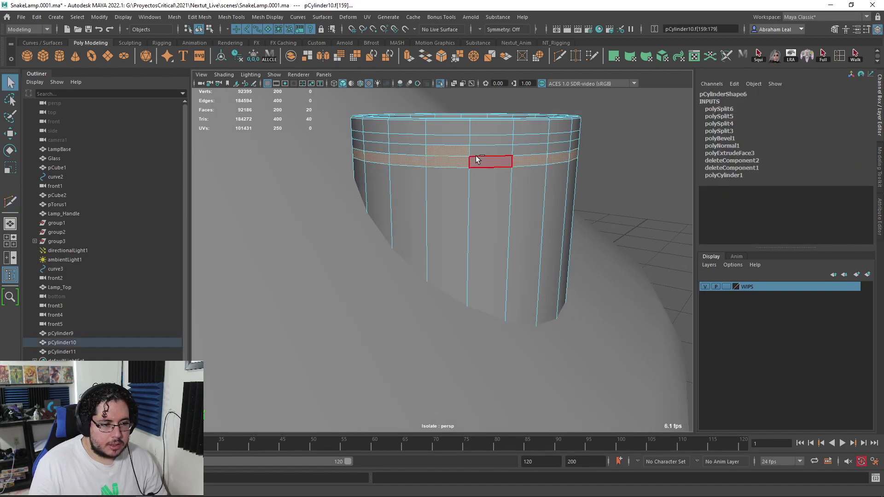
pyautogui.click(459, 152)
pyautogui.keyDown('shift'); pyautogui.doubleClick(480, 152); pyautogui.keyUp('shift')
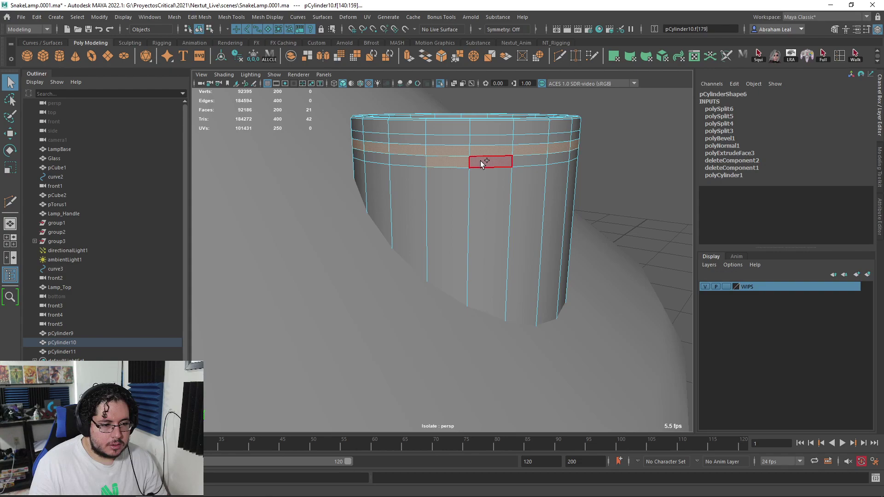
pyautogui.click(453, 162)
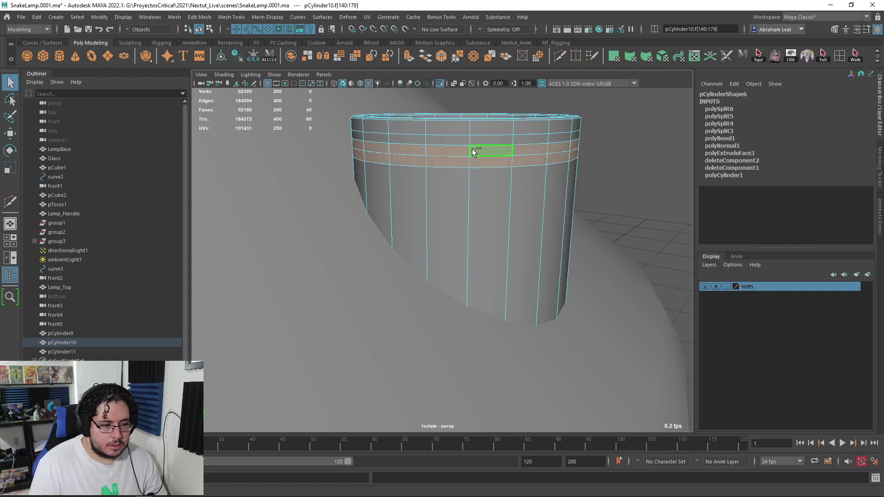
pyautogui.click(491, 140)
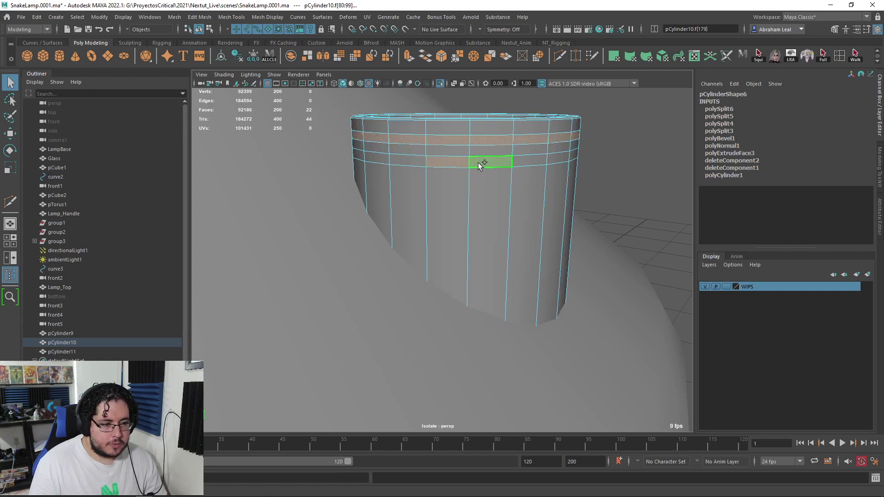
pyautogui.hotkey('ctrl', 'e')
pyautogui.moveTo(587, 189); pyautogui.dragTo(588, 186)
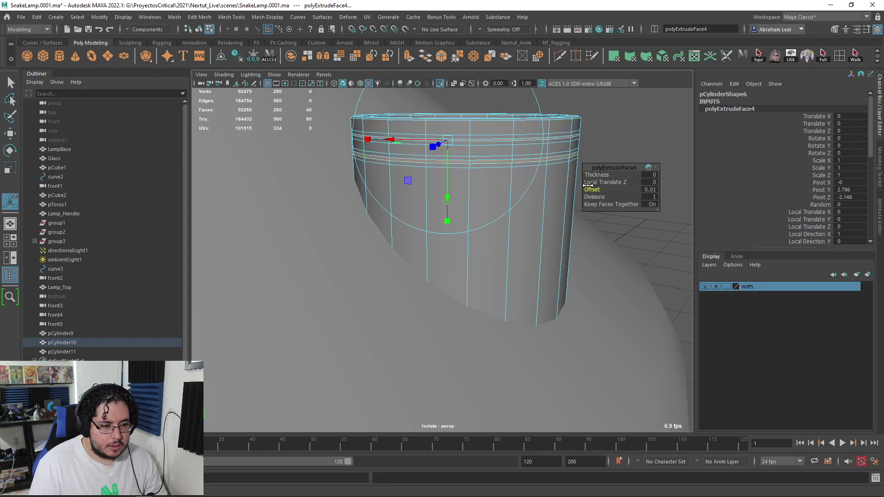
pyautogui.scroll(5, 420, 143)
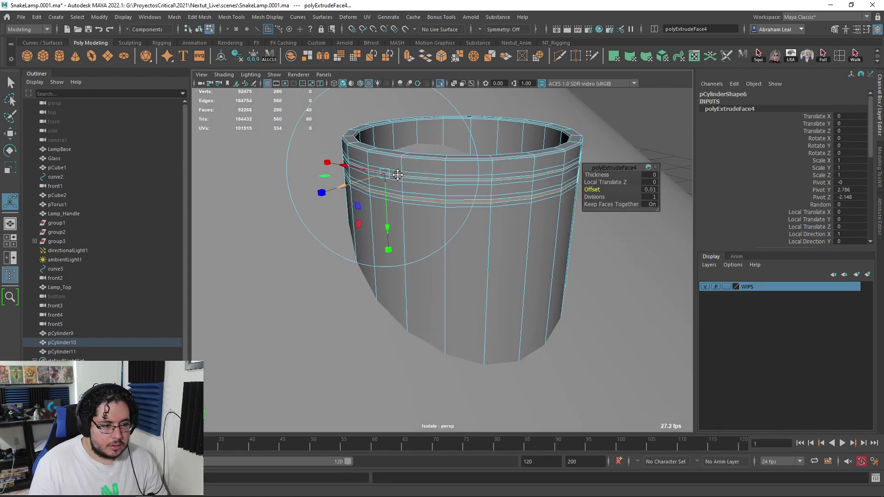
pyautogui.moveTo(359, 165); pyautogui.dragTo(364, 165)
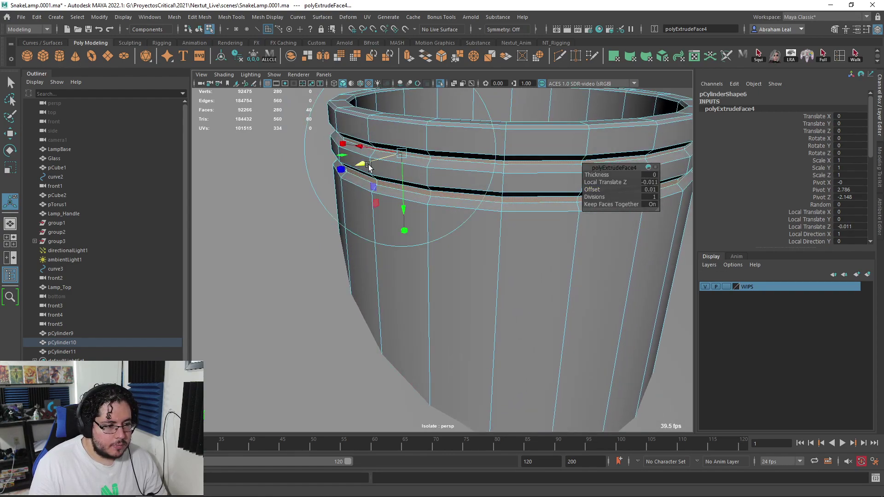
# Extrude the two raised bands between the grooves with offset 0.02 and local translate Z about -0.009, and preview the neck smoothed.
pyautogui.press('q')
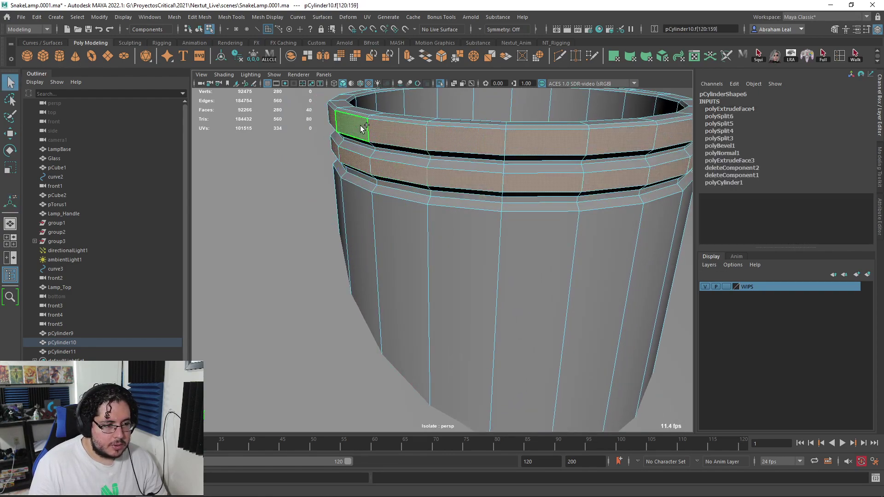
pyautogui.hotkey('ctrl', 'e')
pyautogui.moveTo(591, 189); pyautogui.dragTo(592, 186)
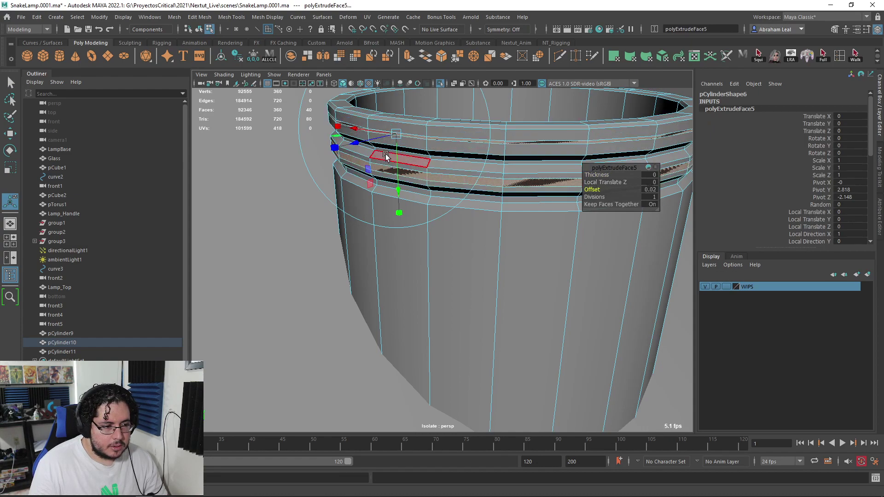
pyautogui.moveTo(362, 146); pyautogui.dragTo(357, 143)
pyautogui.press('3')
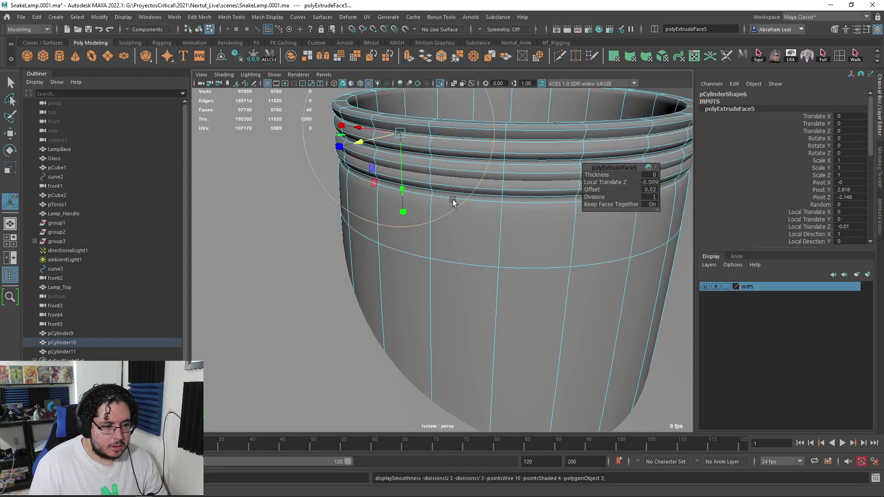
# Examine the grooved neck on the lamp base from several angles, with and without smooth preview.
pyautogui.press('F8')
pyautogui.scroll(-5, 579, 143)
pyautogui.click(580, 145)
pyautogui.keyDown('alt'); pyautogui.moveTo(573, 188); pyautogui.dragTo(527, 226); pyautogui.keyUp('alt')
pyautogui.click(523, 228)
pyautogui.scroll(2, 525, 220)
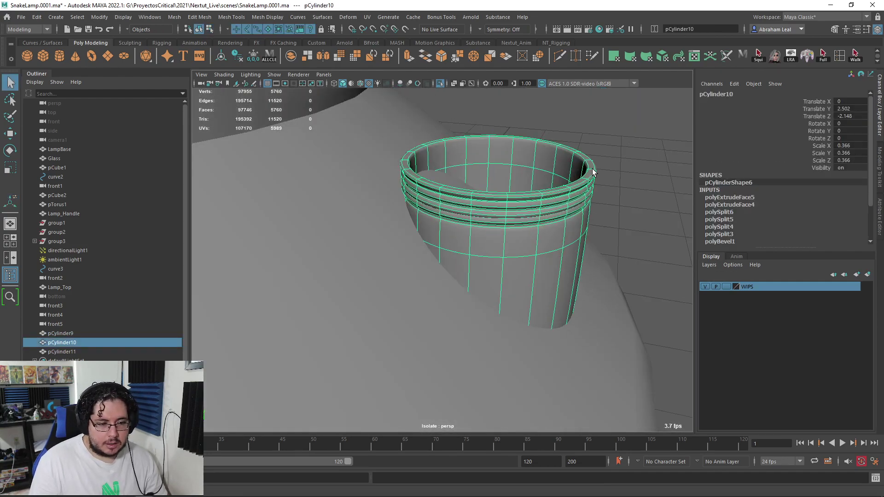
pyautogui.click(595, 169)
pyautogui.scroll(4, 623, 187)
pyautogui.keyDown('alt'); pyautogui.moveTo(623, 187); pyautogui.dragTo(637, 179); pyautogui.keyUp('alt')
pyautogui.click(638, 179)
pyautogui.press('1')
pyautogui.keyDown('alt'); pyautogui.moveTo(619, 149); pyautogui.dragTo(562, 207, button='middle'); pyautogui.keyUp('alt')
pyautogui.keyDown('alt'); pyautogui.moveTo(562, 207); pyautogui.dragTo(603, 209); pyautogui.keyUp('alt')
pyautogui.press('3')
pyautogui.click(603, 210)
pyautogui.scroll(-4, 574, 157)
pyautogui.keyDown('alt'); pyautogui.moveTo(575, 157); pyautogui.dragTo(548, 122); pyautogui.keyUp('alt')
pyautogui.scroll(-5, 510, 171)
pyautogui.click(471, 311)
pyautogui.press('3')
pyautogui.click(576, 237)
pyautogui.keyDown('alt'); pyautogui.moveTo(577, 237); pyautogui.dragTo(511, 281); pyautogui.keyUp('alt')
pyautogui.scroll(1, 560, 243)
pyautogui.scroll(3, 560, 243)
pyautogui.scroll(3, 457, 281)
pyautogui.keyDown('alt'); pyautogui.moveTo(457, 281); pyautogui.dragTo(495, 230); pyautogui.keyUp('alt')
pyautogui.scroll(5, 437, 221)
pyautogui.keyDown('alt'); pyautogui.moveTo(436, 221); pyautogui.dragTo(487, 151); pyautogui.keyUp('alt')
pyautogui.scroll(-3, 447, 236)
# Raise the neck cylinder to about 2.563 in Translate Y.
pyautogui.click(498, 175)
pyautogui.press('w')
pyautogui.scroll(-3, 496, 175)
pyautogui.click(558, 216)
pyautogui.keyDown('alt'); pyautogui.moveTo(554, 187); pyautogui.dragTo(544, 253); pyautogui.keyUp('alt')
pyautogui.hotkey('ctrl', 'z')
# Bevel the inner and outer edge loops at the neck's bottom end with a fraction of about 0.3.
pyautogui.press('4')
pyautogui.scroll(3, 541, 235)
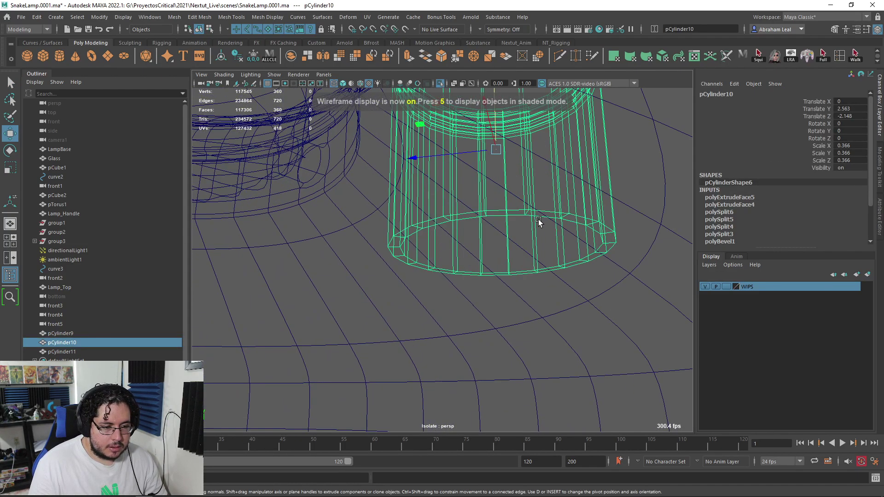
pyautogui.press('F10')
pyautogui.doubleClick(539, 215)
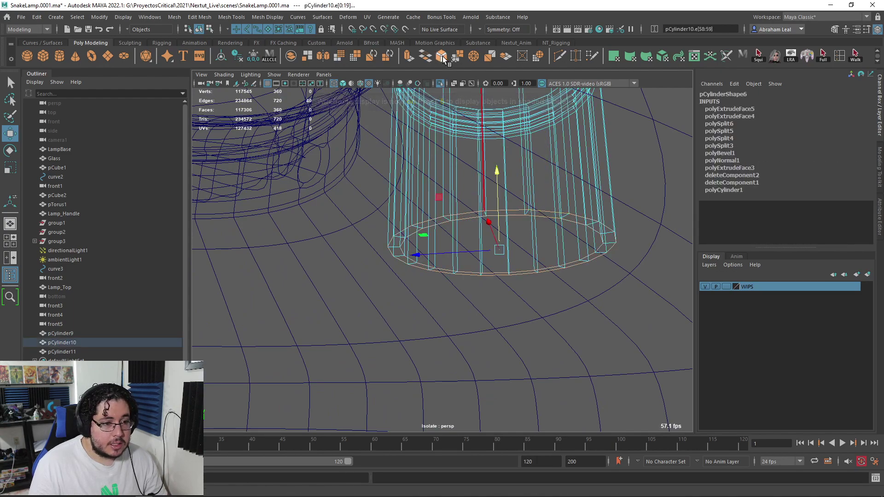
pyautogui.hotkey('ctrl', 'b')
pyautogui.moveTo(597, 172); pyautogui.dragTo(588, 171)
pyautogui.keyDown('alt'); pyautogui.moveTo(504, 172); pyautogui.dragTo(517, 185); pyautogui.keyUp('alt')
pyautogui.press('q')
pyautogui.moveTo(518, 186); pyautogui.dragTo(560, 145, button='right')
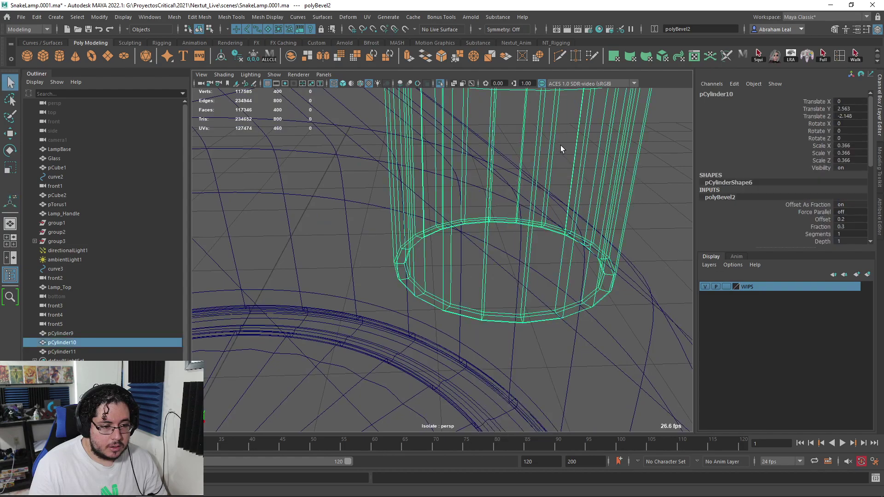
# Return to textured shading and turn off smooth preview on the lamp base.
pyautogui.scroll(-5, 560, 145)
pyautogui.click(558, 150)
pyautogui.click(478, 188)
pyautogui.click(565, 213)
pyautogui.press('6')
pyautogui.moveTo(571, 289)
pyautogui.keyDown('alt'); pyautogui.mouseDown()
pyautogui.moveTo(503, 331)
pyautogui.moveTo(456, 343)
pyautogui.mouseUp(); pyautogui.keyUp('alt')
pyautogui.click(503, 331)
pyautogui.scroll(4, 446, 274)
pyautogui.press('1')
pyautogui.scroll(-7, 435, 259)
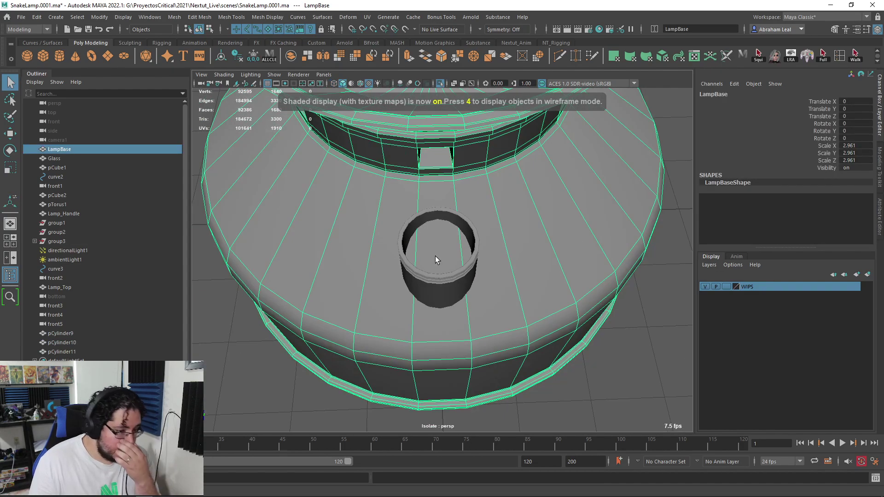
# Insert multiple evenly spaced edge loops around the lamp base's sloped upper surface where the neck meets it.
pyautogui.scroll(-3, 456, 247)
pyautogui.keyDown('alt'); pyautogui.moveTo(456, 249); pyautogui.dragTo(411, 227); pyautogui.keyUp('alt')
pyautogui.scroll(5, 452, 253)
pyautogui.scroll(3, 414, 233)
pyautogui.scroll(-5, 484, 143)
pyautogui.keyDown('alt'); pyautogui.moveTo(466, 157); pyautogui.dragTo(419, 195); pyautogui.keyUp('alt')
pyautogui.scroll(4, 460, 192)
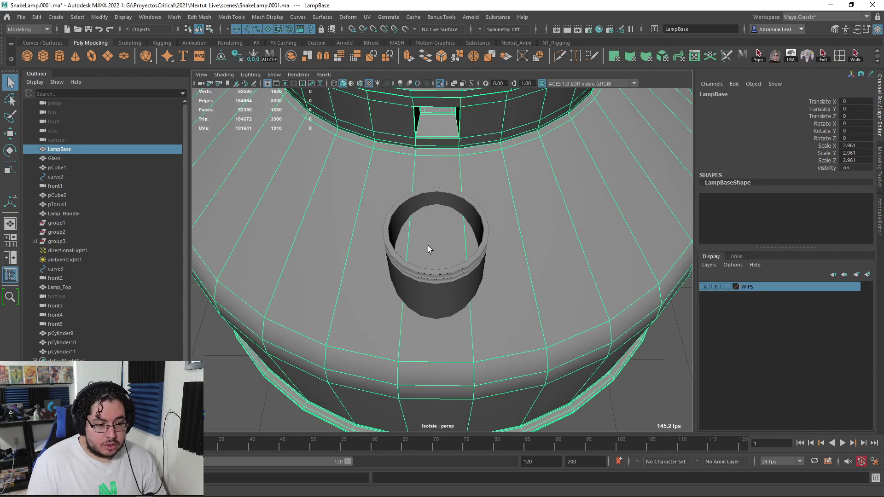
pyautogui.click(258, 19)
pyautogui.moveTo(229, 17)
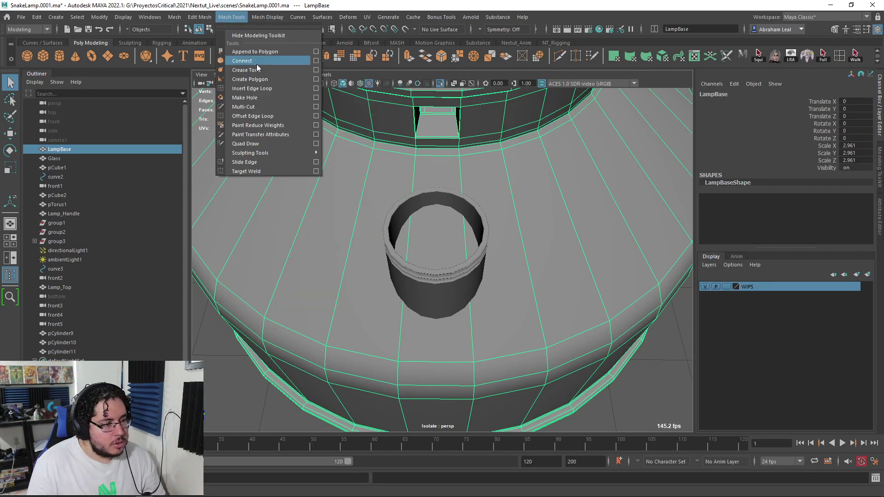
pyautogui.click(261, 88)
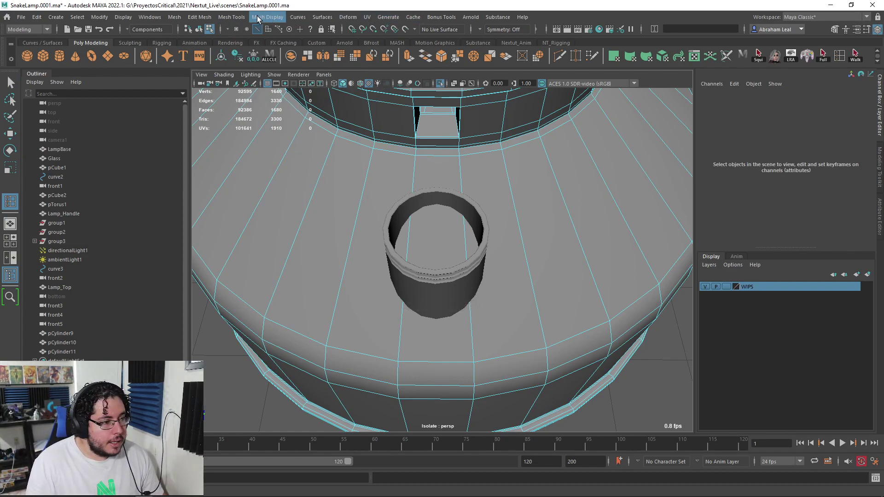
pyautogui.click(232, 17)
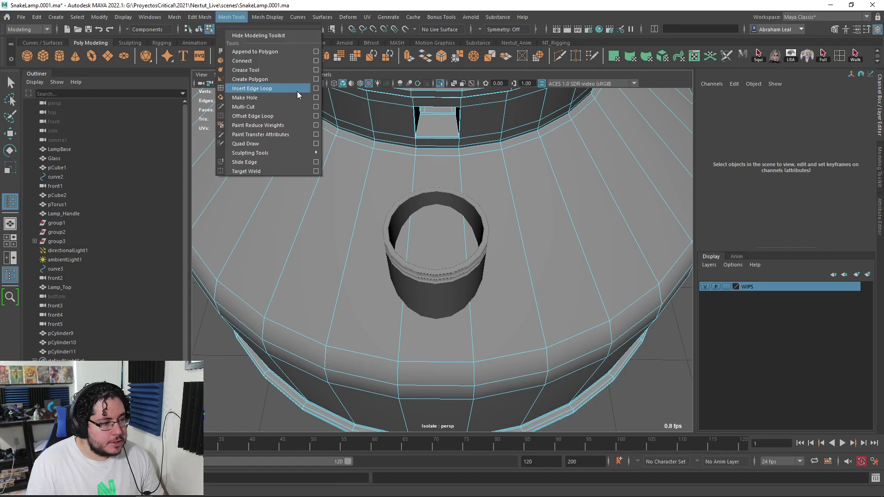
pyautogui.click(315, 88)
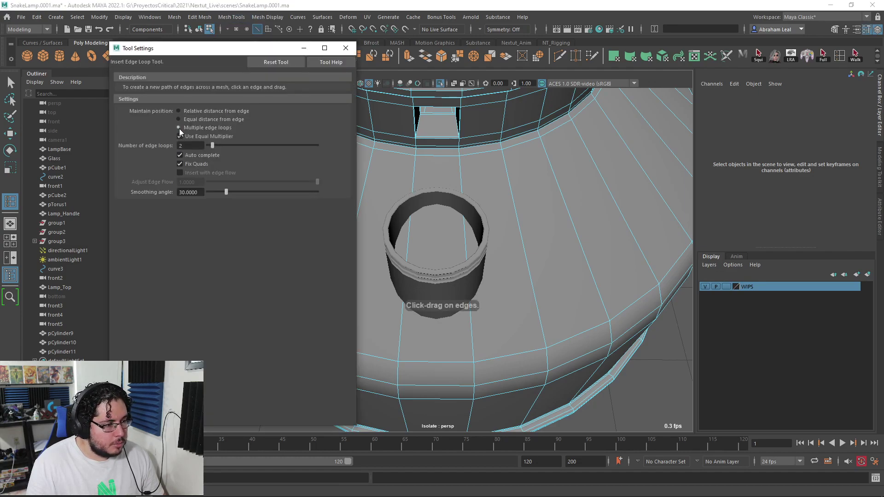
pyautogui.click(415, 177)
pyautogui.keyDown('alt'); pyautogui.moveTo(415, 176); pyautogui.dragTo(491, 239); pyautogui.keyUp('alt')
# Leave the edge loop tool, return to object selection and show the lamp base in the orthographic top view.
pyautogui.press('q')
pyautogui.scroll(2, 505, 250)
pyautogui.moveTo(491, 236); pyautogui.dragTo(525, 232, button='right')
pyautogui.press('space')
pyautogui.moveTo(492, 242); pyautogui.dragTo(446, 245)
pyautogui.press('space')
pyautogui.scroll(6, 464, 252)
pyautogui.moveTo(501, 234); pyautogui.dragTo(580, 196, button='right')
pyautogui.scroll(-4, 635, 261)
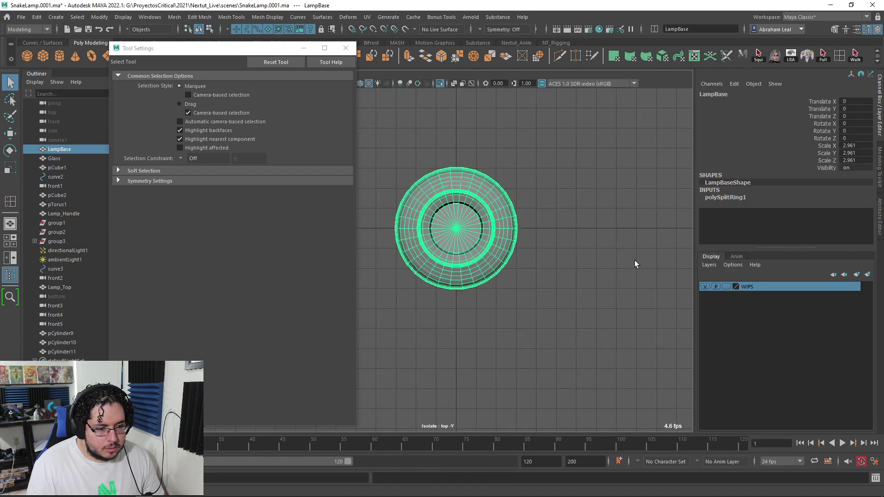
# Select the lamp base and the neck cylinder together and frame the area where they meet.
pyautogui.moveTo(584, 165); pyautogui.dragTo(459, 244)
pyautogui.scroll(6, 478, 295)
pyautogui.scroll(10, 478, 306)
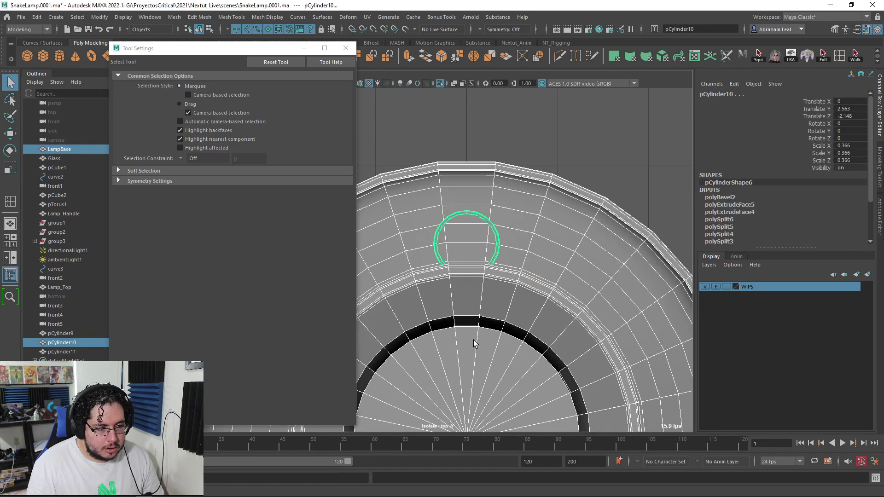
pyautogui.scroll(-5, 523, 249)
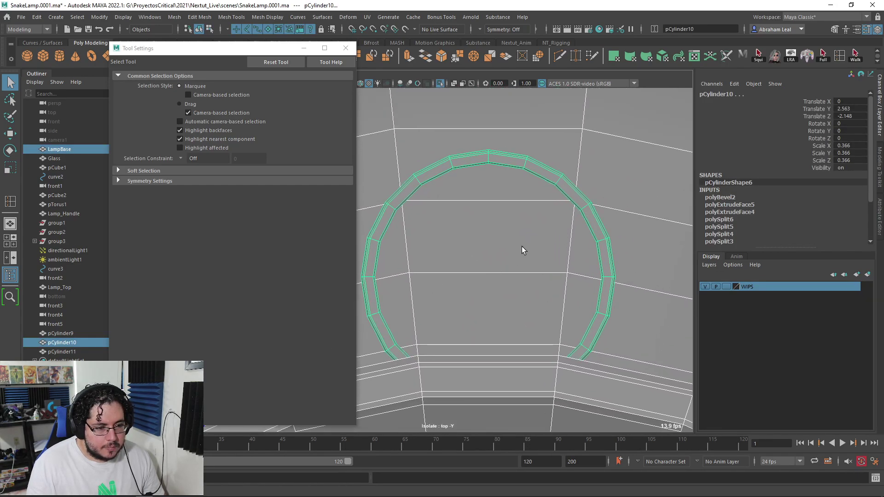
pyautogui.scroll(5, 490, 207)
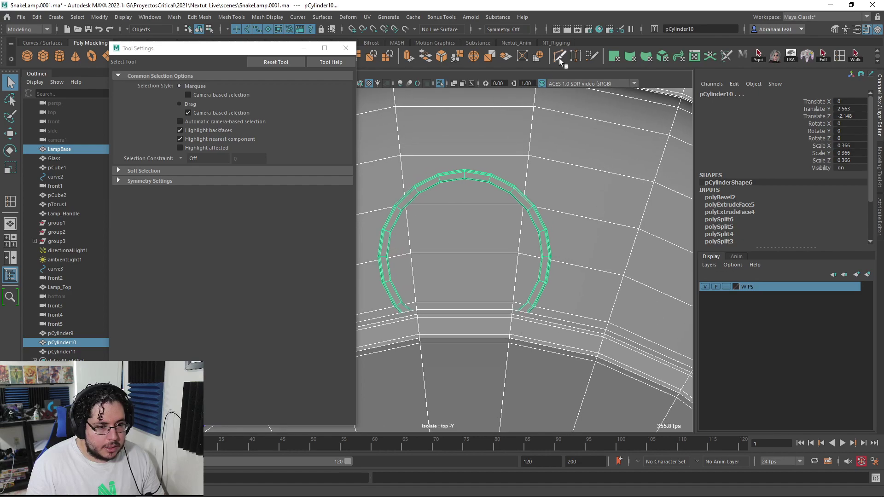
# Cut along the neck cylinder's outline on the lamp base with Multi-Cut, working in wireframe from the grid corners in the top view.
pyautogui.scroll(2, 501, 165)
pyautogui.click(545, 190)
pyautogui.press('q')
pyautogui.moveTo(389, 198); pyautogui.dragTo(548, 134)
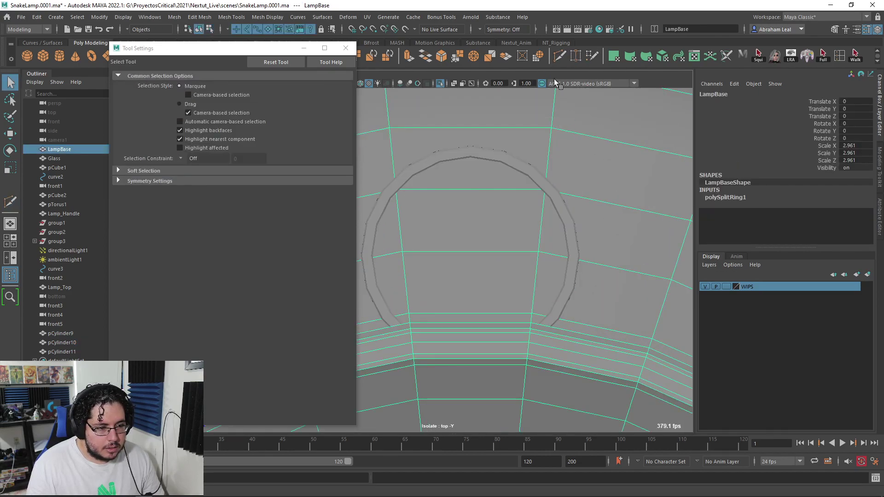
pyautogui.click(559, 57)
pyautogui.press('4')
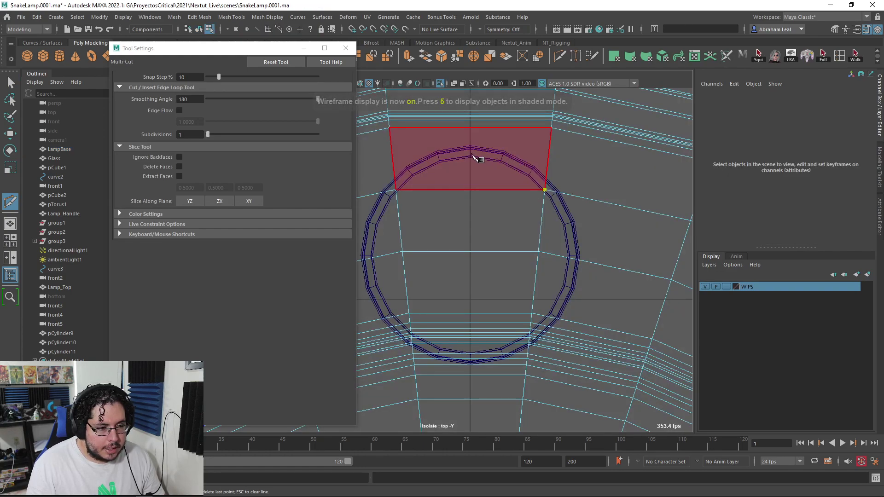
pyautogui.click(400, 188)
pyautogui.keyDown('alt'); pyautogui.moveTo(430, 212); pyautogui.dragTo(461, 195, button='middle'); pyautogui.keyUp('alt')
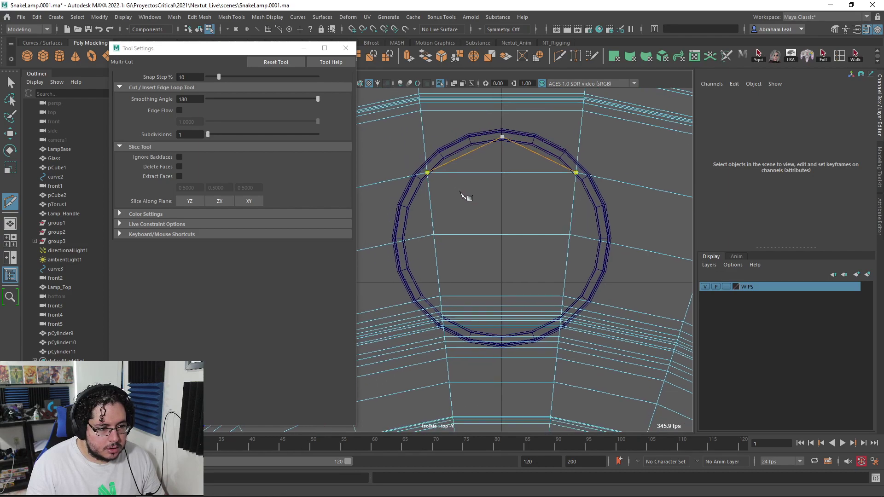
pyautogui.click(399, 243)
pyautogui.keyDown('alt'); pyautogui.moveTo(440, 297); pyautogui.dragTo(440, 282, button='middle'); pyautogui.keyUp('alt')
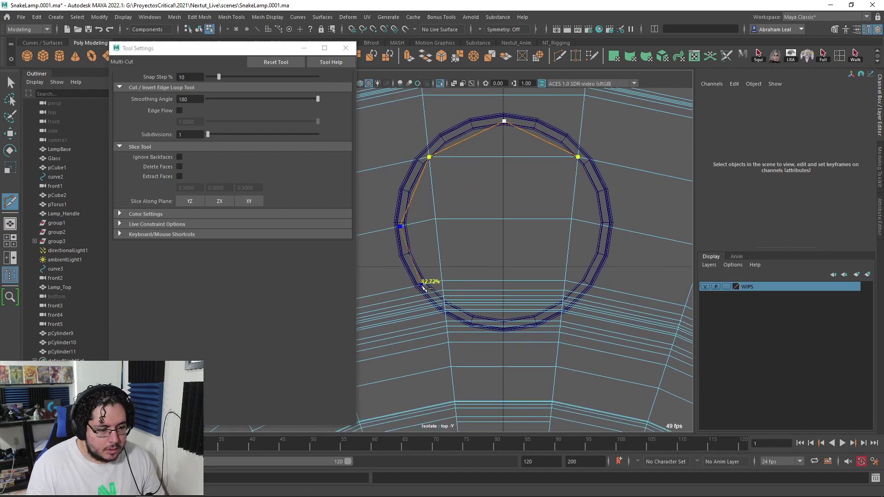
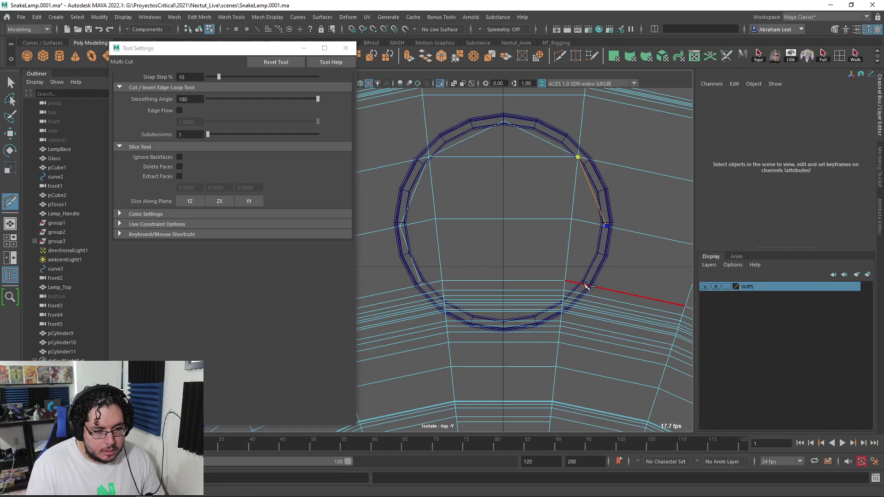
# Continue the Multi-Cut in the perspective view around the rest of the neck's outline on the sloped surface, closing the ring.
pyautogui.press('space')
pyautogui.moveTo(570, 304); pyautogui.dragTo(570, 281)
pyautogui.moveTo(530, 295)
pyautogui.keyDown('alt'); pyautogui.mouseDown()
pyautogui.moveTo(385, 325)
pyautogui.moveTo(451, 241)
pyautogui.moveTo(520, 310)
pyautogui.moveTo(617, 298)
pyautogui.mouseUp(); pyautogui.keyUp('alt')
pyautogui.scroll(4, 530, 276)
pyautogui.moveTo(529, 276)
pyautogui.keyDown('alt'); pyautogui.mouseDown()
pyautogui.moveTo(550, 281)
pyautogui.moveTo(507, 296)
pyautogui.moveTo(499, 320)
pyautogui.mouseUp(); pyautogui.keyUp('alt')
pyautogui.press('5')
pyautogui.press('4')
pyautogui.moveTo(456, 249)
pyautogui.keyDown('alt'); pyautogui.mouseDown()
pyautogui.moveTo(443, 245)
pyautogui.moveTo(468, 233)
pyautogui.moveTo(450, 233)
pyautogui.moveTo(470, 253)
pyautogui.moveTo(447, 195)
pyautogui.moveTo(526, 225)
pyautogui.mouseUp(); pyautogui.keyUp('alt')
pyautogui.press('5')
pyautogui.keyDown('alt'); pyautogui.moveTo(471, 257); pyautogui.dragTo(494, 238, button='right'); pyautogui.keyUp('alt')
pyautogui.click(517, 237)
pyautogui.keyDown('alt'); pyautogui.moveTo(530, 299); pyautogui.dragTo(541, 265, button='middle'); pyautogui.keyUp('alt')
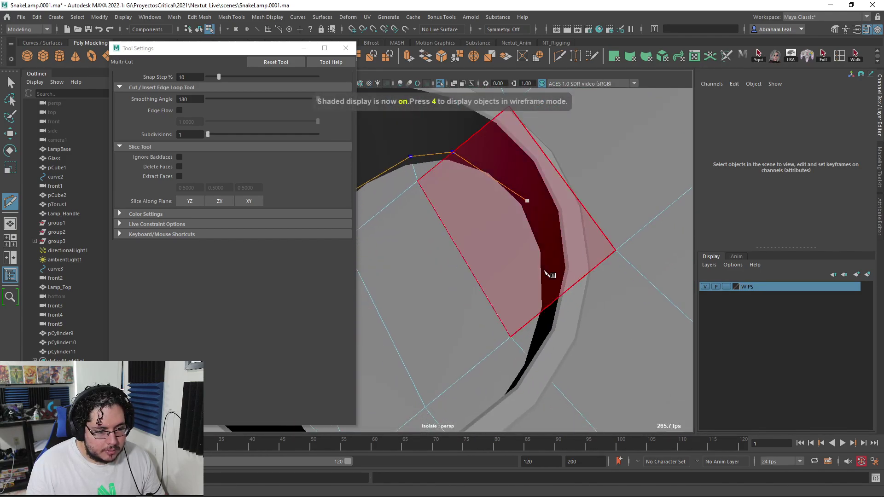
pyautogui.moveTo(567, 287)
pyautogui.keyDown('alt'); pyautogui.mouseDown()
pyautogui.moveTo(554, 287)
pyautogui.moveTo(609, 275)
pyautogui.moveTo(496, 247)
pyautogui.moveTo(532, 276)
pyautogui.moveTo(522, 280)
pyautogui.moveTo(533, 300)
pyautogui.moveTo(530, 286)
pyautogui.moveTo(562, 311)
pyautogui.moveTo(532, 254)
pyautogui.moveTo(509, 241)
pyautogui.moveTo(517, 243)
pyautogui.mouseUp(); pyautogui.keyUp('alt')
pyautogui.click(526, 246)
pyautogui.press('4')
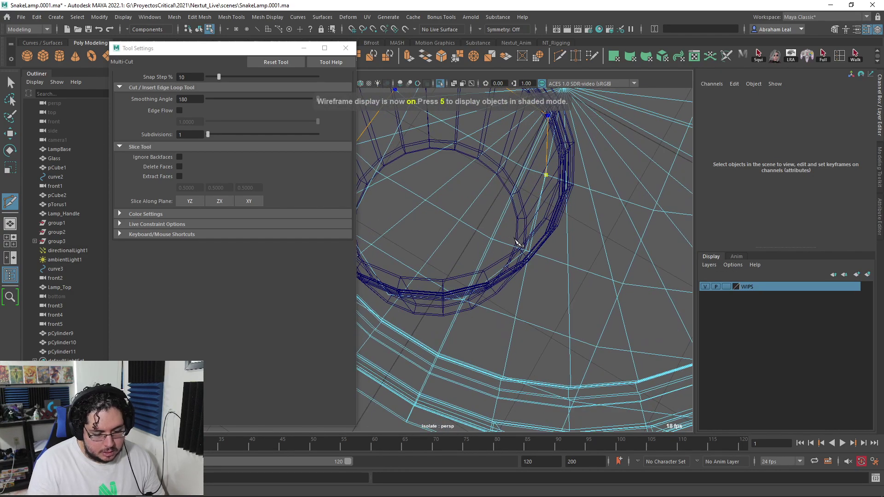
# Delete the lamp base faces enclosed by the cut ring beneath the neck to open a hole.
pyautogui.press('q')
pyautogui.moveTo(523, 180); pyautogui.dragTo(527, 198, button='right')
pyautogui.press('6')
pyautogui.moveTo(518, 209)
pyautogui.keyDown('alt'); pyautogui.mouseDown()
pyautogui.moveTo(537, 193)
pyautogui.moveTo(549, 227)
pyautogui.moveTo(455, 207)
pyautogui.moveTo(499, 269)
pyautogui.moveTo(451, 263)
pyautogui.mouseUp(); pyautogui.keyUp('alt')
pyautogui.click(454, 242)
pyautogui.keyDown('shift'); pyautogui.click(511, 207); pyautogui.keyUp('shift')
pyautogui.keyDown('shift'); pyautogui.click(489, 333); pyautogui.keyUp('shift')
pyautogui.press('Delete')
pyautogui.moveTo(489, 333)
pyautogui.keyDown('alt'); pyautogui.mouseDown()
pyautogui.moveTo(508, 175)
pyautogui.moveTo(537, 225)
pyautogui.moveTo(579, 207)
pyautogui.moveTo(529, 176)
pyautogui.moveTo(555, 290)
pyautogui.moveTo(571, 264)
pyautogui.moveTo(573, 294)
pyautogui.moveTo(437, 237)
pyautogui.moveTo(500, 272)
pyautogui.moveTo(442, 245)
pyautogui.mouseUp(); pyautogui.keyUp('alt')
# Return to object selection and isolate the lamp base without the neck cylinder in textured shading.
pyautogui.press('F8')
pyautogui.click(507, 174)
pyautogui.scroll(-4, 508, 175)
pyautogui.click(572, 263)
pyautogui.scroll(6, 573, 263)
pyautogui.press('6')
pyautogui.scroll(-6, 488, 269)
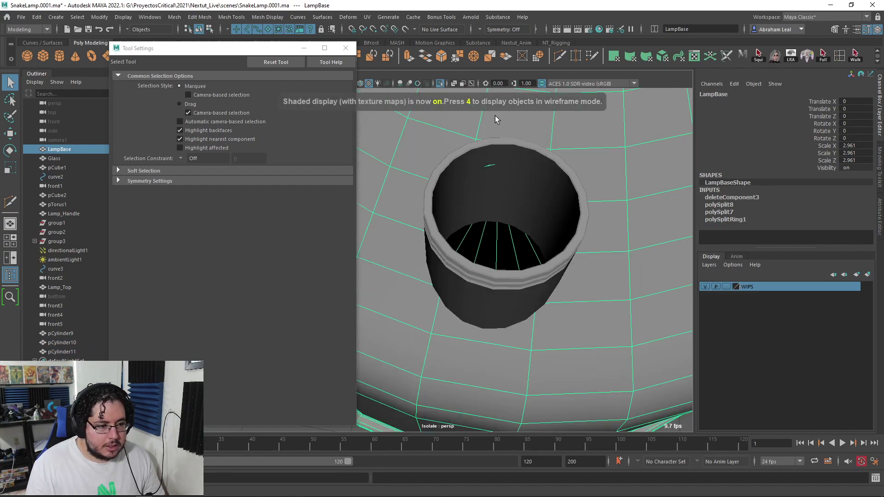
pyautogui.click(440, 82)
pyautogui.keyDown('alt'); pyautogui.moveTo(465, 209); pyautogui.dragTo(466, 231); pyautogui.keyUp('alt')
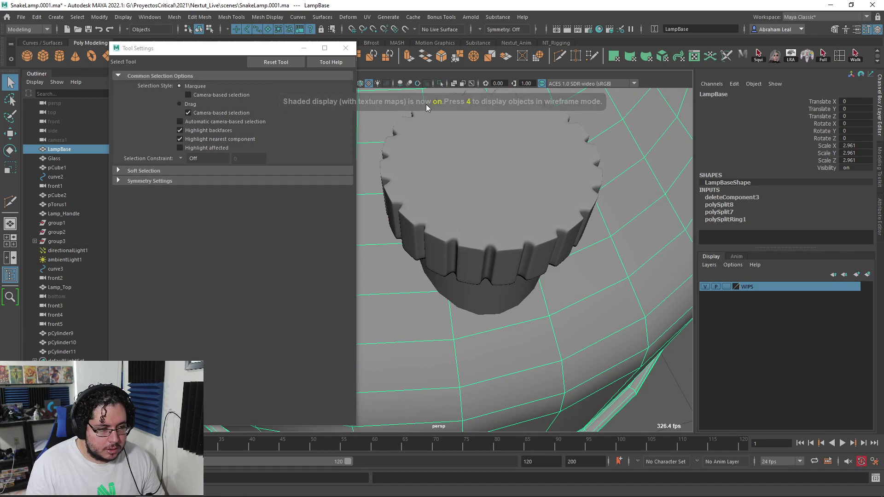
pyautogui.click(438, 82)
pyautogui.keyDown('alt'); pyautogui.moveTo(426, 198); pyautogui.dragTo(449, 247); pyautogui.keyUp('alt')
pyautogui.scroll(5, 442, 212)
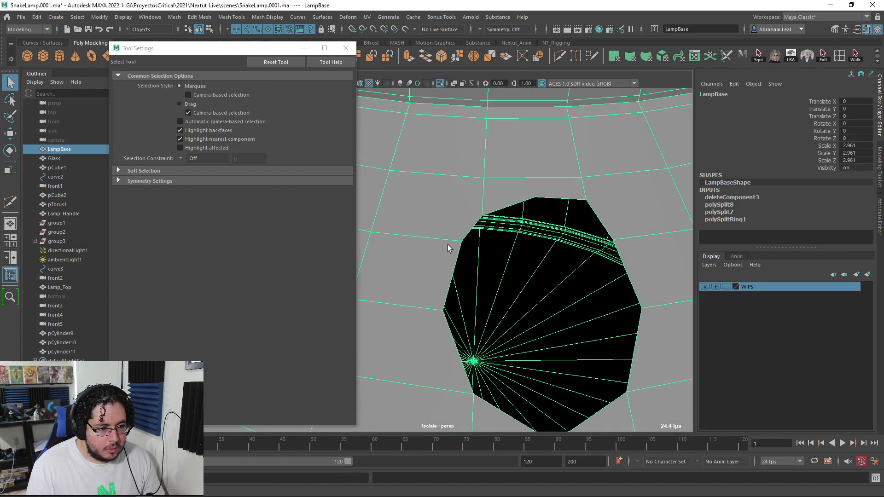
# Examine the edge flow around the new hole in the lamp base, both unsmoothed and in smooth preview.
pyautogui.scroll(-5, 522, 244)
pyautogui.keyDown('alt'); pyautogui.moveTo(522, 244); pyautogui.dragTo(478, 201); pyautogui.keyUp('alt')
pyautogui.scroll(-6, 492, 232)
pyautogui.scroll(8, 478, 233)
pyautogui.scroll(-5, 494, 243)
pyautogui.scroll(4, 478, 201)
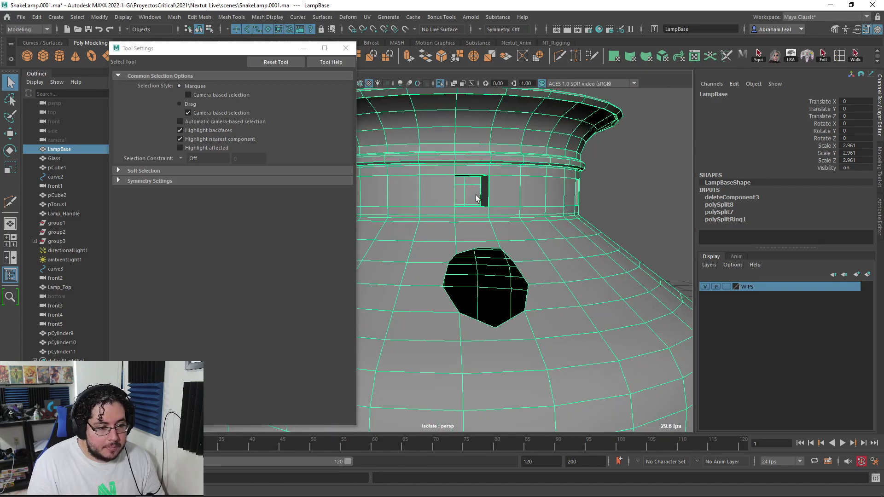
pyautogui.keyDown('alt'); pyautogui.moveTo(485, 119); pyautogui.dragTo(476, 101); pyautogui.keyUp('alt')
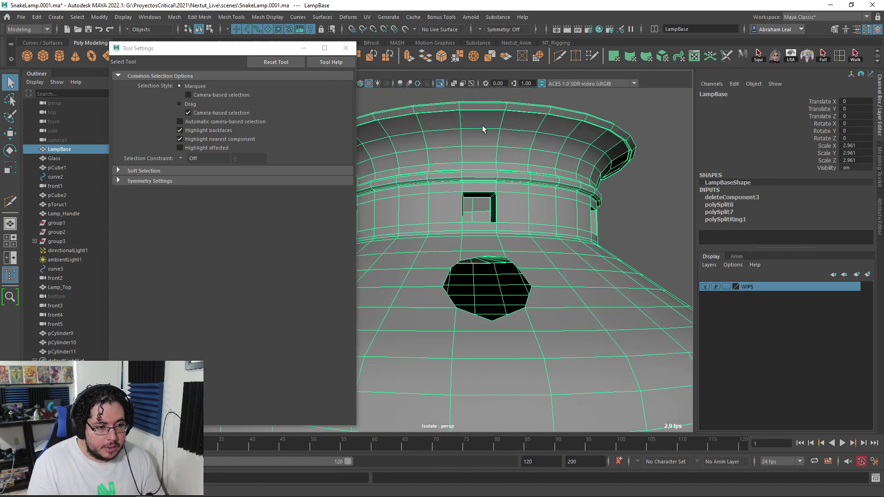
pyautogui.scroll(-4, 477, 234)
pyautogui.keyDown('alt'); pyautogui.moveTo(477, 234); pyautogui.dragTo(476, 217); pyautogui.keyUp('alt')
pyautogui.scroll(5, 479, 202)
pyautogui.press('3')
pyautogui.moveTo(537, 206)
pyautogui.keyDown('alt'); pyautogui.mouseDown()
pyautogui.moveTo(509, 191)
pyautogui.moveTo(515, 176)
pyautogui.moveTo(490, 184)
pyautogui.moveTo(523, 197)
pyautogui.mouseUp(); pyautogui.keyUp('alt')
pyautogui.press('1')
pyautogui.scroll(-4, 540, 195)
pyautogui.scroll(5, 540, 195)
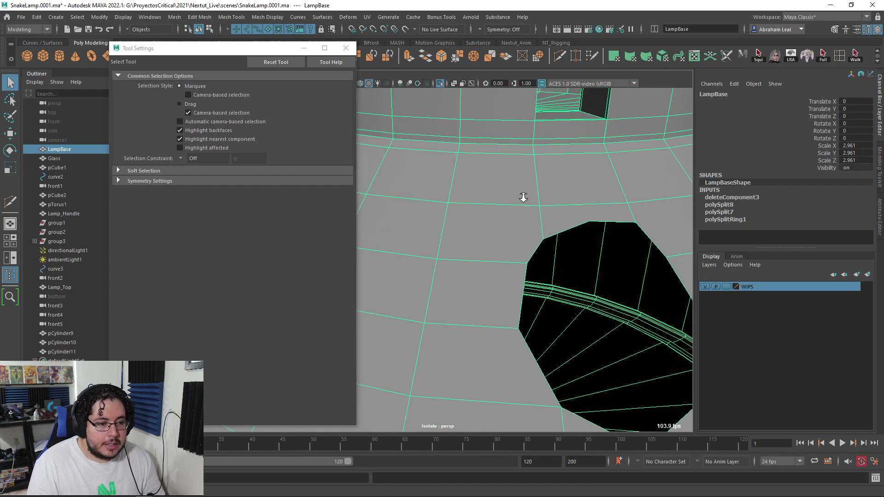
# Detach the lamp base's edges along the horizontal loop where the collar meets the sloped body.
pyautogui.scroll(-1, 520, 194)
pyautogui.moveTo(495, 172); pyautogui.dragTo(525, 151, button='right')
pyautogui.scroll(-6, 524, 179)
pyautogui.click(536, 203)
pyautogui.scroll(5, 535, 203)
pyautogui.click(515, 211)
pyautogui.scroll(3, 551, 199)
pyautogui.moveTo(551, 197); pyautogui.dragTo(540, 162, button='right')
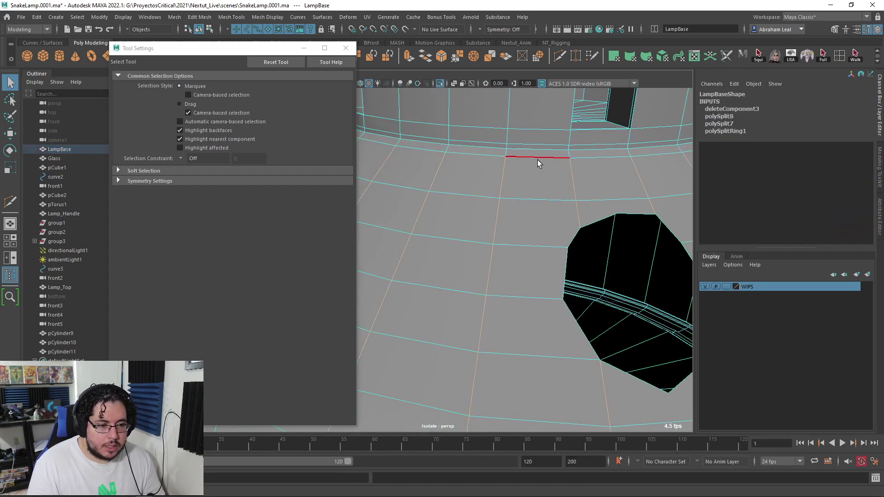
pyautogui.doubleClick(530, 151)
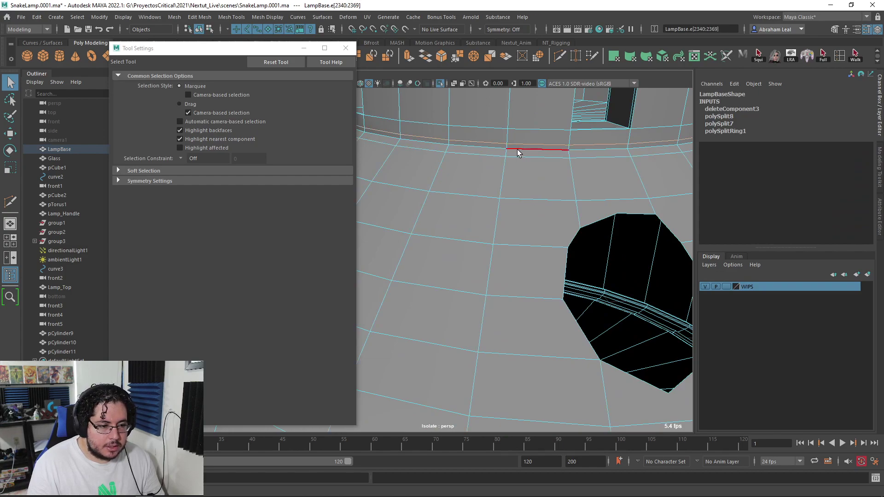
pyautogui.doubleClick(518, 149)
pyautogui.scroll(-6, 517, 152)
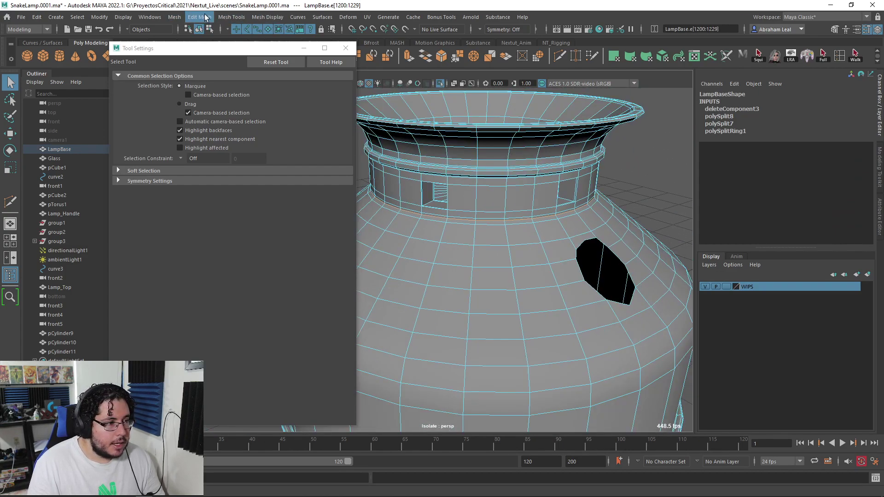
pyautogui.click(206, 17)
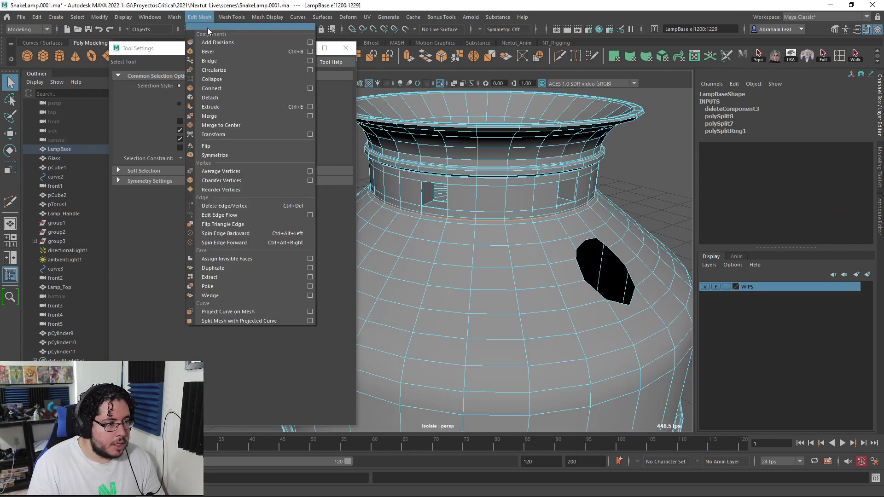
pyautogui.click(223, 89)
pyautogui.press('F8')
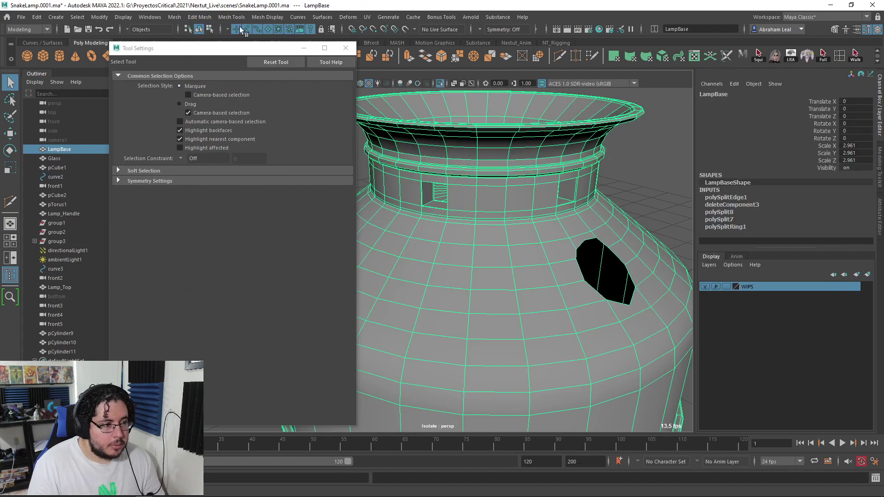
# Separate the lamp base into individual meshes, then select and frame the lower body with the hole.
pyautogui.click(171, 17)
pyautogui.click(192, 62)
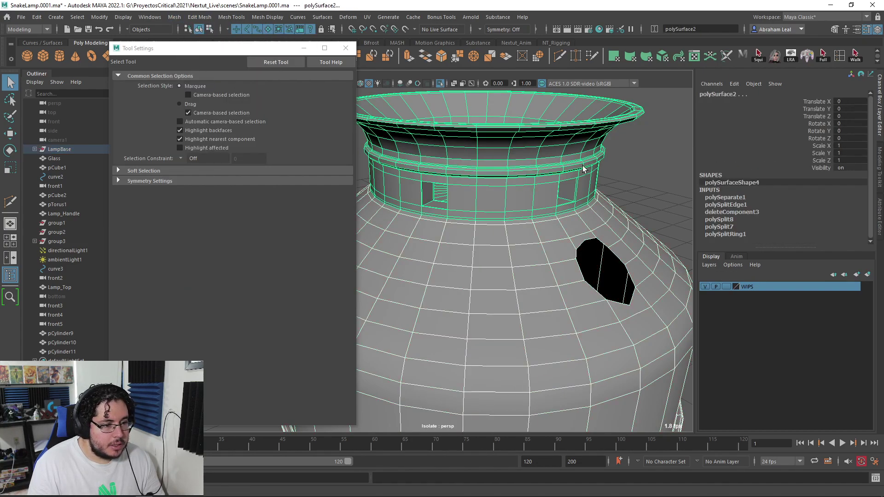
pyautogui.click(615, 251)
pyautogui.press('f')
pyautogui.scroll(5, 544, 251)
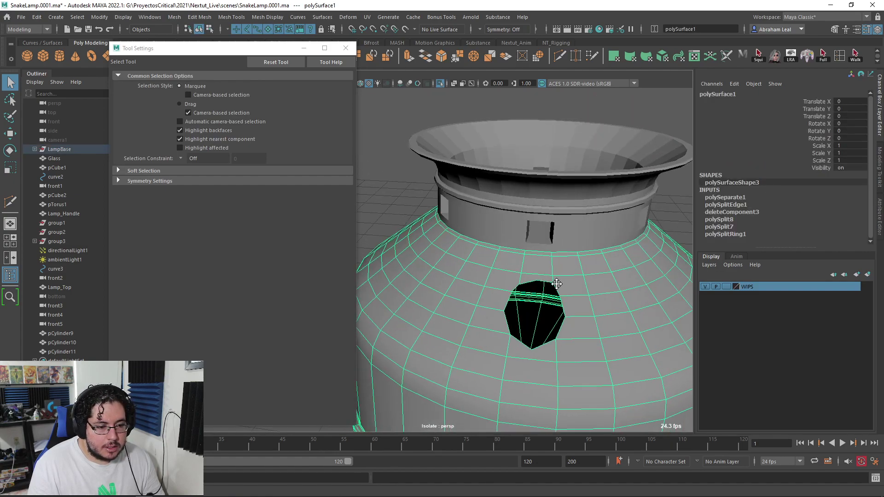
# Examine the separated lower body's topology around the hole and beneath the collar.
pyautogui.keyDown('alt'); pyautogui.moveTo(541, 201); pyautogui.dragTo(504, 184); pyautogui.keyUp('alt')
pyautogui.keyDown('alt'); pyautogui.moveTo(500, 232); pyautogui.dragTo(503, 172); pyautogui.keyUp('alt')
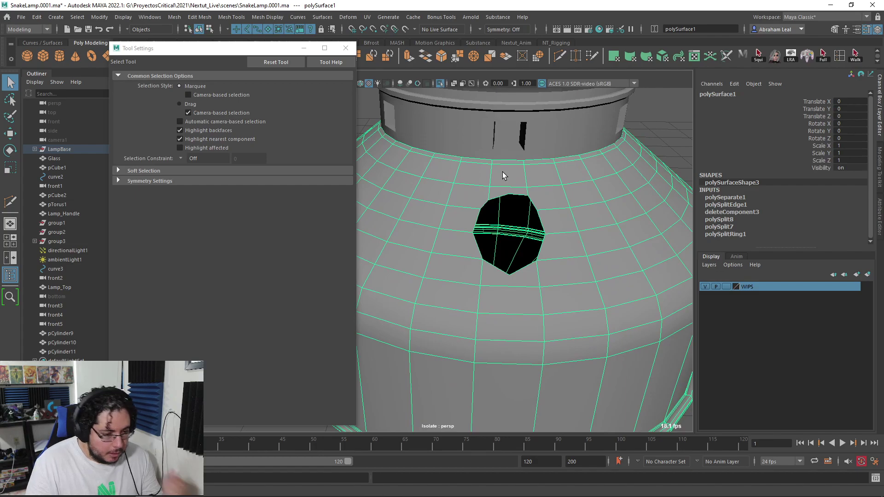
pyautogui.scroll(-5, 543, 276)
pyautogui.scroll(5, 531, 233)
pyautogui.keyDown('alt'); pyautogui.moveTo(544, 289); pyautogui.dragTo(484, 192); pyautogui.keyUp('alt')
pyautogui.scroll(-5, 521, 248)
pyautogui.scroll(5, 520, 249)
pyautogui.scroll(-5, 539, 275)
pyautogui.scroll(5, 501, 247)
pyautogui.scroll(-5, 474, 231)
pyautogui.moveTo(473, 231)
pyautogui.keyDown('alt'); pyautogui.mouseDown()
pyautogui.moveTo(451, 281)
pyautogui.moveTo(472, 238)
pyautogui.mouseUp(); pyautogui.keyUp('alt')
pyautogui.scroll(5, 471, 239)
# Undo the separation, the edge detachment and the preceding edge selections on the lamp base.
pyautogui.hotkey('ctrl', 'z')
pyautogui.hotkey('ctrl', 'z')
pyautogui.hotkey('ctrl', 'z')
pyautogui.hotkey('ctrl', 'z')
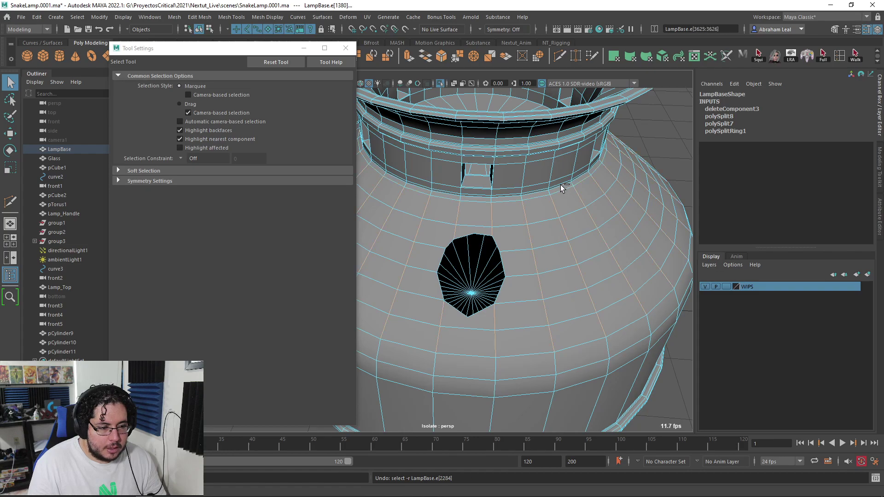
pyautogui.hotkey('ctrl', 'z')
pyautogui.hotkey('ctrl', 'z')
pyautogui.hotkey('ctrl', 'z')
# Multi-Cut two edges in the top view from the vertices outside the hole's pointed end to the middle of its adjoining border edges.
pyautogui.press('space')
pyautogui.click(483, 249)
pyautogui.press('f')
pyautogui.scroll(5, 491, 250)
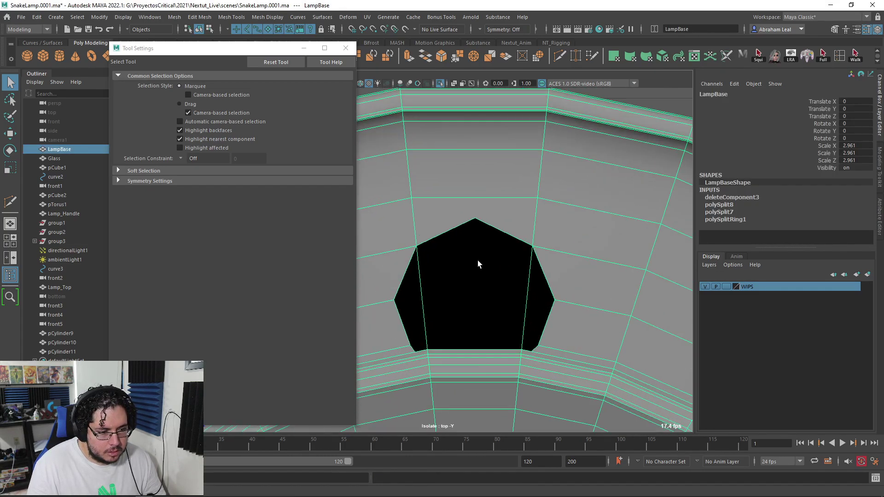
pyautogui.click(557, 58)
pyautogui.click(411, 198)
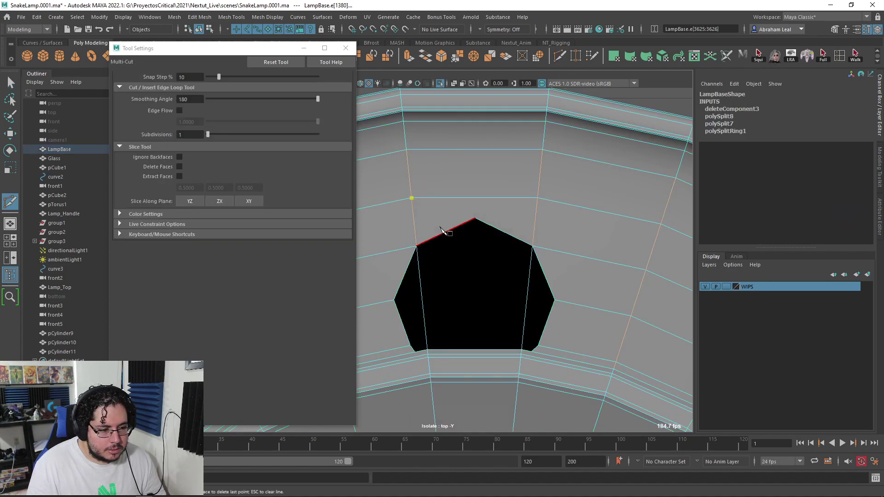
pyautogui.click(441, 235)
pyautogui.press('Return')
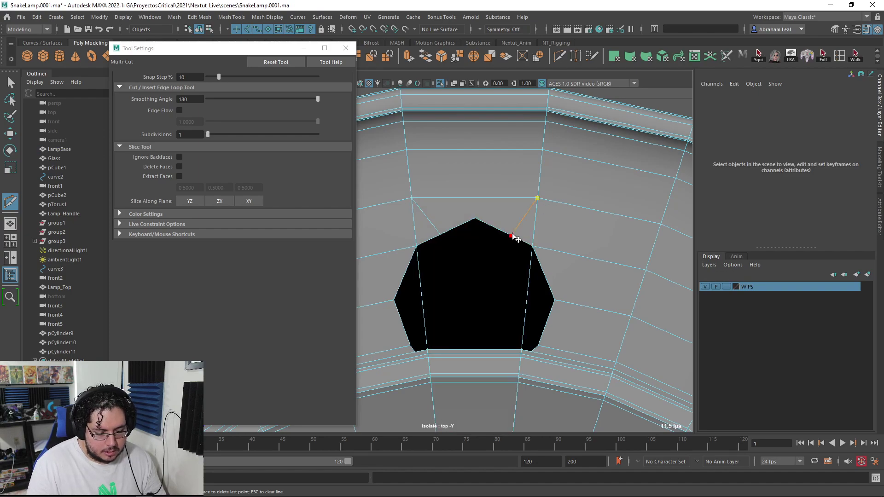
# Remove the redundant edges beside the new cuts and circularize the hole's border edge loop.
pyautogui.press('q')
pyautogui.keyDown('alt'); pyautogui.moveTo(537, 217); pyautogui.dragTo(567, 292); pyautogui.keyUp('alt')
pyautogui.moveTo(555, 233); pyautogui.dragTo(554, 212, button='right')
pyautogui.click(547, 233)
pyautogui.keyDown('alt'); pyautogui.moveTo(547, 233); pyautogui.dragTo(530, 265); pyautogui.keyUp('alt')
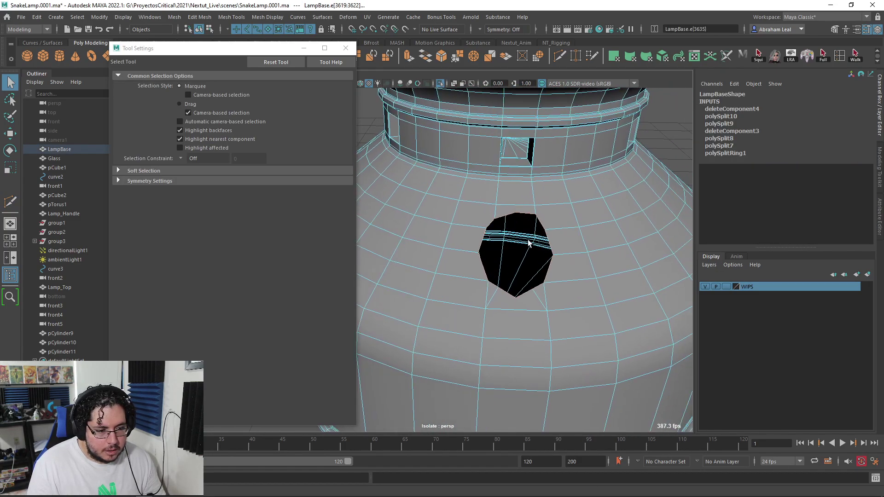
pyautogui.keyDown('alt'); pyautogui.moveTo(530, 264); pyautogui.dragTo(531, 273, button='right'); pyautogui.keyUp('alt')
pyautogui.keyDown('alt'); pyautogui.moveTo(531, 272); pyautogui.dragTo(532, 250); pyautogui.keyUp('alt')
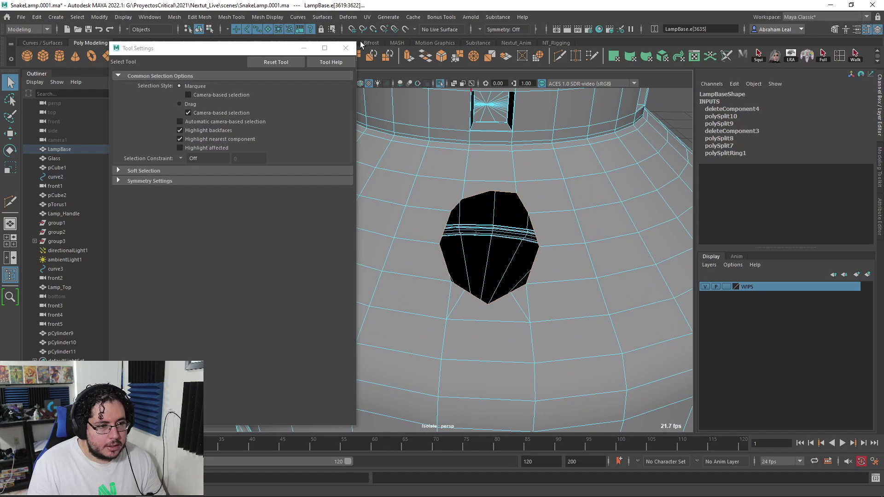
pyautogui.click(209, 18)
pyautogui.click(215, 70)
# Show all objects again and check the circularized hole border against the neck cylinder.
pyautogui.keyDown('alt'); pyautogui.moveTo(513, 204); pyautogui.dragTo(659, 185); pyautogui.keyUp('alt')
pyautogui.press('e')
pyautogui.click(659, 184)
pyautogui.click(441, 84)
pyautogui.keyDown('alt'); pyautogui.moveTo(507, 163); pyautogui.dragTo(470, 187); pyautogui.keyUp('alt')
pyautogui.keyDown('alt'); pyautogui.moveTo(470, 187); pyautogui.dragTo(462, 231, button='right'); pyautogui.keyUp('alt')
pyautogui.doubleClick(461, 237)
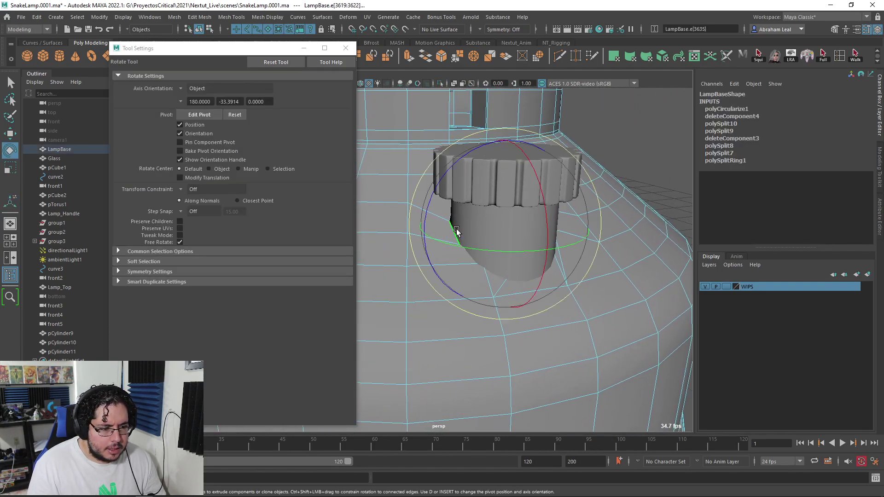
pyautogui.press('r')
pyautogui.keyDown('alt'); pyautogui.moveTo(493, 226); pyautogui.dragTo(631, 136); pyautogui.keyUp('alt')
# Select the grooved cap in wireframe, move it off the neck, and return to shaded display.
pyautogui.press('4')
pyautogui.press('q')
pyautogui.press('F8')
pyautogui.click(577, 158)
pyautogui.keyDown('alt'); pyautogui.moveTo(577, 157); pyautogui.dragTo(600, 163); pyautogui.keyUp('alt')
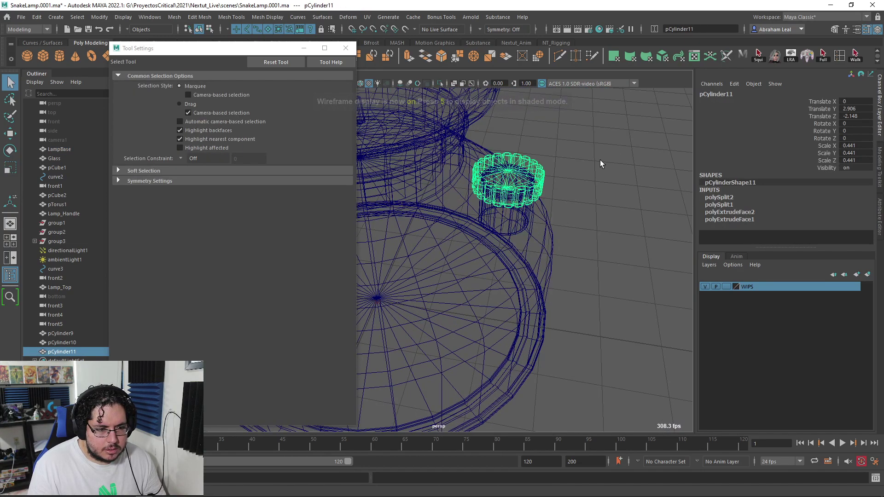
pyautogui.click(346, 48)
pyautogui.click(259, 56)
pyautogui.press('w')
pyautogui.moveTo(439, 174)
pyautogui.mouseDown()
pyautogui.moveTo(577, 192)
pyautogui.moveTo(524, 220)
pyautogui.moveTo(505, 273)
pyautogui.moveTo(481, 251)
pyautogui.moveTo(400, 258)
pyautogui.mouseUp()
pyautogui.click(575, 174)
pyautogui.press('5')
# Move the lamp base vertices on the hole's outer, downslope side outward to match the neck cylinder's wall.
pyautogui.click(455, 259)
pyautogui.keyDown('alt'); pyautogui.moveTo(400, 258); pyautogui.dragTo(423, 255, button='right'); pyautogui.keyUp('alt')
pyautogui.keyDown('alt'); pyautogui.moveTo(423, 256); pyautogui.dragTo(367, 316); pyautogui.keyUp('alt')
pyautogui.moveTo(364, 234); pyautogui.dragTo(328, 227, button='right')
pyautogui.keyDown('alt'); pyautogui.moveTo(343, 244); pyautogui.dragTo(494, 290); pyautogui.keyUp('alt')
pyautogui.click(399, 294)
pyautogui.click(411, 312)
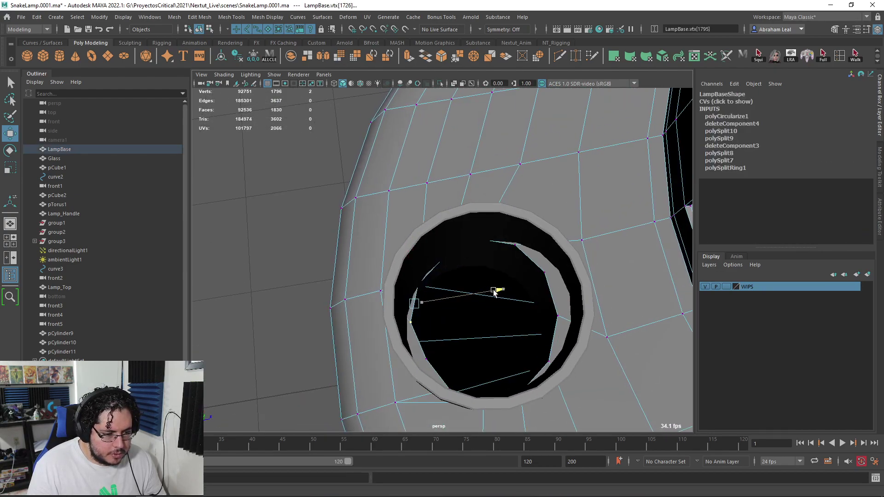
pyautogui.click(412, 323)
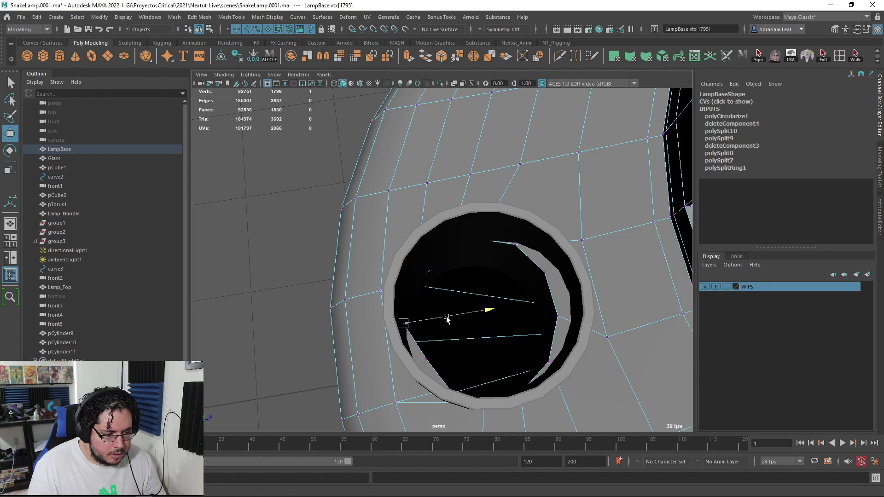
pyautogui.click(429, 358)
pyautogui.keyDown('alt'); pyautogui.moveTo(465, 355); pyautogui.dragTo(430, 351); pyautogui.keyUp('alt')
pyautogui.keyDown('ctrl'); pyautogui.keyDown('shift'); pyautogui.moveTo(482, 331); pyautogui.dragTo(473, 335); pyautogui.keyUp('shift'); pyautogui.keyUp('ctrl')
# Move the hole's border vertices on the side facing the collar outward to match the neck's wall.
pyautogui.keyDown('alt'); pyautogui.moveTo(532, 296); pyautogui.dragTo(520, 295); pyautogui.keyUp('alt')
pyautogui.click(526, 275)
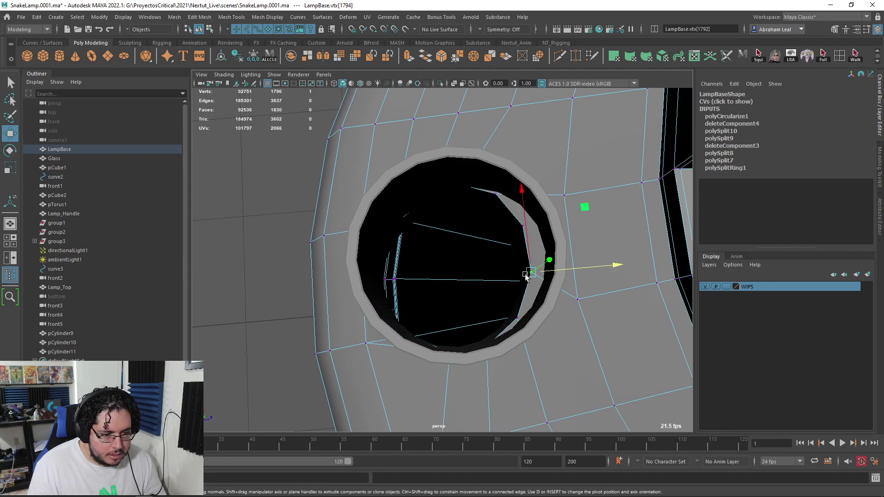
pyautogui.moveTo(576, 272); pyautogui.dragTo(593, 270)
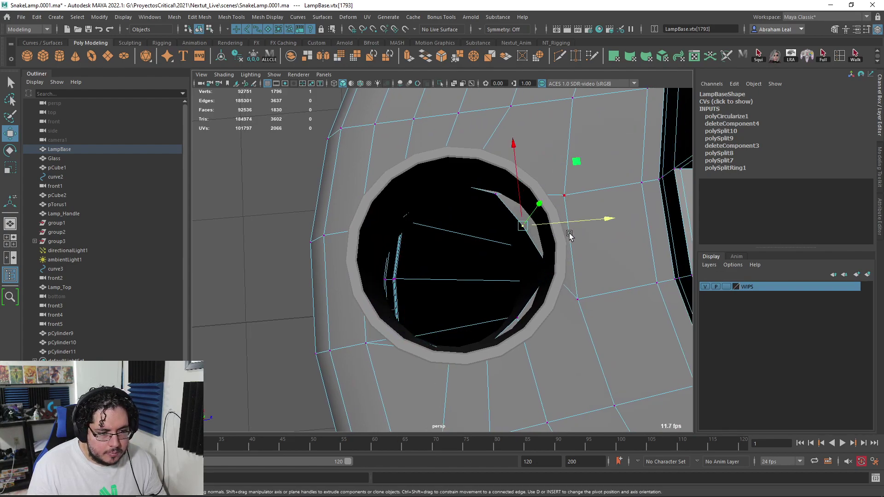
pyautogui.moveTo(569, 223); pyautogui.dragTo(582, 221)
pyautogui.moveTo(536, 201); pyautogui.dragTo(568, 306)
# Nudge further lamp base vertices on the hole's border outward to match the neck cylinder's wall.
pyautogui.keyDown('alt'); pyautogui.moveTo(492, 330); pyautogui.dragTo(418, 302); pyautogui.keyUp('alt')
pyautogui.click(449, 228)
pyautogui.hotkey('ctrl', 'z')
pyautogui.moveTo(449, 226); pyautogui.dragTo(449, 225)
pyautogui.click(446, 207)
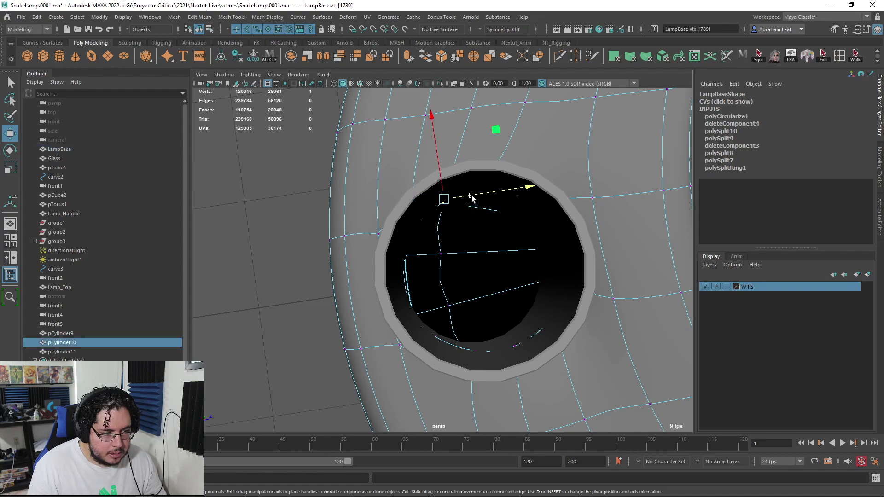
pyautogui.moveTo(444, 189); pyautogui.dragTo(444, 186)
pyautogui.moveTo(540, 194); pyautogui.dragTo(542, 195)
# Check another of the hole's border vertices against the neck in wireframe, and return to shaded object selection.
pyautogui.keyDown('alt'); pyautogui.moveTo(560, 234); pyautogui.dragTo(532, 278); pyautogui.keyUp('alt')
pyautogui.click(488, 327)
pyautogui.click(464, 332)
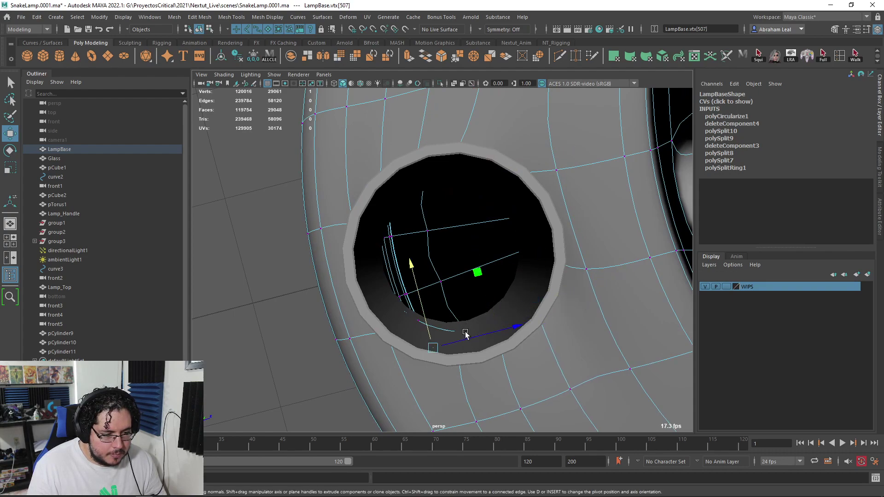
pyautogui.press('4')
pyautogui.moveTo(452, 297)
pyautogui.mouseDown()
pyautogui.moveTo(450, 318)
pyautogui.moveTo(468, 279)
pyautogui.moveTo(514, 254)
pyautogui.moveTo(507, 299)
pyautogui.moveTo(498, 207)
pyautogui.mouseUp()
pyautogui.press('5')
pyautogui.moveTo(498, 207); pyautogui.dragTo(561, 172, button='right')
pyautogui.keyDown('alt'); pyautogui.moveTo(628, 154); pyautogui.dragTo(645, 153); pyautogui.keyUp('alt')
pyautogui.click(645, 153)
# Examine the lamp base around the neck's foot in wireframe, with smooth preview off and on.
pyautogui.keyDown('alt'); pyautogui.moveTo(645, 153); pyautogui.dragTo(497, 203, button='right'); pyautogui.keyUp('alt')
pyautogui.keyDown('alt'); pyautogui.moveTo(497, 204); pyautogui.dragTo(338, 235); pyautogui.keyUp('alt')
pyautogui.keyDown('alt'); pyautogui.moveTo(338, 235); pyautogui.dragTo(385, 242, button='right'); pyautogui.keyUp('alt')
pyautogui.click(385, 242)
pyautogui.keyDown('alt'); pyautogui.moveTo(385, 242); pyautogui.dragTo(498, 272); pyautogui.keyUp('alt')
pyautogui.moveTo(498, 272)
pyautogui.keyDown('alt'); pyautogui.mouseDown(button='right')
pyautogui.moveTo(535, 250)
pyautogui.moveTo(510, 278)
pyautogui.mouseUp(button='right'); pyautogui.keyUp('alt')
pyautogui.keyDown('alt'); pyautogui.moveTo(509, 278); pyautogui.dragTo(509, 218); pyautogui.keyUp('alt')
pyautogui.press('1')
pyautogui.press('4')
pyautogui.moveTo(506, 205)
pyautogui.mouseDown(button='right')
pyautogui.moveTo(479, 195)
pyautogui.moveTo(505, 191)
pyautogui.mouseUp(button='right')
pyautogui.click(510, 197)
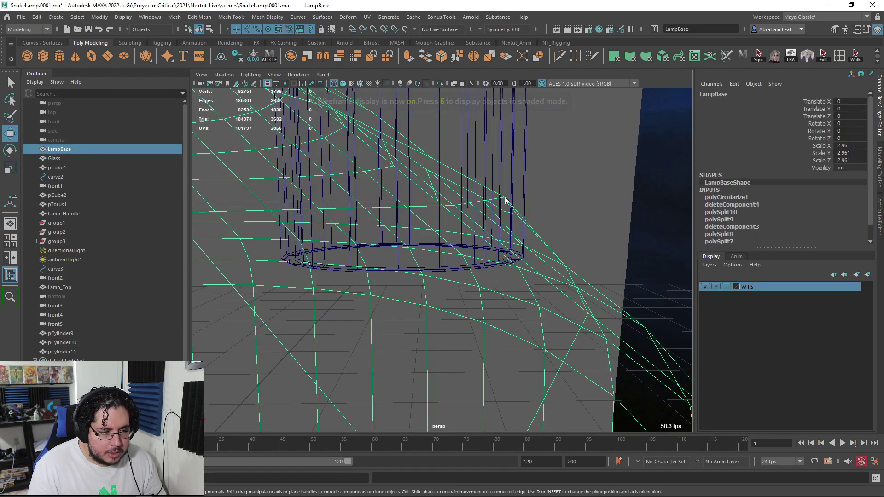
pyautogui.click(504, 201)
pyautogui.press('3')
pyautogui.keyDown('alt'); pyautogui.moveTo(564, 272); pyautogui.dragTo(521, 247); pyautogui.keyUp('alt')
pyautogui.moveTo(522, 246); pyautogui.dragTo(575, 212, button='right')
pyautogui.click(596, 201)
# Return to textured shaded display and turn on smooth preview for the neck cylinder.
pyautogui.keyDown('alt'); pyautogui.moveTo(595, 202); pyautogui.dragTo(544, 231); pyautogui.keyUp('alt')
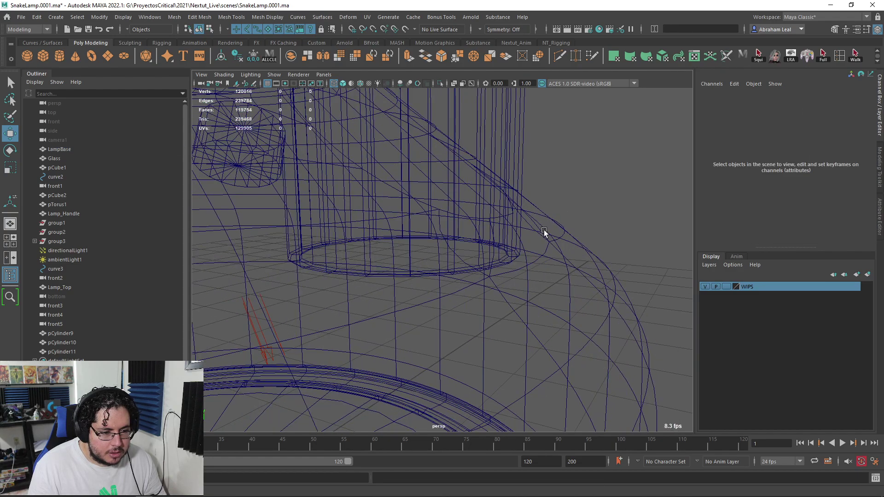
pyautogui.moveTo(609, 191)
pyautogui.keyDown('alt'); pyautogui.mouseDown()
pyautogui.moveTo(515, 258)
pyautogui.moveTo(541, 245)
pyautogui.moveTo(447, 226)
pyautogui.moveTo(366, 189)
pyautogui.mouseUp(); pyautogui.keyUp('alt')
pyautogui.press('6')
pyautogui.keyDown('alt'); pyautogui.moveTo(367, 189); pyautogui.dragTo(276, 247, button='right'); pyautogui.keyUp('alt')
pyautogui.click(402, 228)
pyautogui.click(276, 246)
pyautogui.keyDown('alt'); pyautogui.moveTo(276, 247); pyautogui.dragTo(389, 264); pyautogui.keyUp('alt')
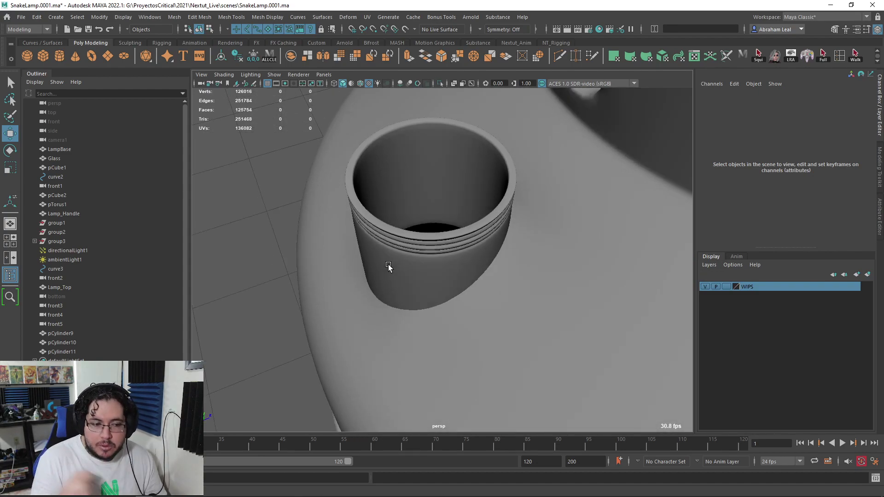
# Examine the joint between the smoothed neck and the lamp base from several angles and distances.
pyautogui.scroll(-7, 388, 264)
pyautogui.scroll(8, 414, 241)
pyautogui.keyDown('alt'); pyautogui.moveTo(415, 241); pyautogui.dragTo(422, 239); pyautogui.keyUp('alt')
pyautogui.keyDown('alt'); pyautogui.moveTo(422, 239); pyautogui.dragTo(438, 297, button='middle'); pyautogui.keyUp('alt')
pyautogui.scroll(2, 438, 298)
pyautogui.moveTo(437, 297)
pyautogui.keyDown('alt'); pyautogui.mouseDown()
pyautogui.moveTo(505, 306)
pyautogui.moveTo(522, 286)
pyautogui.moveTo(470, 242)
pyautogui.moveTo(460, 242)
pyautogui.moveTo(481, 269)
pyautogui.moveTo(358, 293)
pyautogui.moveTo(344, 271)
pyautogui.moveTo(446, 283)
pyautogui.mouseUp(); pyautogui.keyUp('alt')
pyautogui.scroll(-4, 522, 286)
pyautogui.keyDown('alt'); pyautogui.moveTo(446, 284); pyautogui.dragTo(539, 299, button='middle'); pyautogui.keyUp('alt')
pyautogui.keyDown('alt'); pyautogui.moveTo(539, 300); pyautogui.dragTo(521, 326); pyautogui.keyUp('alt')
pyautogui.scroll(-5, 521, 325)
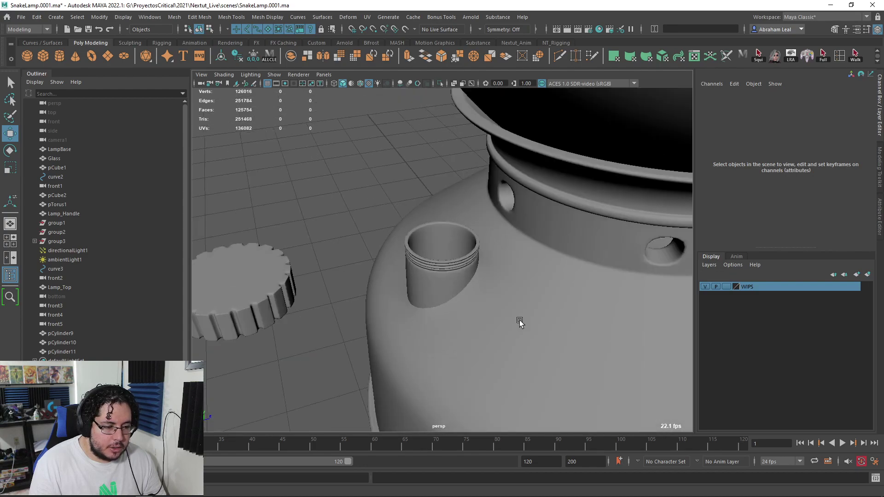
pyautogui.scroll(4, 521, 326)
pyautogui.keyDown('alt'); pyautogui.moveTo(521, 326); pyautogui.dragTo(511, 282, button='middle'); pyautogui.keyUp('alt')
pyautogui.keyDown('alt'); pyautogui.moveTo(511, 282); pyautogui.dragTo(537, 251); pyautogui.keyUp('alt')
# Isolate the unsmoothed lamp base and use Multi-Cut to connect the hole's border vertices to the surrounding mesh vertices.
pyautogui.click(537, 250)
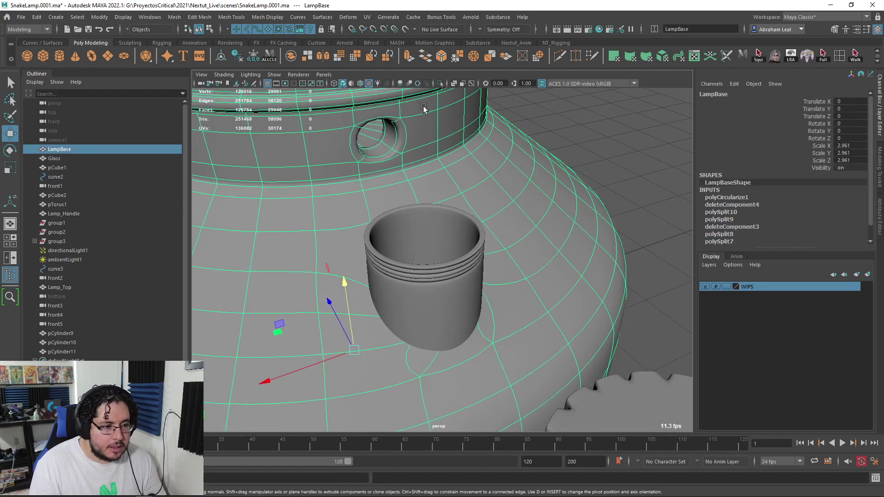
pyautogui.click(440, 84)
pyautogui.scroll(5, 481, 250)
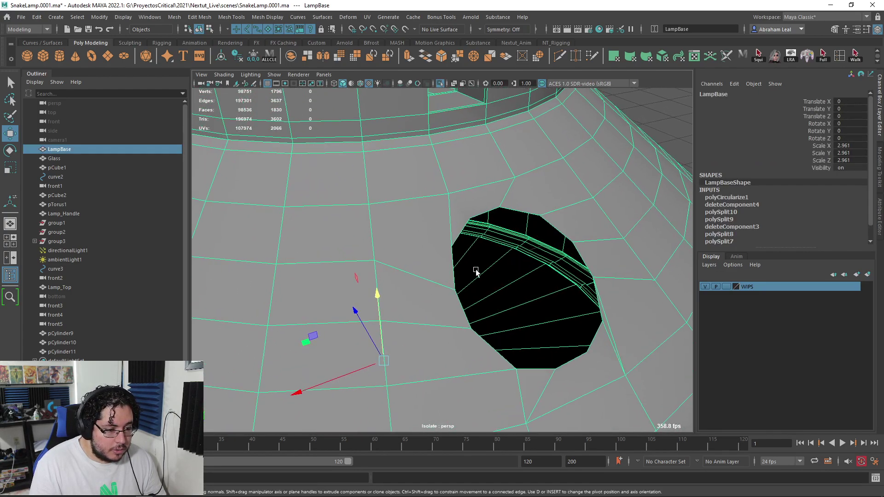
pyautogui.click(560, 61)
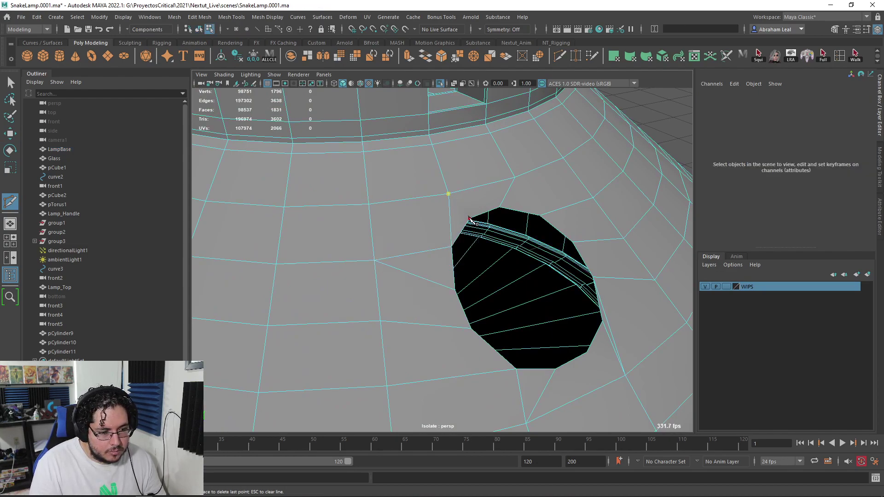
pyautogui.keyDown('alt'); pyautogui.moveTo(470, 220); pyautogui.dragTo(490, 184); pyautogui.keyUp('alt')
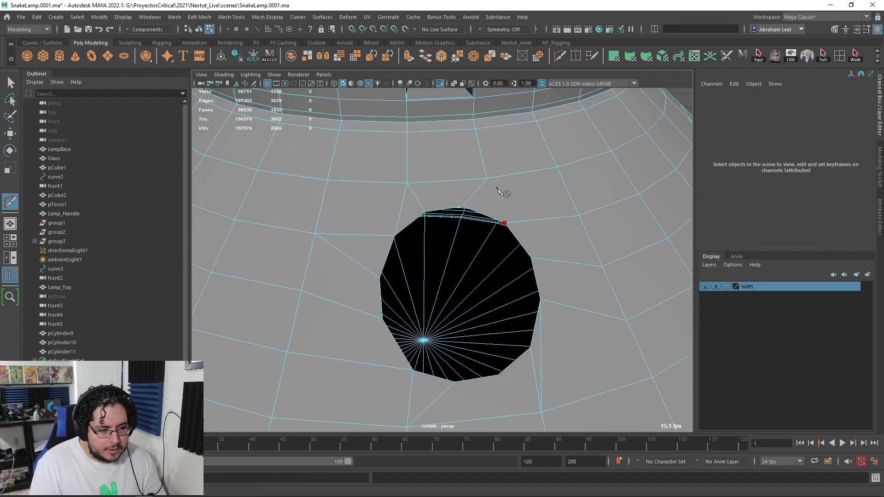
pyautogui.keyDown('alt'); pyautogui.moveTo(490, 185); pyautogui.dragTo(505, 310); pyautogui.keyUp('alt')
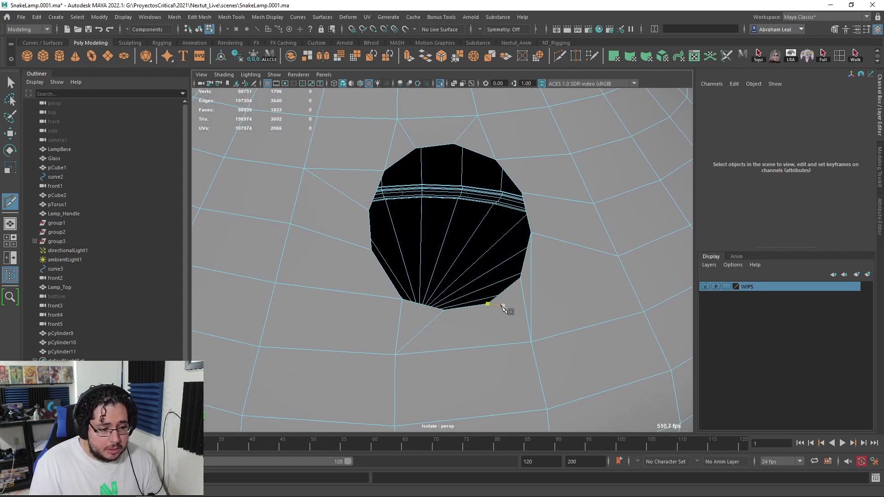
pyautogui.click(531, 342)
pyautogui.press('Return')
# Restore the lamp base's smooth preview, return to object selection, and show all objects again.
pyautogui.keyDown('alt'); pyautogui.moveTo(533, 344); pyautogui.dragTo(563, 331); pyautogui.keyUp('alt')
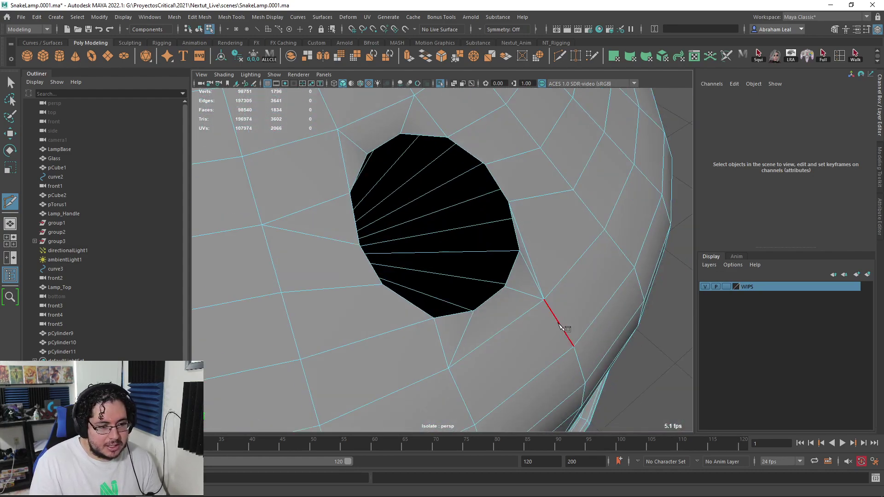
pyautogui.press('3')
pyautogui.click(586, 213)
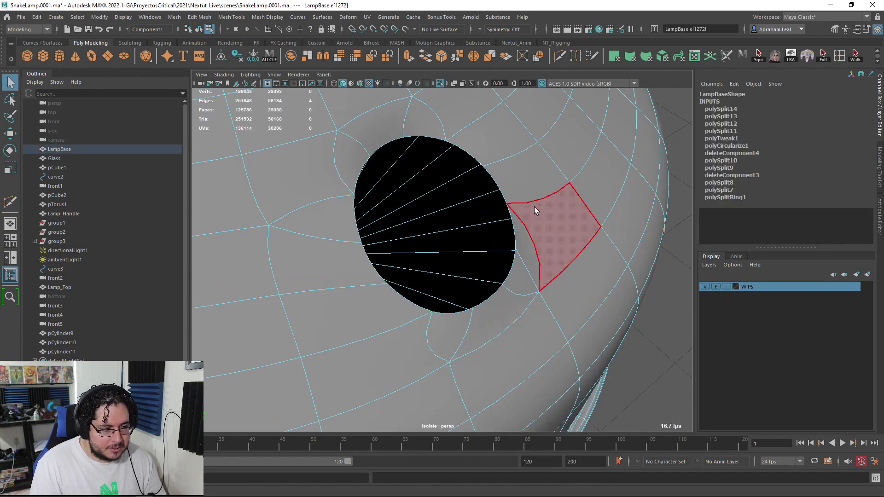
pyautogui.moveTo(534, 207); pyautogui.dragTo(585, 186, button='right')
pyautogui.scroll(-3, 585, 186)
pyautogui.click(585, 186)
pyautogui.scroll(1, 543, 214)
pyautogui.scroll(-2, 543, 213)
pyautogui.keyDown('alt'); pyautogui.moveTo(543, 214); pyautogui.dragTo(457, 118); pyautogui.keyUp('alt')
pyautogui.click(441, 84)
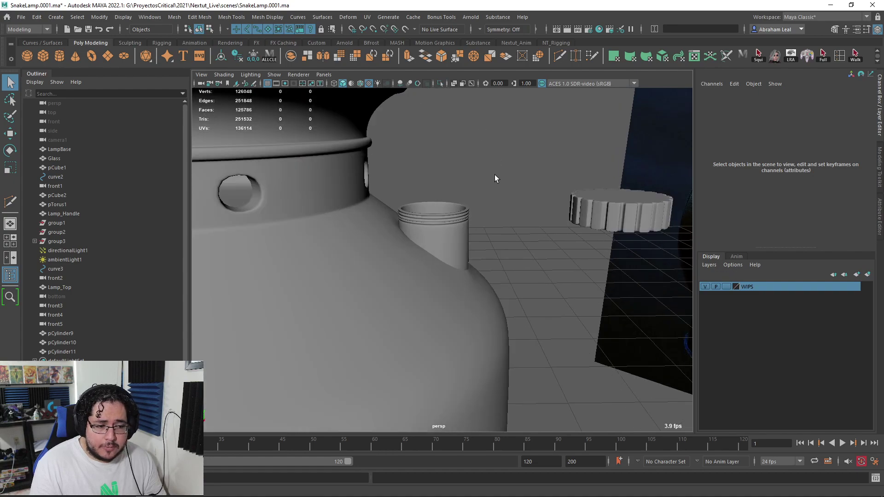
# Put the grooved cap back on the neck by setting its Translate Z to 0.
pyautogui.click(579, 213)
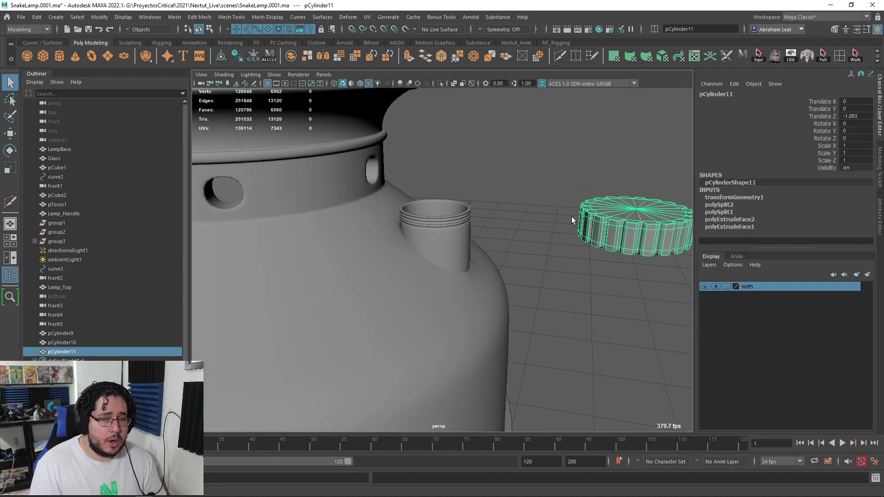
pyautogui.scroll(5, 573, 220)
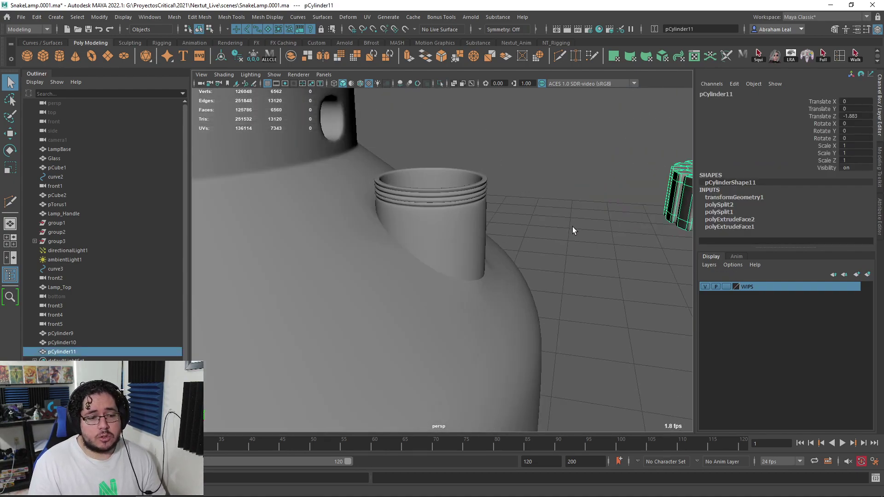
pyautogui.keyDown('alt'); pyautogui.moveTo(573, 226); pyautogui.dragTo(601, 226); pyautogui.keyUp('alt')
pyautogui.keyDown('alt'); pyautogui.moveTo(601, 227); pyautogui.dragTo(483, 260, button='middle'); pyautogui.keyUp('alt')
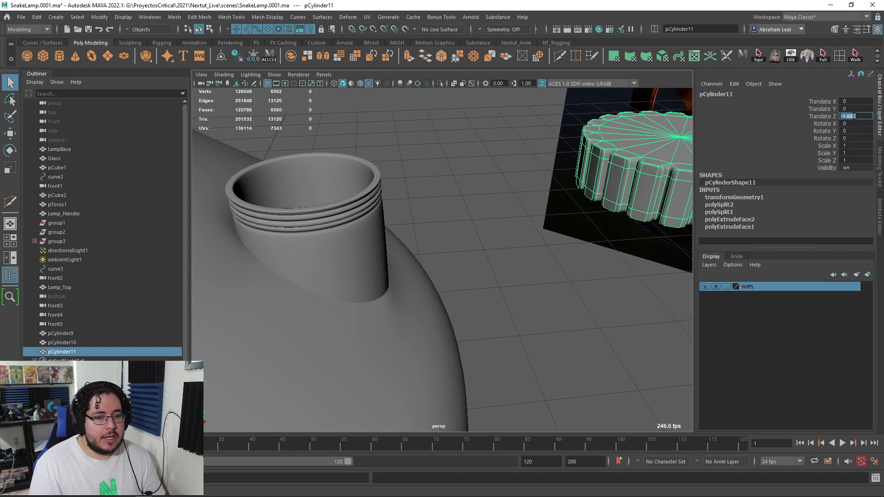
pyautogui.write('0')
pyautogui.press('Return')
pyautogui.click(527, 209)
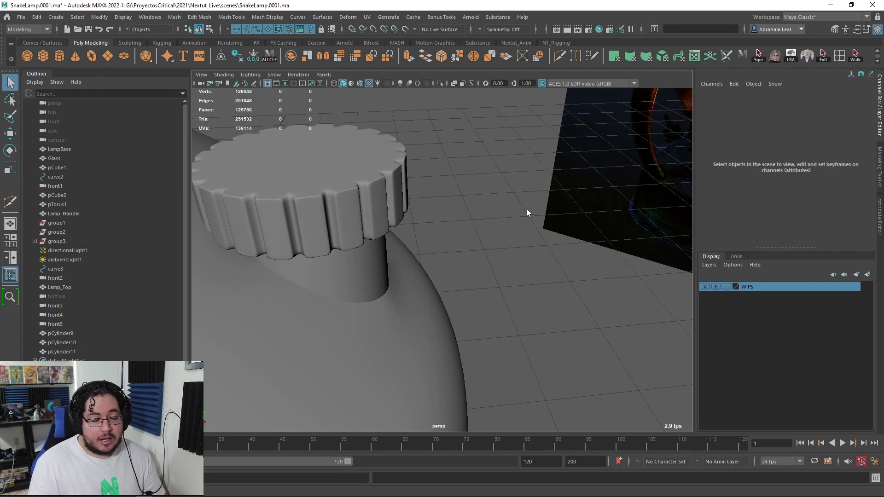
# Examine the capped neck on the whole lamp from several sides.
pyautogui.keyDown('alt'); pyautogui.moveTo(527, 209); pyautogui.dragTo(482, 212, button='right'); pyautogui.keyUp('alt')
pyautogui.keyDown('alt'); pyautogui.moveTo(482, 213); pyautogui.dragTo(460, 197); pyautogui.keyUp('alt')
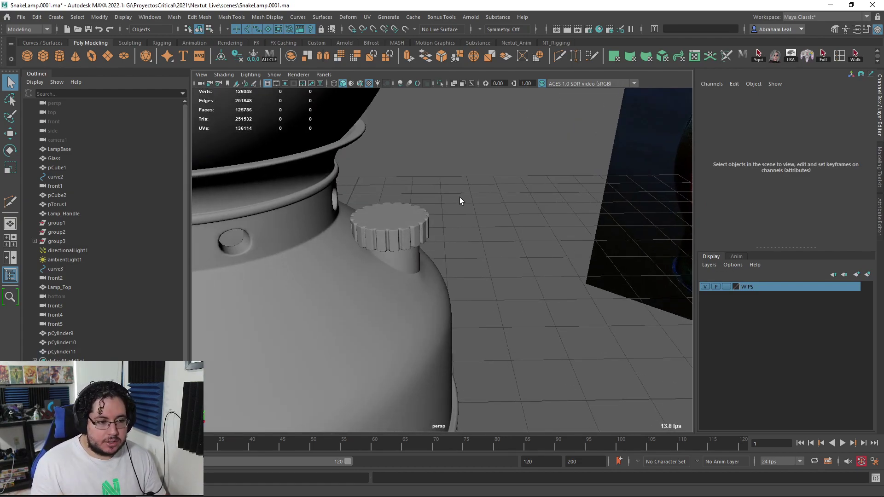
pyautogui.keyDown('alt'); pyautogui.moveTo(438, 186); pyautogui.dragTo(413, 157, button='right'); pyautogui.keyUp('alt')
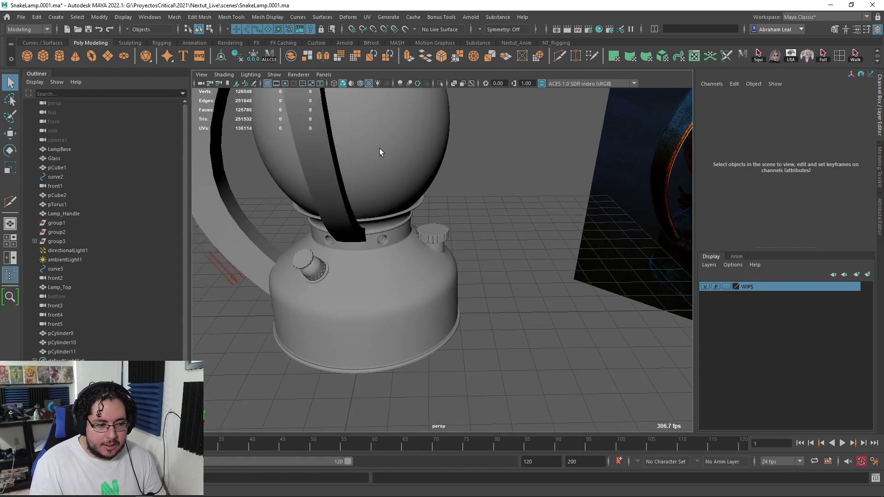
pyautogui.keyDown('alt'); pyautogui.moveTo(413, 157); pyautogui.dragTo(398, 187); pyautogui.keyUp('alt')
pyautogui.keyDown('alt'); pyautogui.moveTo(399, 188); pyautogui.dragTo(424, 212, button='right'); pyautogui.keyUp('alt')
pyautogui.keyDown('alt'); pyautogui.moveTo(424, 212); pyautogui.dragTo(288, 213); pyautogui.keyUp('alt')
pyautogui.keyDown('alt'); pyautogui.moveTo(288, 214); pyautogui.dragTo(435, 236, button='right'); pyautogui.keyUp('alt')
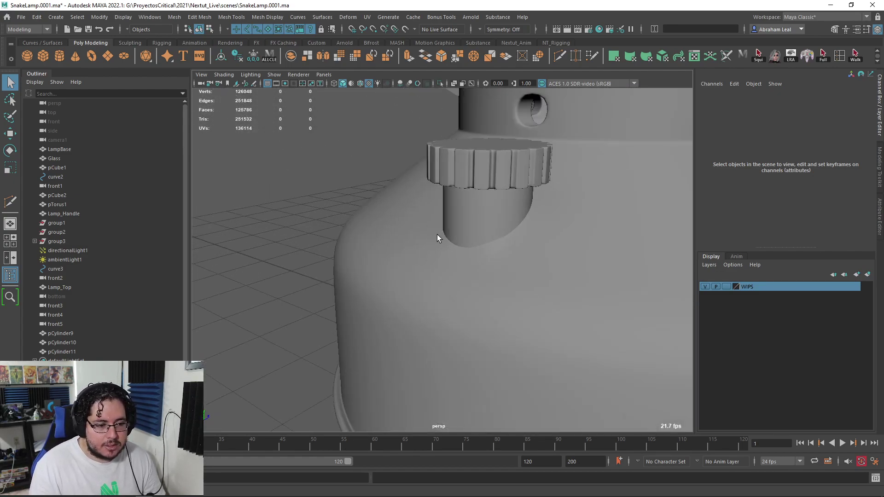
pyautogui.keyDown('alt'); pyautogui.moveTo(435, 236); pyautogui.dragTo(481, 223); pyautogui.keyUp('alt')
# Select the neck cylinder under the cap and turn off its smooth preview.
pyautogui.click(481, 223)
pyautogui.keyDown('alt'); pyautogui.moveTo(537, 255); pyautogui.dragTo(584, 184, button='right'); pyautogui.keyUp('alt')
pyautogui.click(389, 228)
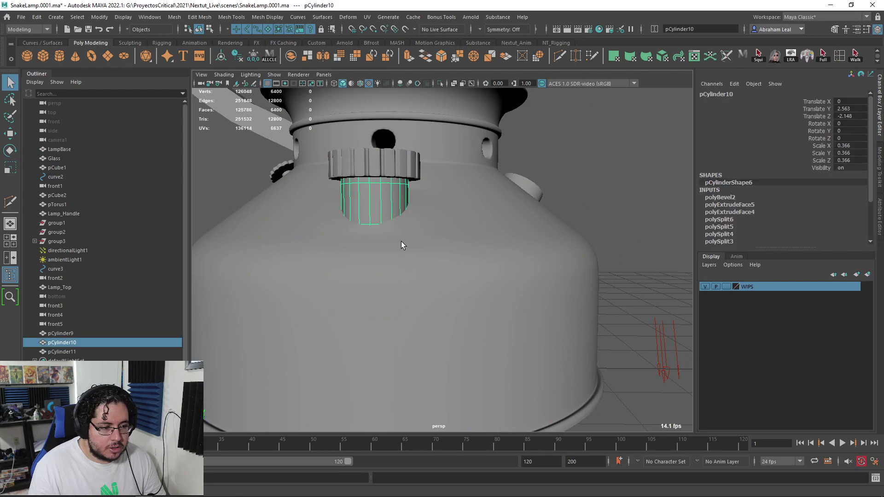
pyautogui.keyDown('alt'); pyautogui.moveTo(390, 229); pyautogui.dragTo(441, 255); pyautogui.keyUp('alt')
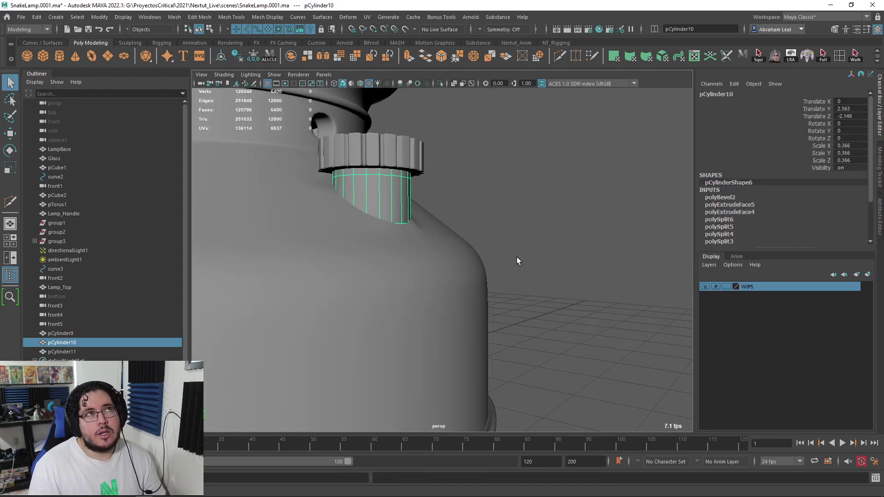
pyautogui.click(517, 257)
pyautogui.click(377, 219)
pyautogui.scroll(5, 456, 251)
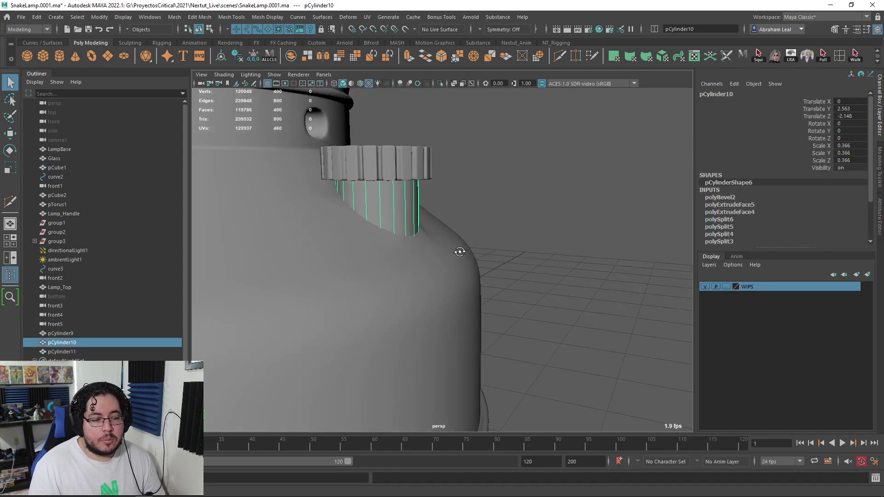
# Unsmooth the lamp base and check a hole border vertex against the neck's outer wall in wireframe.
pyautogui.click(454, 253)
pyautogui.keyDown('alt'); pyautogui.moveTo(454, 252); pyautogui.dragTo(339, 277); pyautogui.keyUp('alt')
pyautogui.scroll(3, 384, 242)
pyautogui.press('1')
pyautogui.keyDown('alt'); pyautogui.moveTo(384, 242); pyautogui.dragTo(383, 258); pyautogui.keyUp('alt')
pyautogui.scroll(4, 396, 188)
pyautogui.click(412, 183)
pyautogui.press('4')
pyautogui.keyDown('alt'); pyautogui.moveTo(440, 203); pyautogui.dragTo(472, 205); pyautogui.keyUp('alt')
pyautogui.click(372, 219)
pyautogui.keyDown('alt'); pyautogui.moveTo(369, 223); pyautogui.dragTo(455, 202); pyautogui.keyUp('alt')
pyautogui.press('w')
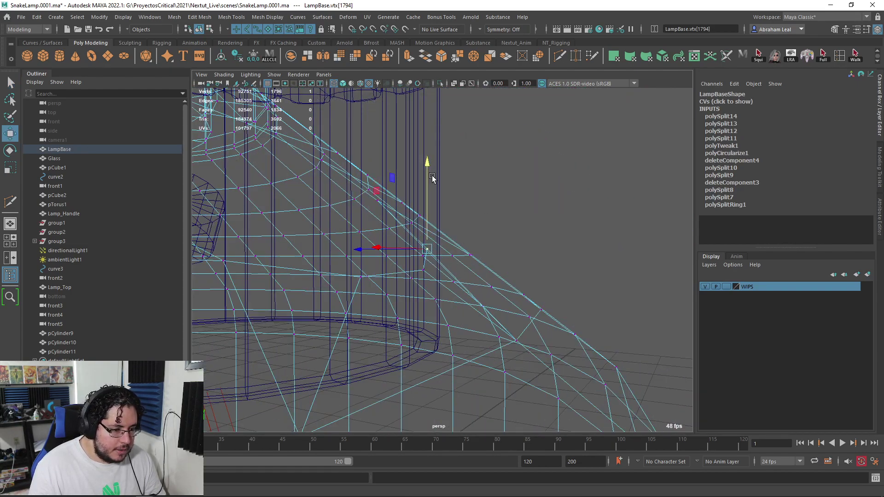
# Return the lamp base to textured, smoothed display and check the neck joint from farther away.
pyautogui.press('6')
pyautogui.press('3')
pyautogui.click(461, 262)
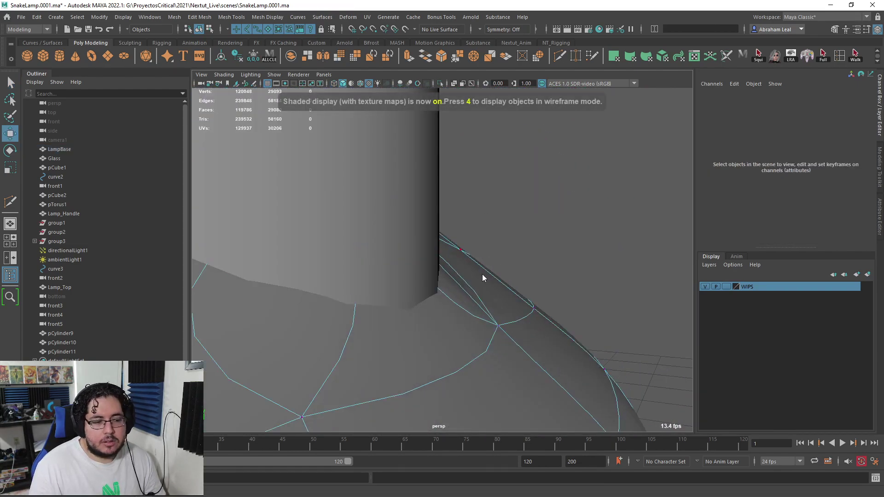
pyautogui.keyDown('alt'); pyautogui.moveTo(535, 253); pyautogui.dragTo(489, 266); pyautogui.keyUp('alt')
pyautogui.moveTo(506, 257); pyautogui.dragTo(557, 221, button='right')
pyautogui.click(620, 185)
pyautogui.keyDown('alt'); pyautogui.moveTo(620, 184); pyautogui.dragTo(507, 240, button='right'); pyautogui.keyUp('alt')
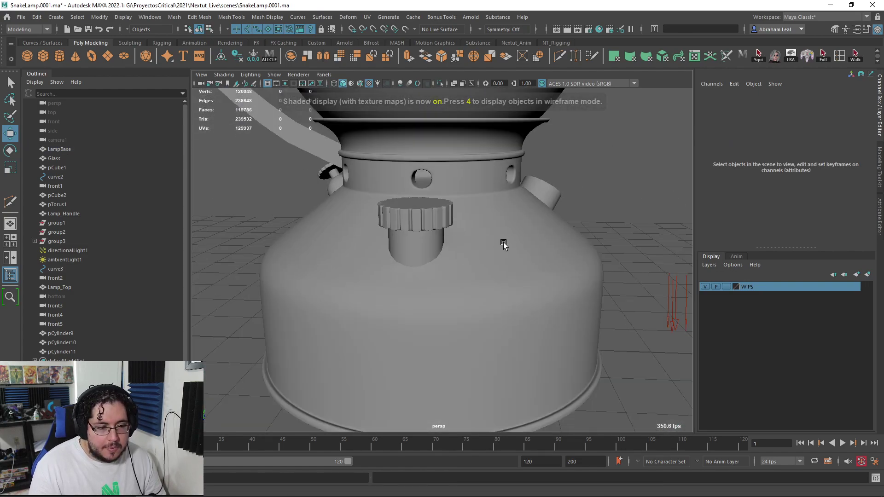
# Isolate the lamp base around the hole and show it in smooth preview.
pyautogui.click(480, 259)
pyautogui.scroll(3, 480, 259)
pyautogui.press('1')
pyautogui.keyDown('alt'); pyautogui.moveTo(465, 274); pyautogui.dragTo(469, 231); pyautogui.keyUp('alt')
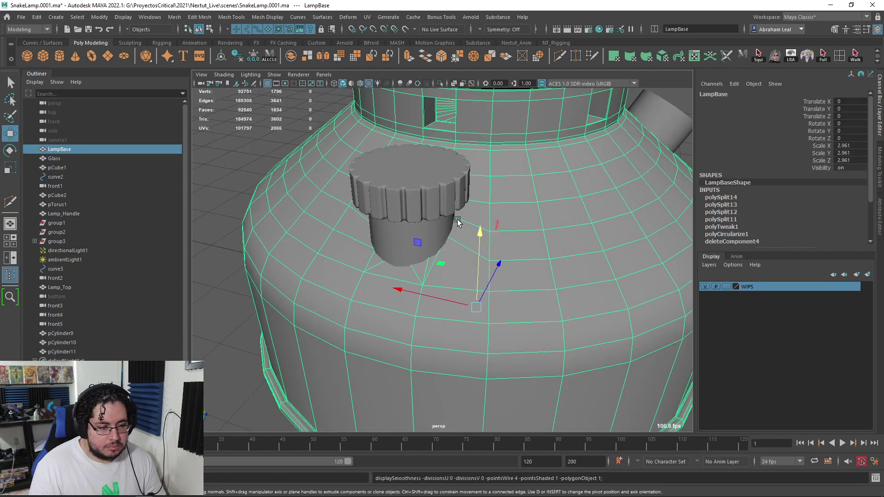
pyautogui.click(440, 84)
pyautogui.press('3')
pyautogui.scroll(5, 498, 256)
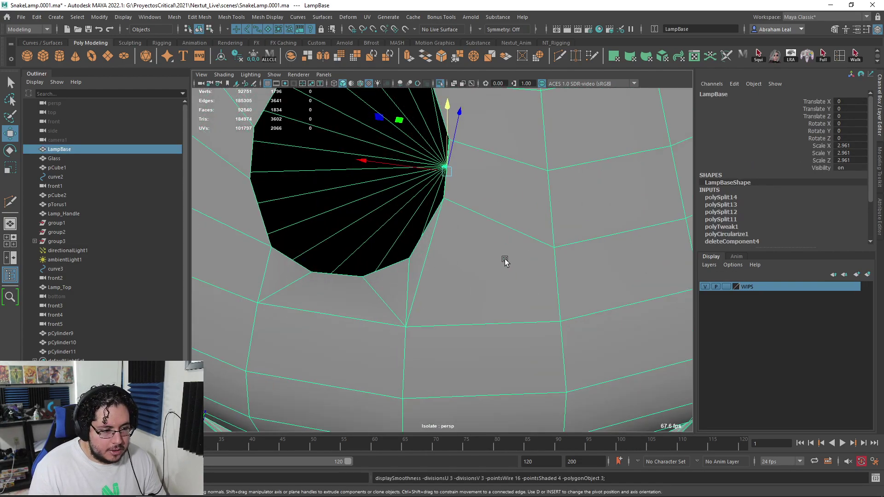
# Try to move one of the hole's border vertices sideways on the smoothed lamp base.
pyautogui.moveTo(496, 256); pyautogui.dragTo(450, 229, button='right')
pyautogui.scroll(-3, 456, 230)
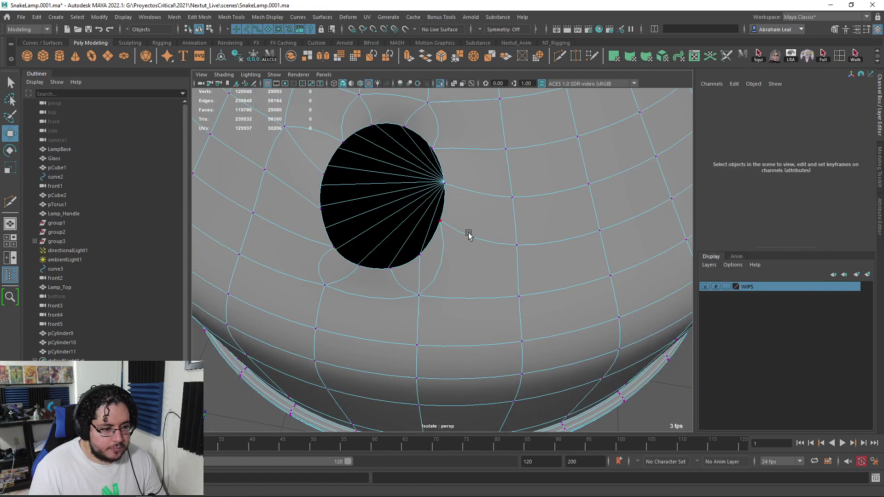
pyautogui.click(453, 228)
pyautogui.moveTo(452, 229); pyautogui.dragTo(504, 225)
pyautogui.hotkey('ctrl', 'z')
# Compare the shape of the lamp base's hole with smooth preview off and on.
pyautogui.press('1')
pyautogui.moveTo(525, 178); pyautogui.dragTo(602, 174, button='right')
pyautogui.scroll(-4, 603, 174)
pyautogui.press('3')
pyautogui.keyDown('alt'); pyautogui.moveTo(569, 276); pyautogui.dragTo(453, 219); pyautogui.keyUp('alt')
pyautogui.click(394, 203)
pyautogui.click(477, 248)
# Select the hole's border edges on the unsmoothed lamp base and extrude them.
pyautogui.press('1')
pyautogui.press('F10')
pyautogui.click(416, 196)
pyautogui.hotkey('ctrl', 'e')
pyautogui.keyDown('alt'); pyautogui.moveTo(414, 194); pyautogui.dragTo(412, 219); pyautogui.keyUp('alt')
pyautogui.click(502, 197)
# Turn the lamp base's smooth preview back on, return to object selection, and end its isolation.
pyautogui.press('3')
pyautogui.keyDown('alt'); pyautogui.moveTo(458, 251); pyautogui.dragTo(462, 232); pyautogui.keyUp('alt')
pyautogui.moveTo(462, 231); pyautogui.dragTo(495, 215, button='right')
pyautogui.press('q')
pyautogui.click(560, 138)
pyautogui.keyDown('alt'); pyautogui.moveTo(543, 155); pyautogui.dragTo(506, 171); pyautogui.keyUp('alt')
pyautogui.hotkey('ctrl', '1')
# Select the lamp base and check its extruded hole rim against the neck, with smoothing off and on.
pyautogui.click(335, 241)
pyautogui.keyDown('alt'); pyautogui.moveTo(489, 294); pyautogui.dragTo(530, 292); pyautogui.keyUp('alt')
pyautogui.scroll(4, 317, 293)
pyautogui.press('1')
pyautogui.press('3')
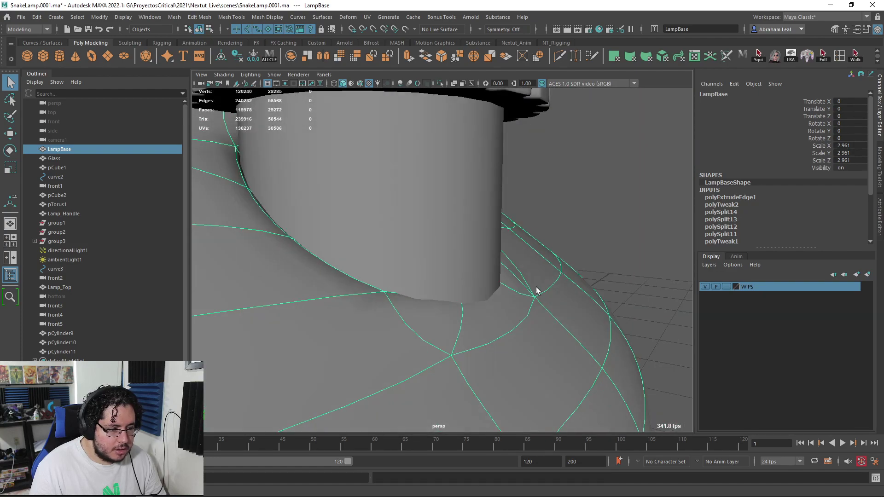
# Examine the lamp base's extruded hole rim around the neck cylinder with smooth preview on and off.
pyautogui.click(455, 219)
pyautogui.press('3')
pyautogui.click(605, 222)
pyautogui.scroll(-4, 605, 222)
pyautogui.keyDown('alt'); pyautogui.moveTo(605, 222); pyautogui.dragTo(385, 282); pyautogui.keyUp('alt')
pyautogui.scroll(-5, 443, 255)
pyautogui.scroll(5, 386, 282)
pyautogui.click(398, 277)
pyautogui.scroll(5, 398, 276)
pyautogui.press('1')
pyautogui.keyDown('alt'); pyautogui.moveTo(319, 278); pyautogui.dragTo(401, 294); pyautogui.keyUp('alt')
pyautogui.press('3')
pyautogui.press('1')
pyautogui.press('3')
# Inspect a vertex on the lamp base's hole rim in wireframe and return to shaded display.
pyautogui.press('4')
pyautogui.moveTo(400, 294); pyautogui.dragTo(357, 234, button='right')
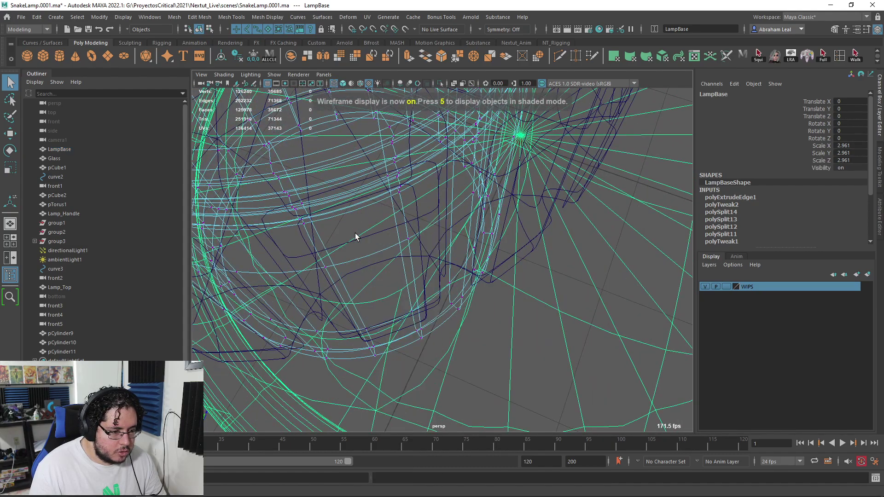
pyautogui.keyDown('alt'); pyautogui.moveTo(373, 272); pyautogui.dragTo(405, 277); pyautogui.keyUp('alt')
pyautogui.click(412, 299)
pyautogui.press('f')
pyautogui.press('w')
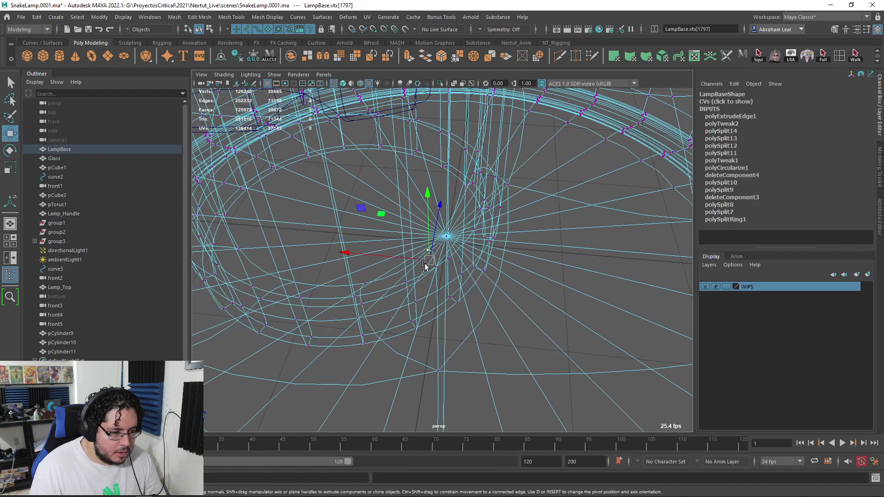
pyautogui.moveTo(405, 276)
pyautogui.keyDown('alt'); pyautogui.mouseDown()
pyautogui.moveTo(450, 292)
pyautogui.moveTo(430, 288)
pyautogui.moveTo(539, 267)
pyautogui.moveTo(521, 231)
pyautogui.moveTo(502, 220)
pyautogui.moveTo(492, 266)
pyautogui.moveTo(401, 229)
pyautogui.moveTo(474, 230)
pyautogui.mouseUp(); pyautogui.keyUp('alt')
pyautogui.click(502, 218)
pyautogui.click(513, 238)
pyautogui.press('5')
# Return to object selection and examine where the neck cylinder meets the lamp base from the side.
pyautogui.keyDown('alt'); pyautogui.moveTo(474, 231); pyautogui.dragTo(481, 167, button='right'); pyautogui.keyUp('alt')
pyautogui.keyDown('alt'); pyautogui.moveTo(481, 167); pyautogui.dragTo(200, 192, button='right'); pyautogui.keyUp('alt')
pyautogui.click(200, 191)
pyautogui.keyDown('alt'); pyautogui.moveTo(201, 191); pyautogui.dragTo(396, 187); pyautogui.keyUp('alt')
pyautogui.moveTo(453, 235); pyautogui.dragTo(488, 203, button='right')
pyautogui.click(338, 191)
pyautogui.keyDown('alt'); pyautogui.moveTo(338, 191); pyautogui.dragTo(286, 200, button='right'); pyautogui.keyUp('alt')
pyautogui.keyDown('alt'); pyautogui.moveTo(286, 200); pyautogui.dragTo(502, 228); pyautogui.keyUp('alt')
pyautogui.keyDown('alt'); pyautogui.moveTo(502, 228); pyautogui.dragTo(499, 229, button='right'); pyautogui.keyUp('alt')
pyautogui.keyDown('alt'); pyautogui.moveTo(498, 228); pyautogui.dragTo(433, 258); pyautogui.keyUp('alt')
# Adjust the ridged cap's height above the neck cylinder and clear the selection.
pyautogui.click(449, 226)
pyautogui.keyDown('alt'); pyautogui.moveTo(449, 225); pyautogui.dragTo(437, 243, button='right'); pyautogui.keyUp('alt')
pyautogui.moveTo(457, 178)
pyautogui.mouseDown()
pyautogui.moveTo(461, 114)
pyautogui.moveTo(462, 164)
pyautogui.mouseUp()
pyautogui.press('w')
pyautogui.click(452, 279)
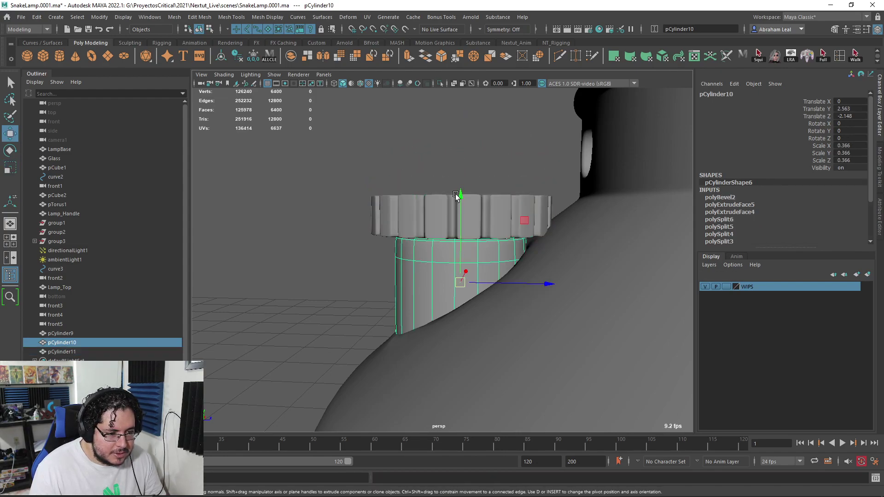
pyautogui.click(520, 219)
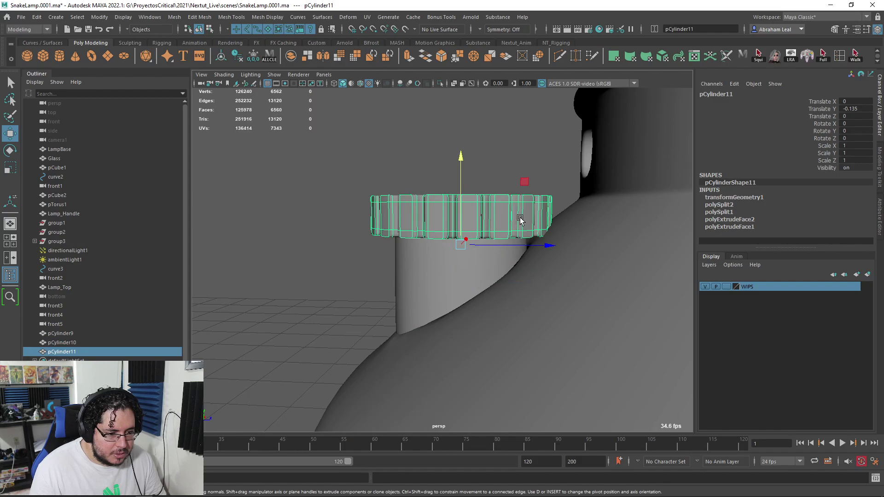
pyautogui.moveTo(460, 158)
pyautogui.mouseDown()
pyautogui.moveTo(462, 179)
pyautogui.moveTo(527, 251)
pyautogui.moveTo(557, 236)
pyautogui.moveTo(502, 162)
pyautogui.moveTo(593, 216)
pyautogui.mouseUp()
pyautogui.press('w')
pyautogui.press('4')
pyautogui.press('5')
pyautogui.moveTo(484, 167)
pyautogui.mouseDown()
pyautogui.moveTo(482, 152)
pyautogui.moveTo(488, 159)
pyautogui.mouseUp()
pyautogui.click(493, 114)
# Select the small tilted placeholder cylinder on the lamp and examine its position in the wireframe top view.
pyautogui.keyDown('alt'); pyautogui.moveTo(493, 115); pyautogui.dragTo(498, 230); pyautogui.keyUp('alt')
pyautogui.scroll(-5, 453, 202)
pyautogui.keyDown('alt'); pyautogui.moveTo(519, 269); pyautogui.dragTo(543, 275); pyautogui.keyUp('alt')
pyautogui.scroll(-5, 543, 275)
pyautogui.scroll(3, 539, 253)
pyautogui.click(512, 238)
pyautogui.click(530, 236)
pyautogui.press('space')
pyautogui.moveTo(530, 237); pyautogui.dragTo(498, 237)
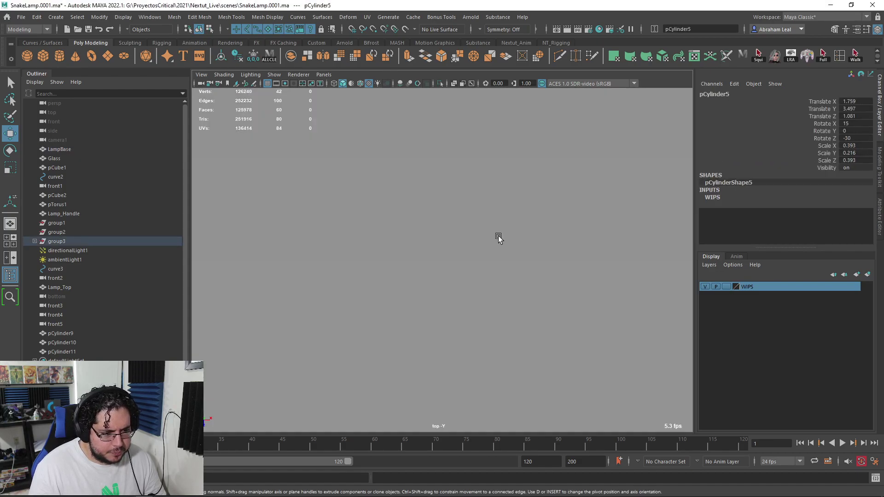
pyautogui.press('4')
pyautogui.scroll(5, 496, 210)
pyautogui.keyDown('alt'); pyautogui.moveTo(459, 236); pyautogui.dragTo(523, 185, button='middle'); pyautogui.keyUp('alt')
pyautogui.scroll(3, 530, 198)
pyautogui.keyDown('alt'); pyautogui.moveTo(555, 330); pyautogui.dragTo(562, 281, button='middle'); pyautogui.keyUp('alt')
pyautogui.scroll(3, 571, 289)
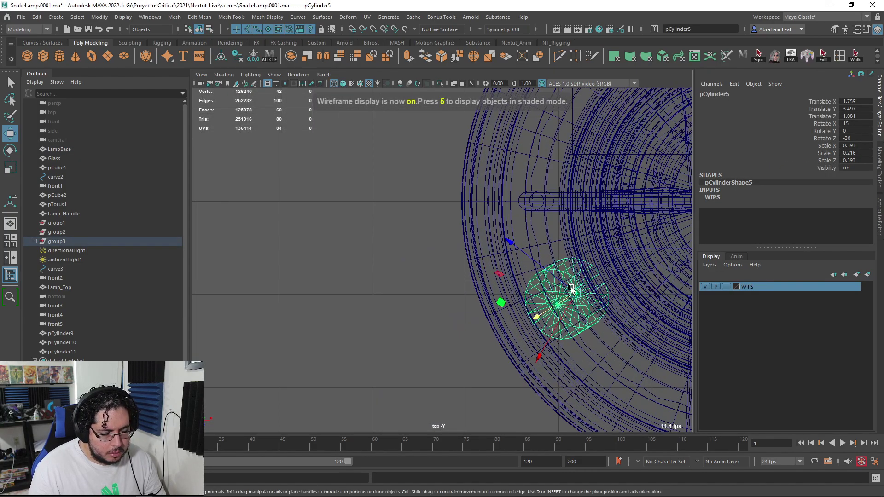
# Return to the perspective view and display the scene with textured shading.
pyautogui.click(447, 272)
pyautogui.press('space')
pyautogui.moveTo(446, 271); pyautogui.dragTo(461, 250)
pyautogui.keyDown('alt'); pyautogui.moveTo(350, 236); pyautogui.dragTo(451, 253, button='middle'); pyautogui.keyUp('alt')
pyautogui.scroll(1, 451, 253)
pyautogui.scroll(-5, 450, 252)
pyautogui.moveTo(450, 252)
pyautogui.keyDown('alt'); pyautogui.mouseDown()
pyautogui.moveTo(419, 255)
pyautogui.moveTo(458, 258)
pyautogui.moveTo(365, 238)
pyautogui.moveTo(452, 211)
pyautogui.moveTo(359, 215)
pyautogui.moveTo(415, 222)
pyautogui.moveTo(363, 235)
pyautogui.moveTo(372, 260)
pyautogui.moveTo(345, 237)
pyautogui.mouseUp(); pyautogui.keyUp('alt')
pyautogui.press('6')
pyautogui.press('space')
# Switch to Photoshop and trace the side fitting's knob, body and flange profile in OilLamp.jpg with cyan brush strokes.
pyautogui.hotkey('alt', 'Tab')
pyautogui.keyDown('alt'); pyautogui.scroll(1, 322, 257); pyautogui.keyUp('alt')
pyautogui.moveTo(420, 255); pyautogui.dragTo(604, 260)
pyautogui.moveTo(260, 209); pyautogui.dragTo(322, 210)
pyautogui.keyDown('alt'); pyautogui.scroll(6, 170, 258); pyautogui.keyUp('alt')
pyautogui.scroll(1, 167, 250)
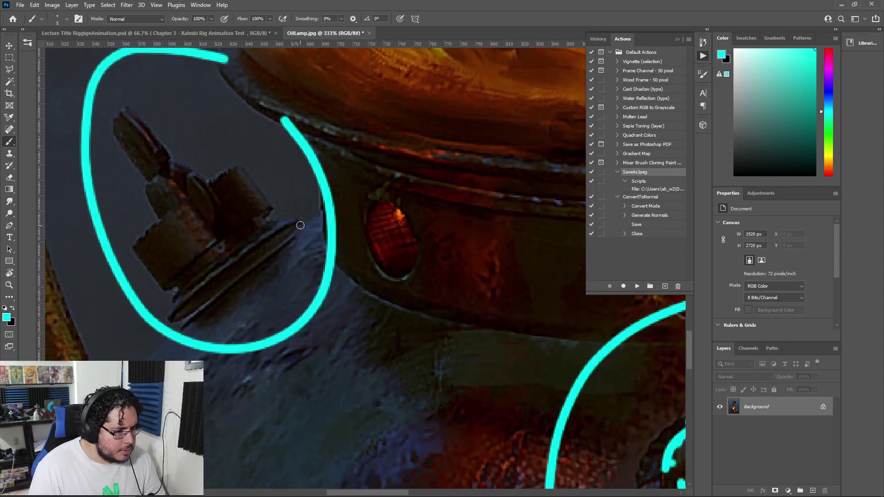
pyautogui.moveTo(558, 382)
pyautogui.mouseDown()
pyautogui.moveTo(517, 340)
pyautogui.moveTo(361, 310)
pyautogui.moveTo(408, 352)
pyautogui.mouseUp()
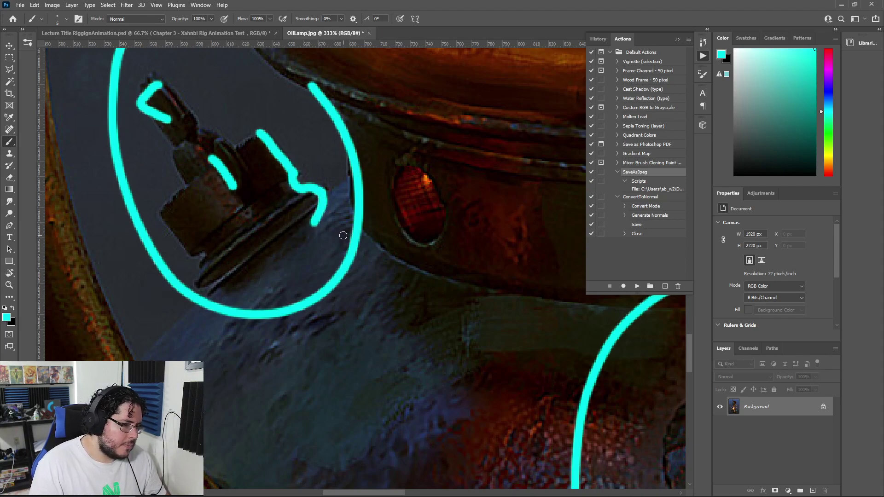
# Mark the lower end of the side fitting's flange in cyan and compare the fitting with the rest of the lamp.
pyautogui.scroll(-1, 344, 236)
pyautogui.keyDown('alt'); pyautogui.scroll(-3, 304, 209); pyautogui.keyUp('alt')
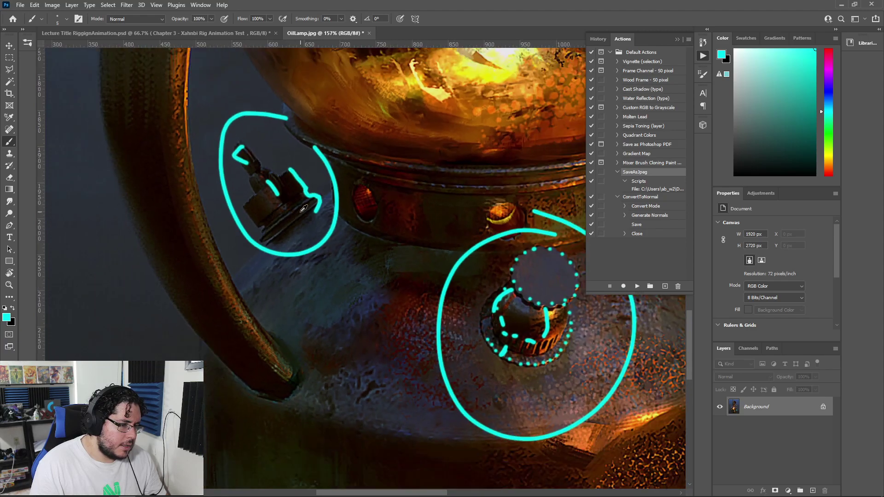
pyautogui.keyDown('alt'); pyautogui.scroll(2, 304, 209); pyautogui.keyUp('alt')
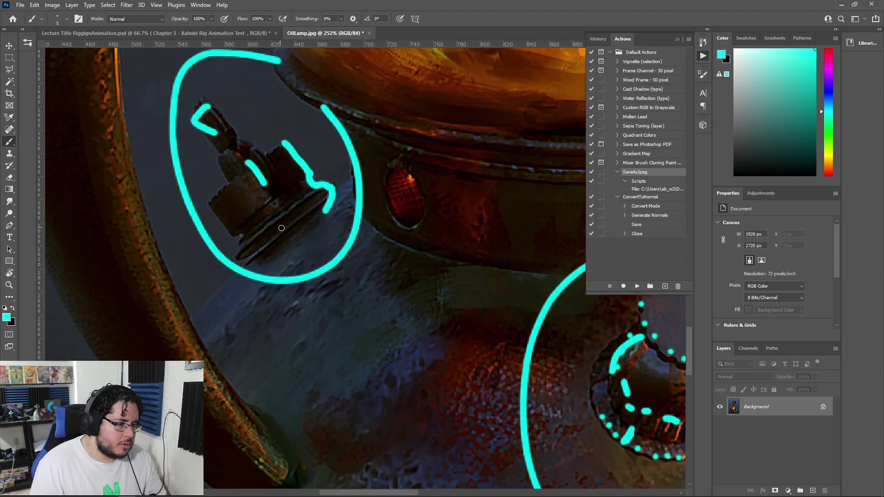
pyautogui.keyDown('alt'); pyautogui.scroll(3, 201, 272); pyautogui.keyUp('alt')
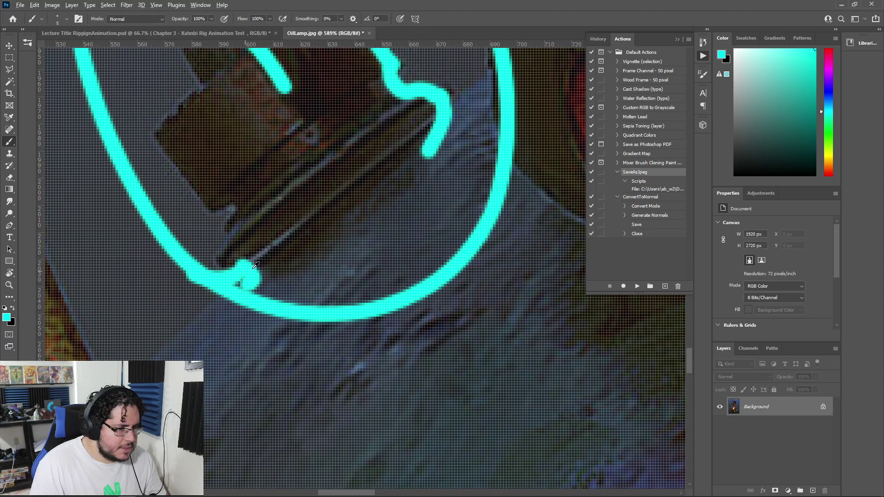
pyautogui.keyDown('alt'); pyautogui.scroll(-3, 253, 266); pyautogui.keyUp('alt')
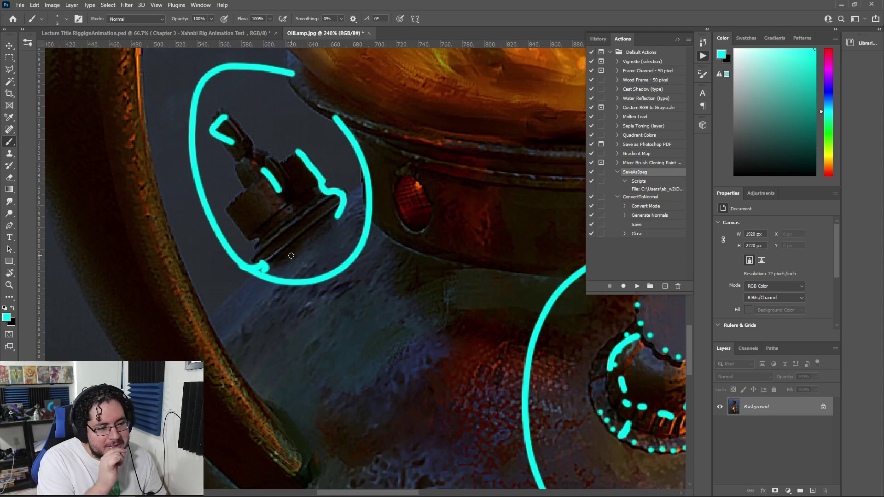
pyautogui.keyDown('alt'); pyautogui.scroll(1, 292, 249); pyautogui.keyUp('alt')
pyautogui.keyDown('alt'); pyautogui.scroll(-3, 541, 351); pyautogui.keyUp('alt')
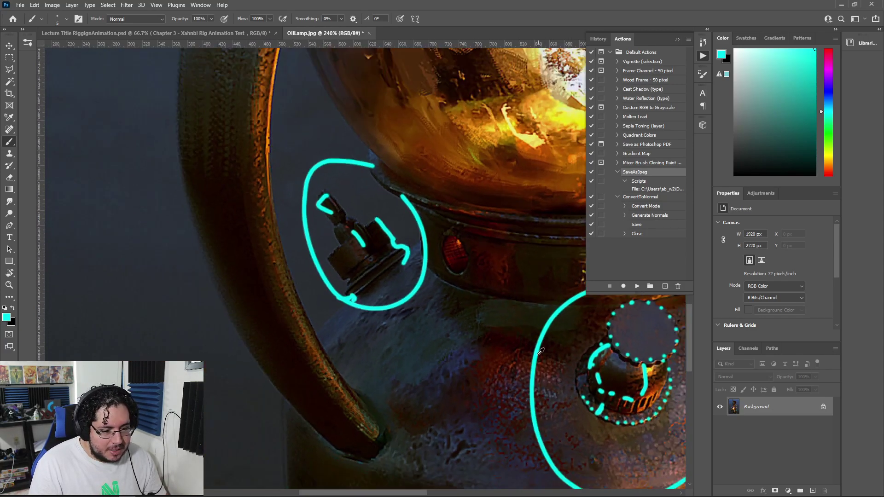
pyautogui.keyDown('alt'); pyautogui.scroll(2, 399, 264); pyautogui.keyUp('alt')
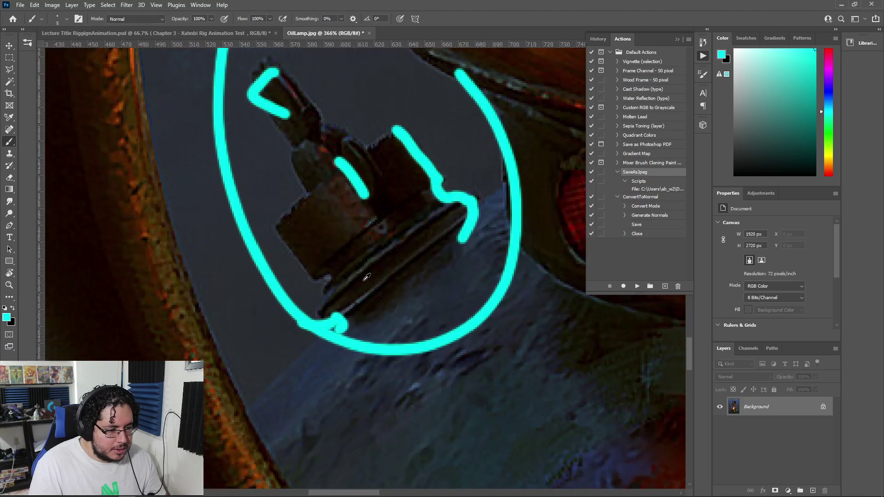
# Switch to Maya, create a polygon cylinder, move it to X 12 on the grid, and flatten it into a disc.
pyautogui.hotkey('alt', 'Tab')
pyautogui.scroll(-3, 408, 300)
pyautogui.keyDown('alt'); pyautogui.moveTo(409, 301); pyautogui.dragTo(399, 245, button='middle'); pyautogui.keyUp('alt')
pyautogui.keyDown('alt'); pyautogui.moveTo(399, 245); pyautogui.dragTo(442, 240); pyautogui.keyUp('alt')
pyautogui.click(57, 56)
pyautogui.moveTo(586, 269); pyautogui.dragTo(750, 291)
pyautogui.keyDown('alt'); pyautogui.moveTo(686, 281); pyautogui.dragTo(405, 250, button='middle'); pyautogui.keyUp('alt')
pyautogui.scroll(3, 405, 251)
pyautogui.moveTo(376, 254); pyautogui.dragTo(500, 221)
pyautogui.press('x')
pyautogui.press('r')
pyautogui.moveTo(518, 140); pyautogui.dragTo(519, 199)
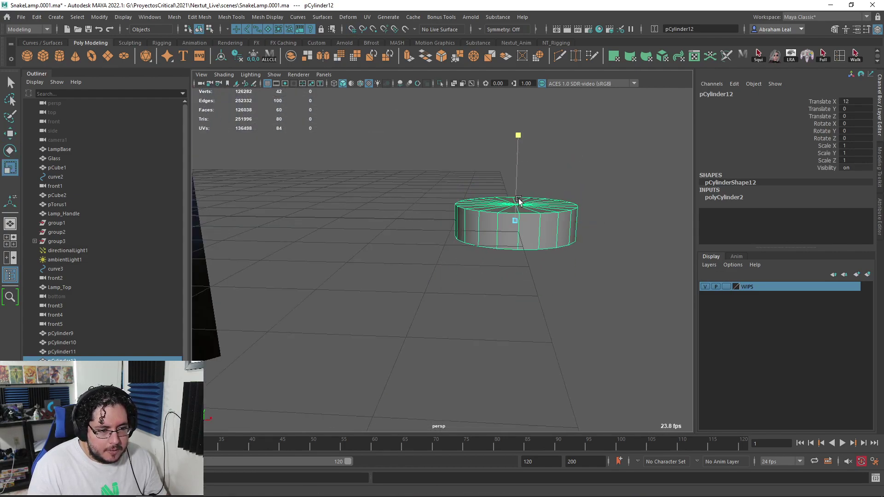
# Check the fitting's flange in the Photoshop reference and cut two edge loops around the disc's side near its upper and lower rims.
pyautogui.hotkey('alt', 'Tab')
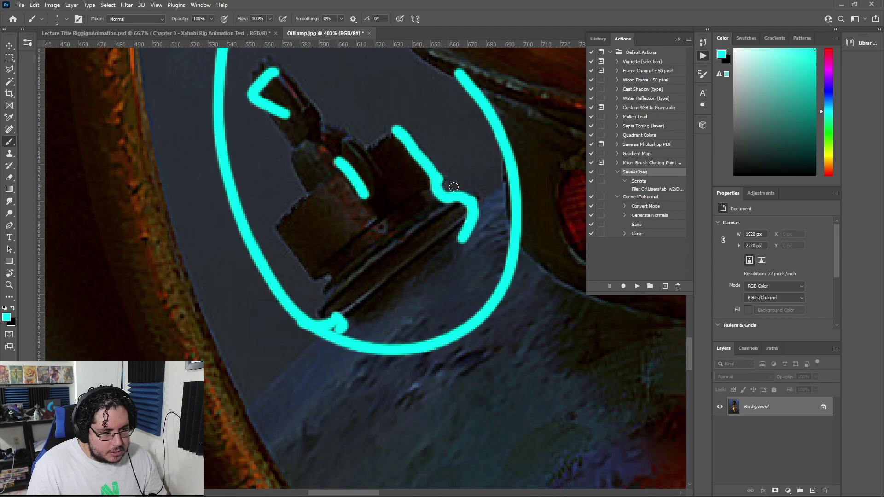
pyautogui.hotkey('alt', 'Tab')
pyautogui.keyDown('alt'); pyautogui.moveTo(531, 260); pyautogui.dragTo(474, 277, button='middle'); pyautogui.keyUp('alt')
pyautogui.scroll(3, 473, 277)
pyautogui.moveTo(463, 155); pyautogui.dragTo(474, 234)
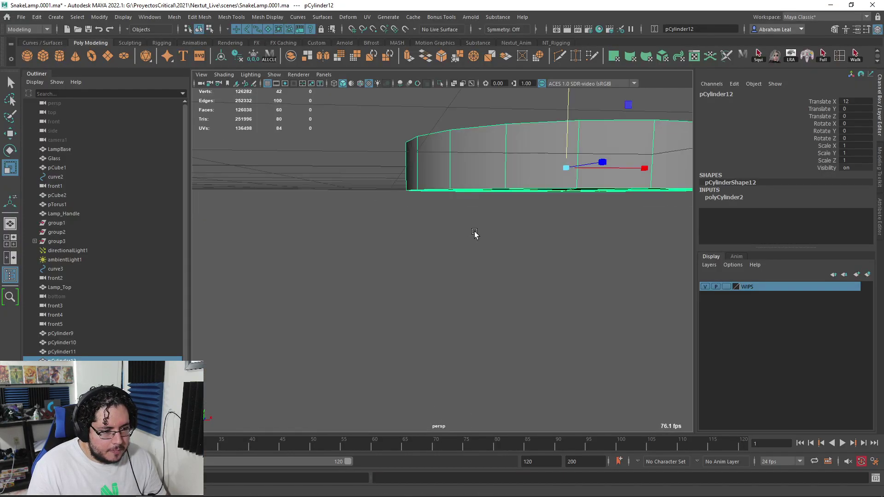
pyautogui.click(566, 57)
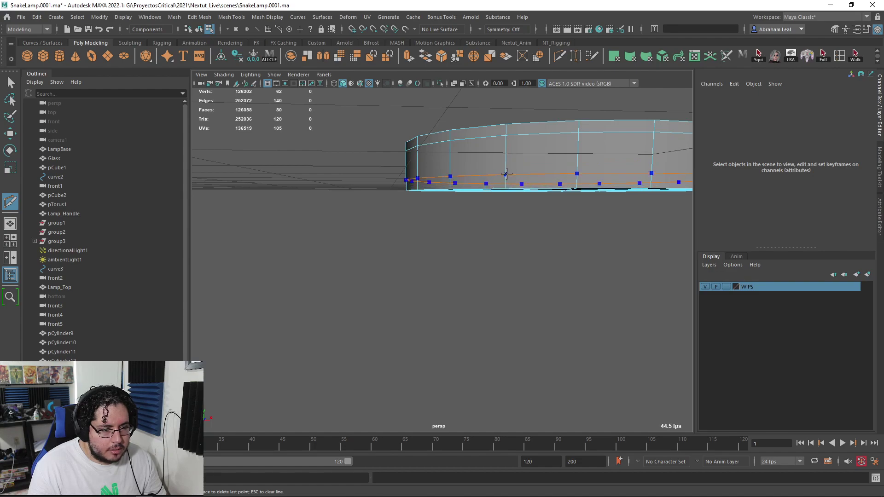
# Select the middle ring of faces on the disc's side and extrude it inward with a Local Translate Z of -0.056.
pyautogui.moveTo(500, 156); pyautogui.dragTo(483, 179, button='right')
pyautogui.click(486, 162)
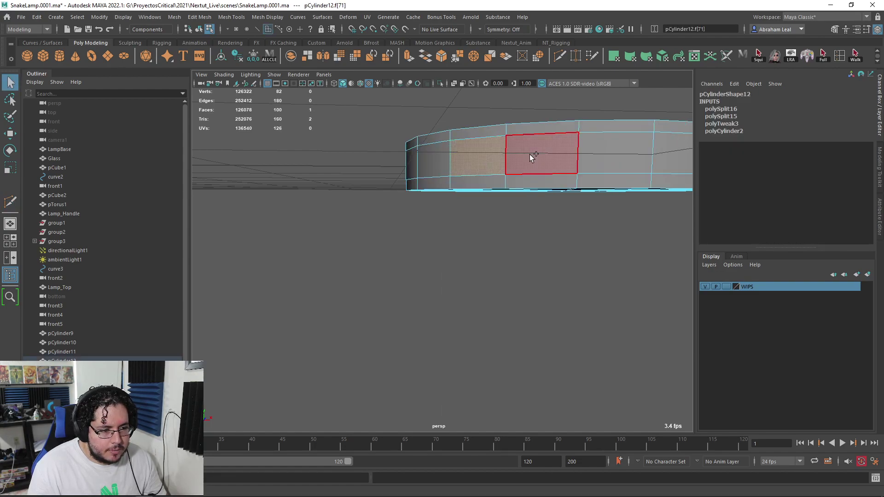
pyautogui.keyDown('shift'); pyautogui.doubleClick(528, 154); pyautogui.keyUp('shift')
pyautogui.keyDown('alt'); pyautogui.moveTo(523, 161); pyautogui.dragTo(489, 181, button='middle'); pyautogui.keyUp('alt')
pyautogui.keyDown('alt'); pyautogui.moveTo(489, 181); pyautogui.dragTo(474, 196); pyautogui.keyUp('alt')
pyautogui.hotkey('ctrl', 'e')
pyautogui.moveTo(615, 215)
pyautogui.mouseDown()
pyautogui.moveTo(606, 217)
pyautogui.moveTo(616, 214)
pyautogui.mouseUp()
pyautogui.hotkey('ctrl', 'z')
pyautogui.hotkey('ctrl', 'z')
pyautogui.keyDown('alt'); pyautogui.moveTo(578, 243); pyautogui.dragTo(487, 235); pyautogui.keyUp('alt')
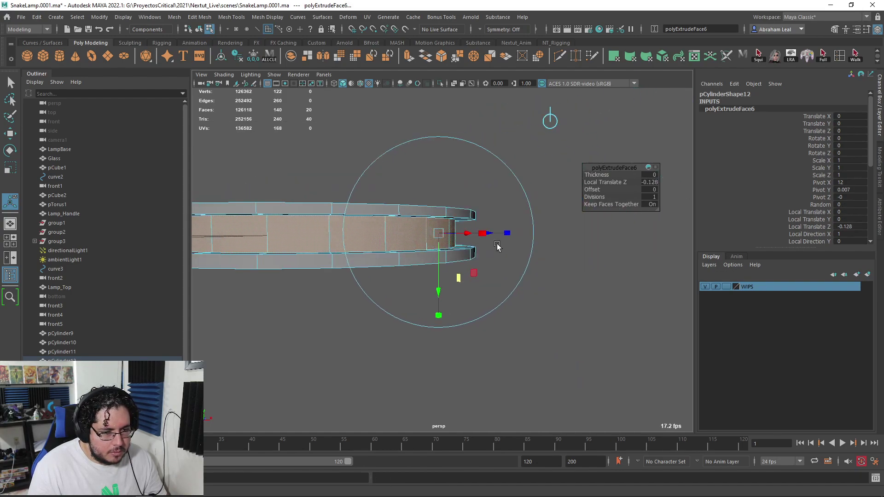
pyautogui.keyDown('alt'); pyautogui.moveTo(475, 267); pyautogui.dragTo(479, 230); pyautogui.keyUp('alt')
pyautogui.press('q')
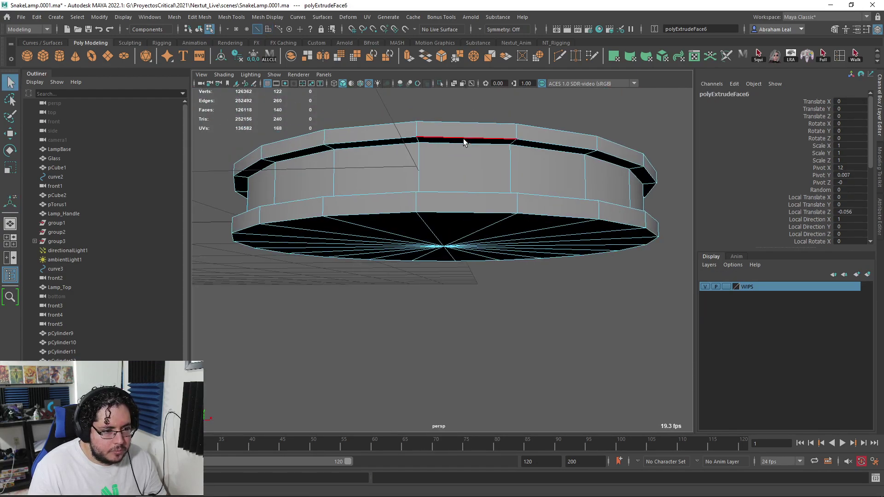
# Select the edge loops along the disc's rims and groove and bevel them with a Fraction of 0.11.
pyautogui.doubleClick(464, 141)
pyautogui.keyDown('shift'); pyautogui.click(456, 143); pyautogui.keyUp('shift')
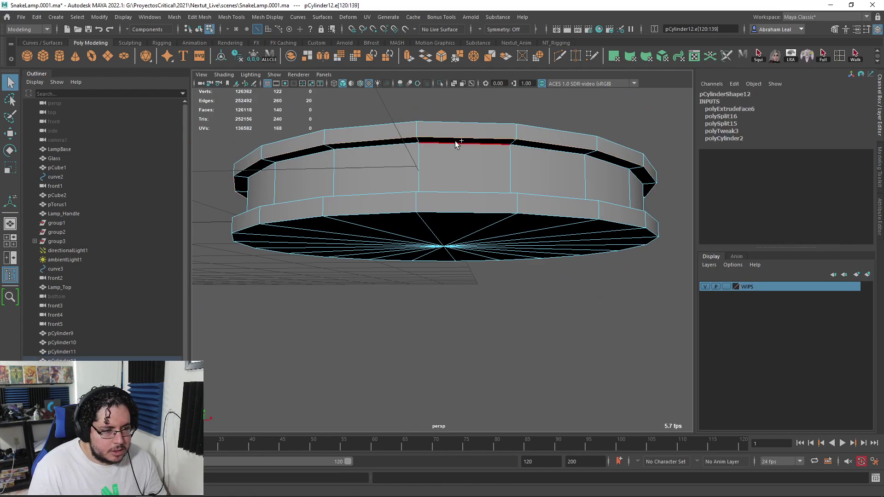
pyautogui.keyDown('shift'); pyautogui.doubleClick(451, 215); pyautogui.keyUp('shift')
pyautogui.keyDown('alt'); pyautogui.moveTo(451, 211); pyautogui.dragTo(436, 246); pyautogui.keyUp('alt')
pyautogui.scroll(3, 436, 258)
pyautogui.keyDown('shift'); pyautogui.doubleClick(434, 308); pyautogui.keyUp('shift')
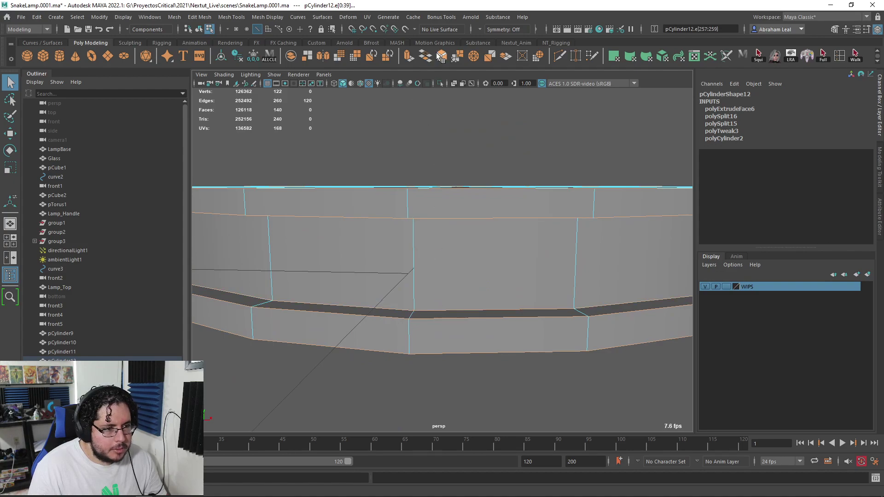
pyautogui.hotkey('ctrl', 'b')
pyautogui.moveTo(595, 175); pyautogui.dragTo(592, 181)
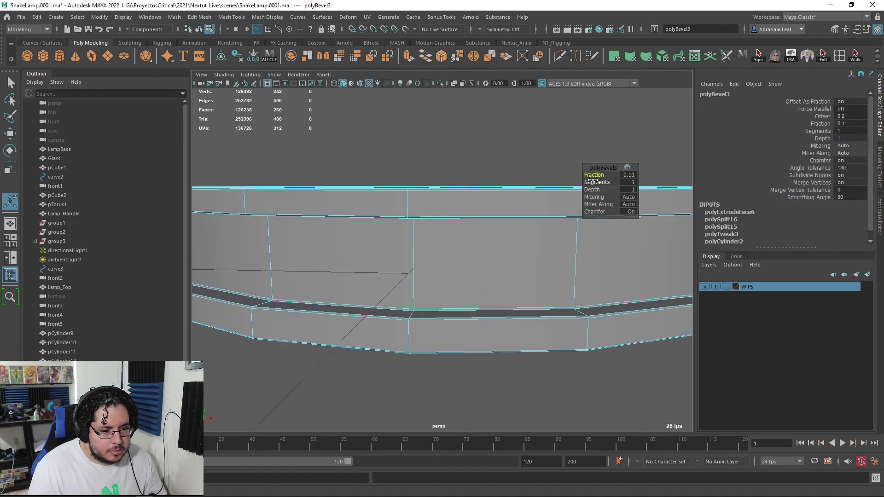
# Turn on the disc's smooth preview in object selection and mark the flange's upper step in the Photoshop reference in cyan.
pyautogui.press('3')
pyautogui.press('q')
pyautogui.moveTo(526, 221); pyautogui.dragTo(560, 138, button='right')
pyautogui.scroll(-6, 507, 185)
pyautogui.keyDown('alt'); pyautogui.moveTo(470, 198); pyautogui.dragTo(448, 245); pyautogui.keyUp('alt')
pyautogui.click(516, 176)
pyautogui.hotkey('alt', 'Tab')
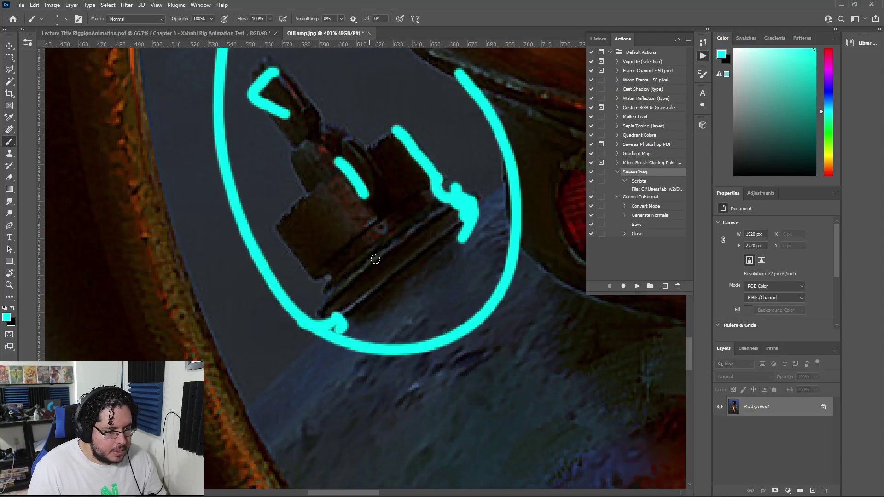
pyautogui.hotkey('alt', 'Tab')
# Duplicate the grooved disc upward, scale the copy narrower, and stack it on top of the original.
pyautogui.click(447, 271)
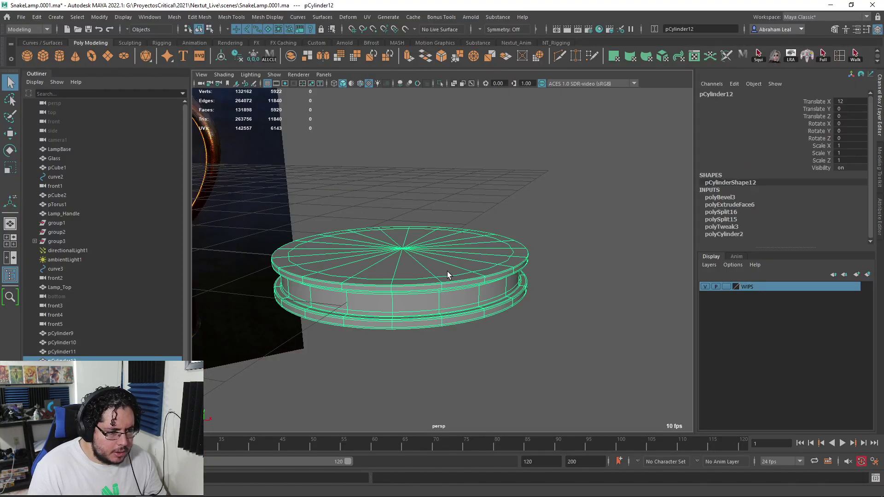
pyautogui.press('f')
pyautogui.press('w')
pyautogui.keyDown('shift'); pyautogui.moveTo(443, 228); pyautogui.dragTo(451, 225); pyautogui.keyUp('shift')
pyautogui.moveTo(449, 141)
pyautogui.keyDown('ctrl'); pyautogui.mouseDown()
pyautogui.moveTo(439, 139)
pyautogui.moveTo(471, 167)
pyautogui.moveTo(444, 157)
pyautogui.moveTo(448, 129)
pyautogui.mouseUp(); pyautogui.keyUp('ctrl')
pyautogui.press('w')
pyautogui.press('r')
pyautogui.press('w')
pyautogui.click(454, 128)
pyautogui.click(432, 200)
pyautogui.press('w')
pyautogui.click(463, 145)
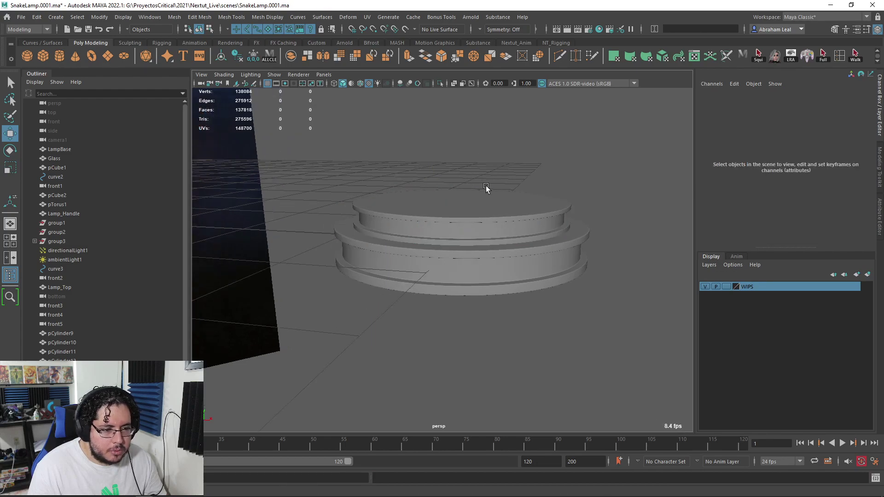
# Check the fitting's body in the Photoshop reference, create a new polygon cylinder in Maya, and move it toward the stacked discs.
pyautogui.keyDown('alt'); pyautogui.moveTo(483, 189); pyautogui.dragTo(490, 193); pyautogui.keyUp('alt')
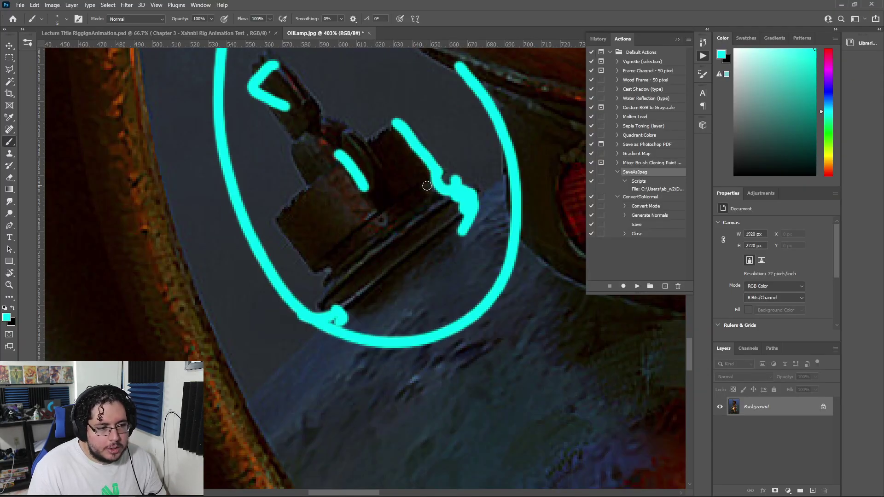
pyautogui.scroll(-1, 427, 185)
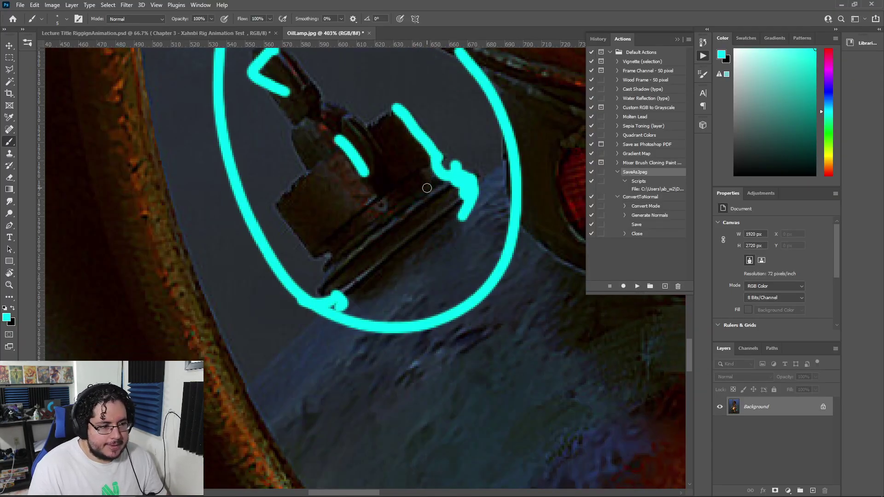
pyautogui.hotkey('alt', 'Tab')
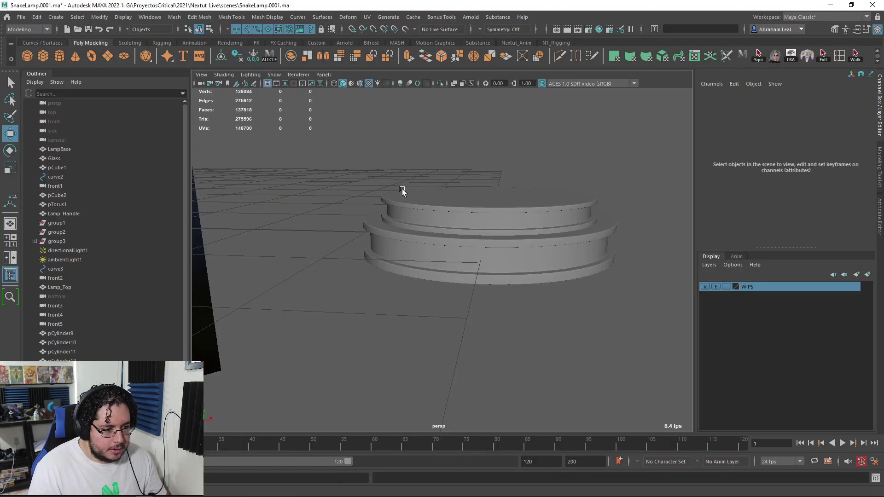
pyautogui.click(55, 57)
pyautogui.scroll(-4, 455, 262)
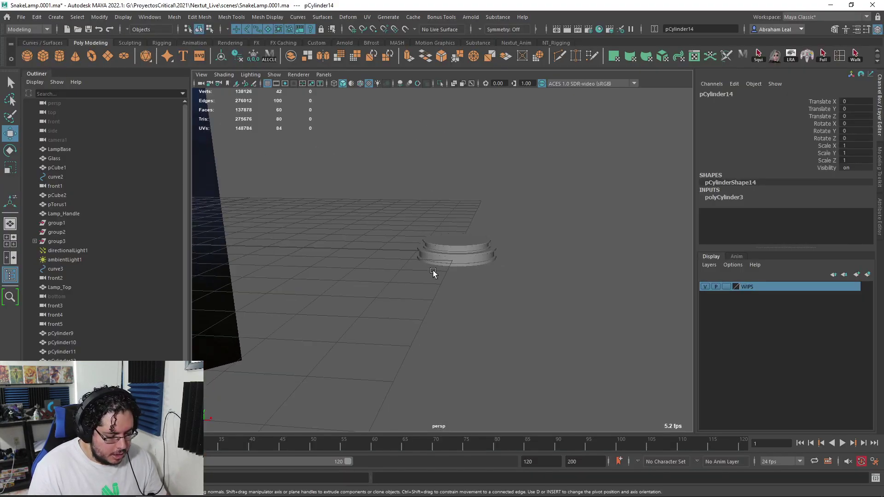
pyautogui.scroll(-3, 273, 270)
pyautogui.moveTo(233, 251); pyautogui.dragTo(474, 232)
pyautogui.press('f')
pyautogui.scroll(4, 383, 258)
# Snap the new cylinder to the stacked discs' centre at X 12 in wireframe and raise it to Y 0.942.
pyautogui.press('v')
pyautogui.hotkey('ctrl', 'z')
pyautogui.hotkey('ctrl', 'z')
pyautogui.press('v')
pyautogui.press('4')
pyautogui.keyDown('alt'); pyautogui.moveTo(474, 233); pyautogui.dragTo(481, 265); pyautogui.keyUp('alt')
pyautogui.press('v')
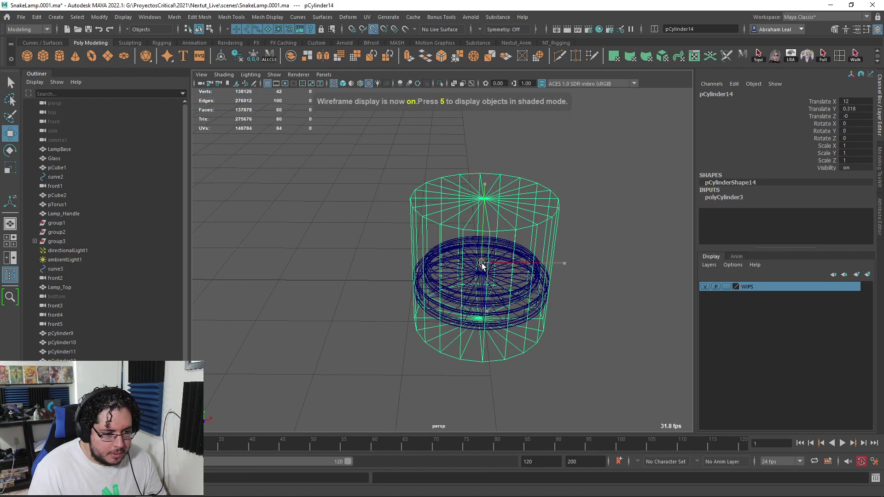
pyautogui.moveTo(483, 192); pyautogui.dragTo(480, 142)
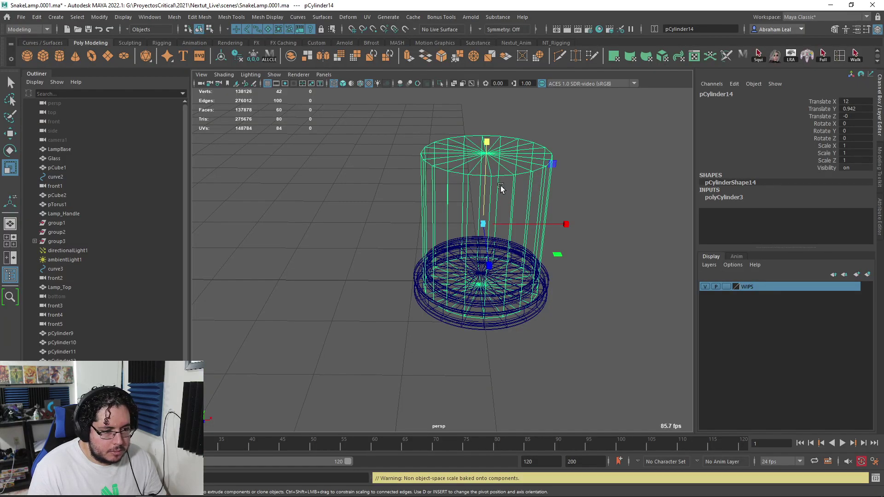
# Flatten the new cylinder, switch the view to shaded display, and position it above the stacked discs at Y 1.083.
pyautogui.moveTo(501, 186); pyautogui.dragTo(482, 108)
pyautogui.moveTo(492, 145); pyautogui.dragTo(493, 115)
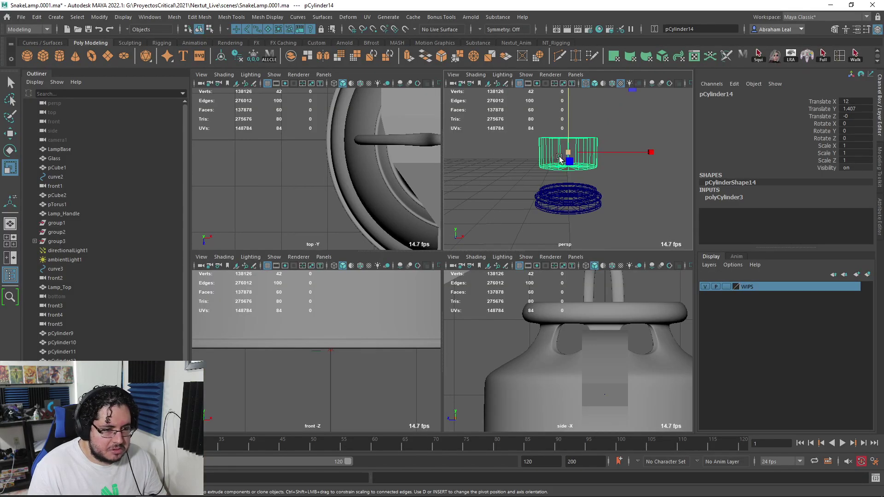
pyautogui.moveTo(560, 157); pyautogui.dragTo(536, 196)
pyautogui.press('space')
pyautogui.scroll(-8, 551, 183)
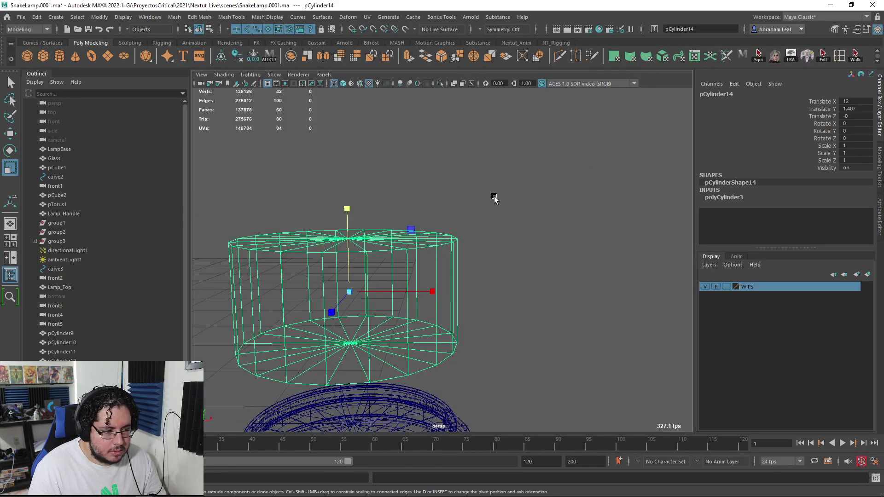
pyautogui.press('5')
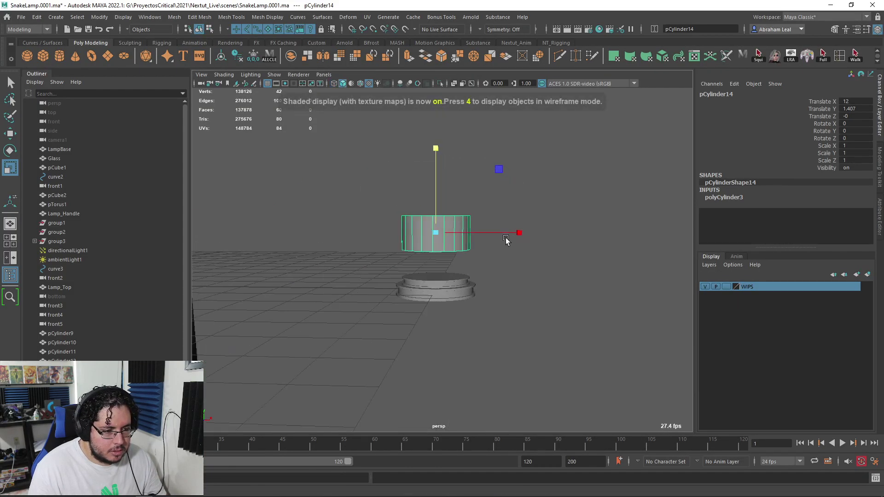
pyautogui.moveTo(436, 149); pyautogui.dragTo(435, 201)
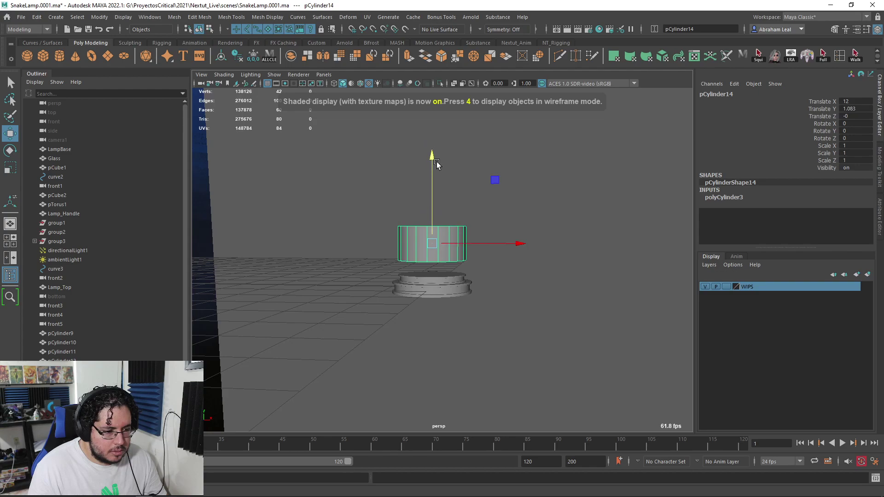
# Check the body's proportions in the Photoshop reference, narrow the cylinder slightly in Maya, and lower it toward the discs to Y 0.871.
pyautogui.hotkey('alt', 'Tab')
pyautogui.hotkey('alt', 'Tab')
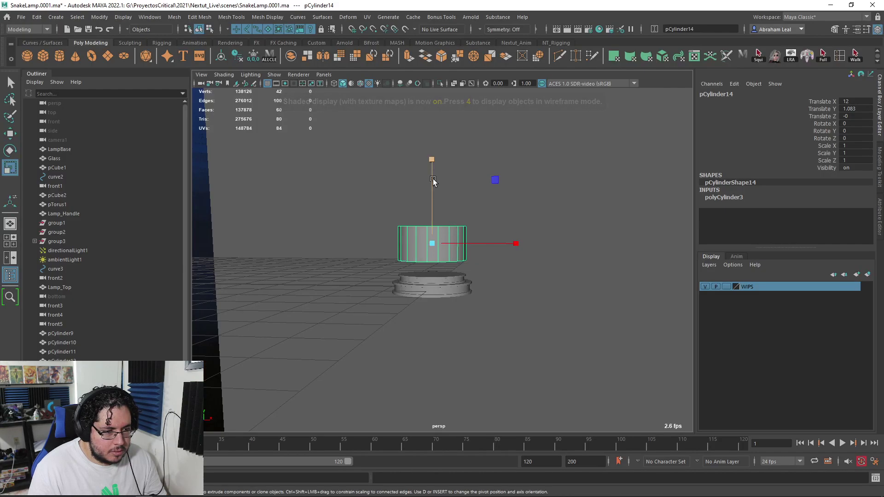
pyautogui.press('w')
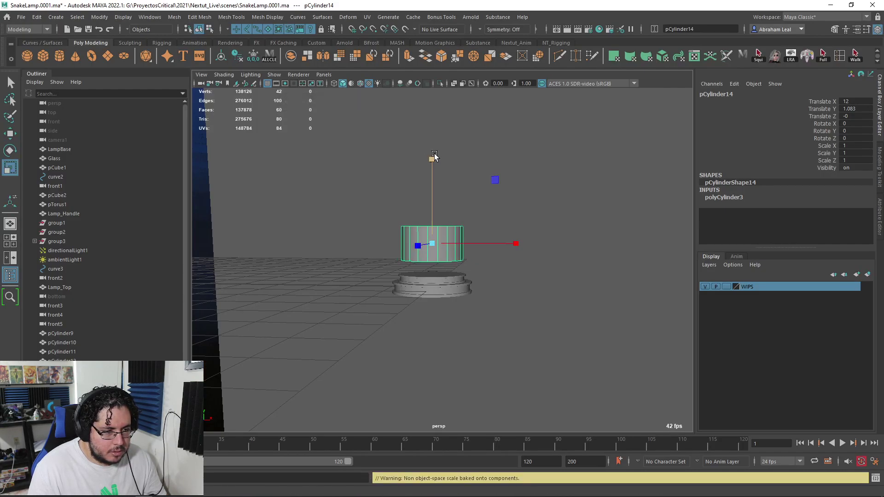
pyautogui.moveTo(431, 163); pyautogui.dragTo(432, 173)
pyautogui.click(468, 193)
pyautogui.scroll(2, 537, 251)
pyautogui.click(509, 261)
# Mark the body's lower edge in cyan in the Photoshop reference, then inset the Maya cylinder's bottom faces with an extrude offset of 0.08.
pyautogui.hotkey('alt', 'Tab')
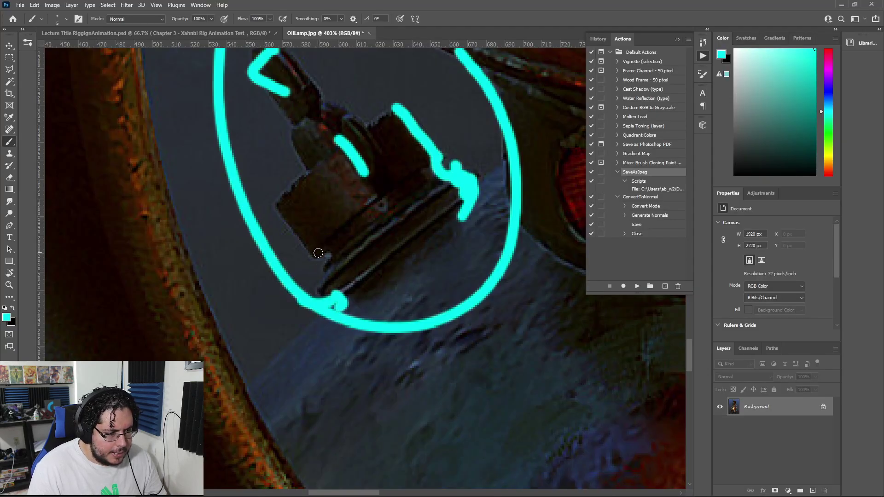
pyautogui.hotkey('alt', 'Tab')
pyautogui.scroll(3, 473, 197)
pyautogui.moveTo(474, 197); pyautogui.dragTo(457, 238, button='right')
pyautogui.click(443, 240)
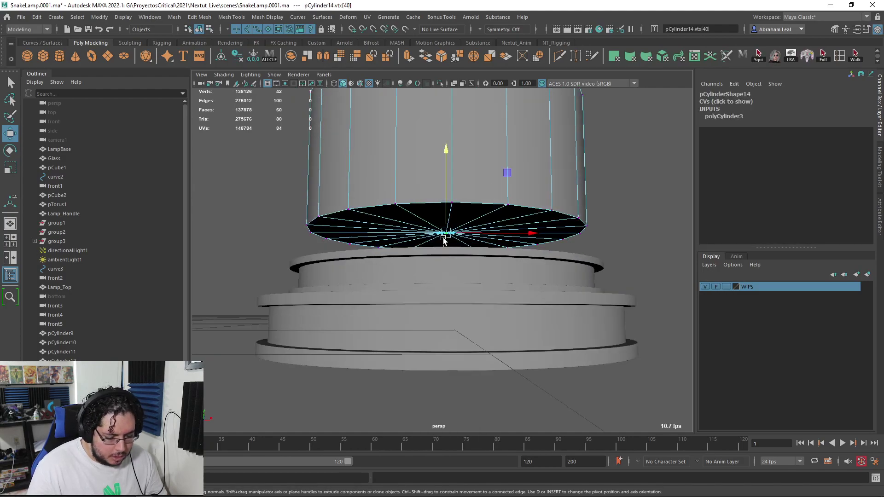
pyautogui.hotkey('ctrl', 'F10')
pyautogui.hotkey('ctrl', 'F11')
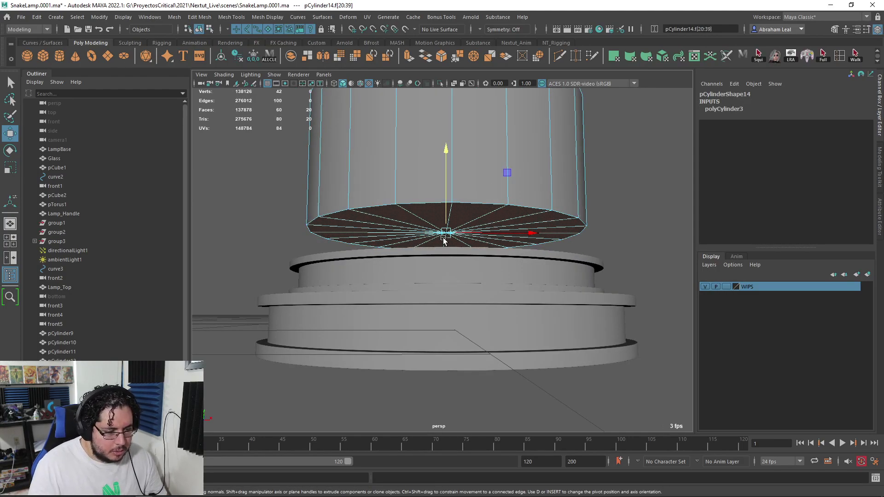
pyautogui.hotkey('ctrl', 'e')
pyautogui.moveTo(592, 193); pyautogui.dragTo(597, 189)
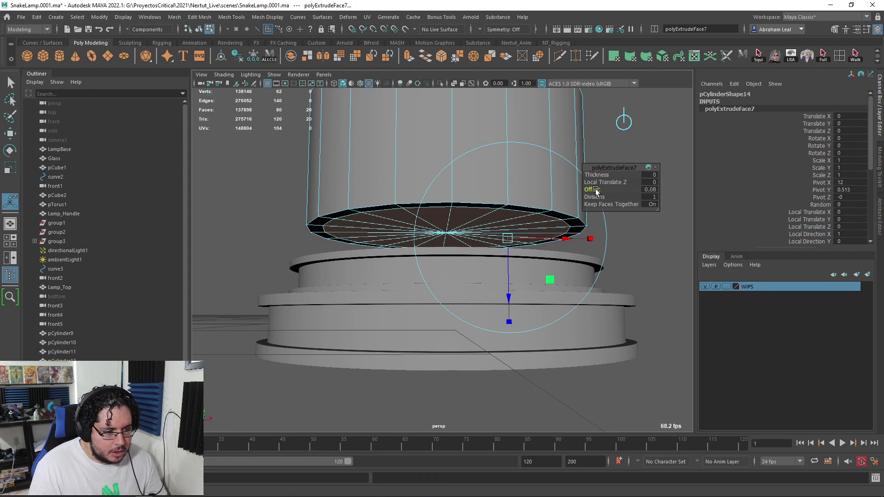
# Extrude the inset bottom faces down as a neck, compare it with the Photoshop reference, and lower the whole cylinder to Y 0.793.
pyautogui.hotkey('ctrl', 'e')
pyautogui.moveTo(510, 276); pyautogui.dragTo(506, 316)
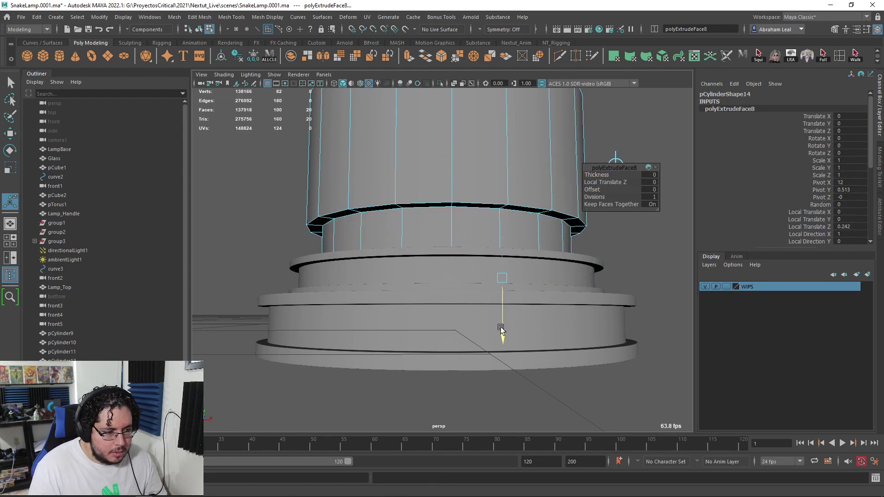
pyautogui.keyDown('alt'); pyautogui.moveTo(481, 254); pyautogui.dragTo(477, 251); pyautogui.keyUp('alt')
pyautogui.hotkey('alt', 'Tab')
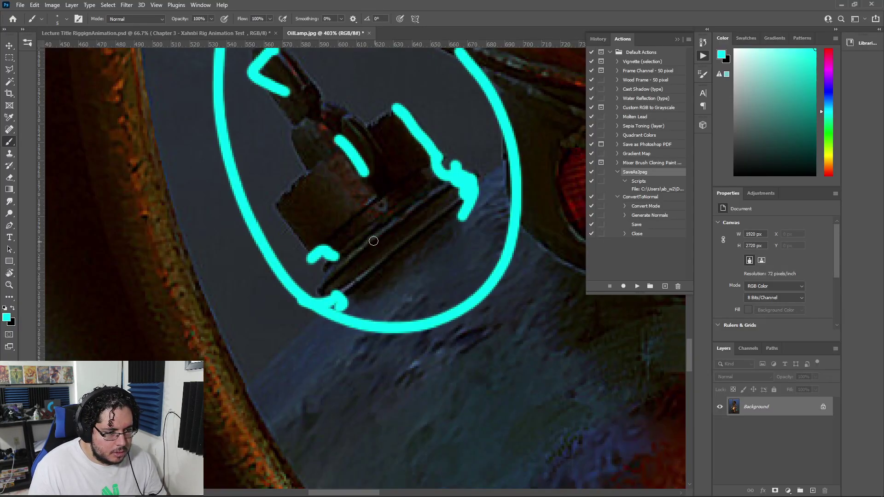
pyautogui.hotkey('alt', 'Tab')
pyautogui.hotkey('alt', 'Tab')
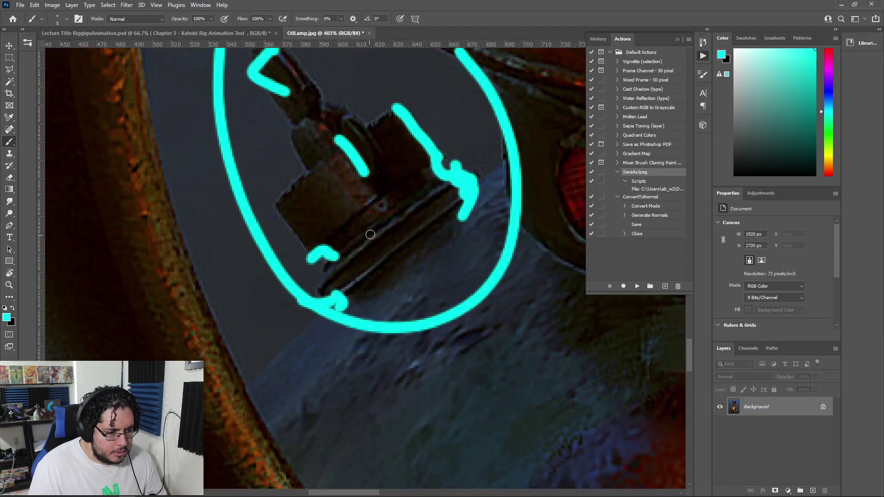
pyautogui.hotkey('alt', 'Tab')
pyautogui.moveTo(405, 198); pyautogui.dragTo(421, 190, button='right')
pyautogui.press('w')
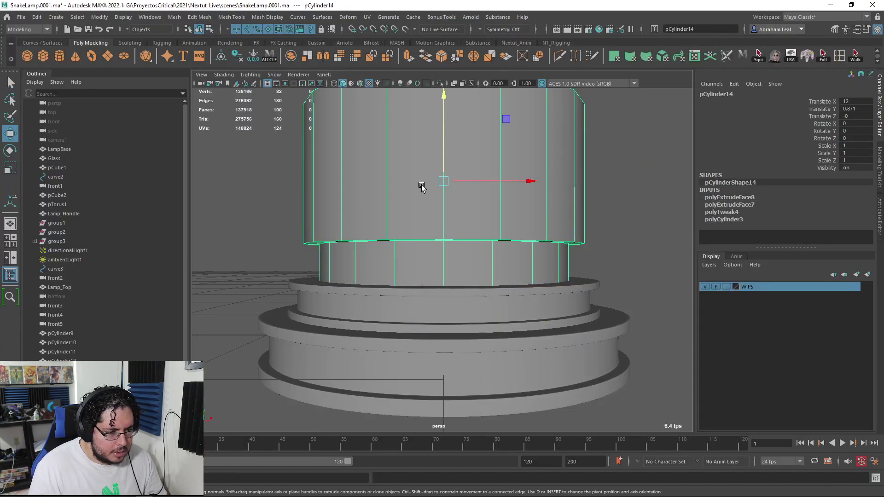
pyautogui.moveTo(445, 143); pyautogui.dragTo(454, 157)
# Bevel the cylinder's top and bottom rims and its neck edge loop with 2 segments and a reduced fraction.
pyautogui.moveTo(569, 235); pyautogui.dragTo(574, 188, button='right')
pyautogui.doubleClick(529, 258)
pyautogui.keyDown('alt'); pyautogui.moveTo(532, 230); pyautogui.dragTo(540, 256); pyautogui.keyUp('alt')
pyautogui.keyDown('shift'); pyautogui.doubleClick(537, 302); pyautogui.keyUp('shift')
pyautogui.keyDown('alt'); pyautogui.moveTo(543, 341); pyautogui.dragTo(525, 371); pyautogui.keyUp('alt')
pyautogui.press('4')
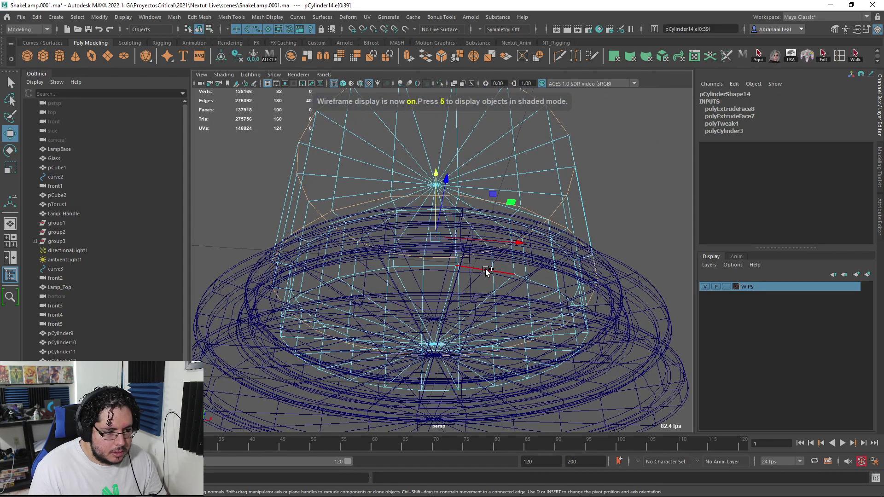
pyautogui.hotkey('ctrl', 'e')
pyautogui.hotkey('ctrl', 'z')
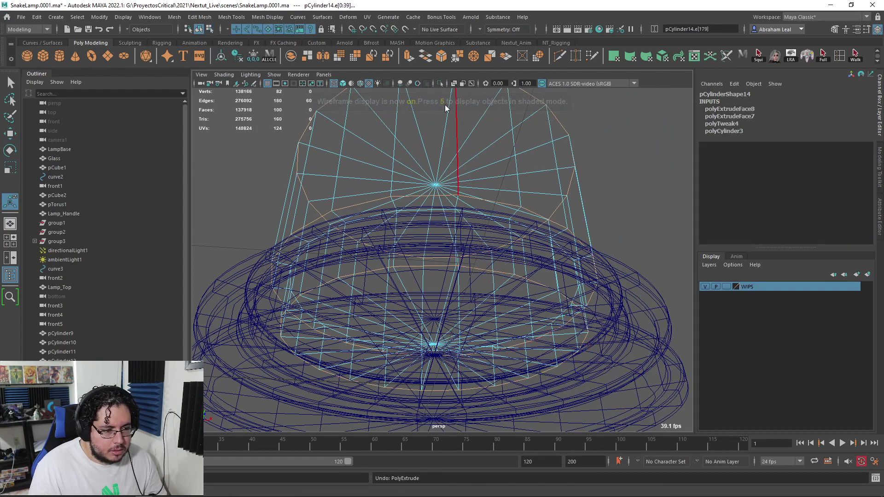
pyautogui.click(441, 59)
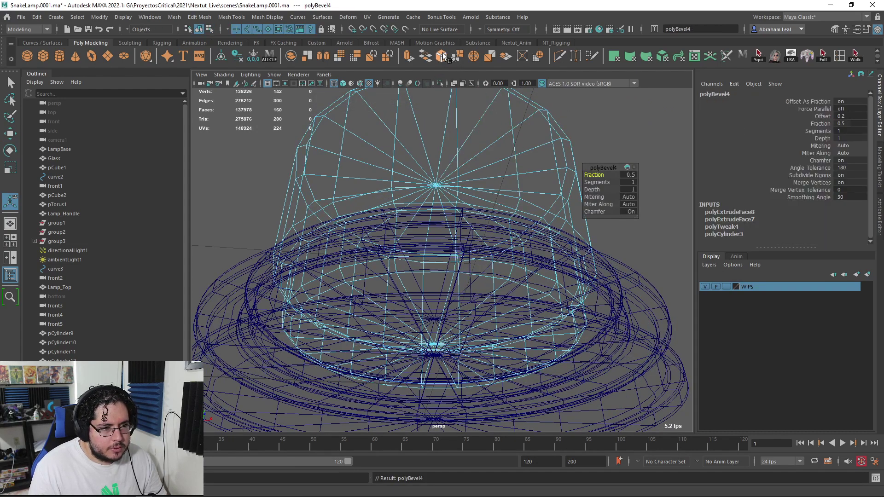
pyautogui.moveTo(595, 175)
pyautogui.mouseDown()
pyautogui.moveTo(582, 176)
pyautogui.moveTo(597, 181)
pyautogui.mouseUp()
pyautogui.keyDown('alt'); pyautogui.moveTo(542, 175); pyautogui.dragTo(515, 213); pyautogui.keyUp('alt')
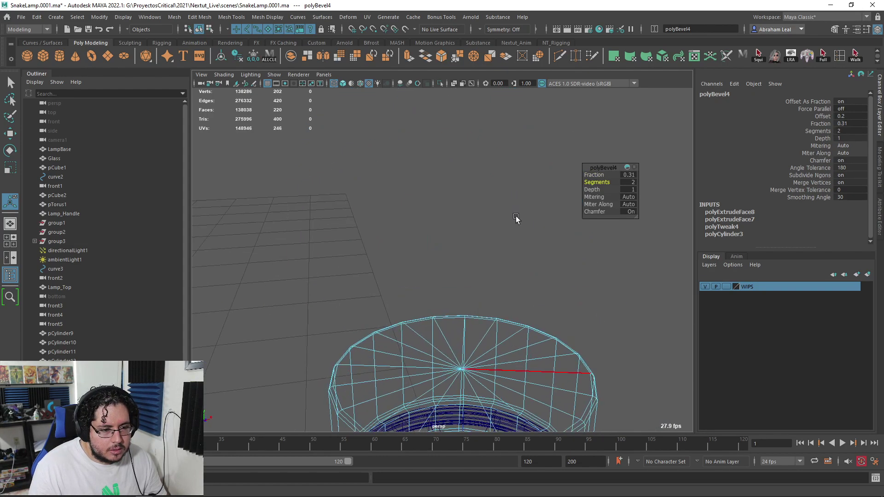
pyautogui.moveTo(600, 174); pyautogui.dragTo(588, 175)
# Return to object selection, check the beveled cylinder's smooth preview, and restore the shaded, unsmoothed display.
pyautogui.keyDown('alt'); pyautogui.moveTo(487, 250); pyautogui.dragTo(484, 230); pyautogui.keyUp('alt')
pyautogui.moveTo(484, 231); pyautogui.dragTo(530, 221, button='right')
pyautogui.keyDown('alt'); pyautogui.moveTo(553, 265); pyautogui.dragTo(582, 206); pyautogui.keyUp('alt')
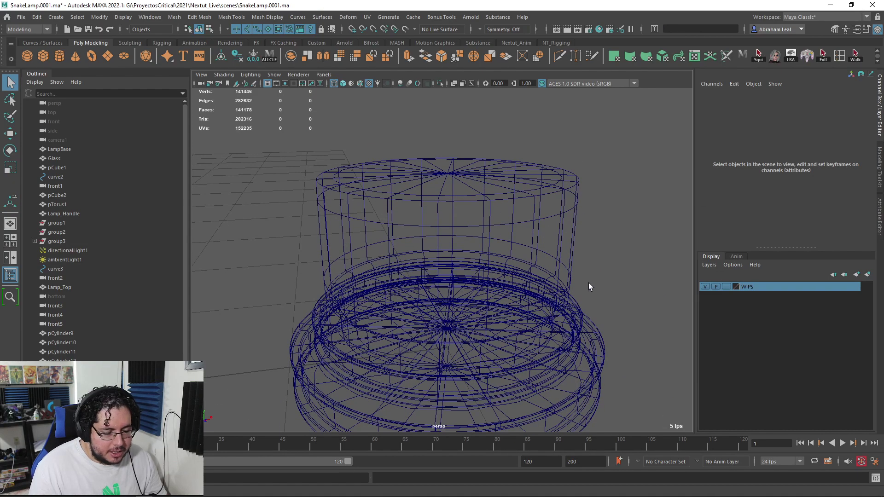
pyautogui.press('6')
pyautogui.keyDown('alt'); pyautogui.moveTo(586, 297); pyautogui.dragTo(559, 270); pyautogui.keyUp('alt')
pyautogui.click(479, 263)
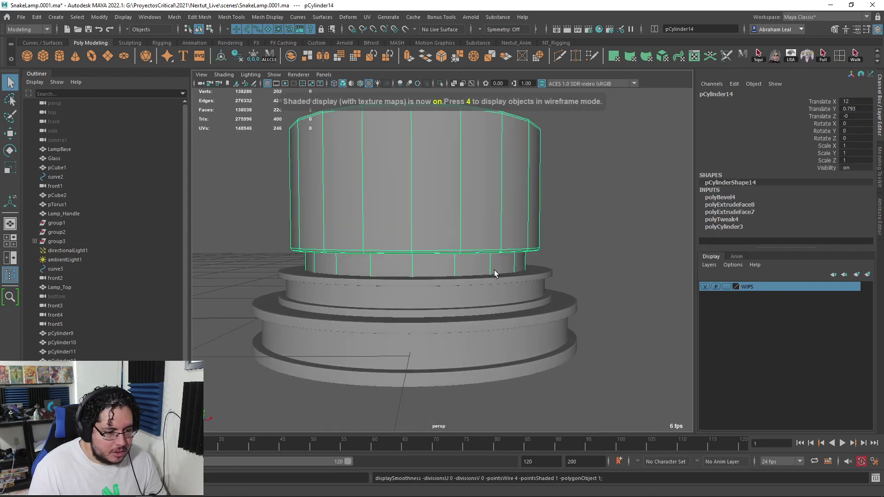
# Insert an edge loop around the recessed neck with Multi-Cut, turn on the cylinder's smooth preview, and return to object selection.
pyautogui.scroll(5, 479, 244)
pyautogui.keyDown('alt'); pyautogui.moveTo(468, 222); pyautogui.dragTo(530, 65); pyautogui.keyUp('alt')
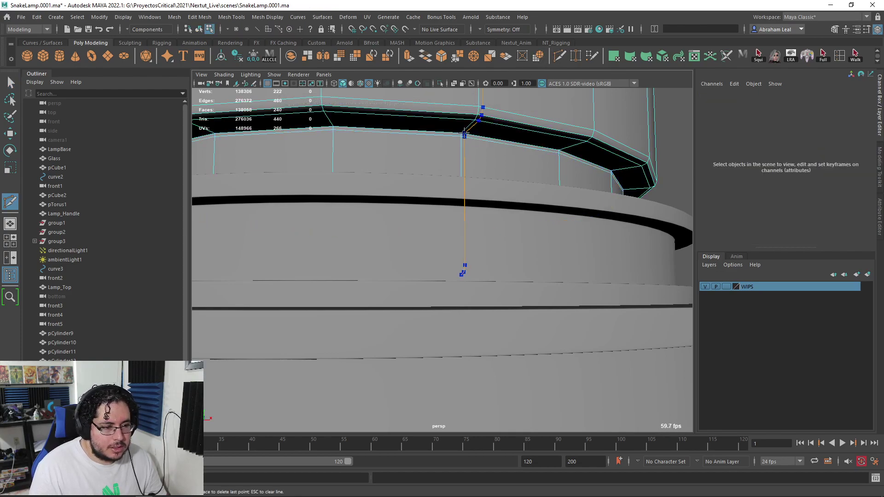
pyautogui.press('3')
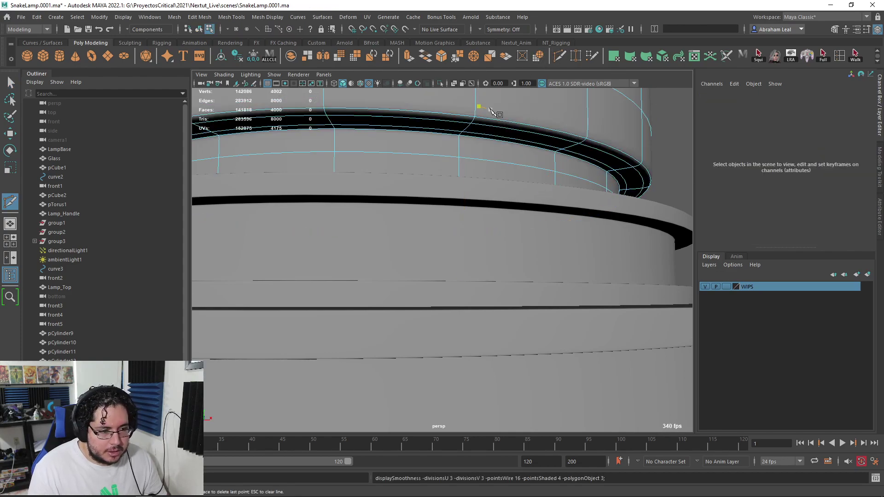
pyautogui.keyDown('alt'); pyautogui.moveTo(563, 140); pyautogui.dragTo(558, 185, button='right'); pyautogui.keyUp('alt')
pyautogui.keyDown('alt'); pyautogui.moveTo(469, 189); pyautogui.dragTo(438, 225); pyautogui.keyUp('alt')
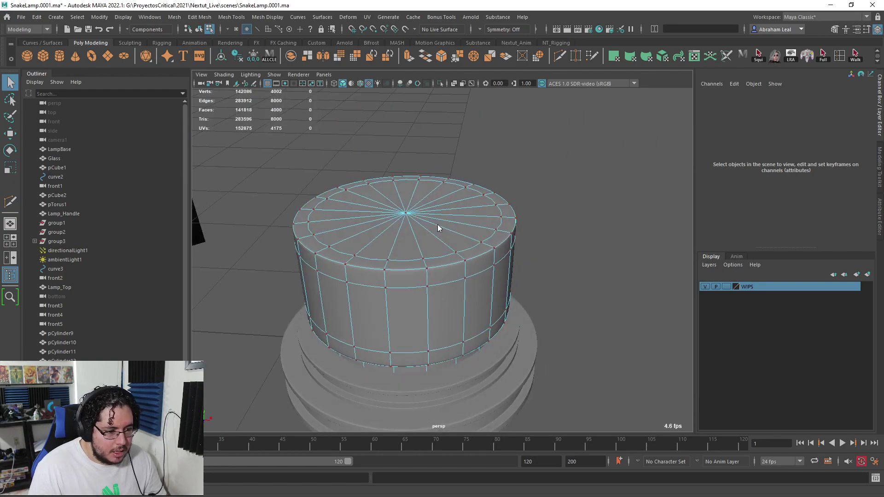
pyautogui.press('F8')
pyautogui.moveTo(497, 239)
pyautogui.keyDown('alt'); pyautogui.mouseDown()
pyautogui.moveTo(466, 186)
pyautogui.moveTo(489, 189)
pyautogui.moveTo(500, 230)
pyautogui.moveTo(490, 228)
pyautogui.mouseUp(); pyautogui.keyUp('alt')
# Move the YouTube browser window off the main screen and return to Maya.
pyautogui.hotkey('alt', 'Tab')
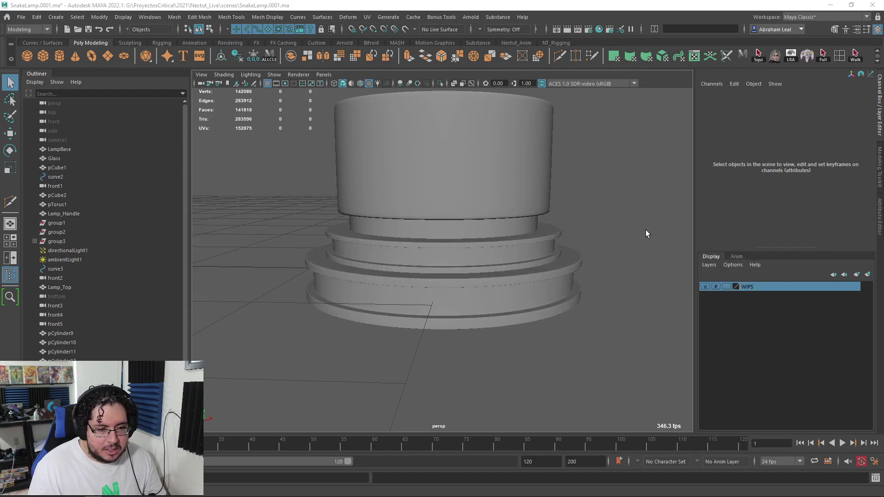
pyautogui.hotkey('alt', 'Tab')
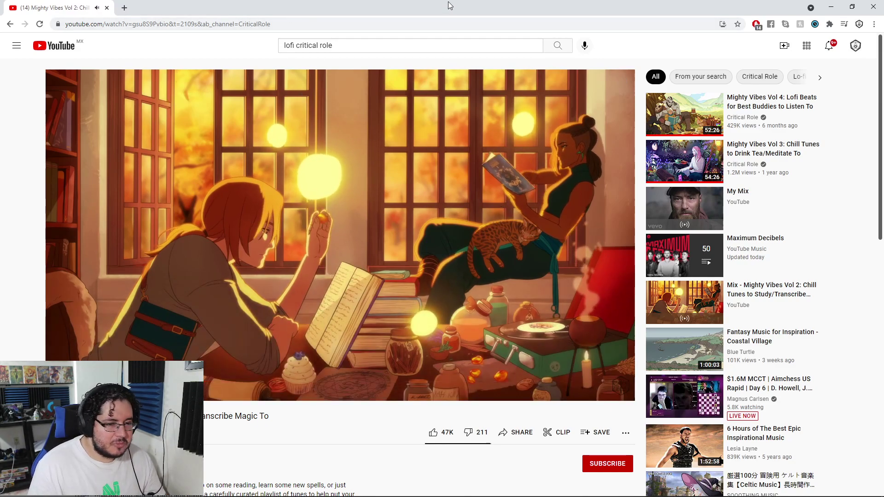
pyautogui.moveTo(448, 3); pyautogui.dragTo(883, 138)
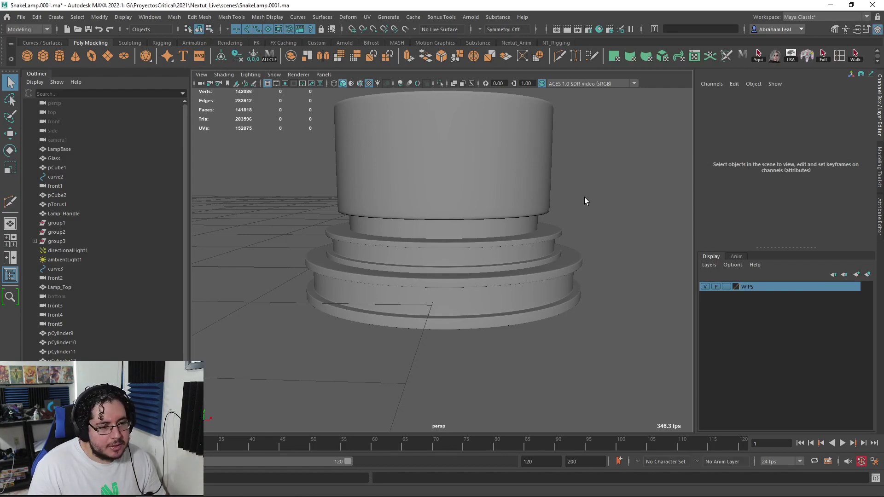
# Show the lamp in the front view, then outline the fitting's central stem in cyan in the Photoshop reference.
pyautogui.keyDown('alt'); pyautogui.moveTo(592, 199); pyautogui.dragTo(556, 214); pyautogui.keyUp('alt')
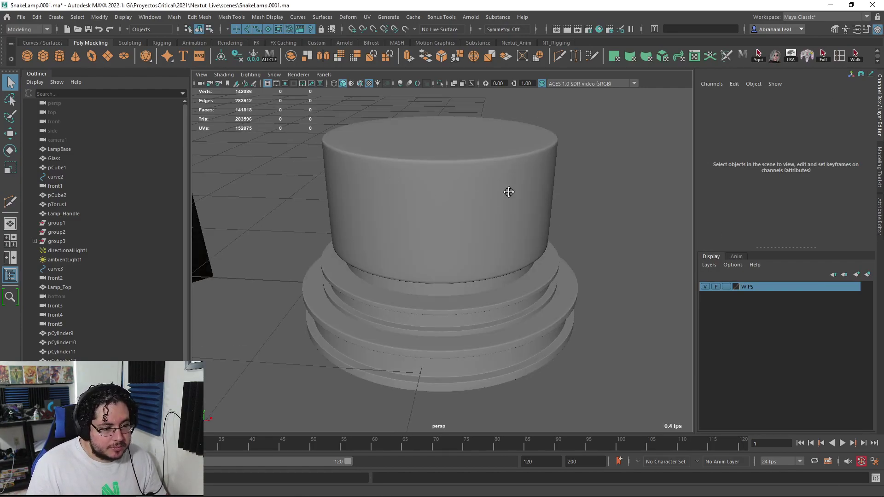
pyautogui.press('space')
pyautogui.moveTo(499, 166); pyautogui.dragTo(497, 184)
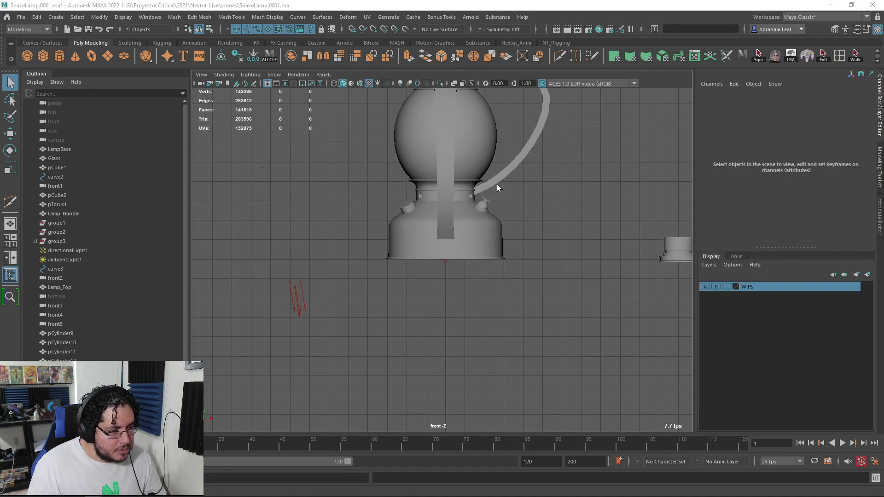
pyautogui.hotkey('alt', 'Tab')
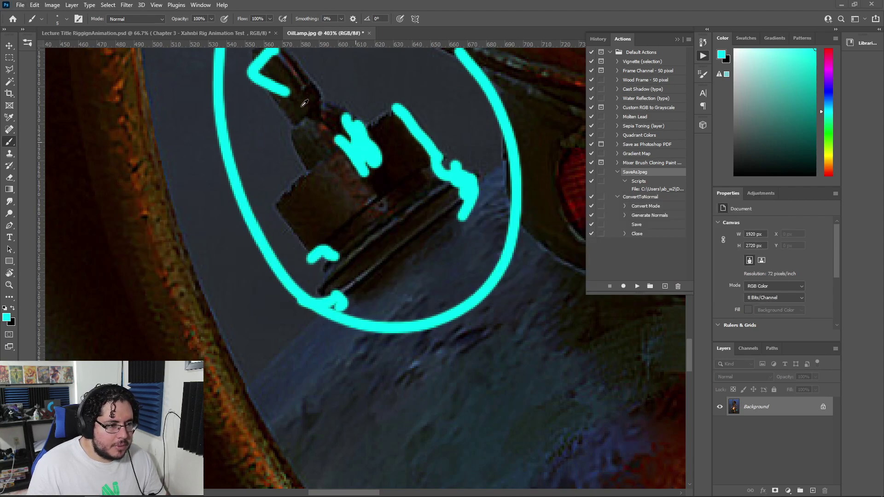
pyautogui.moveTo(345, 102)
pyautogui.mouseDown()
pyautogui.moveTo(311, 152)
pyautogui.moveTo(338, 164)
pyautogui.mouseUp()
pyautogui.press('space')
# Switch to the browser, search Google for "butterfly screw", and open the close-up image of the winged nut.
pyautogui.hotkey('alt', 'Tab')
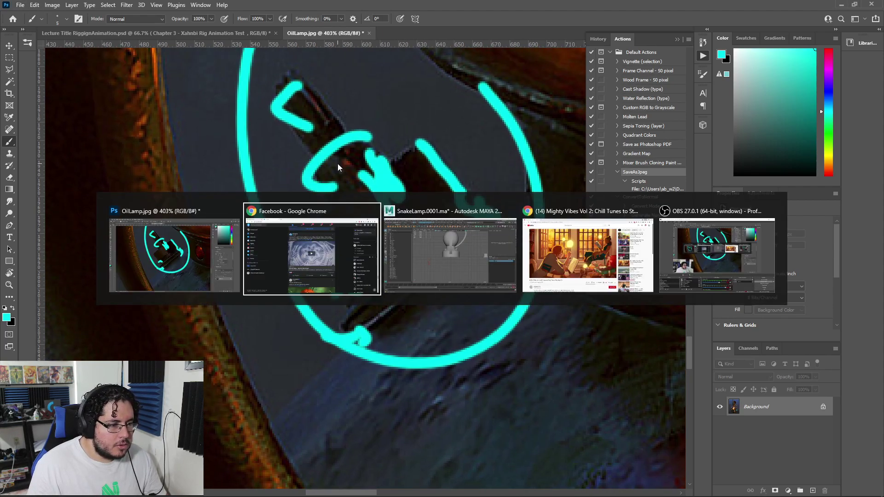
pyautogui.moveTo(883, 19); pyautogui.dragTo(444, 0)
pyautogui.click(444, 21)
pyautogui.write('butterflky screw')
pyautogui.press('Return')
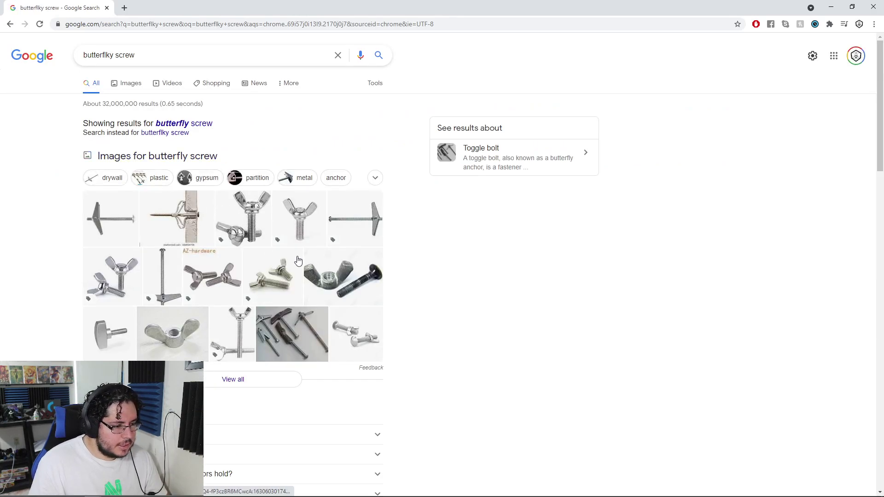
pyautogui.click(362, 256)
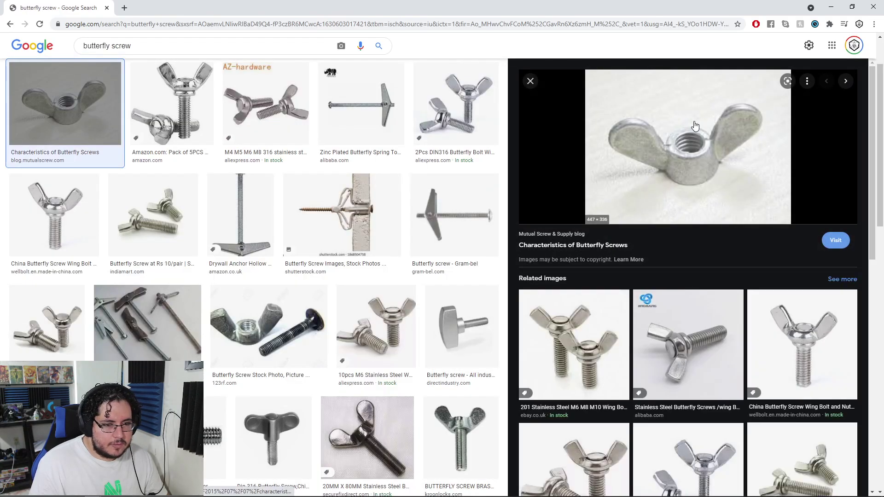
# Return to the Photoshop reference and mark the upper end of the fitting's stem in cyan.
pyautogui.hotkey('alt', 'Tab')
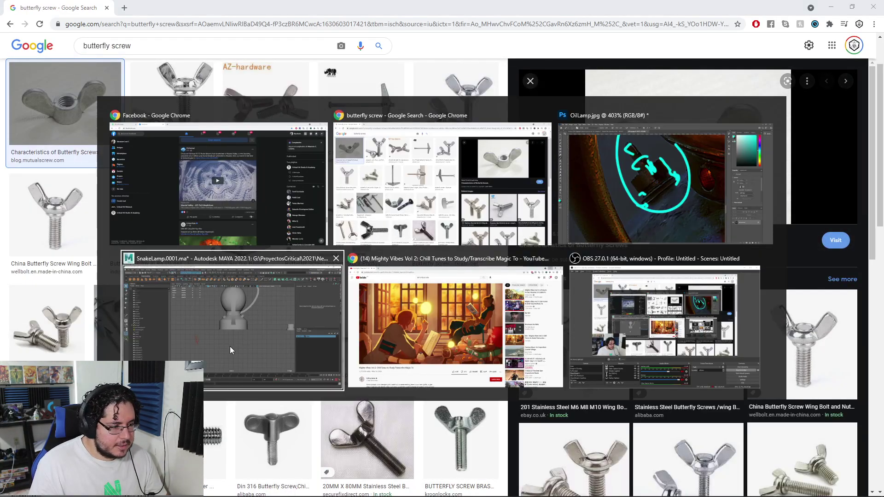
pyautogui.click(594, 214)
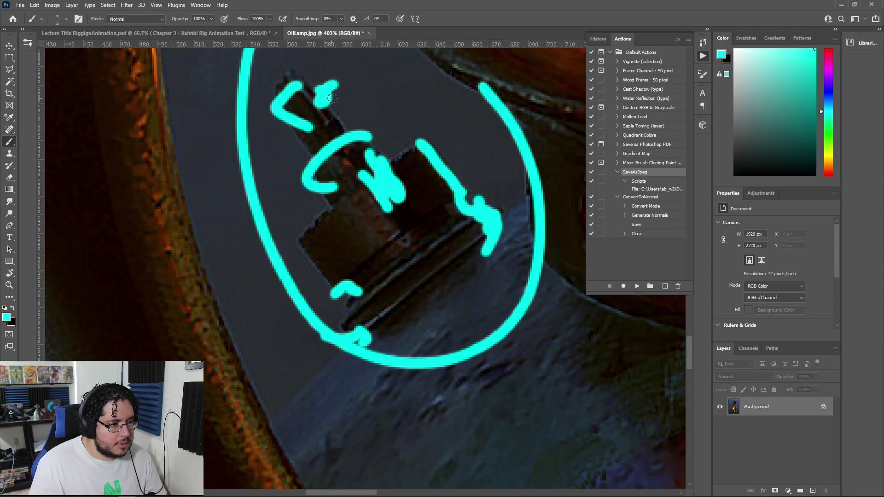
pyautogui.hotkey('alt', 'Tab')
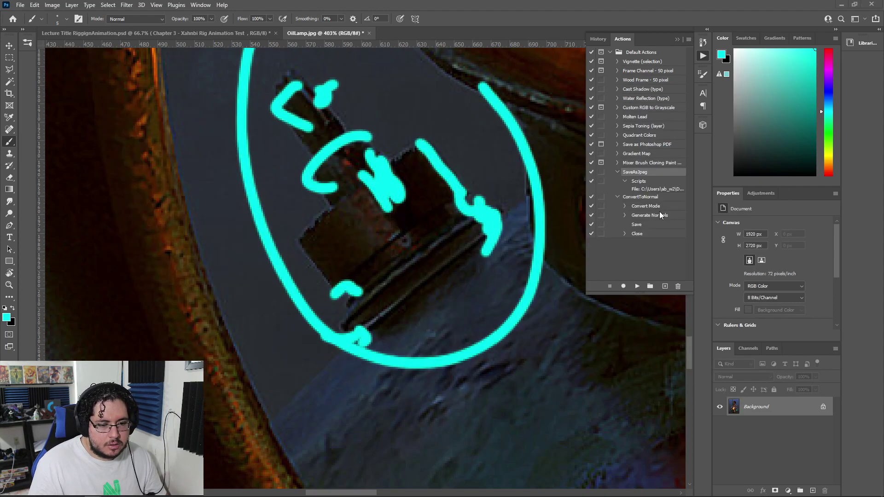
# Switch to the browser, open the image of the solid flat-headed butterfly screw, and return to the Photoshop reference.
pyautogui.hotkey('alt', 'Tab')
pyautogui.click(671, 215)
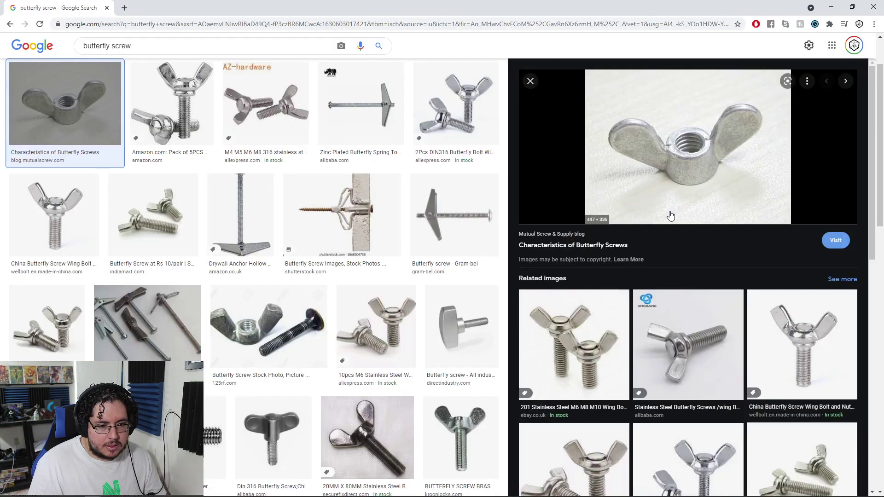
pyautogui.scroll(-3, 751, 331)
pyautogui.click(462, 326)
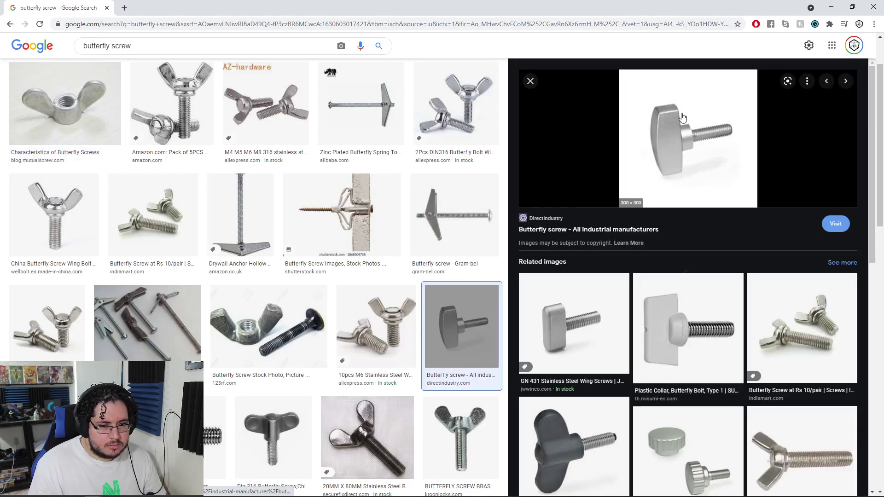
pyautogui.hotkey('alt', 'Tab')
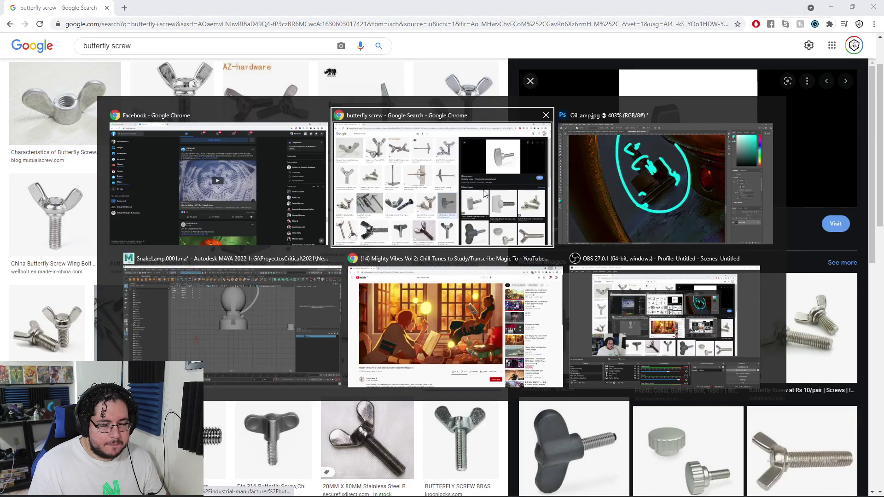
pyautogui.click(626, 194)
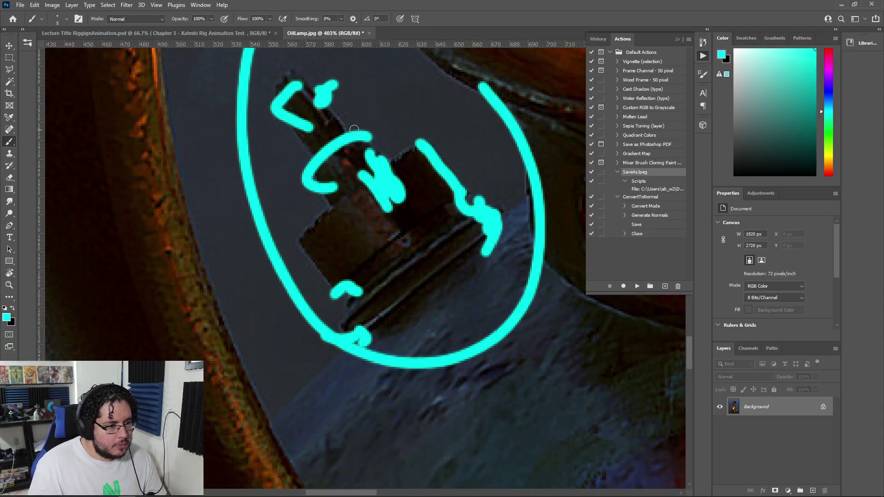
# Switch back to the snake lamp scene in Maya.
pyautogui.hotkey('alt', 'Tab')
pyautogui.click(838, 5)
pyautogui.hotkey('alt', 'Tab')
pyautogui.hotkey('alt', 'Tab')
pyautogui.hotkey('alt', 'Tab')
pyautogui.hotkey('alt', 'Tab')
pyautogui.hotkey('alt', 'Tab')
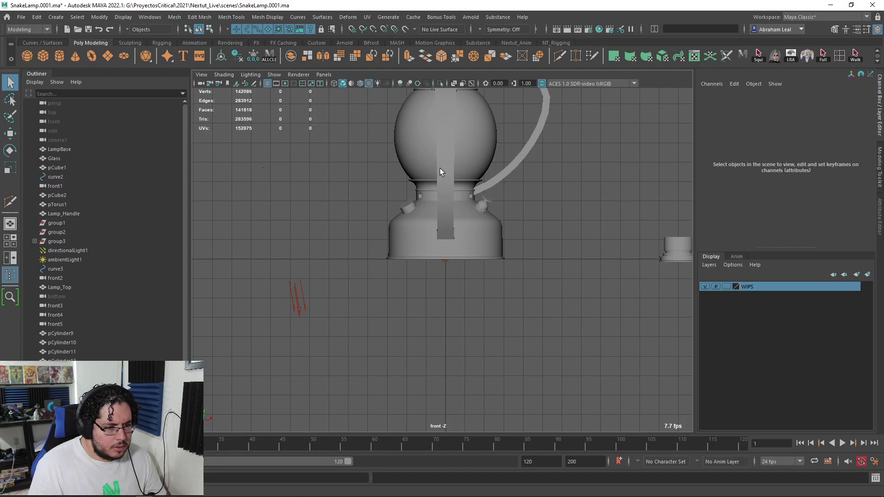
# Add a polygon sphere at the top of the separate fitting, at X 12 and about Y 1.145, scaled to about 0.306.
pyautogui.click(441, 169)
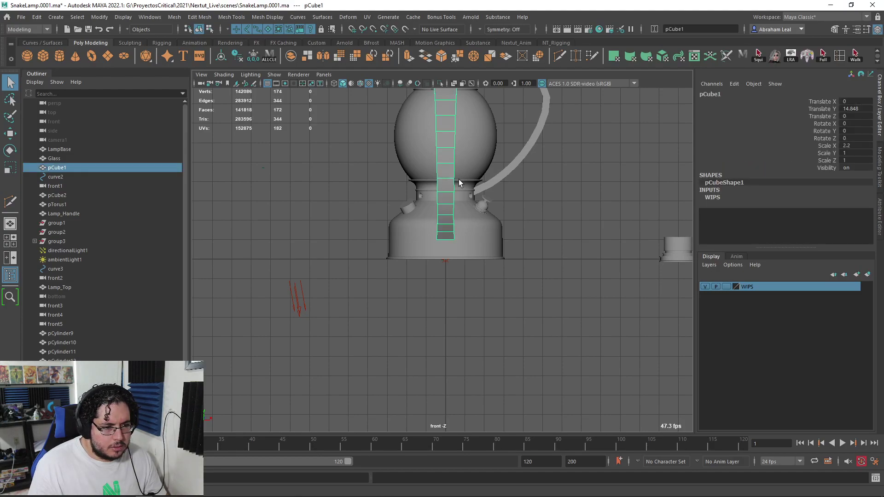
pyautogui.keyDown('alt'); pyautogui.moveTo(630, 219); pyautogui.dragTo(487, 241, button='middle'); pyautogui.keyUp('alt')
pyautogui.scroll(3, 487, 241)
pyautogui.click(568, 233)
pyautogui.keyDown('alt'); pyautogui.moveTo(568, 233); pyautogui.dragTo(479, 217, button='middle'); pyautogui.keyUp('alt')
pyautogui.scroll(1, 479, 217)
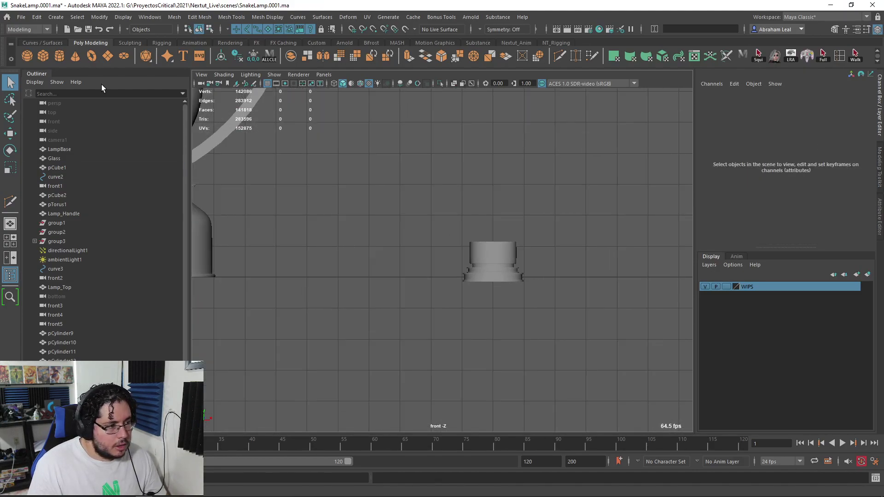
pyautogui.click(27, 56)
pyautogui.press('w')
pyautogui.scroll(-5, 437, 258)
pyautogui.scroll(2, 421, 278)
pyautogui.moveTo(253, 271); pyautogui.dragTo(387, 243)
pyautogui.scroll(6, 474, 247)
pyautogui.press('r')
pyautogui.press('space')
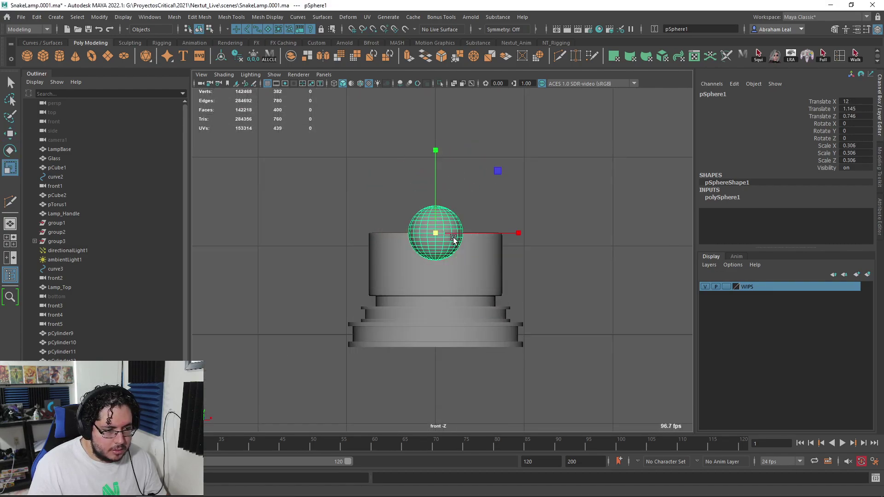
# Snap the sphere in depth to the fitting's centre at Z 0 and check it against the Photoshop reference.
pyautogui.press('space')
pyautogui.press('w')
pyautogui.press('v')
pyautogui.moveTo(214, 171); pyautogui.dragTo(355, 128)
pyautogui.press('space')
pyautogui.hotkey('alt', 'Tab')
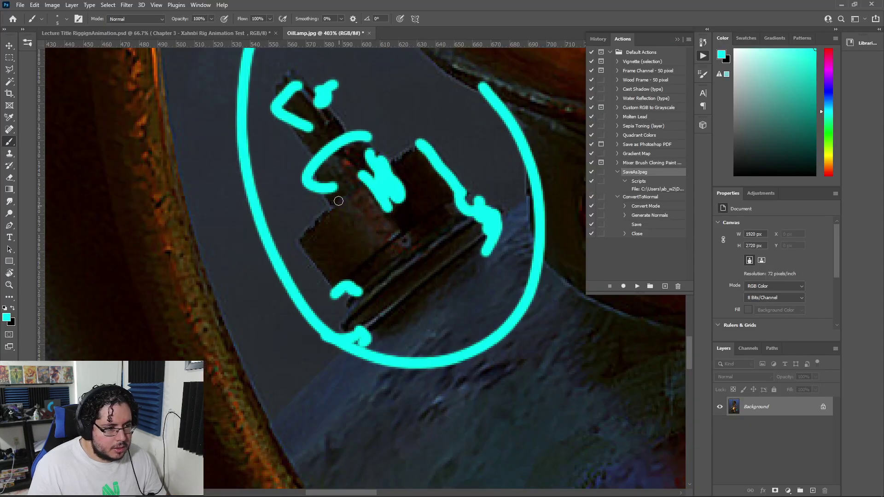
pyautogui.hotkey('alt', 'Tab')
# Stretch the sphere vertically into a taller dome and enlarge it to a scale of about 0.342.
pyautogui.keyDown('alt'); pyautogui.moveTo(539, 143); pyautogui.dragTo(565, 235, button='middle'); pyautogui.keyUp('alt')
pyautogui.keyDown('alt'); pyautogui.moveTo(565, 235); pyautogui.dragTo(482, 184); pyautogui.keyUp('alt')
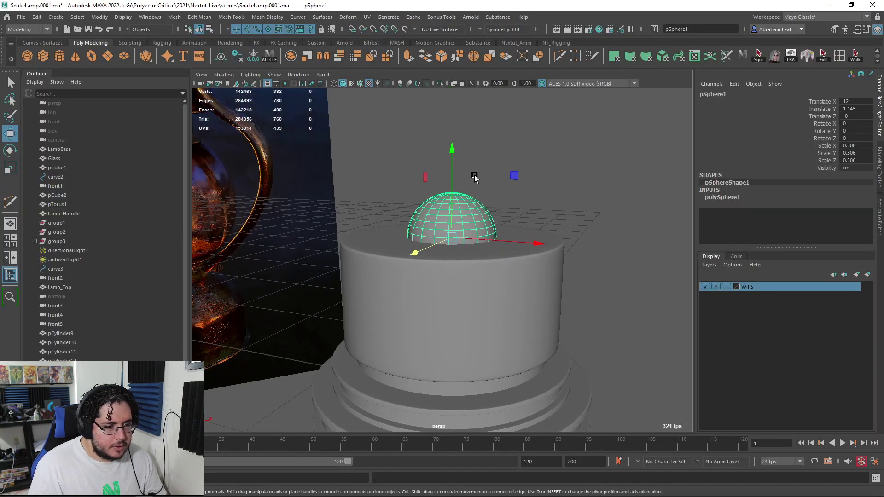
pyautogui.press('r')
pyautogui.click(454, 147)
pyautogui.hotkey('ctrl', 'z')
pyautogui.moveTo(452, 154); pyautogui.dragTo(452, 130)
pyautogui.moveTo(456, 230); pyautogui.dragTo(386, 149)
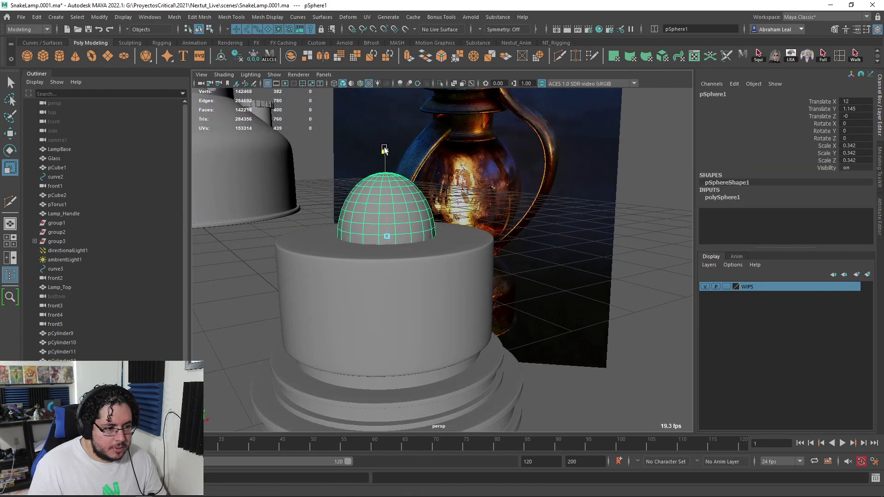
pyautogui.hotkey('alt', 'Tab')
pyautogui.hotkey('alt', 'Tab')
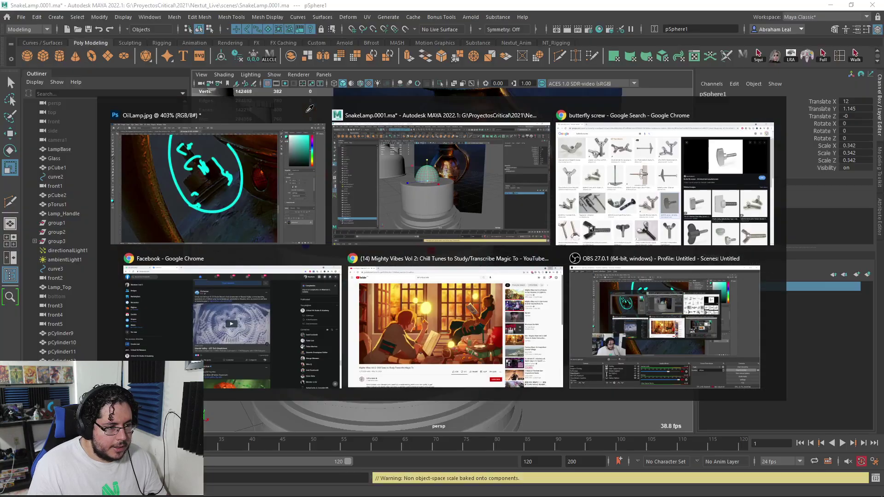
pyautogui.click(565, 191)
pyautogui.click(436, 210)
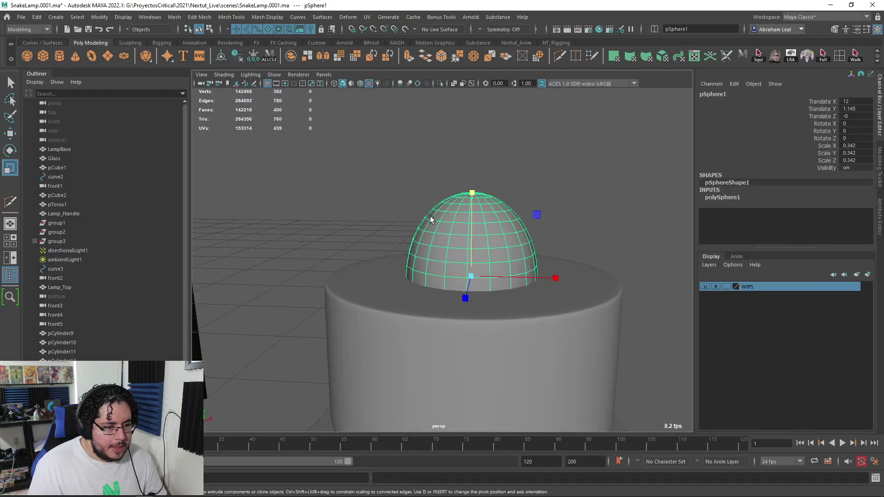
# Create a polygon cube and move it to about X 12, Y 1.575 above the fitting, using wireframe display.
pyautogui.click(45, 55)
pyautogui.scroll(-5, 343, 197)
pyautogui.press('w')
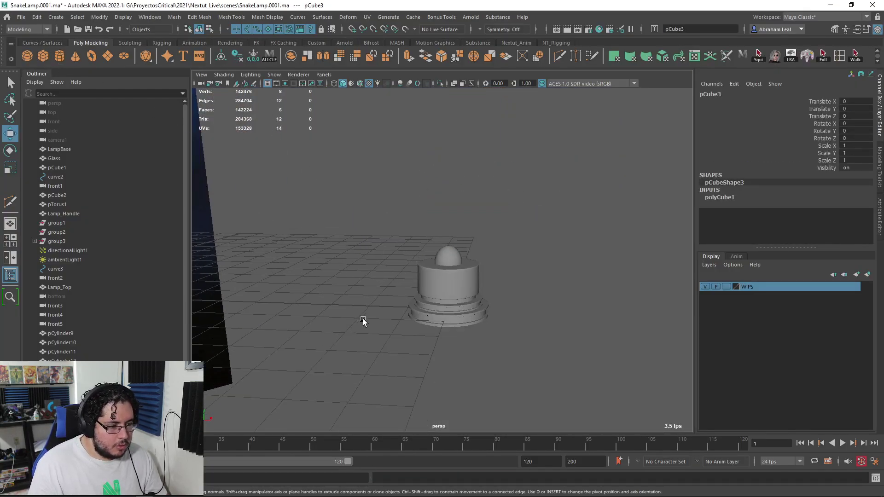
pyautogui.scroll(-4, 363, 318)
pyautogui.moveTo(375, 276); pyautogui.dragTo(449, 262)
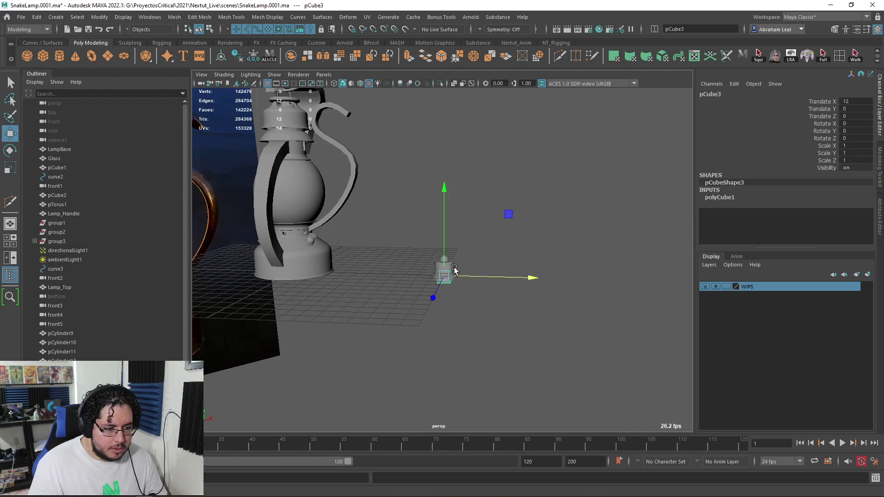
pyautogui.press('f')
pyautogui.moveTo(448, 307); pyautogui.dragTo(452, 244)
pyautogui.press('4')
pyautogui.scroll(5, 452, 243)
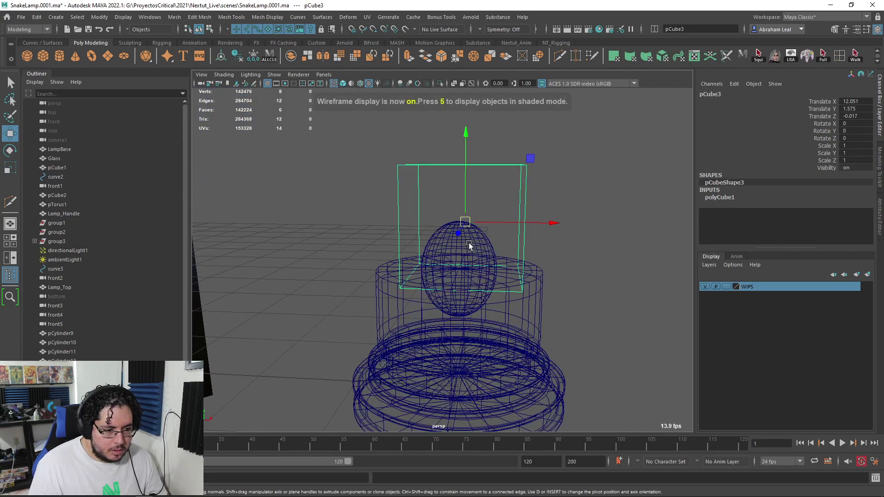
# Snap the cube to the dome's apex at X 12, Y 1.581, Z 0 and scale it down to less than the dome's width.
pyautogui.scroll(4, 469, 244)
pyautogui.press('v')
pyautogui.moveTo(496, 168); pyautogui.dragTo(388, 246)
pyautogui.scroll(-8, 491, 178)
pyautogui.press('r')
pyautogui.hotkey('ctrl', 'z')
pyautogui.press('space')
pyautogui.keyDown('alt'); pyautogui.moveTo(441, 253); pyautogui.dragTo(549, 254); pyautogui.keyUp('alt')
pyautogui.scroll(4, 549, 253)
pyautogui.click(471, 158)
pyautogui.keyDown('alt'); pyautogui.moveTo(531, 206); pyautogui.dragTo(462, 163); pyautogui.keyUp('alt')
# Check the reference, then extrude the cube's two side faces outward by 0.283.
pyautogui.hotkey('alt', 'Tab')
pyautogui.hotkey('alt', 'Tab')
pyautogui.keyDown('alt'); pyautogui.moveTo(463, 164); pyautogui.dragTo(479, 192, button='middle'); pyautogui.keyUp('alt')
pyautogui.scroll(3, 479, 192)
pyautogui.moveTo(467, 156); pyautogui.dragTo(470, 127, button='right')
pyautogui.moveTo(527, 128); pyautogui.dragTo(479, 180)
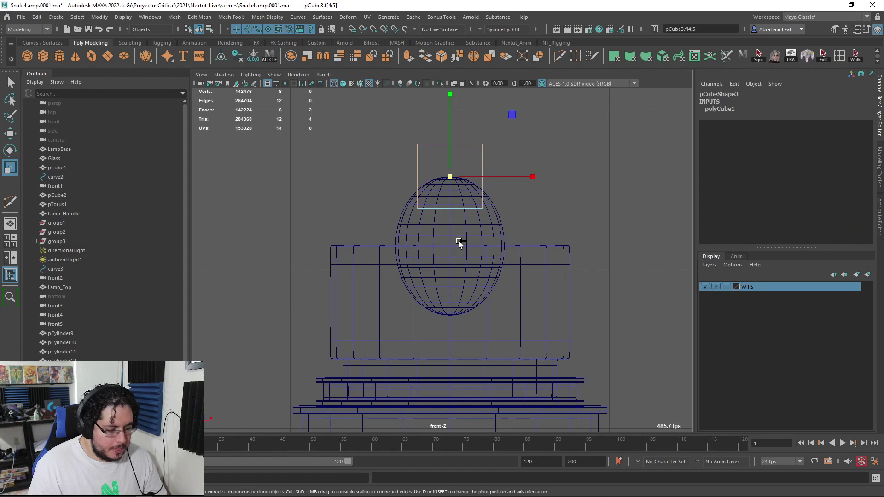
pyautogui.hotkey('ctrl', 'e')
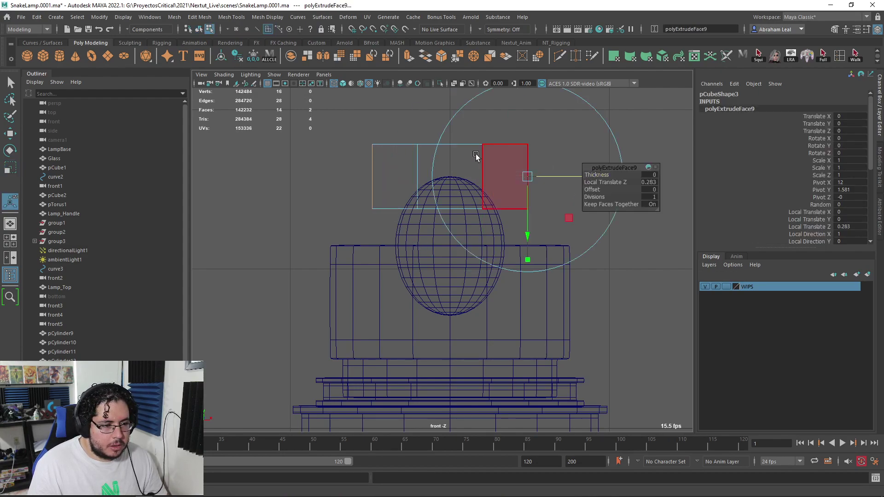
# Extrude the upper and lower faces of both side blocks vertically to form the wings.
pyautogui.moveTo(405, 119); pyautogui.dragTo(392, 239)
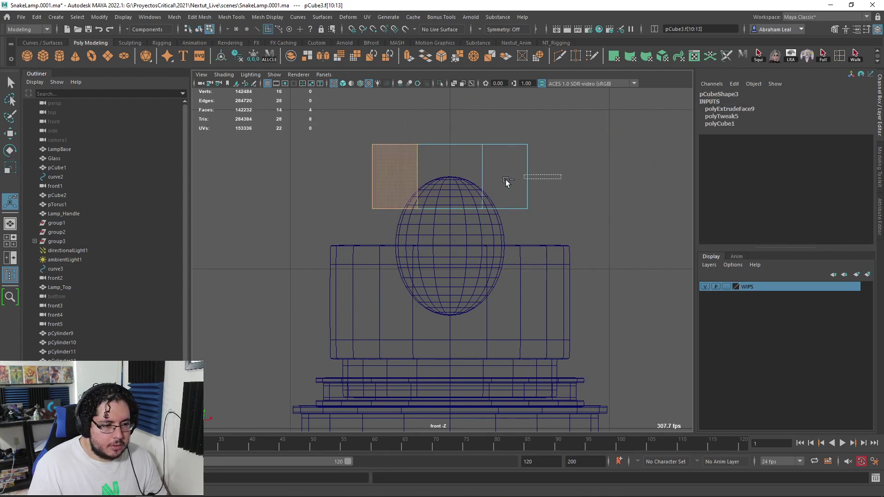
pyautogui.click(518, 122)
pyautogui.moveTo(517, 121); pyautogui.dragTo(513, 249)
pyautogui.keyDown('shift'); pyautogui.moveTo(388, 238); pyautogui.dragTo(389, 239); pyautogui.keyUp('shift')
pyautogui.press('e')
pyautogui.hotkey('ctrl', 'e')
pyautogui.keyDown('alt'); pyautogui.moveTo(479, 189); pyautogui.dragTo(463, 218, button='middle'); pyautogui.keyUp('alt')
pyautogui.moveTo(494, 299); pyautogui.dragTo(493, 315)
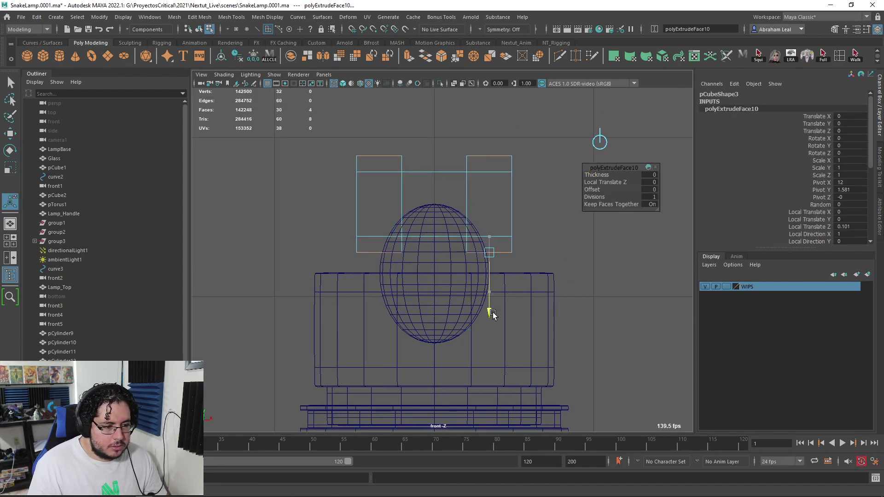
# Scale the wings' inner vertex rows slightly outward horizontally and preview the mesh smoothed.
pyautogui.moveTo(502, 190); pyautogui.dragTo(488, 186, button='right')
pyautogui.press('q')
pyautogui.moveTo(525, 166); pyautogui.dragTo(498, 243)
pyautogui.press('e')
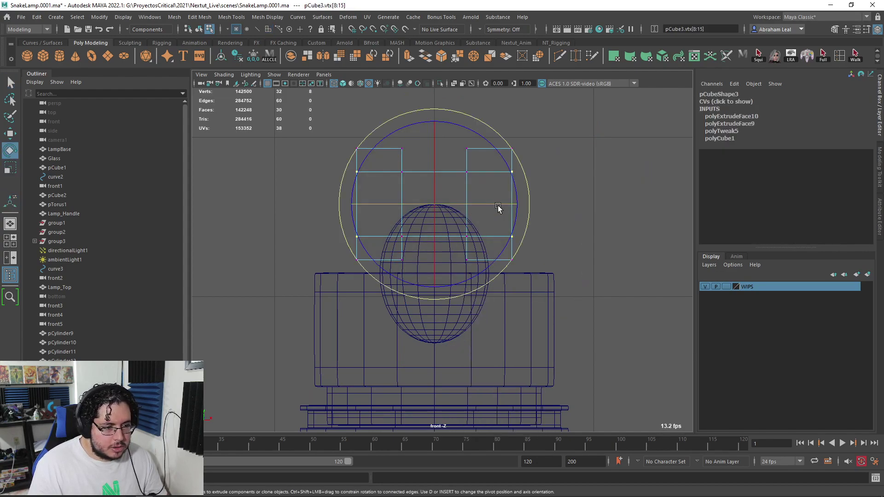
pyautogui.press('r')
pyautogui.moveTo(520, 207); pyautogui.dragTo(526, 209)
pyautogui.press('3')
pyautogui.moveTo(515, 190); pyautogui.dragTo(540, 176, button='right')
pyautogui.click(540, 178)
pyautogui.press('space')
pyautogui.moveTo(537, 184); pyautogui.dragTo(543, 167)
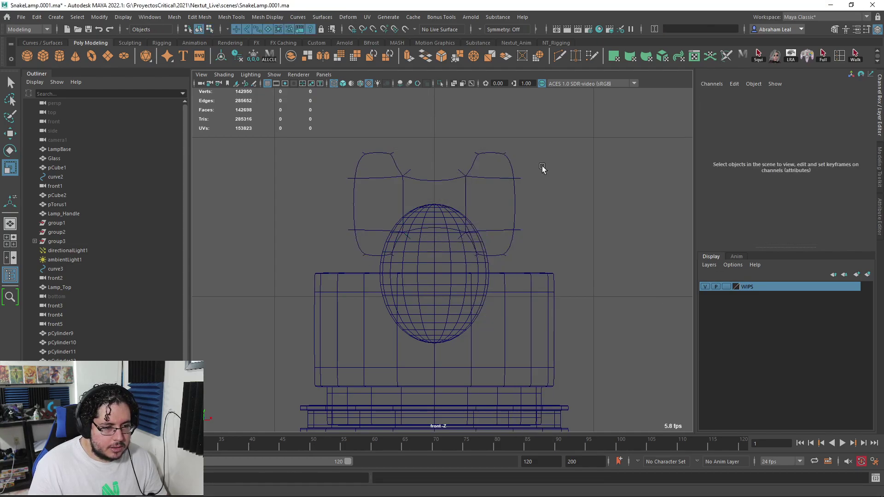
# Return to shaded, unsmoothed display and insert a horizontal edge loop around the middle of the wing piece.
pyautogui.press('5')
pyautogui.moveTo(477, 216)
pyautogui.keyDown('alt'); pyautogui.mouseDown()
pyautogui.moveTo(416, 230)
pyautogui.moveTo(385, 224)
pyautogui.moveTo(398, 226)
pyautogui.mouseUp(); pyautogui.keyUp('alt')
pyautogui.click(398, 226)
pyautogui.press('f')
pyautogui.press('1')
pyautogui.moveTo(474, 210); pyautogui.dragTo(469, 212, button='right')
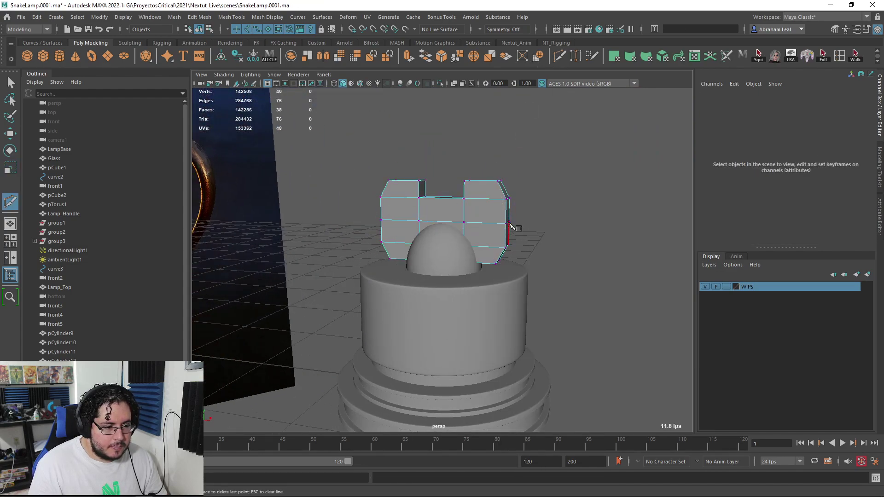
# Scale the new middle row of vertices outward horizontally to round the wings' outer sides.
pyautogui.moveTo(509, 226); pyautogui.dragTo(529, 217, button='right')
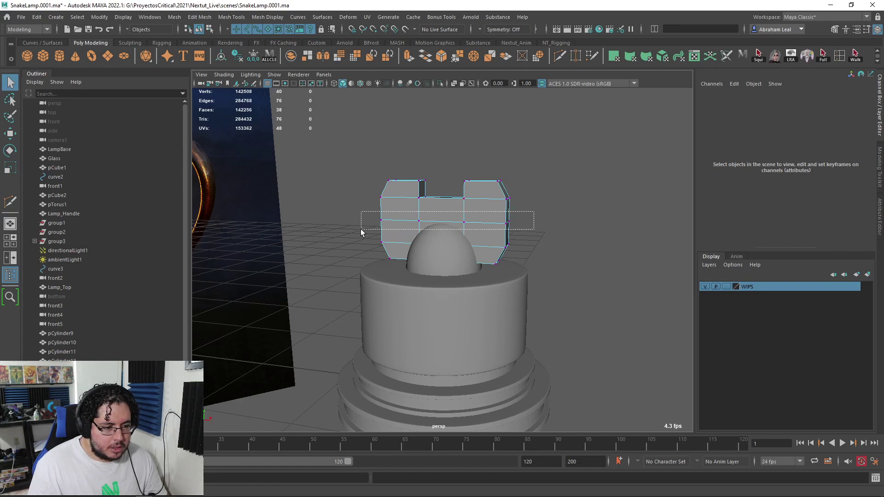
pyautogui.moveTo(361, 232); pyautogui.dragTo(362, 231)
pyautogui.press('r')
pyautogui.moveTo(494, 221); pyautogui.dragTo(535, 226)
# In the front view, scale the wing piece up to about 0.592 and raise it above the dome to about Y 2.13.
pyautogui.press('space')
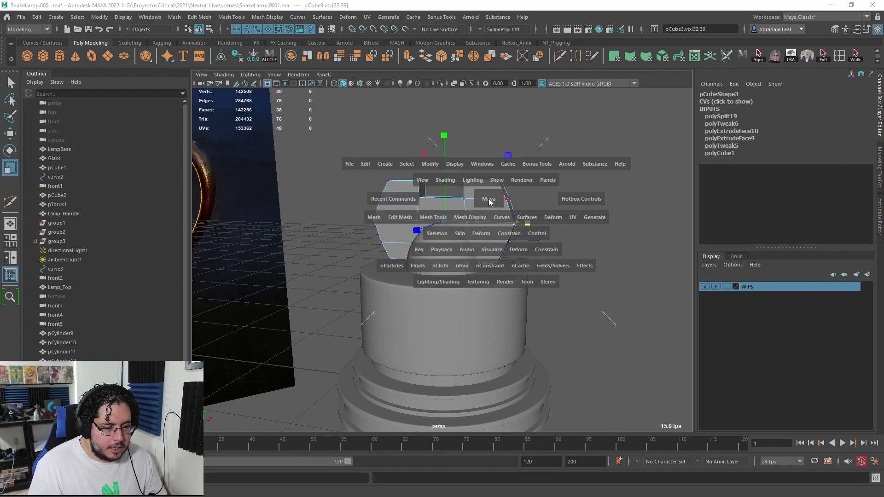
pyautogui.moveTo(490, 200); pyautogui.dragTo(485, 209)
pyautogui.moveTo(484, 207); pyautogui.dragTo(490, 185, button='right')
pyautogui.moveTo(436, 207); pyautogui.dragTo(450, 166)
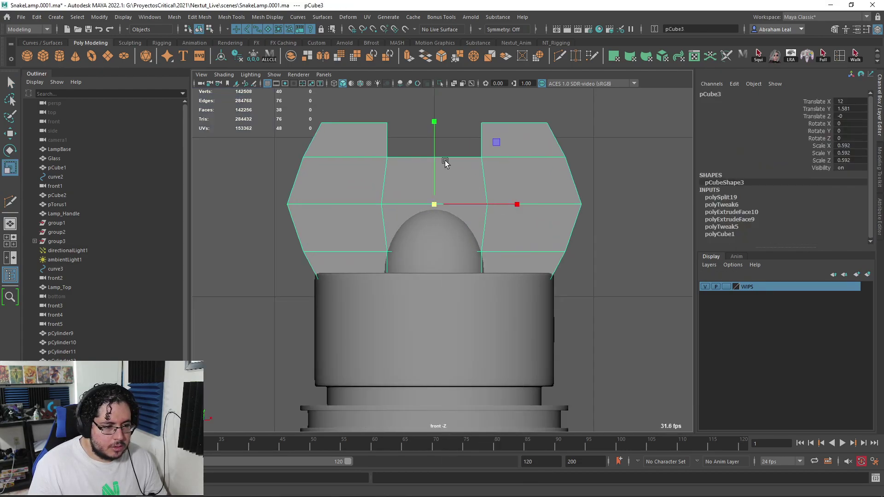
pyautogui.press('w')
pyautogui.moveTo(437, 198); pyautogui.dragTo(438, 103)
# Insert a vertical edge loop through the wing piece's centre and scale its vertices together vertically to pinch the neck.
pyautogui.scroll(-6, 445, 152)
pyautogui.press('f')
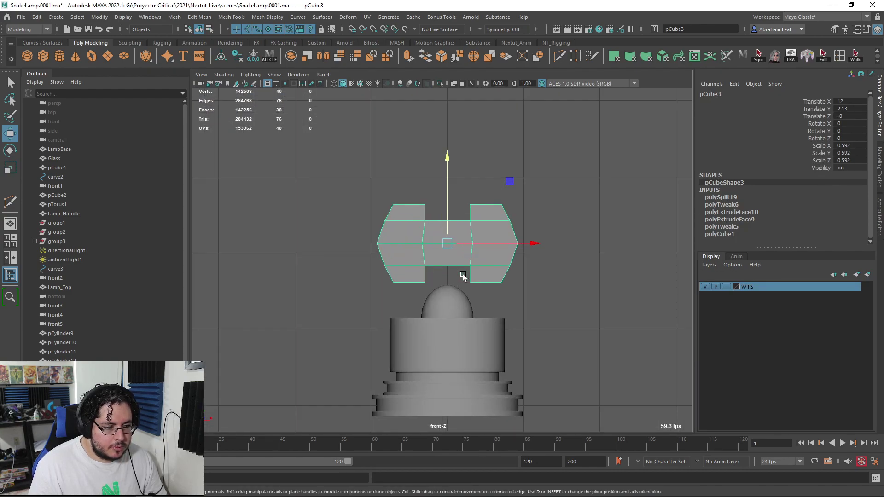
pyautogui.keyDown('ctrl'); pyautogui.click(452, 190); pyautogui.keyUp('ctrl')
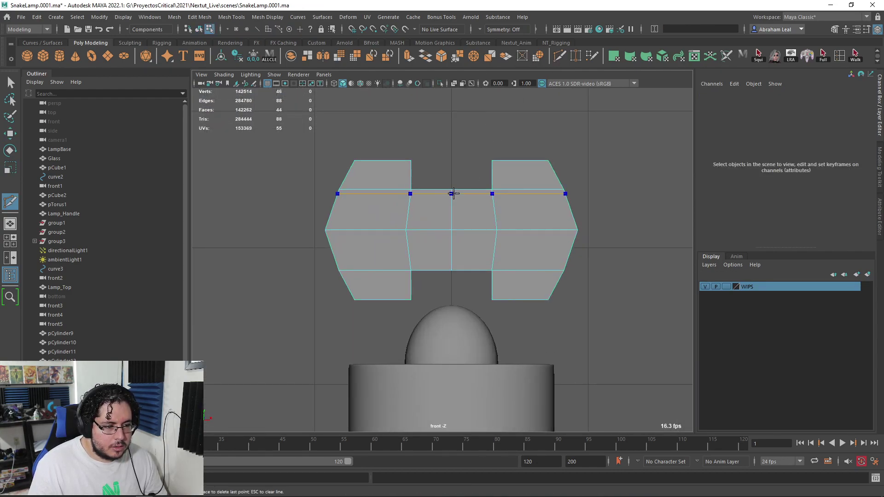
pyautogui.moveTo(458, 201); pyautogui.dragTo(426, 201, button='right')
pyautogui.moveTo(470, 170); pyautogui.dragTo(436, 288)
pyautogui.press('r')
pyautogui.moveTo(451, 148); pyautogui.dragTo(392, 264)
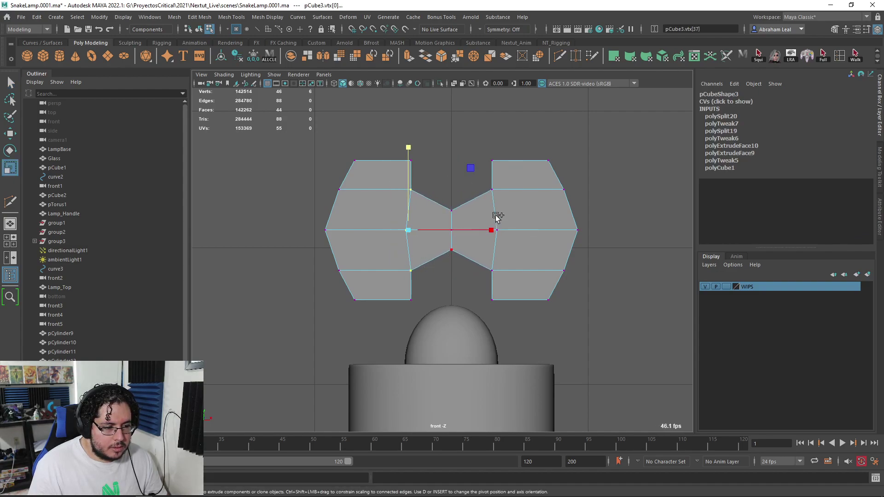
# Spread the wings' inner vertex columns apart, widen the whole piece horizontally, and preview it smoothed.
pyautogui.moveTo(524, 234); pyautogui.dragTo(551, 232)
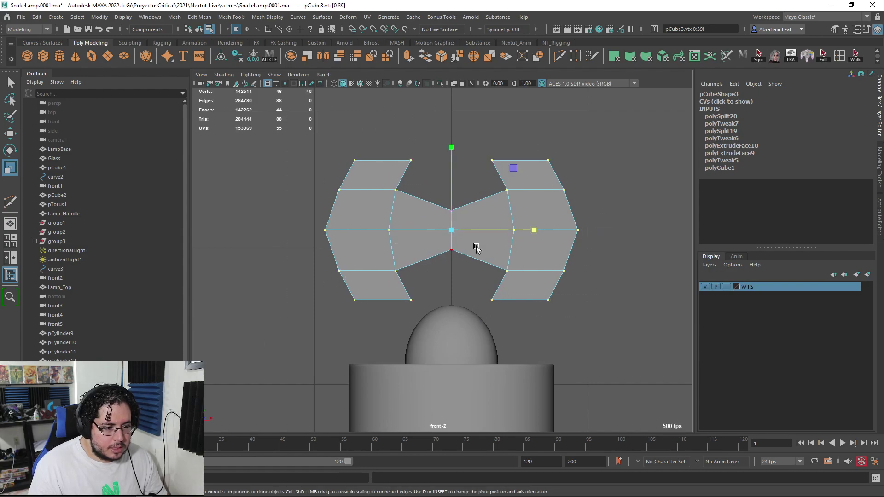
pyautogui.moveTo(536, 230); pyautogui.dragTo(567, 227)
pyautogui.press('3')
pyautogui.press('F10')
pyautogui.click(458, 241)
pyautogui.click(451, 232)
pyautogui.click(462, 219)
pyautogui.click(464, 214)
pyautogui.moveTo(461, 223); pyautogui.dragTo(490, 211, button='right')
# Lower the wing piece onto the dome's tip at about Y 1.742, with its pivot at the neck's underside.
pyautogui.press('w')
pyautogui.moveTo(453, 164)
pyautogui.mouseDown()
pyautogui.moveTo(451, 208)
pyautogui.moveTo(453, 172)
pyautogui.mouseUp()
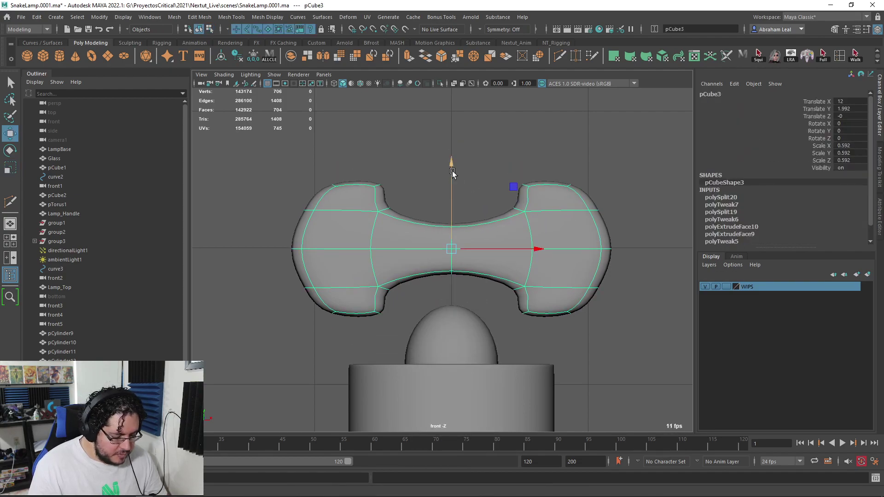
pyautogui.moveTo(446, 277); pyautogui.dragTo(456, 218)
pyautogui.press('space')
pyautogui.press('r')
pyautogui.moveTo(528, 264); pyautogui.dragTo(511, 263)
pyautogui.click(573, 256)
# Check the reference, then scale the wing piece to about 0.445 and sink it into the dome at about Y 1.682.
pyautogui.hotkey('alt', 'Tab')
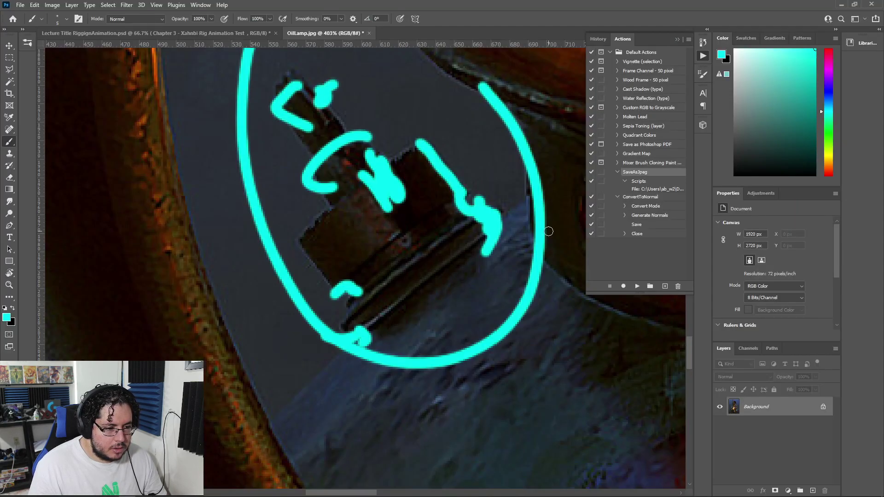
pyautogui.hotkey('alt', 'Tab')
pyautogui.click(497, 213)
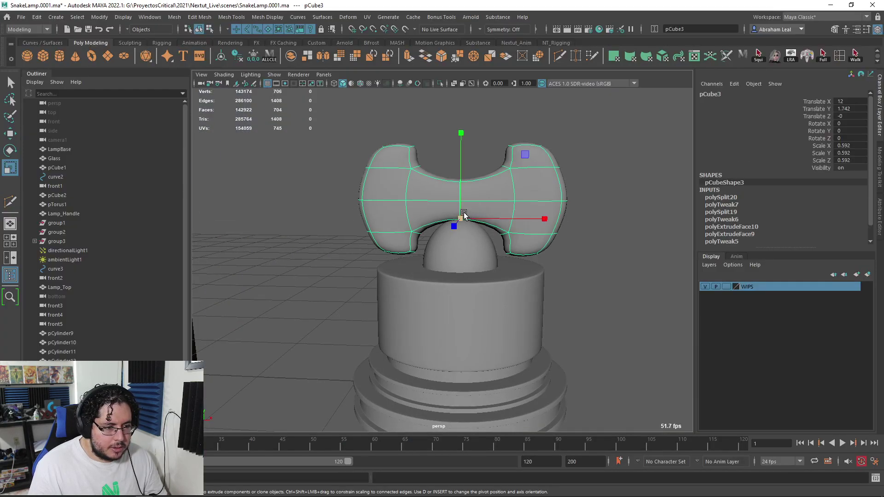
pyautogui.moveTo(463, 215); pyautogui.dragTo(431, 214)
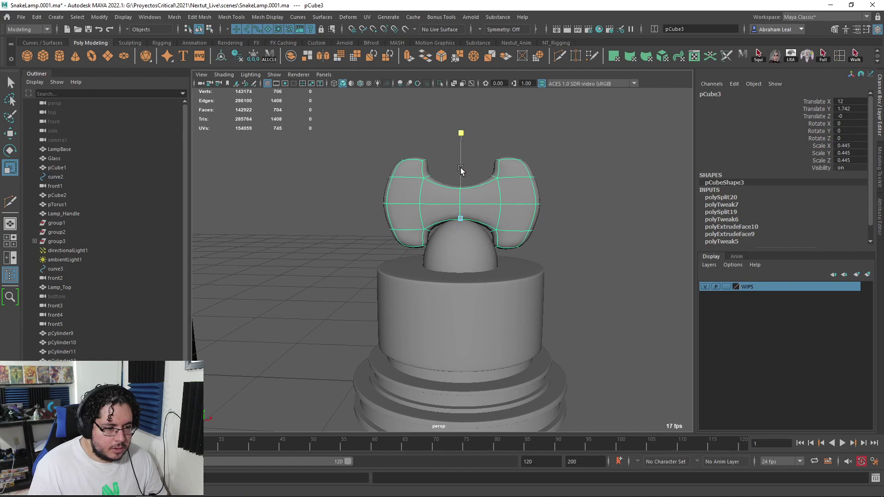
pyautogui.press('w')
pyautogui.moveTo(459, 172)
pyautogui.mouseDown()
pyautogui.moveTo(460, 161)
pyautogui.moveTo(459, 179)
pyautogui.mouseUp()
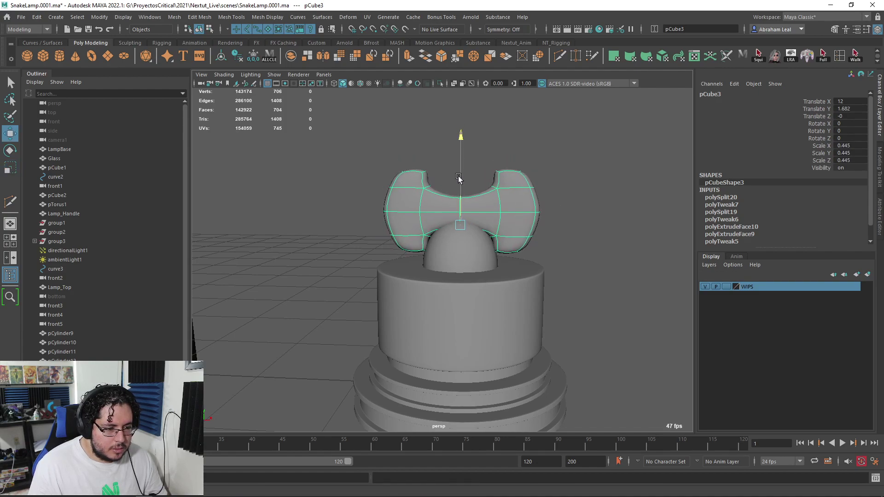
# Stretch the dome vertically so it rises taller beneath the wing piece.
pyautogui.click(576, 203)
pyautogui.keyDown('alt'); pyautogui.moveTo(576, 203); pyautogui.dragTo(405, 256); pyautogui.keyUp('alt')
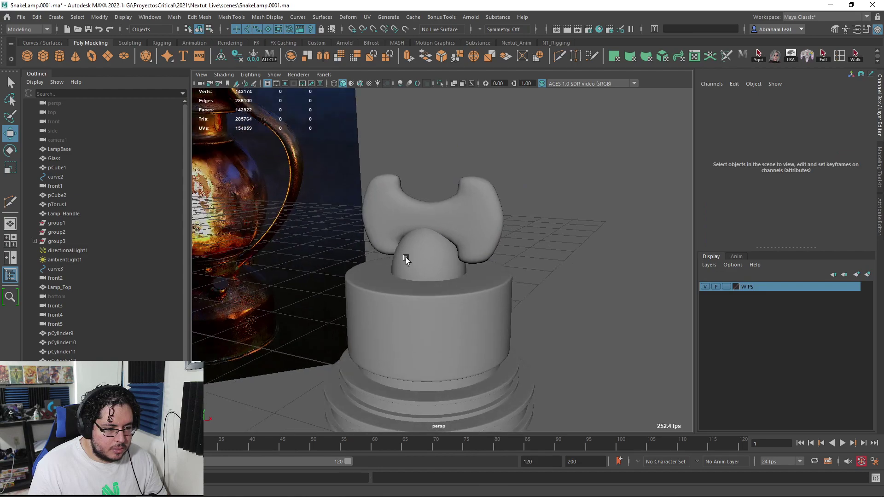
pyautogui.click(405, 257)
pyautogui.press('r')
pyautogui.moveTo(423, 184); pyautogui.dragTo(424, 177)
# Insert supporting edge loops along the wing piece's front and back edges and preview it smoothed.
pyautogui.click(467, 218)
pyautogui.keyDown('alt'); pyautogui.moveTo(467, 218); pyautogui.dragTo(499, 291); pyautogui.keyUp('alt')
pyautogui.press('y')
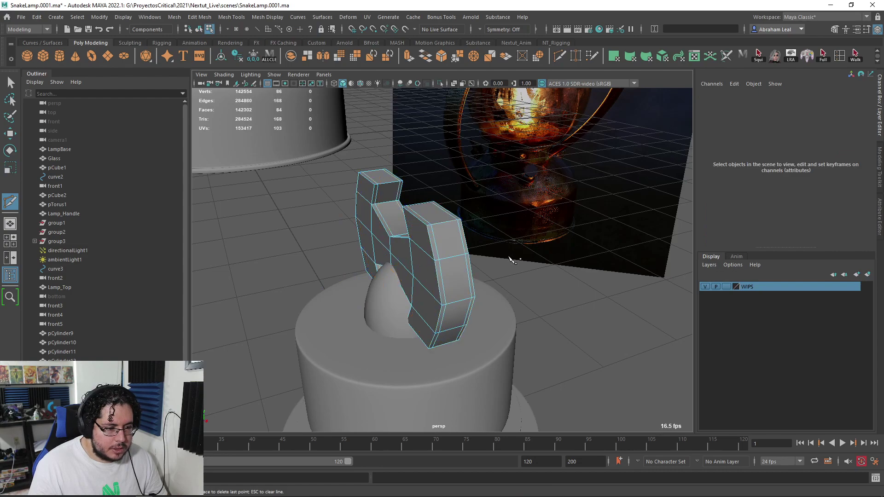
pyautogui.press('3')
pyautogui.keyDown('alt'); pyautogui.moveTo(509, 258); pyautogui.dragTo(560, 247); pyautogui.keyUp('alt')
pyautogui.keyDown('alt'); pyautogui.moveTo(560, 247); pyautogui.dragTo(525, 257, button='right'); pyautogui.keyUp('alt')
pyautogui.keyDown('alt'); pyautogui.moveTo(525, 256); pyautogui.dragTo(553, 253); pyautogui.keyUp('alt')
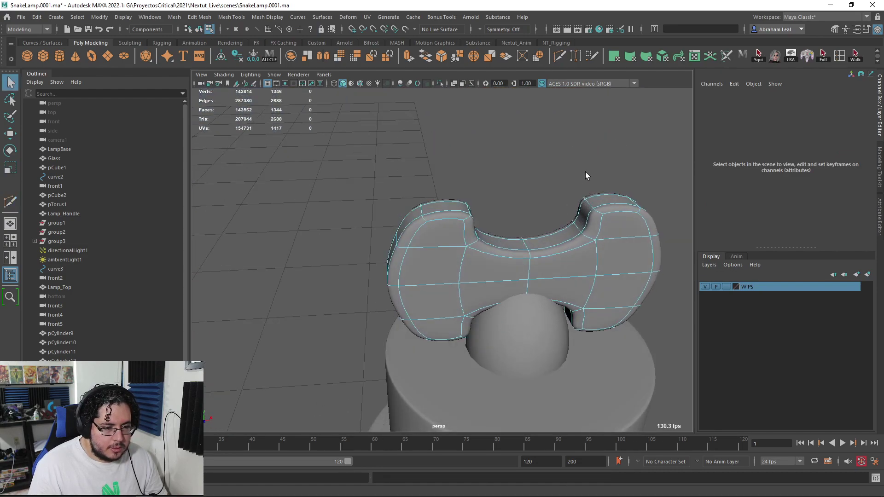
# Return the wing piece to object mode and raise it on the dome to about Y 1.732.
pyautogui.click(596, 214)
pyautogui.press('e')
pyautogui.moveTo(596, 223); pyautogui.dragTo(638, 173, button='right')
pyautogui.press('r')
pyautogui.keyDown('alt'); pyautogui.moveTo(516, 295); pyautogui.dragTo(479, 162); pyautogui.keyUp('alt')
pyautogui.press('w')
pyautogui.click(492, 151)
pyautogui.keyDown('alt'); pyautogui.moveTo(479, 162); pyautogui.dragTo(484, 194, button='right'); pyautogui.keyUp('alt')
pyautogui.keyDown('alt'); pyautogui.moveTo(484, 194); pyautogui.dragTo(466, 236); pyautogui.keyUp('alt')
# Duplicate the dome, scale the copy to about 0.177 and raise it to the dome's tip at about Y 1.548.
pyautogui.click(481, 256)
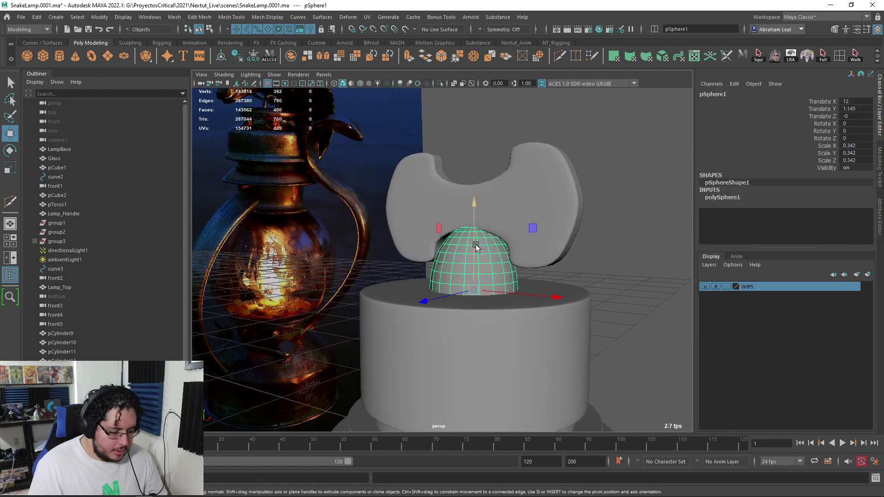
pyautogui.hotkey('ctrl', 'd')
pyautogui.moveTo(475, 214); pyautogui.dragTo(475, 190)
pyautogui.press('r')
pyautogui.moveTo(474, 265); pyautogui.dragTo(444, 263)
pyautogui.press('w')
pyautogui.moveTo(474, 185); pyautogui.dragTo(474, 144)
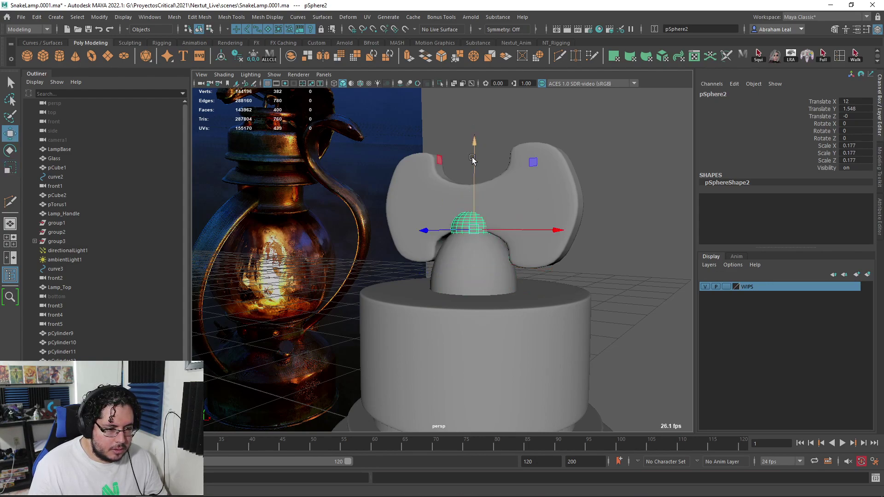
# Scale the small tip dome to about 0.149 and stretch it slightly upward.
pyautogui.press('r')
pyautogui.moveTo(474, 226); pyautogui.dragTo(468, 222)
pyautogui.moveTo(474, 146); pyautogui.dragTo(475, 137)
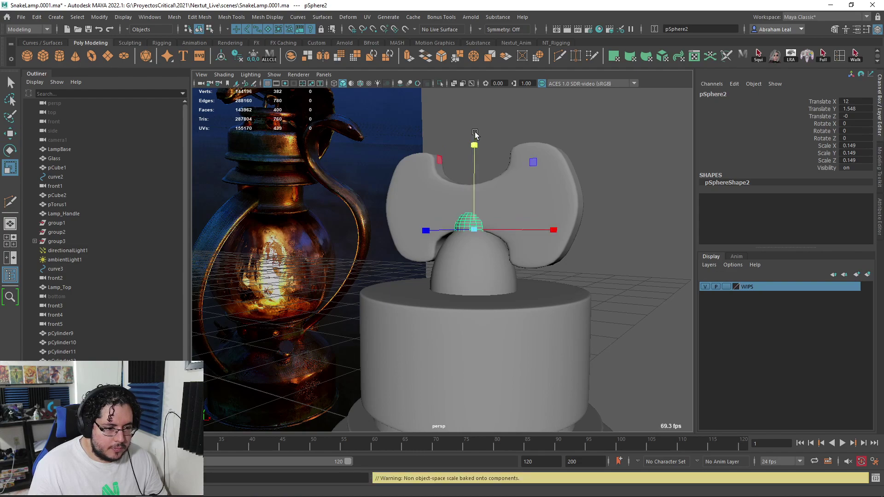
pyautogui.press('w')
pyautogui.keyDown('alt'); pyautogui.moveTo(480, 205); pyautogui.dragTo(558, 235); pyautogui.keyUp('alt')
pyautogui.click(645, 179)
pyautogui.keyDown('alt'); pyautogui.moveTo(640, 198); pyautogui.dragTo(570, 174); pyautogui.keyUp('alt')
# Spread the wing piece's lower inner corner vertices apart horizontally and preview the piece smoothed.
pyautogui.click(450, 218)
pyautogui.press('1')
pyautogui.rightClick(456, 224)
pyautogui.moveTo(455, 224); pyautogui.dragTo(442, 224, button='right')
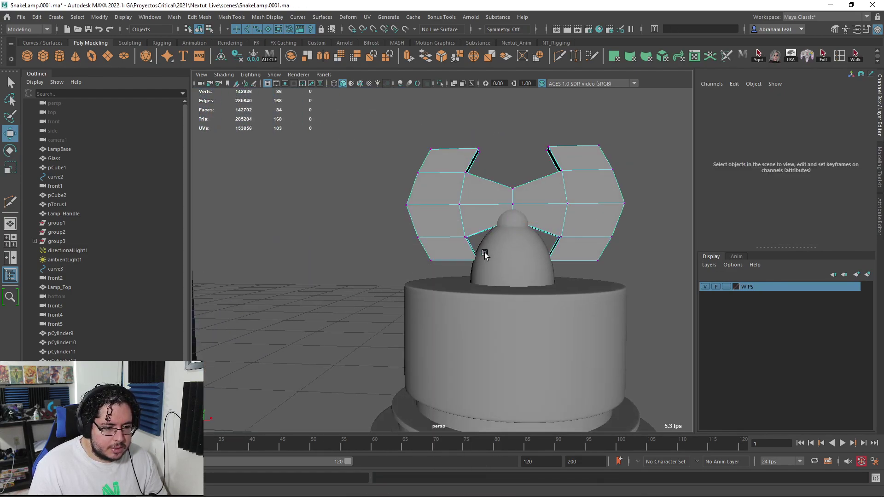
pyautogui.moveTo(444, 231); pyautogui.dragTo(516, 253)
pyautogui.press('r')
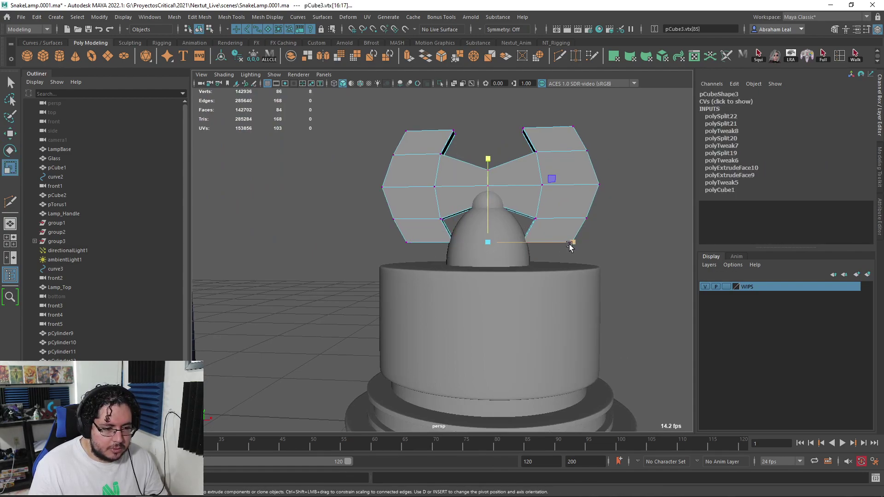
pyautogui.moveTo(607, 243); pyautogui.dragTo(608, 243)
pyautogui.press('3')
pyautogui.moveTo(562, 203); pyautogui.dragTo(570, 143, button='right')
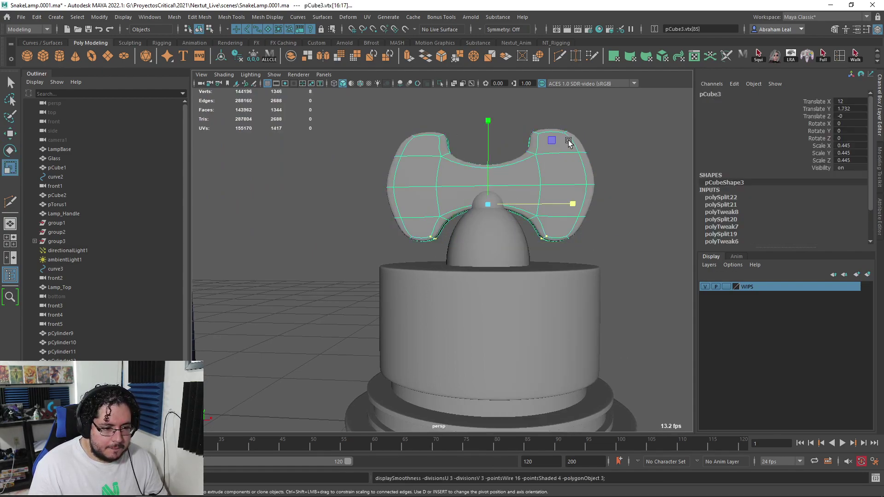
pyautogui.keyDown('alt'); pyautogui.moveTo(570, 143); pyautogui.dragTo(512, 223); pyautogui.keyUp('alt')
pyautogui.click(572, 163)
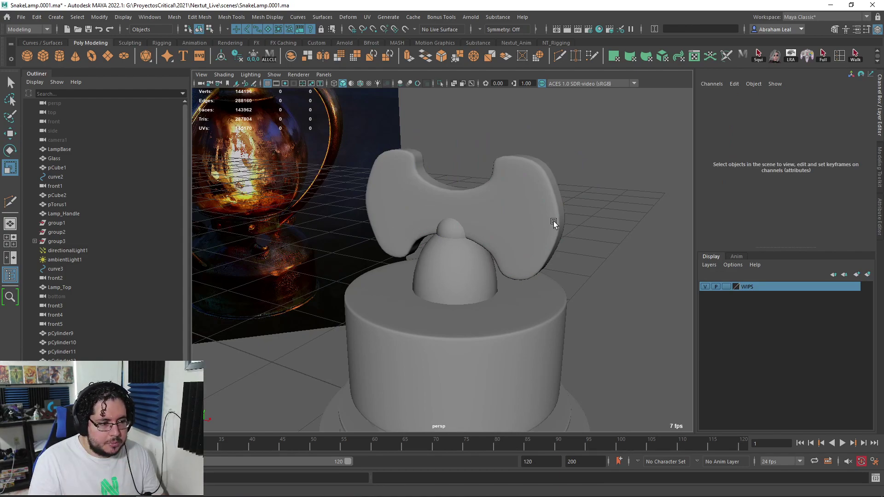
pyautogui.keyDown('alt'); pyautogui.moveTo(501, 220); pyautogui.dragTo(432, 225); pyautogui.keyUp('alt')
# Taper the wings by scaling both outer vertex columns thinner in depth, and preview the piece smoothed.
pyautogui.hotkey('alt', 'Tab')
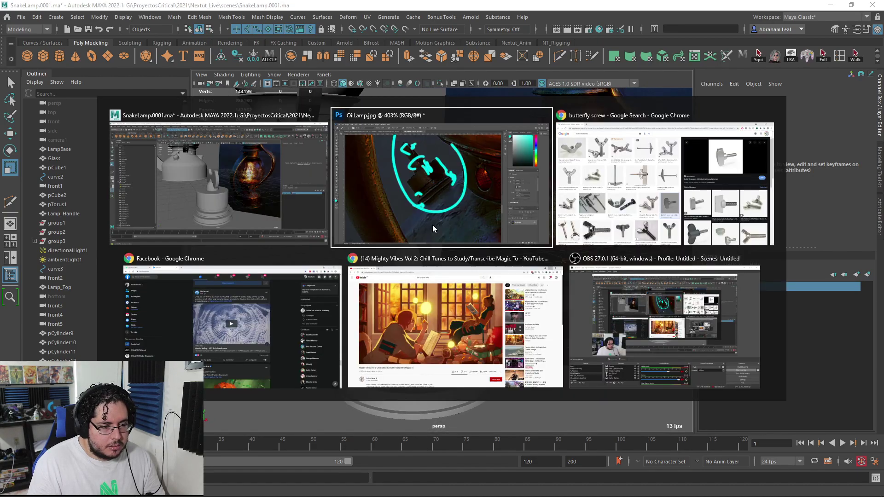
pyautogui.hotkey('alt', 'Tab')
pyautogui.keyDown('alt'); pyautogui.moveTo(398, 169); pyautogui.dragTo(510, 208); pyautogui.keyUp('alt')
pyautogui.click(494, 256)
pyautogui.press('1')
pyautogui.moveTo(510, 207); pyautogui.dragTo(515, 201, button='right')
pyautogui.moveTo(499, 252); pyautogui.dragTo(500, 252)
pyautogui.keyDown('shift'); pyautogui.moveTo(387, 118); pyautogui.dragTo(375, 275); pyautogui.keyUp('shift')
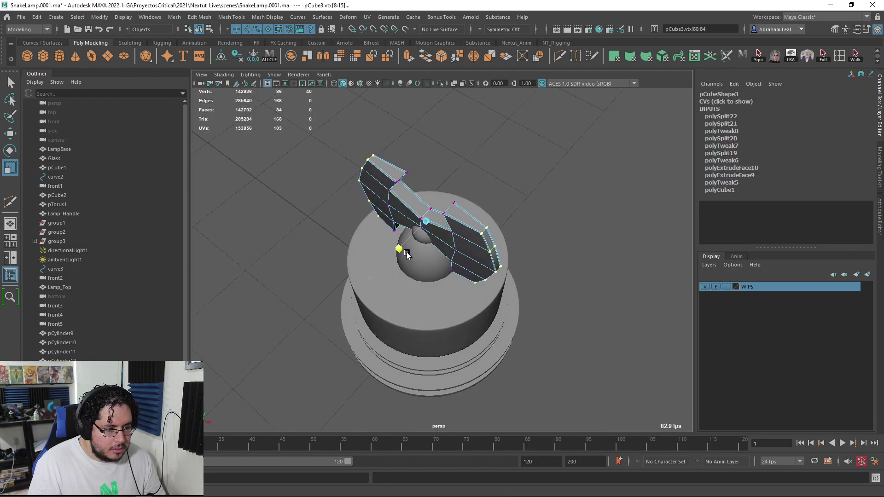
pyautogui.press('3')
pyautogui.click(542, 159)
pyautogui.keyDown('alt'); pyautogui.moveTo(503, 193); pyautogui.dragTo(550, 140); pyautogui.keyUp('alt')
pyautogui.keyDown('alt'); pyautogui.moveTo(550, 140); pyautogui.dragTo(481, 197, button='right'); pyautogui.keyUp('alt')
pyautogui.moveTo(481, 197)
pyautogui.keyDown('alt'); pyautogui.mouseDown()
pyautogui.moveTo(418, 203)
pyautogui.moveTo(480, 184)
pyautogui.mouseUp(); pyautogui.keyUp('alt')
pyautogui.keyDown('alt'); pyautogui.moveTo(479, 184); pyautogui.dragTo(466, 142, button='right'); pyautogui.keyUp('alt')
pyautogui.keyDown('alt'); pyautogui.moveTo(465, 143); pyautogui.dragTo(442, 229, button='middle'); pyautogui.keyUp('alt')
# Round the wings by moving their top and bottom outer corner vertices inward and toward mid-height, and preview the piece smoothed.
pyautogui.click(470, 224)
pyautogui.press('1')
pyautogui.keyDown('alt'); pyautogui.moveTo(470, 223); pyautogui.dragTo(481, 192); pyautogui.keyUp('alt')
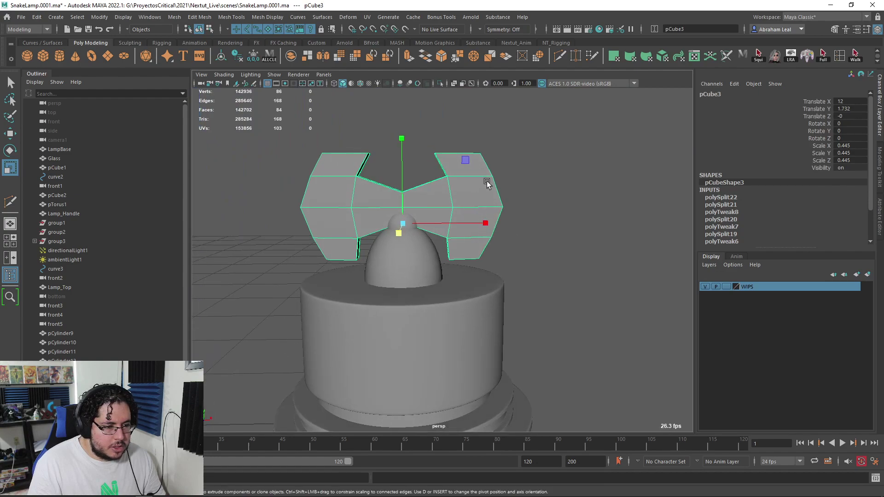
pyautogui.moveTo(481, 147); pyautogui.dragTo(448, 163, button='right')
pyautogui.moveTo(484, 149); pyautogui.dragTo(434, 157)
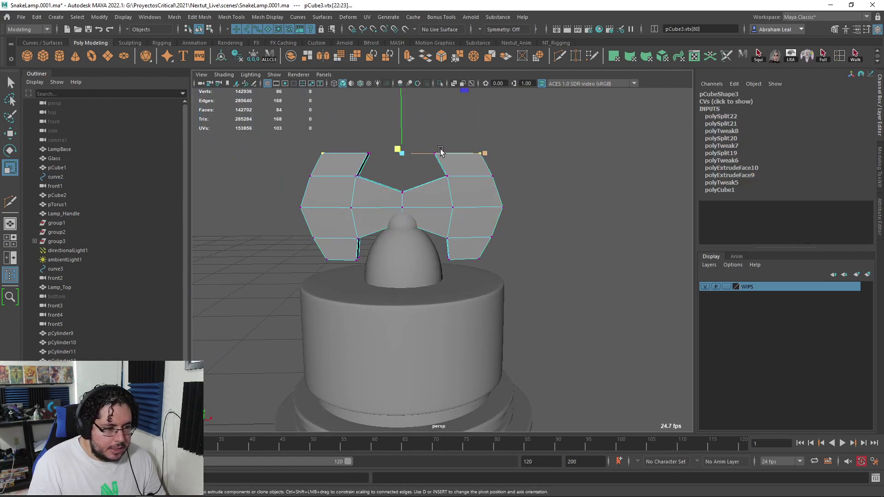
pyautogui.press('w')
pyautogui.press('r')
pyautogui.moveTo(401, 159); pyautogui.dragTo(355, 213)
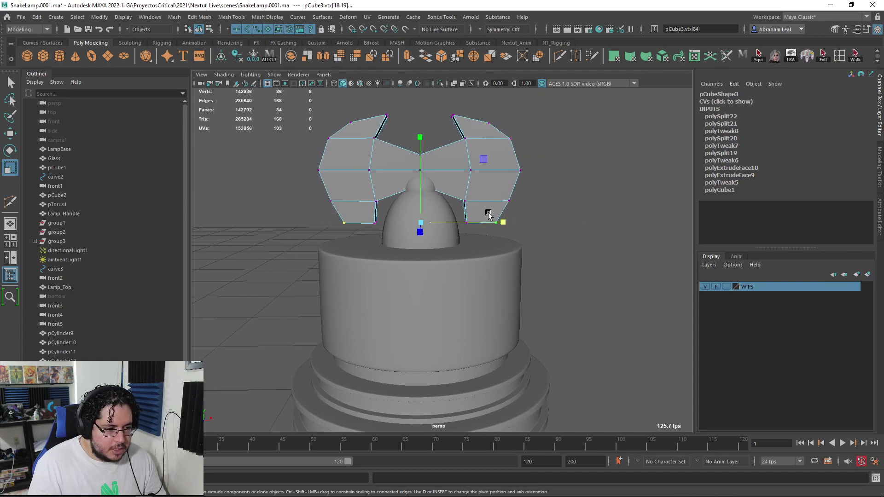
pyautogui.press('w')
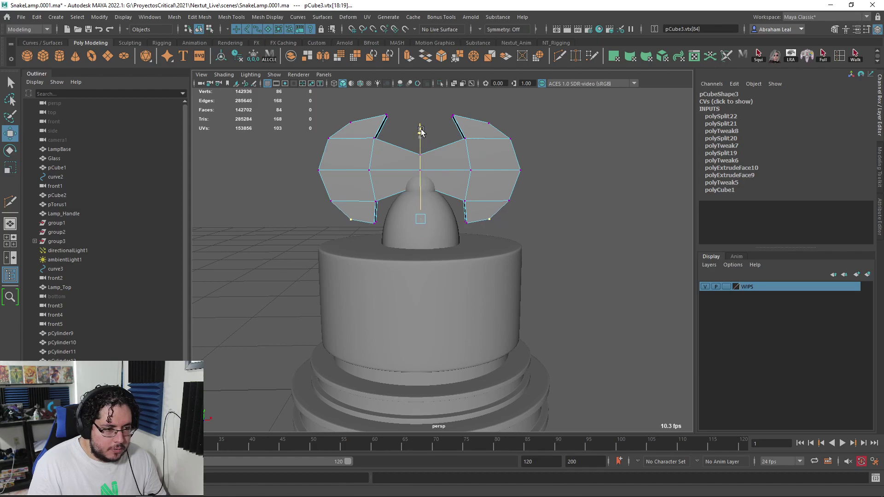
pyautogui.moveTo(421, 134); pyautogui.dragTo(420, 127)
pyautogui.press('3')
# Compare the fitting's proportions with the marked-up OilLamp.jpg reference in Photoshop.
pyautogui.click(548, 143)
pyautogui.keyDown('alt'); pyautogui.moveTo(548, 142); pyautogui.dragTo(505, 146, button='right'); pyautogui.keyUp('alt')
pyautogui.keyDown('alt'); pyautogui.moveTo(505, 146); pyautogui.dragTo(438, 167); pyautogui.keyUp('alt')
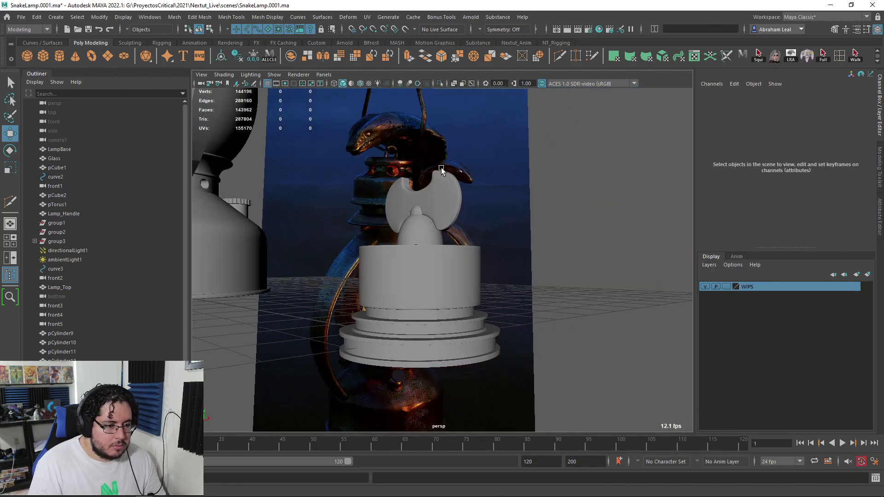
pyautogui.keyDown('alt'); pyautogui.moveTo(444, 199); pyautogui.dragTo(416, 211); pyautogui.keyUp('alt')
pyautogui.keyDown('alt'); pyautogui.moveTo(331, 229); pyautogui.dragTo(267, 333); pyautogui.keyUp('alt')
pyautogui.hotkey('alt', 'Tab')
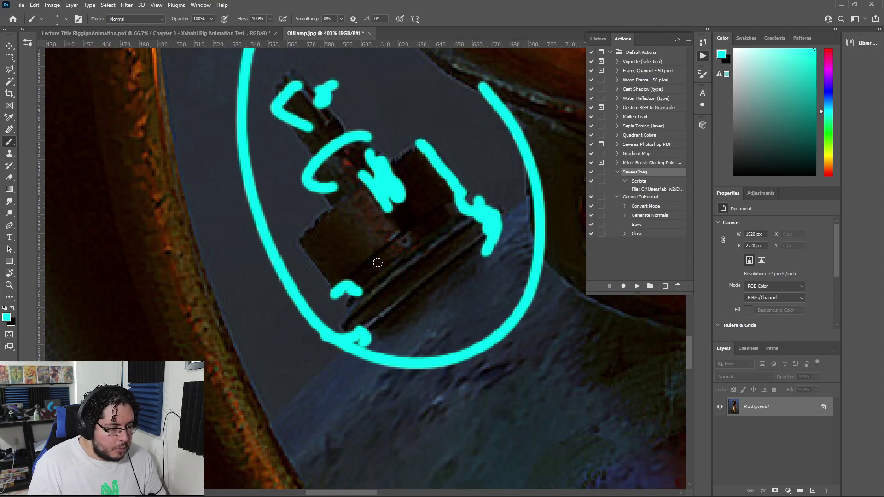
pyautogui.hotkey('alt', 'Tab')
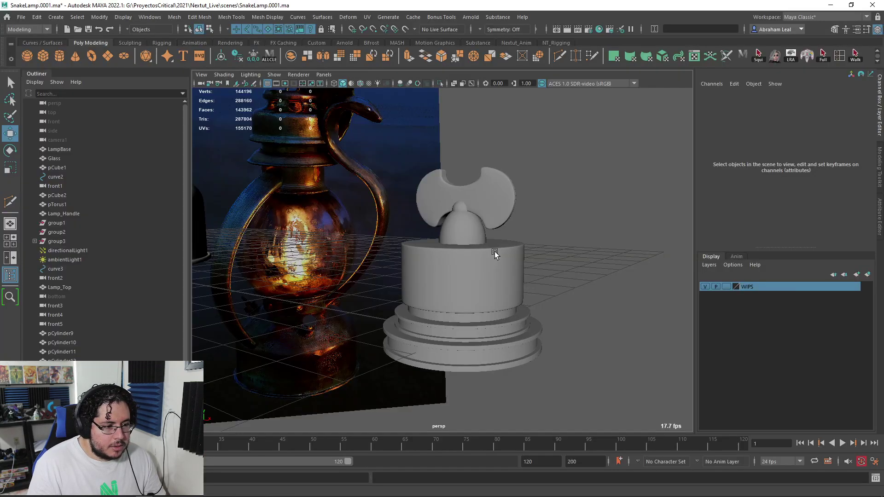
pyautogui.keyDown('alt'); pyautogui.moveTo(510, 305); pyautogui.dragTo(503, 256); pyautogui.keyUp('alt')
pyautogui.click(505, 270)
pyautogui.keyDown('alt'); pyautogui.moveTo(433, 249); pyautogui.dragTo(488, 191); pyautogui.keyUp('alt')
pyautogui.press('F11')
pyautogui.click(495, 207)
pyautogui.hotkey('ctrl', 'z')
pyautogui.press('F8')
pyautogui.click(276, 261)
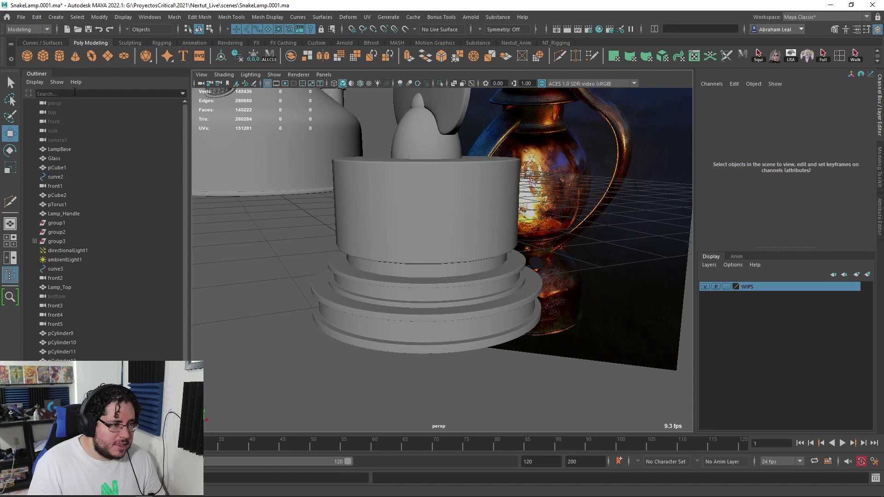
# Create a cube beside the fitting at about X 13.955, Y 0.543 and flatten it in depth into a thin block.
pyautogui.click(42, 59)
pyautogui.keyDown('alt'); pyautogui.moveTo(212, 169); pyautogui.dragTo(359, 207); pyautogui.keyUp('alt')
pyautogui.keyDown('alt'); pyautogui.moveTo(359, 207); pyautogui.dragTo(308, 270, button='right'); pyautogui.keyUp('alt')
pyautogui.moveTo(288, 253); pyautogui.dragTo(576, 253)
pyautogui.keyDown('alt'); pyautogui.moveTo(442, 254); pyautogui.dragTo(507, 251, button='right'); pyautogui.keyUp('alt')
pyautogui.moveTo(577, 236); pyautogui.dragTo(530, 252)
pyautogui.press('r')
pyautogui.moveTo(482, 298); pyautogui.dragTo(549, 278)
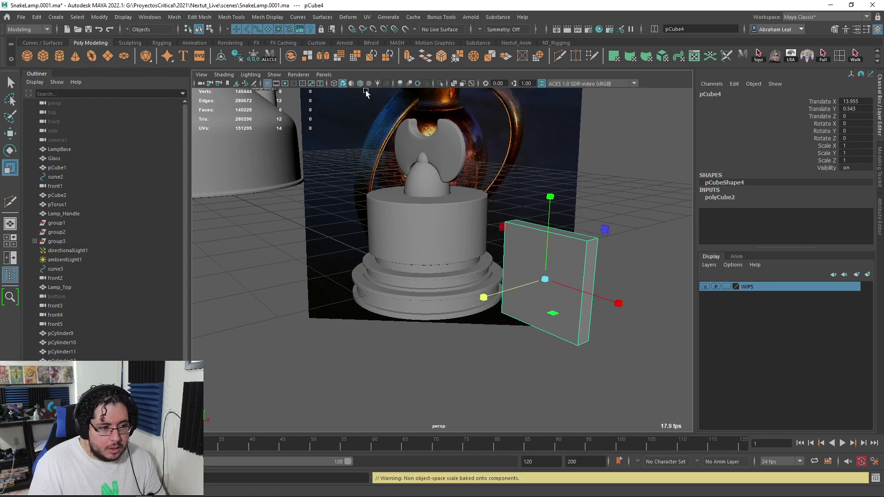
# Bevel the block's edges with fraction 0.5 and 2 segments, and preview it smoothed.
pyautogui.click(440, 56)
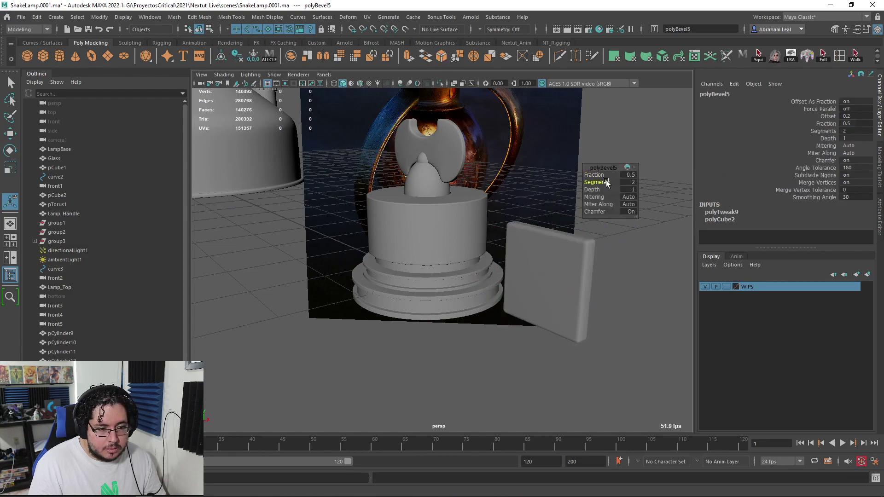
pyautogui.click(588, 304)
pyautogui.press('3')
pyautogui.click(603, 300)
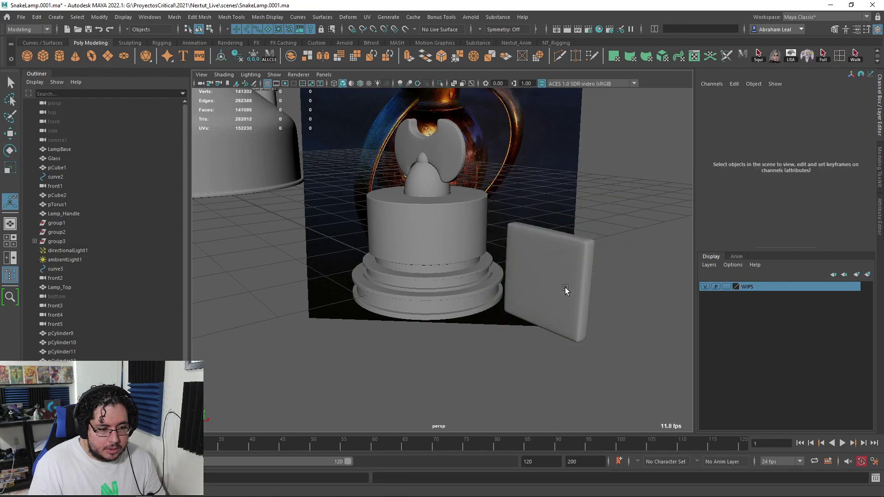
# Slide the bevelled block into the cylinder's side, raise it and resize it to fit beside the cylinder.
pyautogui.click(567, 289)
pyautogui.press('w')
pyautogui.moveTo(533, 276); pyautogui.dragTo(532, 276)
pyautogui.moveTo(604, 299); pyautogui.dragTo(534, 279)
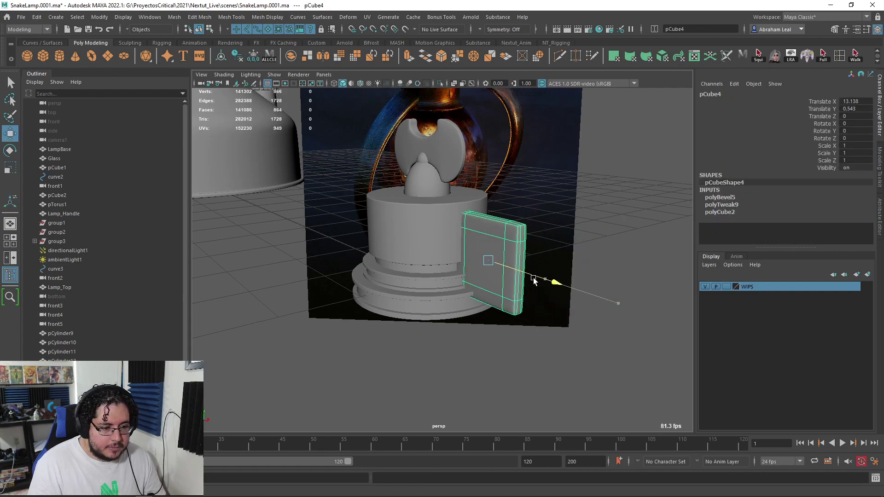
pyautogui.moveTo(491, 206); pyautogui.dragTo(491, 179)
pyautogui.press('r')
pyautogui.moveTo(490, 231); pyautogui.dragTo(555, 235)
pyautogui.press('w')
pyautogui.keyDown('alt'); pyautogui.moveTo(555, 234); pyautogui.dragTo(584, 221, button='right'); pyautogui.keyUp('alt')
pyautogui.moveTo(592, 212); pyautogui.dragTo(545, 203)
pyautogui.click(583, 185)
# Check the reference in Photoshop, then adjust the block's height and push it further into the cylinder's side.
pyautogui.hotkey('alt', 'Tab')
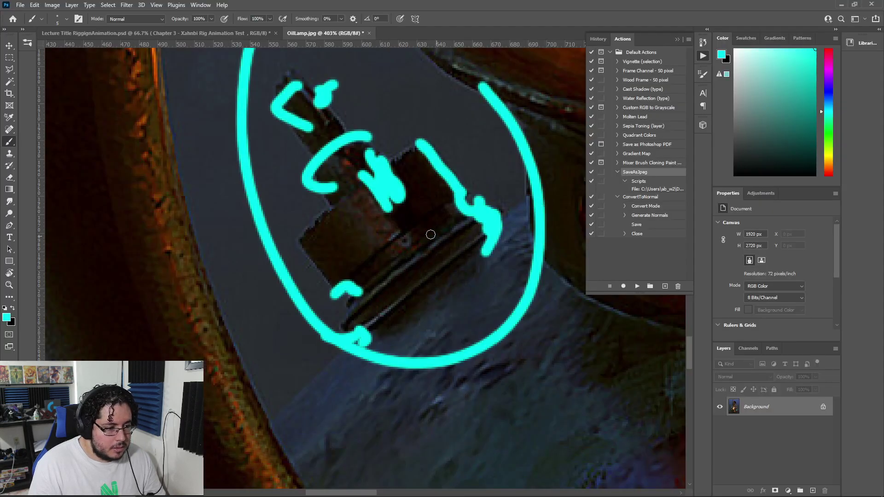
pyautogui.hotkey('alt', 'Tab')
pyautogui.click(508, 204)
pyautogui.moveTo(505, 206); pyautogui.dragTo(499, 210)
pyautogui.press('w')
pyautogui.moveTo(513, 139); pyautogui.dragTo(514, 151)
pyautogui.moveTo(596, 214); pyautogui.dragTo(492, 191)
pyautogui.press('r')
pyautogui.hotkey('ctrl', 'z')
pyautogui.moveTo(428, 263); pyautogui.dragTo(406, 273)
pyautogui.click(430, 270)
pyautogui.hotkey('ctrl', 'z')
# Scale the side block vertically to make it slightly taller.
pyautogui.press('w')
pyautogui.press('r')
pyautogui.moveTo(494, 155); pyautogui.dragTo(495, 138)
pyautogui.click(545, 185)
# Select all pieces of the side fitting and combine them into one mesh.
pyautogui.keyDown('alt'); pyautogui.moveTo(534, 219); pyautogui.dragTo(549, 204); pyautogui.keyUp('alt')
pyautogui.keyDown('alt'); pyautogui.moveTo(549, 203); pyautogui.dragTo(493, 174, button='right'); pyautogui.keyUp('alt')
pyautogui.keyDown('alt'); pyautogui.moveTo(481, 134); pyautogui.dragTo(366, 131); pyautogui.keyUp('alt')
pyautogui.keyDown('alt'); pyautogui.moveTo(366, 130); pyautogui.dragTo(340, 142, button='right'); pyautogui.keyUp('alt')
pyautogui.keyDown('alt'); pyautogui.moveTo(360, 161); pyautogui.dragTo(493, 184); pyautogui.keyUp('alt')
pyautogui.moveTo(493, 185)
pyautogui.keyDown('alt'); pyautogui.mouseDown(button='right')
pyautogui.moveTo(513, 206)
pyautogui.moveTo(488, 196)
pyautogui.mouseUp(button='right'); pyautogui.keyUp('alt')
pyautogui.keyDown('alt'); pyautogui.moveTo(516, 207); pyautogui.dragTo(517, 233); pyautogui.keyUp('alt')
pyautogui.moveTo(527, 160); pyautogui.dragTo(367, 319)
pyautogui.keyDown('alt'); pyautogui.moveTo(361, 322); pyautogui.dragTo(298, 340); pyautogui.keyUp('alt')
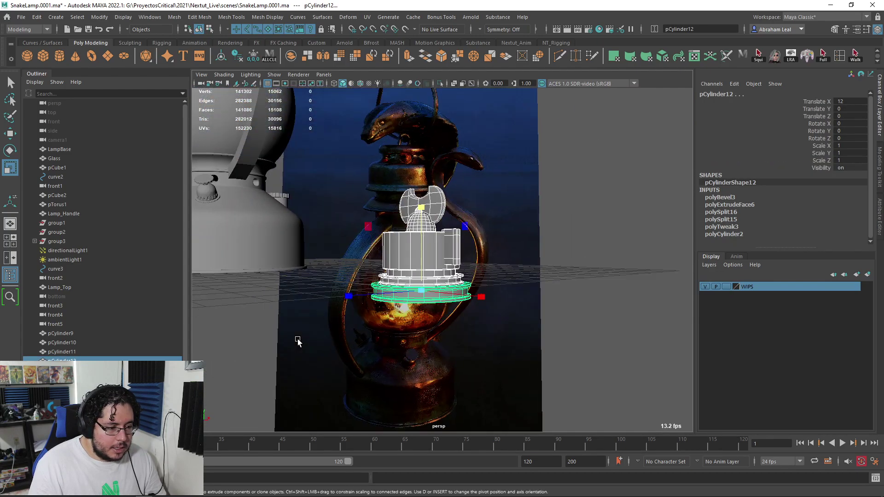
pyautogui.hotkey('alt', 'Tab')
pyautogui.hotkey('alt', 'Tab')
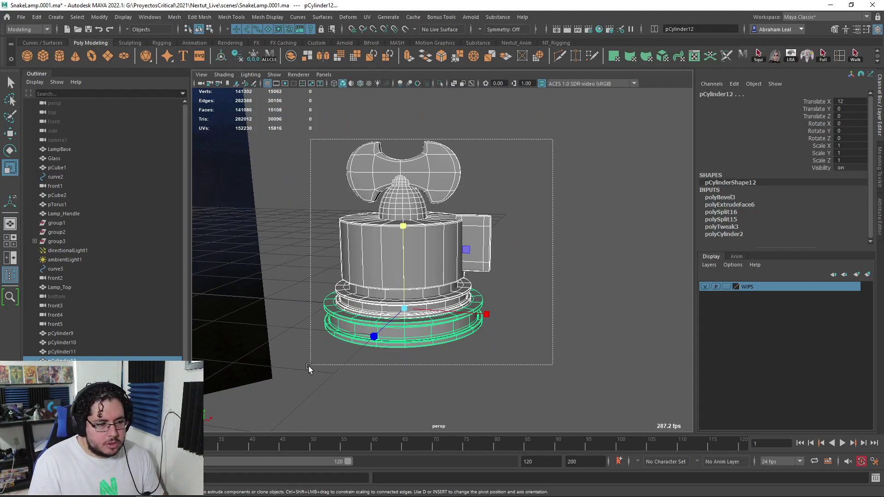
pyautogui.click(291, 56)
# Slim the combined fitting evenly in width and depth, then shorten it slightly in height.
pyautogui.moveTo(406, 153)
pyautogui.keyDown('ctrl'); pyautogui.mouseDown()
pyautogui.moveTo(417, 171)
pyautogui.moveTo(411, 167)
pyautogui.mouseUp(); pyautogui.keyUp('ctrl')
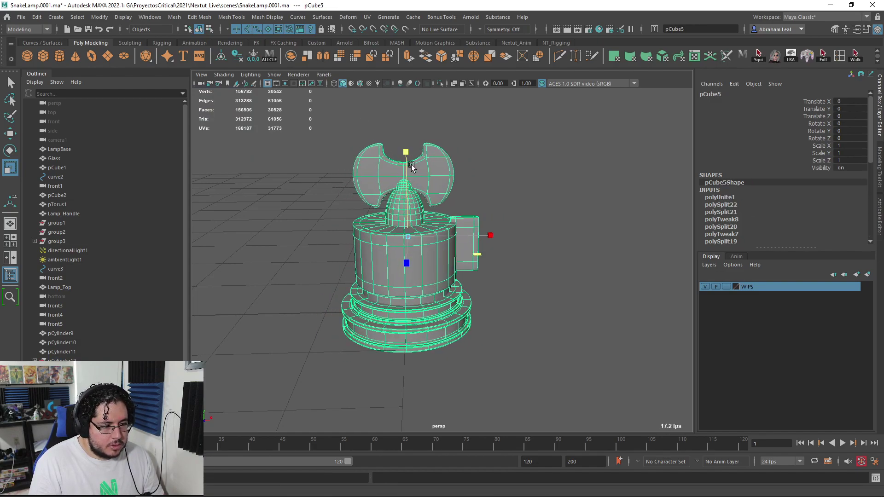
pyautogui.hotkey('ctrl', '1')
pyautogui.click(493, 173)
pyautogui.keyDown('alt'); pyautogui.moveTo(493, 174); pyautogui.dragTo(474, 195); pyautogui.keyUp('alt')
pyautogui.keyDown('alt'); pyautogui.moveTo(449, 271); pyautogui.dragTo(429, 260); pyautogui.keyUp('alt')
pyautogui.click(429, 260)
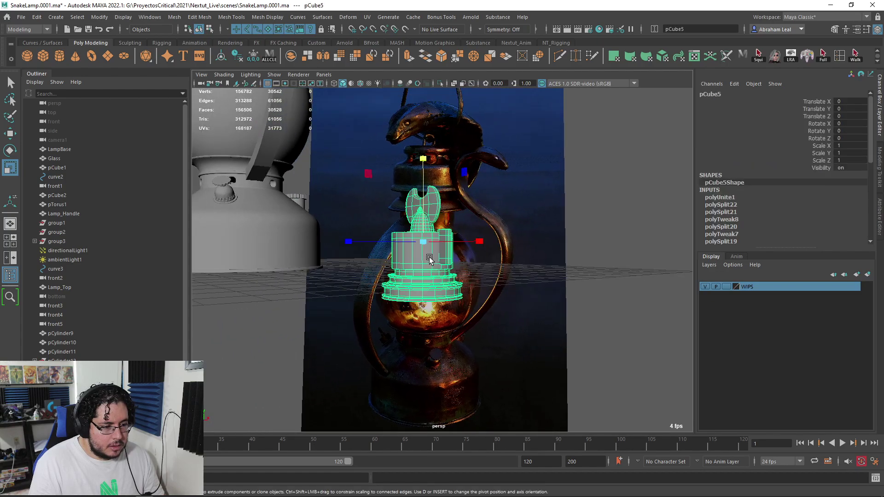
pyautogui.moveTo(424, 161); pyautogui.dragTo(425, 170)
# Parent-constrain the combined side fitting to the placeholder cap on the lamp base so it snaps to the cap's position and angle.
pyautogui.press('w')
pyautogui.keyDown('alt'); pyautogui.moveTo(376, 251); pyautogui.dragTo(437, 257); pyautogui.keyUp('alt')
pyautogui.keyDown('alt'); pyautogui.moveTo(437, 258); pyautogui.dragTo(542, 259, button='middle'); pyautogui.keyUp('alt')
pyautogui.keyDown('alt'); pyautogui.moveTo(543, 259); pyautogui.dragTo(342, 275, button='right'); pyautogui.keyUp('alt')
pyautogui.keyDown('alt'); pyautogui.moveTo(342, 275); pyautogui.dragTo(368, 276); pyautogui.keyUp('alt')
pyautogui.keyDown('alt'); pyautogui.moveTo(368, 277); pyautogui.dragTo(446, 274, button='middle'); pyautogui.keyUp('alt')
pyautogui.keyDown('alt'); pyautogui.moveTo(445, 273); pyautogui.dragTo(447, 268); pyautogui.keyUp('alt')
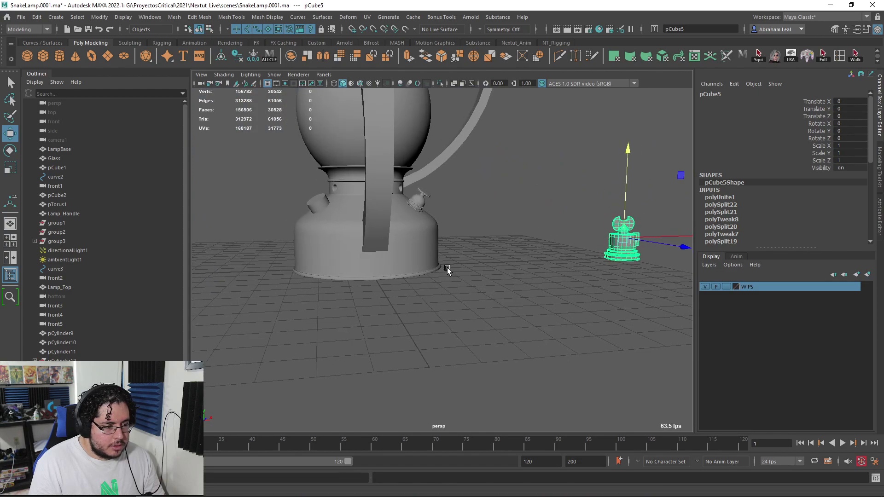
pyautogui.press('q')
pyautogui.click(318, 203)
pyautogui.keyDown('shift'); pyautogui.click(620, 230); pyautogui.keyUp('shift')
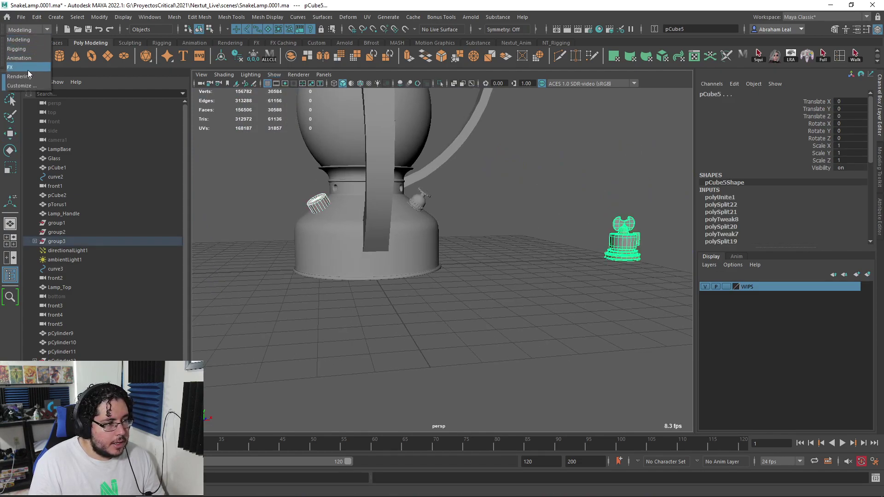
pyautogui.click(24, 48)
pyautogui.click(243, 18)
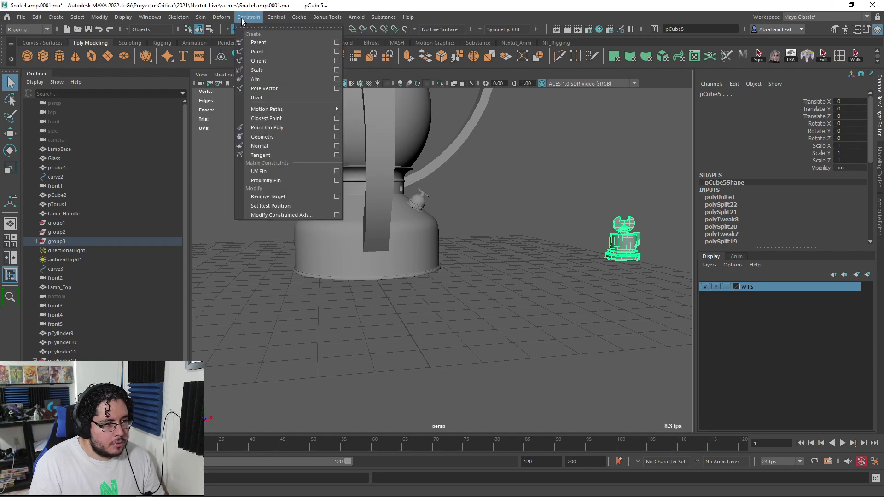
pyautogui.click(259, 43)
pyautogui.keyDown('alt'); pyautogui.moveTo(396, 221); pyautogui.dragTo(485, 237); pyautogui.keyUp('alt')
pyautogui.keyDown('alt'); pyautogui.moveTo(485, 237); pyautogui.dragTo(432, 221, button='right'); pyautogui.keyUp('alt')
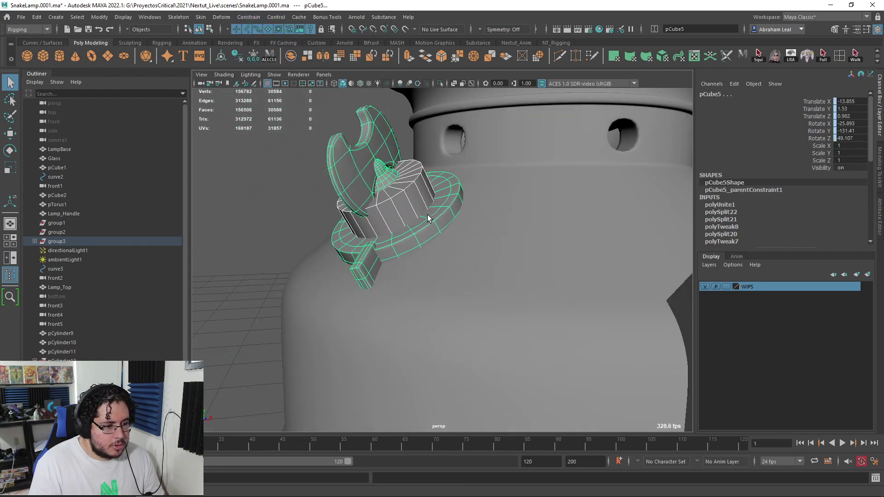
# Delete the fitting's parent constraint and the placeholder cap on the lamp base.
pyautogui.scroll(-1, 106, 229)
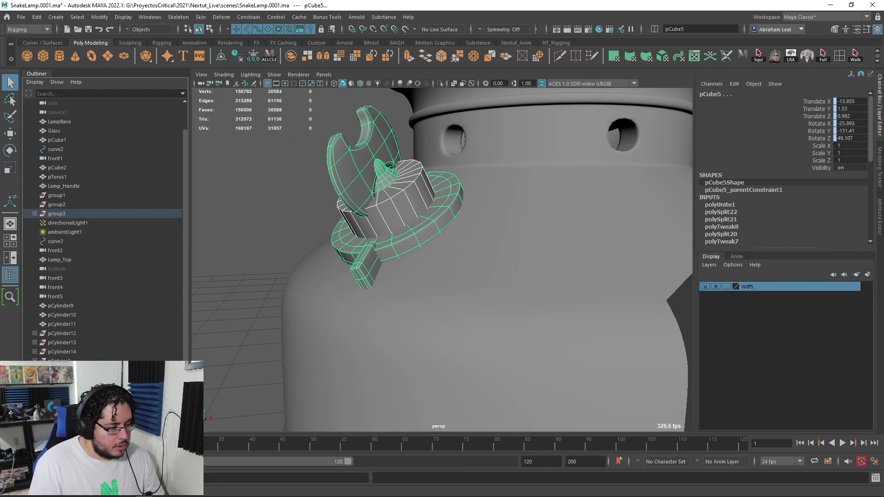
pyautogui.click(88, 414)
pyautogui.press('Delete')
pyautogui.click(398, 190)
pyautogui.press('Delete')
# Scale the side fitting down uniformly to about 0.35 and rotate it to match the slope of the lamp base's shoulder.
pyautogui.click(409, 246)
pyautogui.press('r')
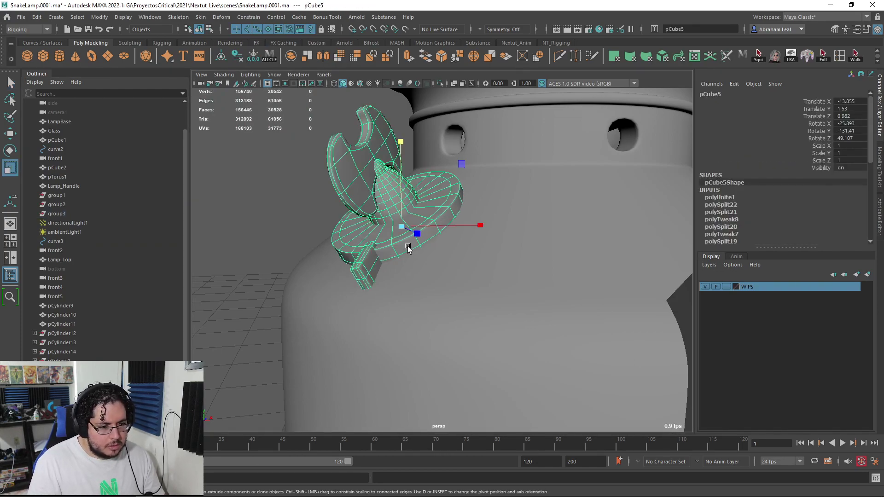
pyautogui.moveTo(402, 234); pyautogui.dragTo(302, 235)
pyautogui.press('e')
pyautogui.moveTo(395, 257); pyautogui.dragTo(433, 267)
# Move the reduced fitting onto the sloped shoulder of the lamp base.
pyautogui.press('w')
pyautogui.moveTo(423, 196); pyautogui.dragTo(350, 164)
pyautogui.press('r')
pyautogui.press('w')
pyautogui.moveTo(374, 129); pyautogui.dragTo(534, 180)
pyautogui.keyDown('alt'); pyautogui.moveTo(534, 179); pyautogui.dragTo(499, 205, button='right'); pyautogui.keyUp('alt')
pyautogui.keyDown('alt'); pyautogui.moveTo(498, 206); pyautogui.dragTo(397, 217); pyautogui.keyUp('alt')
pyautogui.keyDown('alt'); pyautogui.moveTo(397, 218); pyautogui.dragTo(445, 205, button='right'); pyautogui.keyUp('alt')
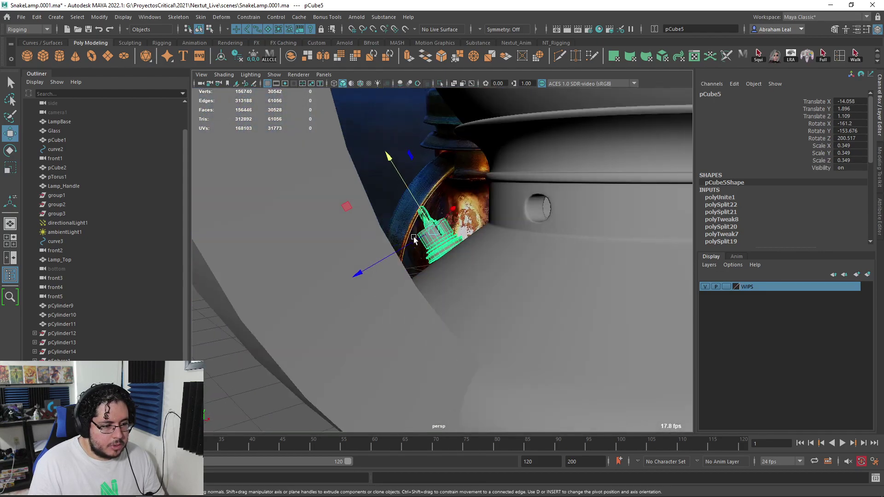
# Fine-tune the fitting's scale and rotation so that its stepped base follows the lamp base's slope.
pyautogui.keyDown('alt'); pyautogui.moveTo(444, 205); pyautogui.dragTo(434, 261); pyautogui.keyUp('alt')
pyautogui.keyDown('alt'); pyautogui.moveTo(434, 260); pyautogui.dragTo(463, 220, button='right'); pyautogui.keyUp('alt')
pyautogui.press('r')
pyautogui.moveTo(420, 170); pyautogui.dragTo(426, 170)
pyautogui.keyDown('alt'); pyautogui.moveTo(426, 171); pyautogui.dragTo(430, 239); pyautogui.keyUp('alt')
pyautogui.press('e')
pyautogui.click(494, 135)
pyautogui.keyDown('alt'); pyautogui.moveTo(509, 145); pyautogui.dragTo(453, 203); pyautogui.keyUp('alt')
pyautogui.click(482, 272)
# Finish seating the fitting on the lamp base's shoulder, then save the scene.
pyautogui.press('w')
pyautogui.click(295, 298)
pyautogui.keyDown('alt'); pyautogui.moveTo(295, 299); pyautogui.dragTo(409, 267); pyautogui.keyUp('alt')
pyautogui.click(409, 266)
pyautogui.click(342, 263)
pyautogui.keyDown('alt'); pyautogui.moveTo(342, 263); pyautogui.dragTo(424, 271); pyautogui.keyUp('alt')
pyautogui.press('q')
pyautogui.hotkey('ctrl', 's')
# Examine the whole lamp model from several angles and compare it with the reference image.
pyautogui.scroll(-5, 447, 292)
pyautogui.scroll(3, 400, 271)
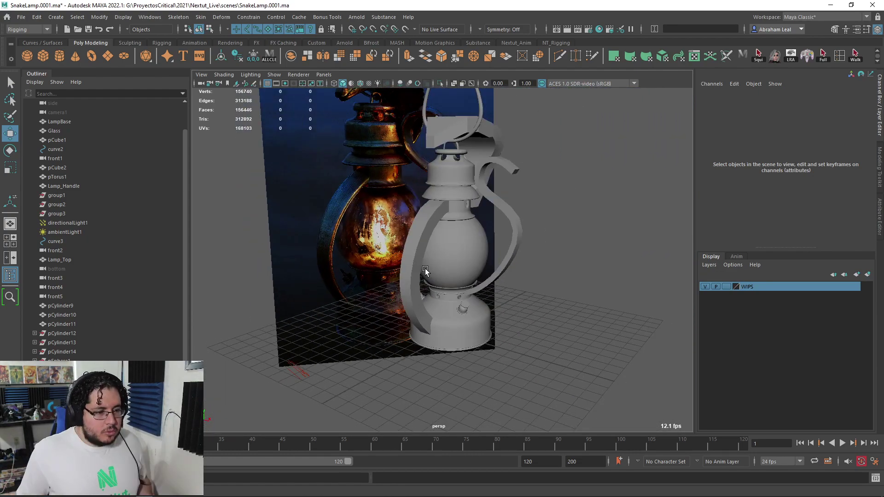
pyautogui.scroll(5, 425, 269)
pyautogui.keyDown('alt'); pyautogui.moveTo(423, 269); pyautogui.dragTo(461, 263); pyautogui.keyUp('alt')
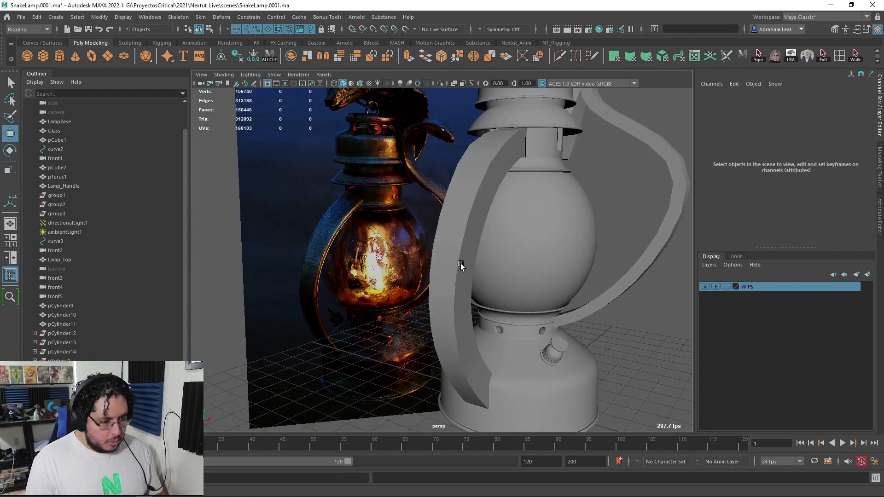
pyautogui.scroll(-6, 460, 263)
pyautogui.scroll(3, 482, 248)
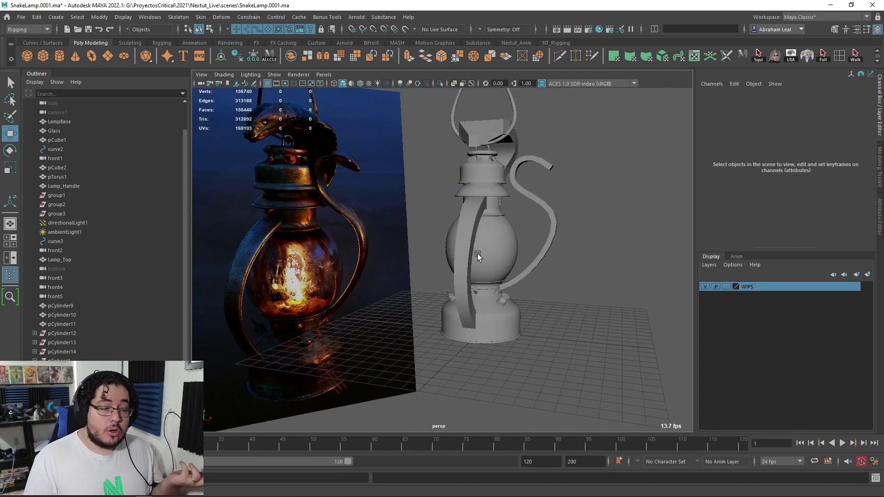
pyautogui.scroll(-4, 493, 256)
pyautogui.scroll(4, 494, 257)
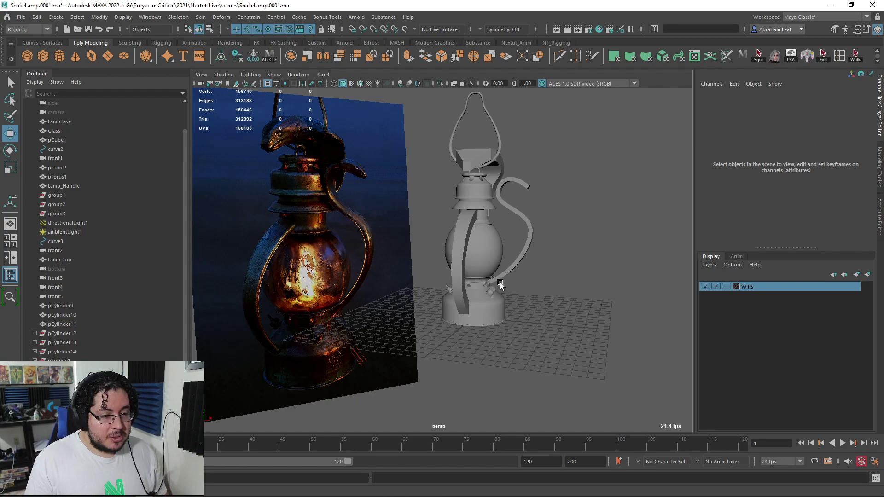
pyautogui.moveTo(508, 258)
pyautogui.keyDown('alt'); pyautogui.mouseDown()
pyautogui.moveTo(501, 253)
pyautogui.moveTo(533, 267)
pyautogui.moveTo(517, 266)
pyautogui.mouseUp(); pyautogui.keyUp('alt')
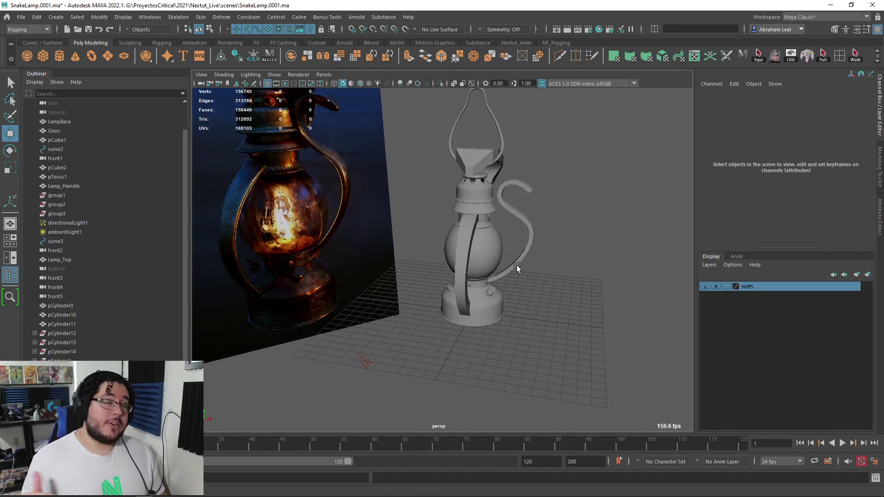